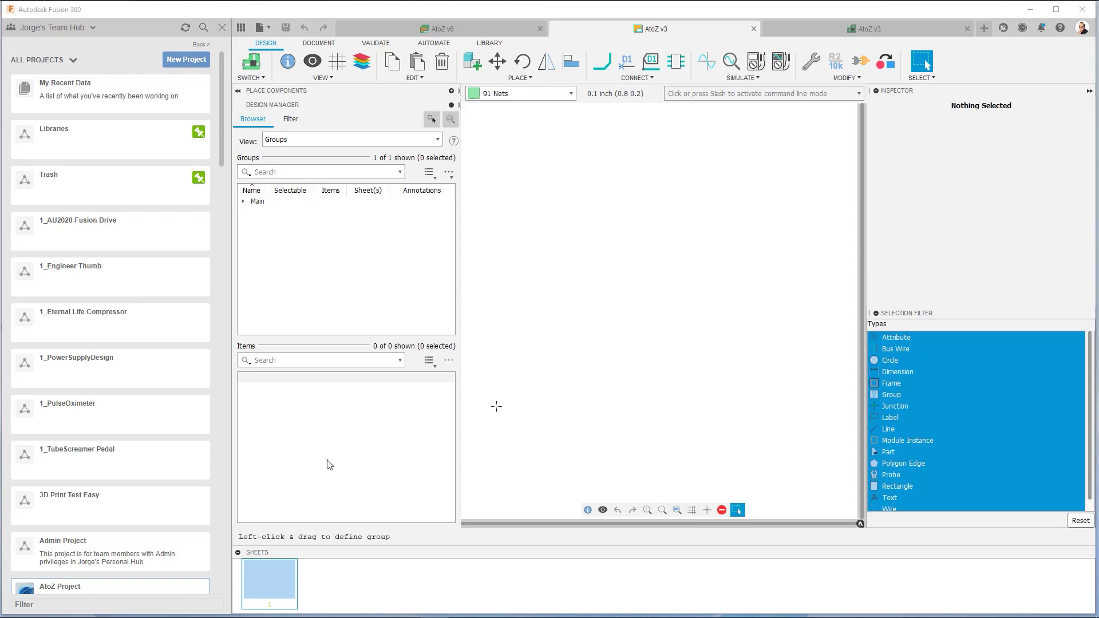
Open the AtoZ Project in the team hub and bring up the Library Manager from the component placement tools.
left_click(133, 590)
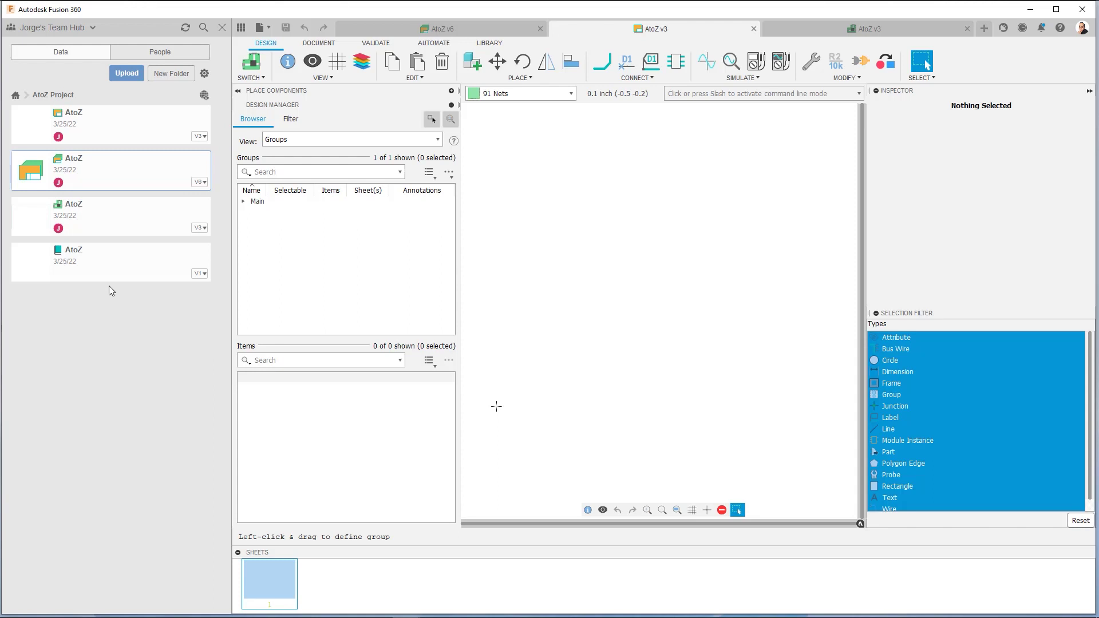
left_click(472, 67)
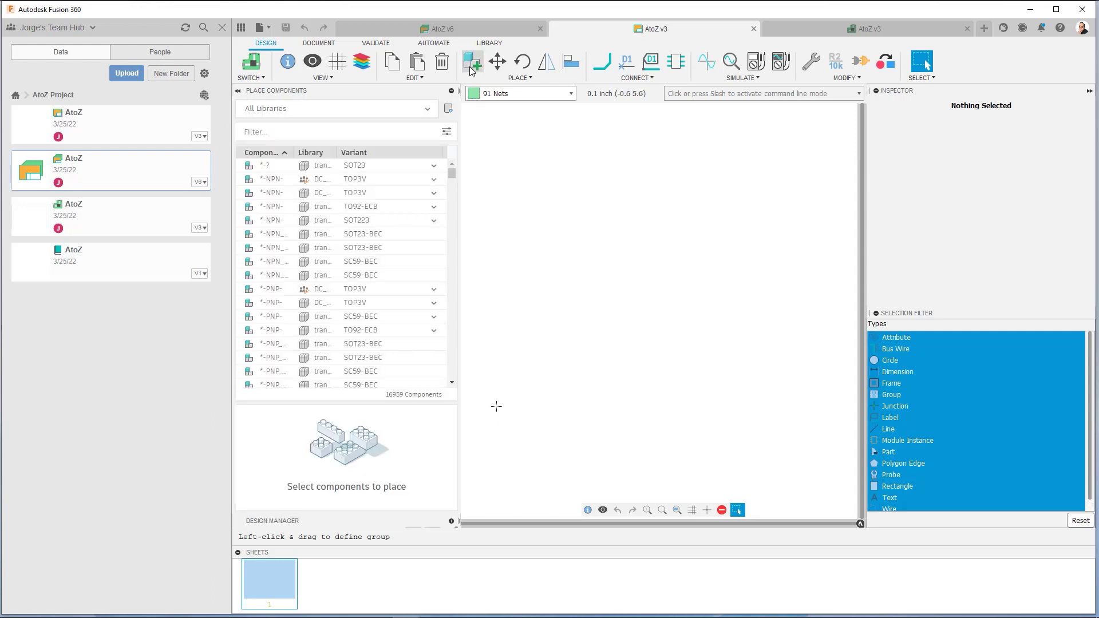
left_click(450, 109)
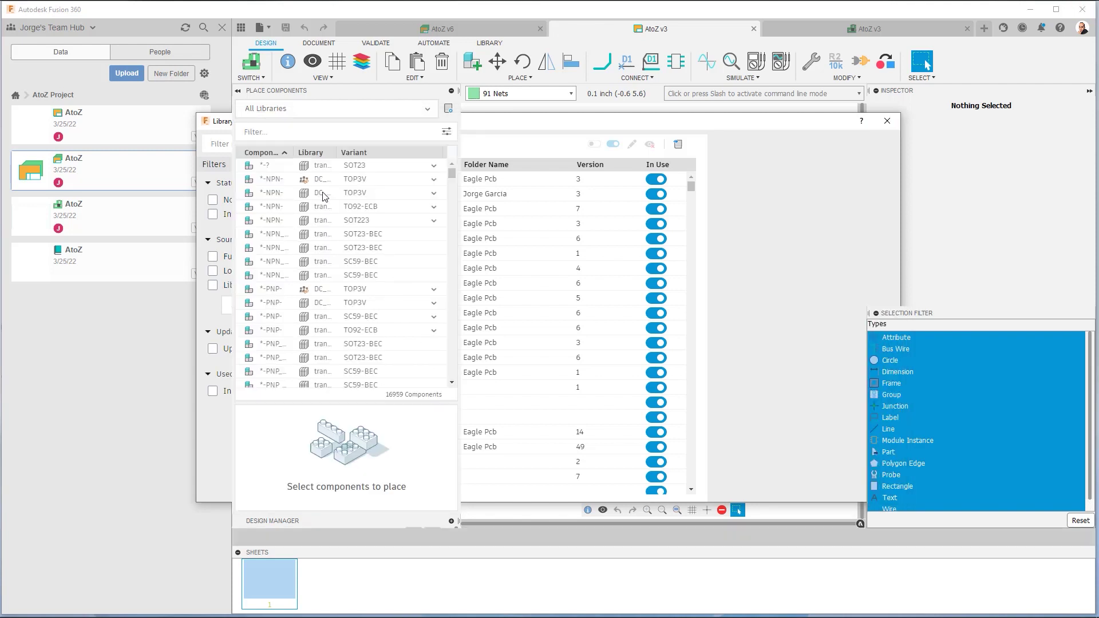
left_click(227, 125)
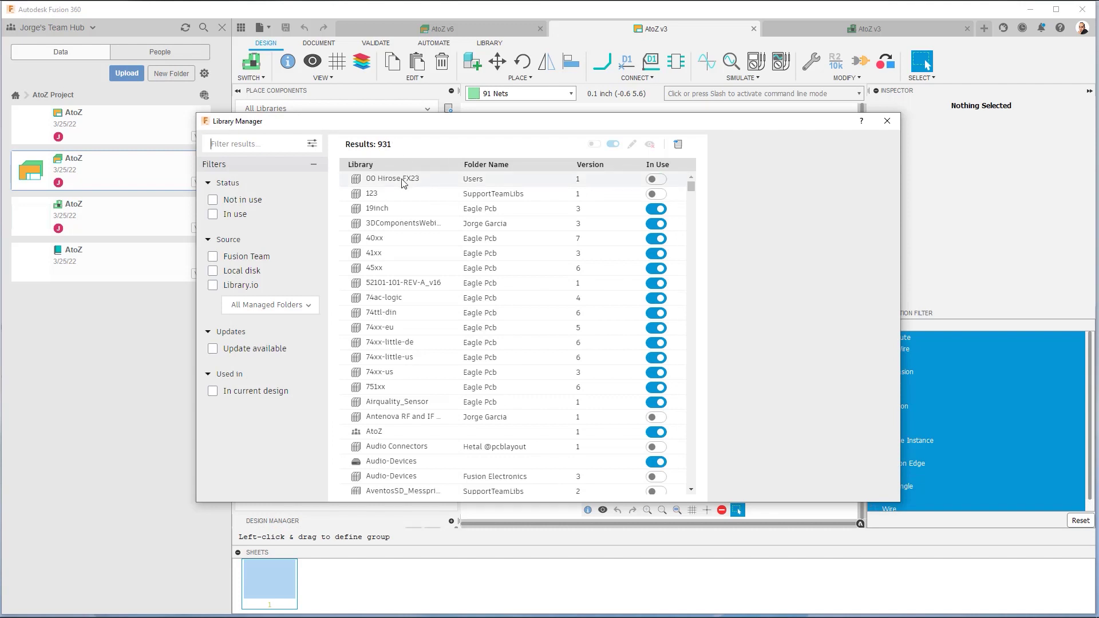
Filter the Library Manager to libraries in use that match "AtoZ".
left_click(213, 215)
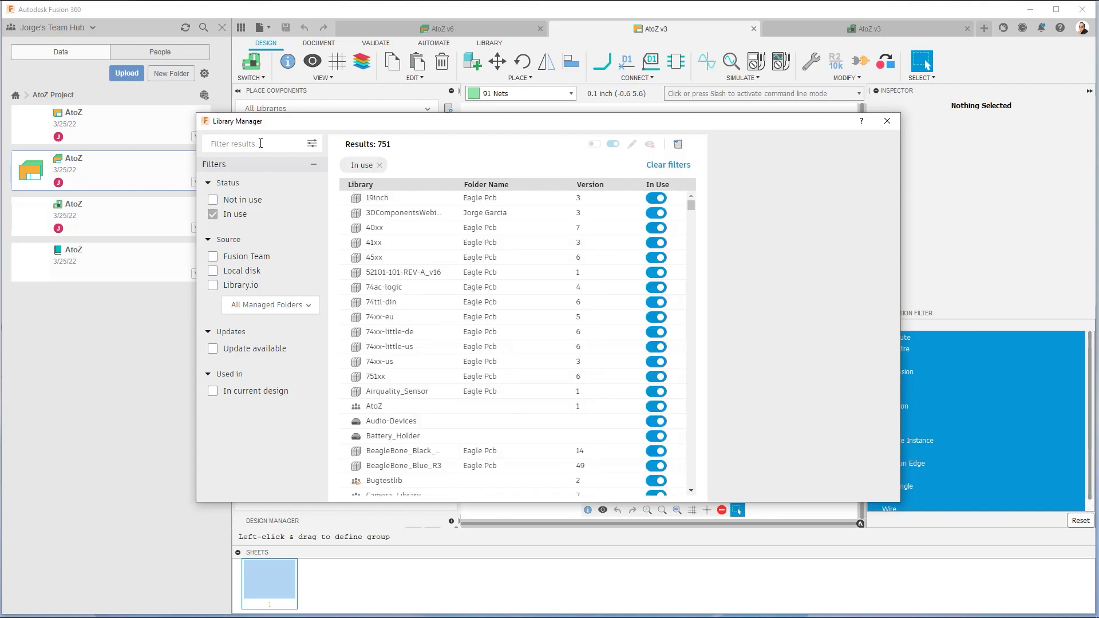
type("AtoZ")
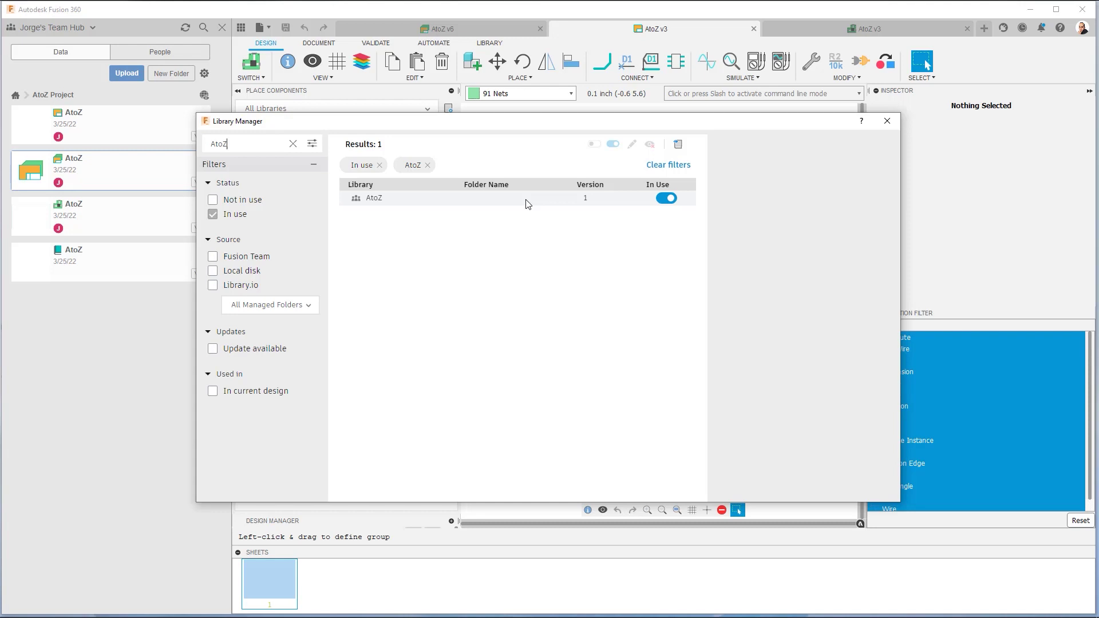
left_click(312, 145)
left_click(254, 145)
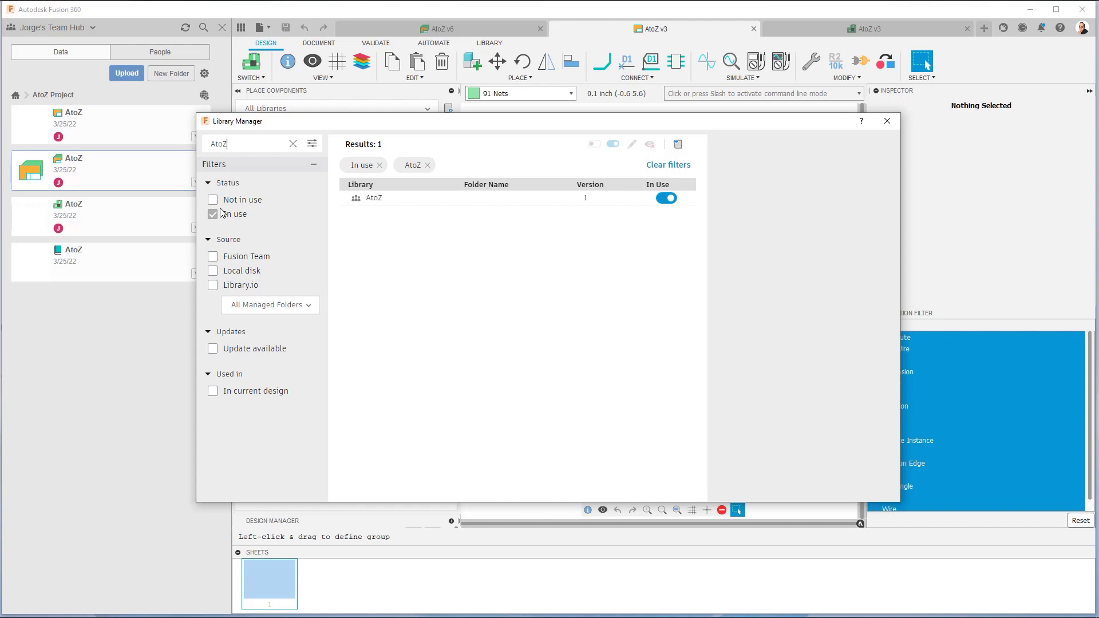
Clear the library name filter, check where the 41xx and AtoZ libraries are stored, and close the Library Manager.
left_click(292, 144)
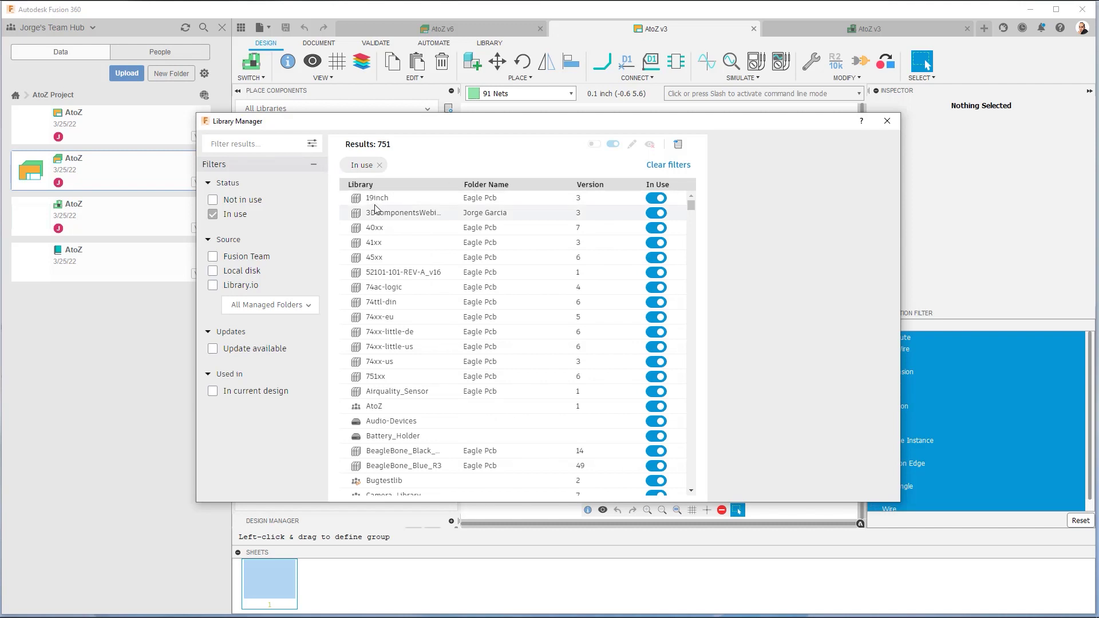
mouse_move(362, 244)
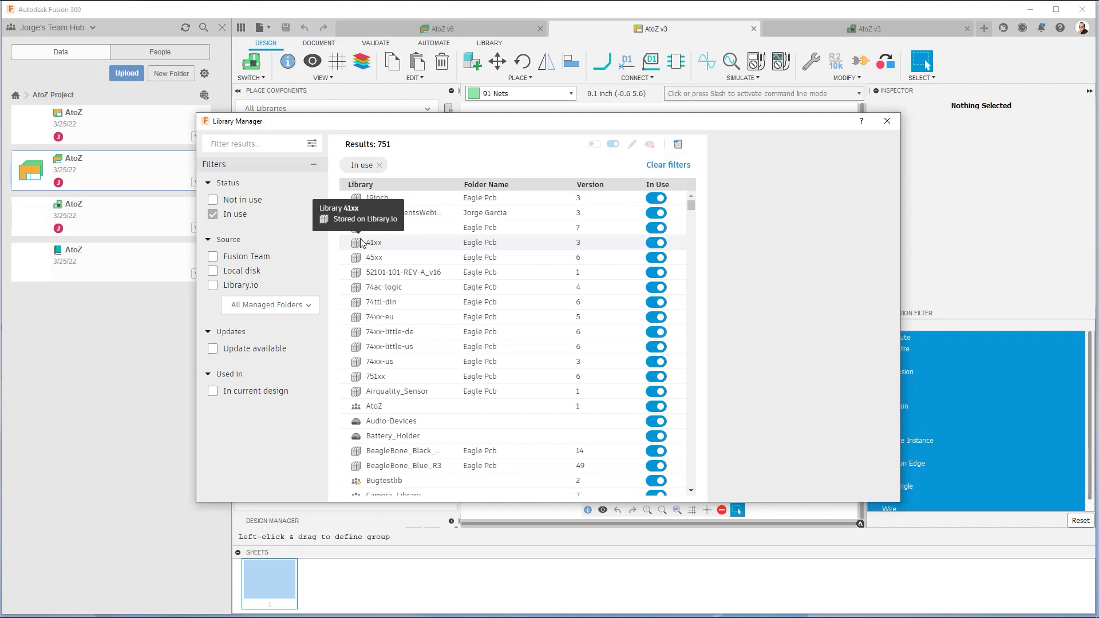
mouse_move(356, 408)
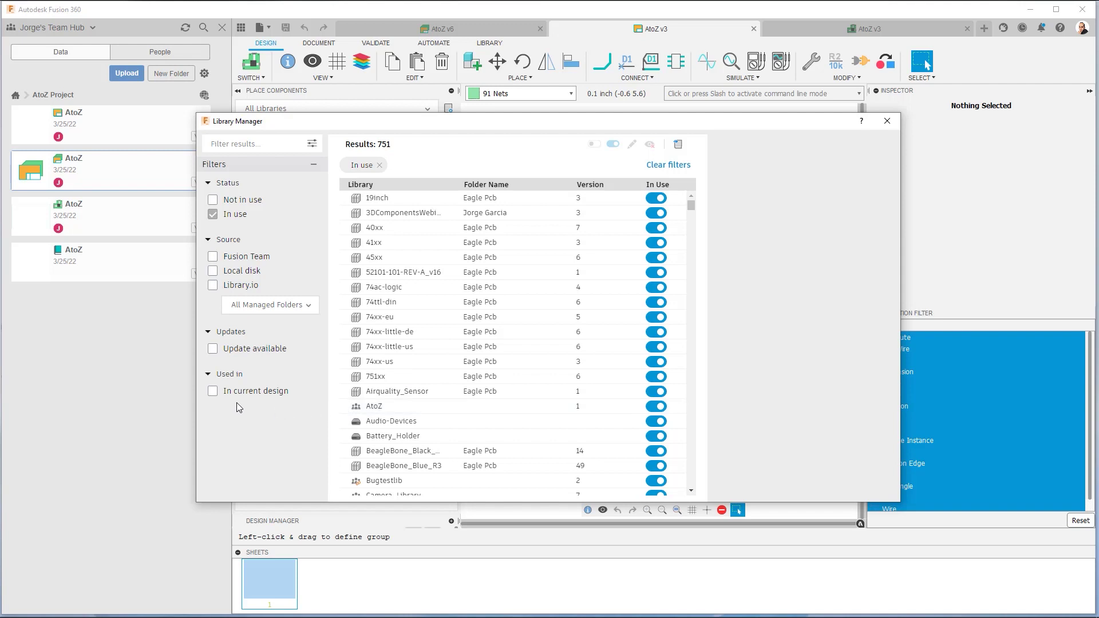
left_click(887, 122)
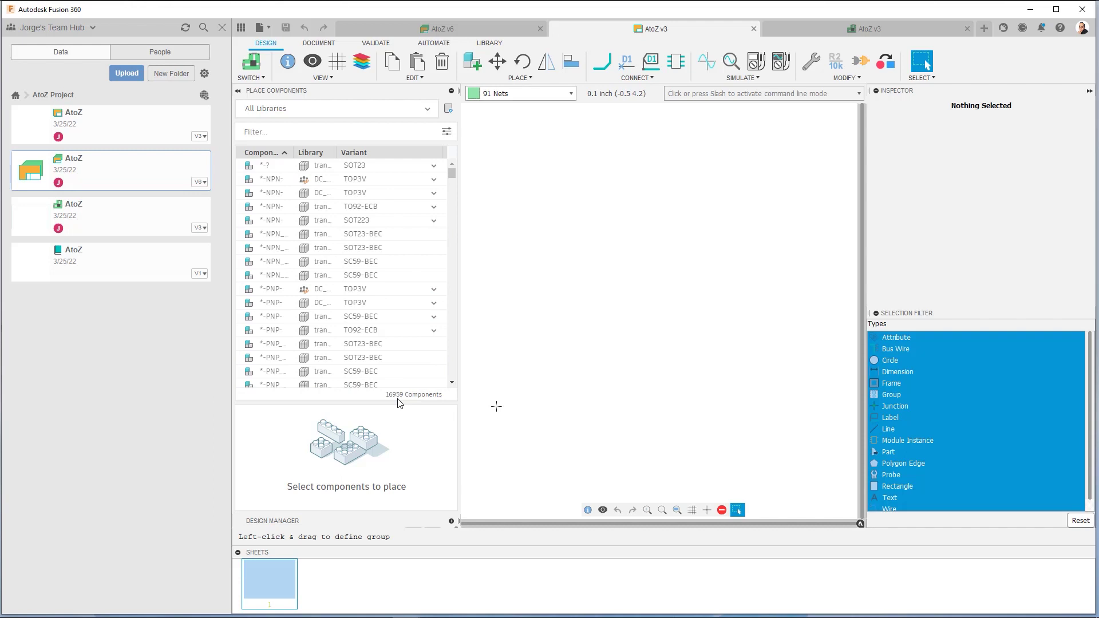
Hide the project data and limit the list of placeable components to the AtoZ library.
left_click(240, 29)
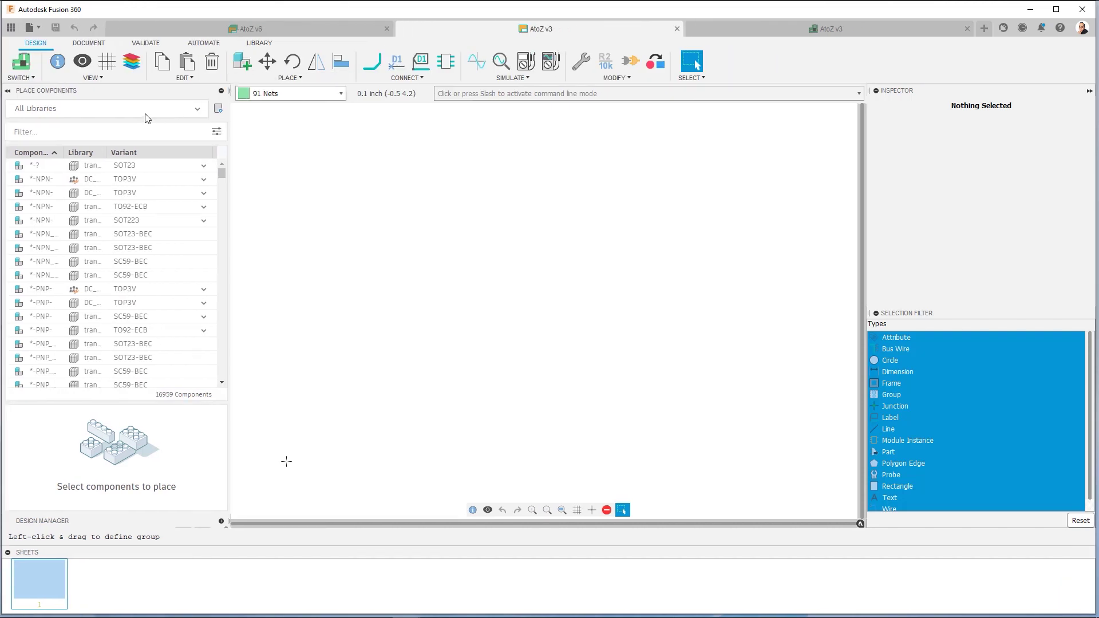
left_click(198, 109)
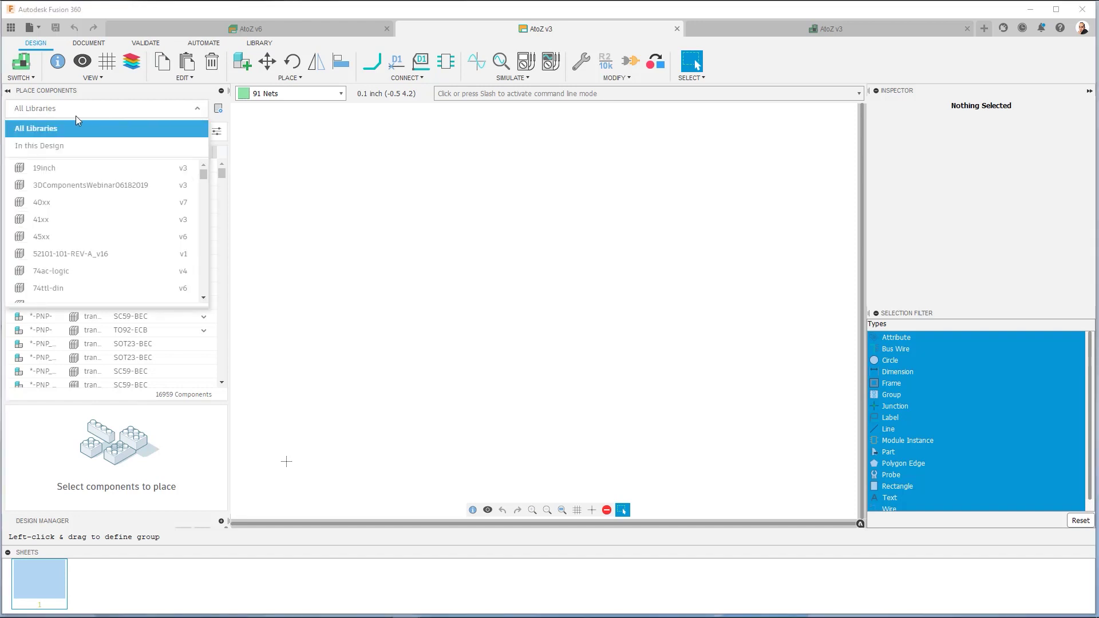
type("At")
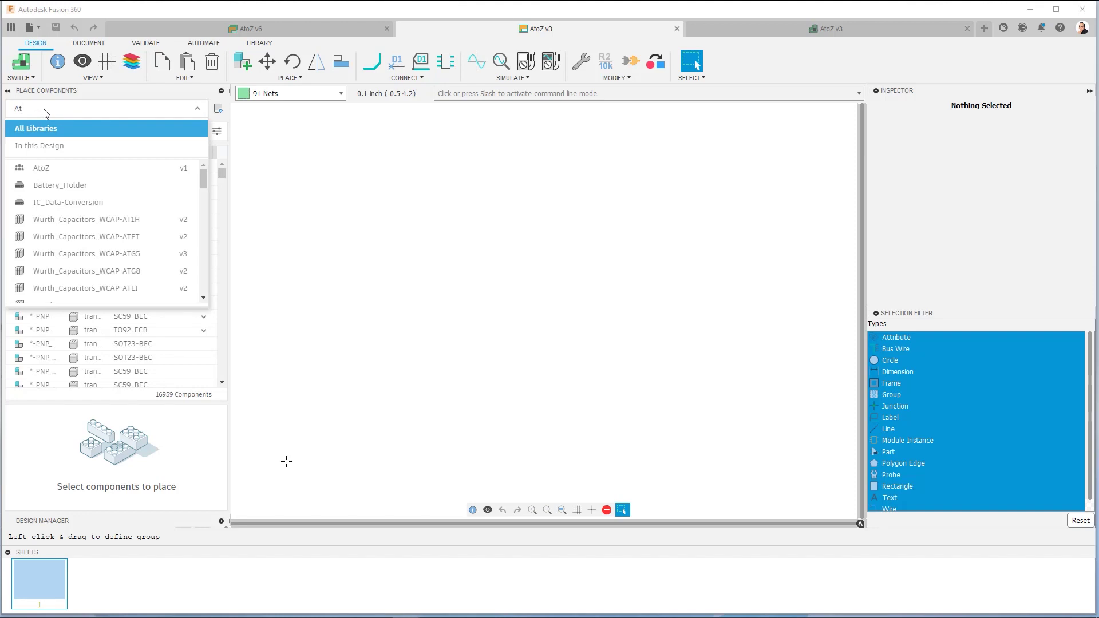
left_click(47, 175)
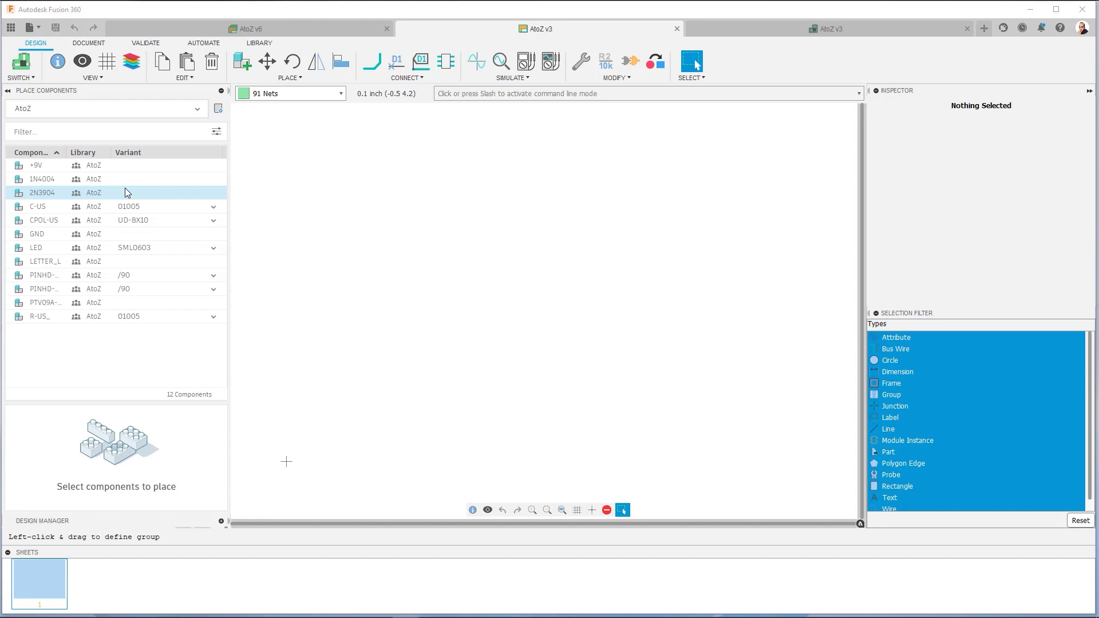
Place one 1N4004 diode and a LETTER_L drawing frame with its lower-left corner on the schematic origin.
double_click(95, 182)
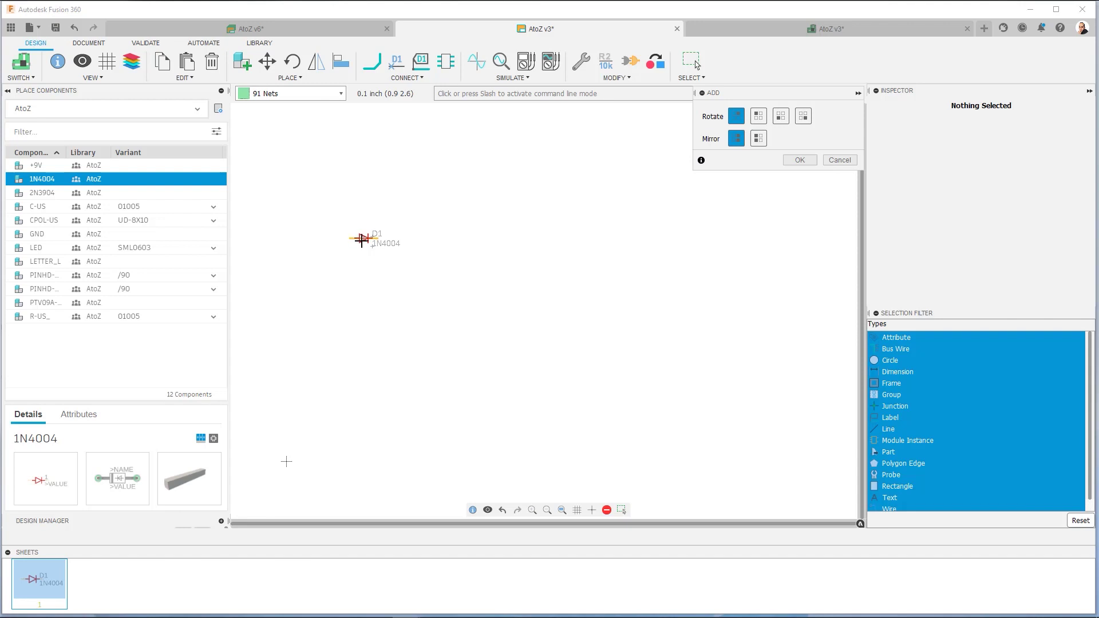
left_click(390, 239)
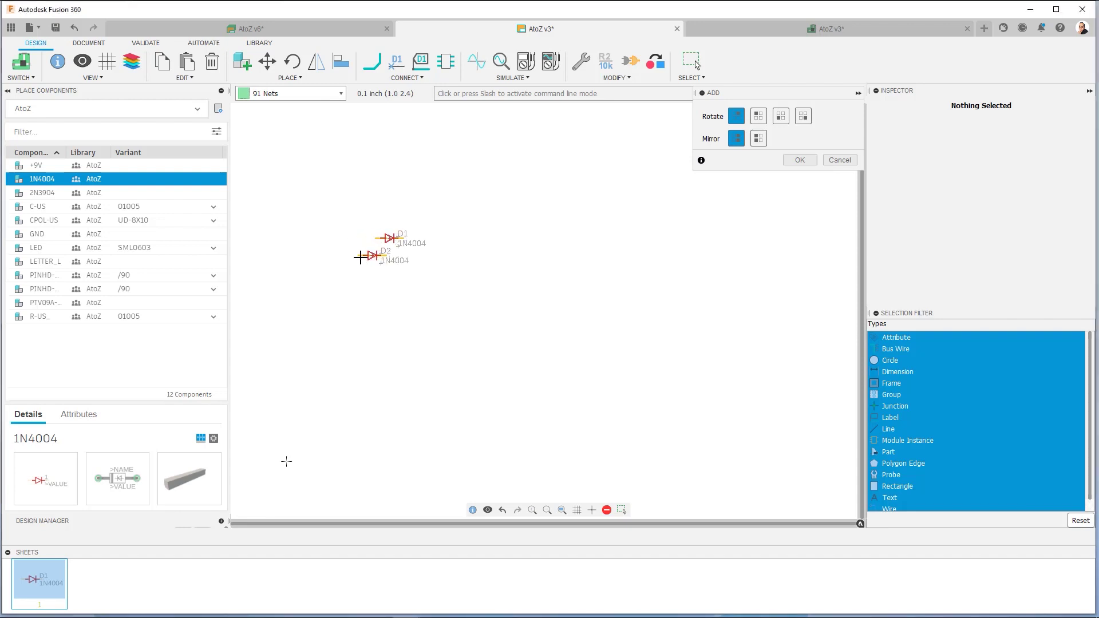
left_click(46, 262)
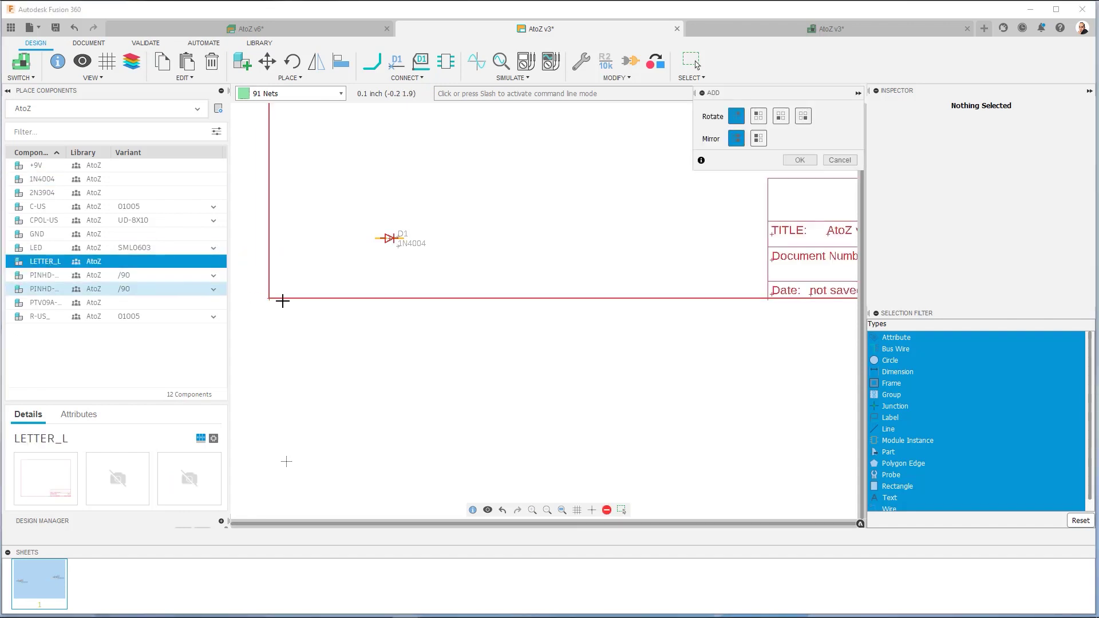
left_click(286, 461)
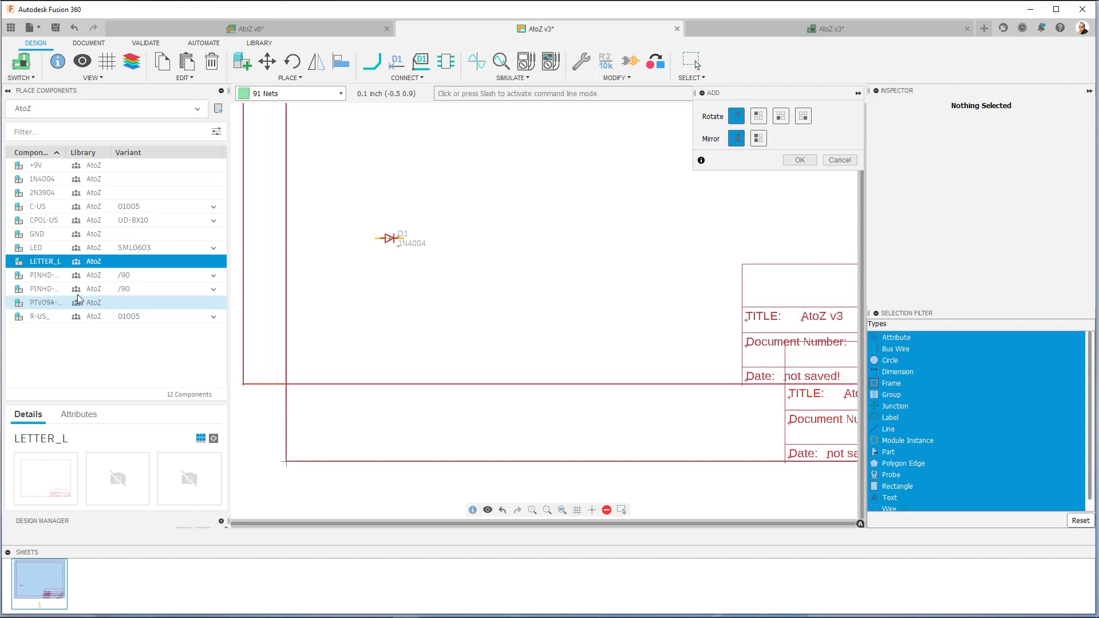
Place five PTV09A-X-US potentiometers inside the upper-left part of the drawing frame, above the diode.
left_click(53, 301)
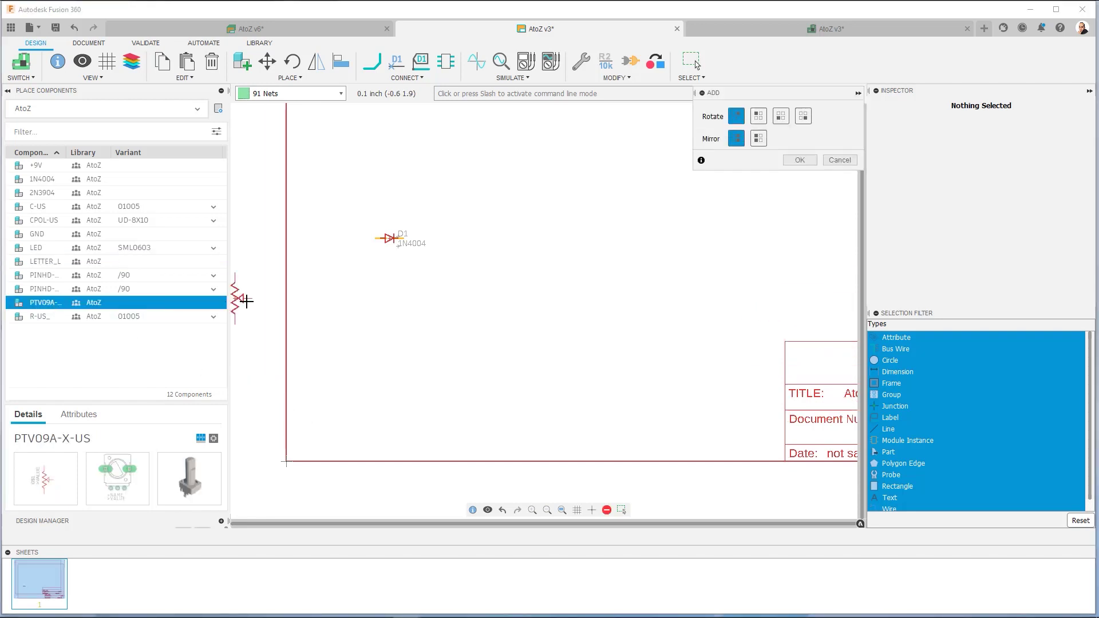
scroll(453, 281, "down", 5)
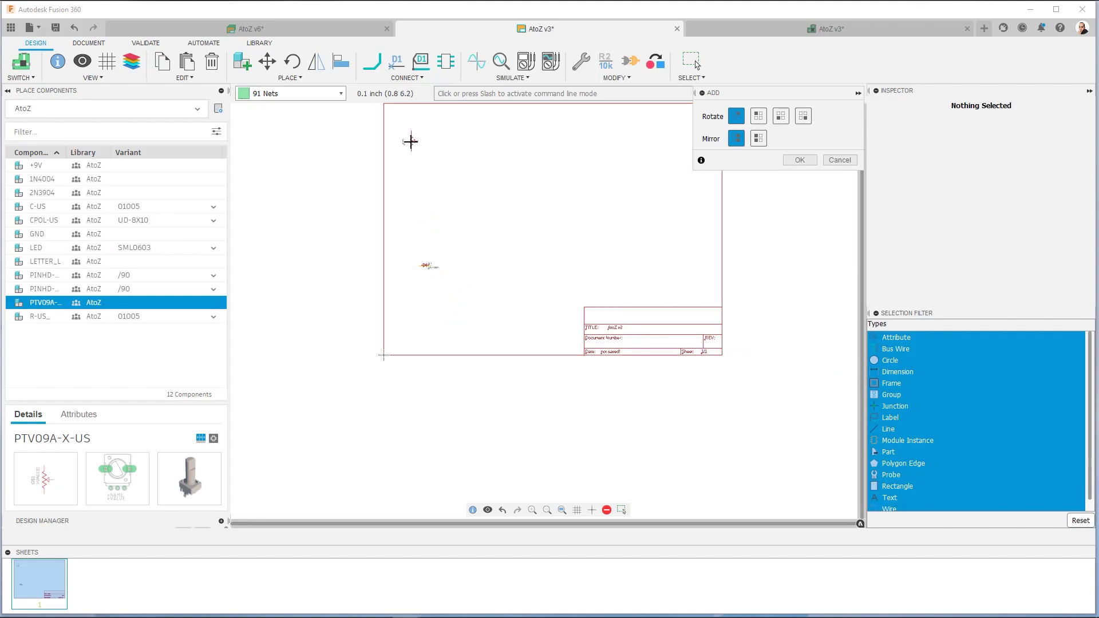
left_click(411, 141)
left_click(411, 172)
left_click(408, 202)
left_click(433, 198)
left_click(409, 231)
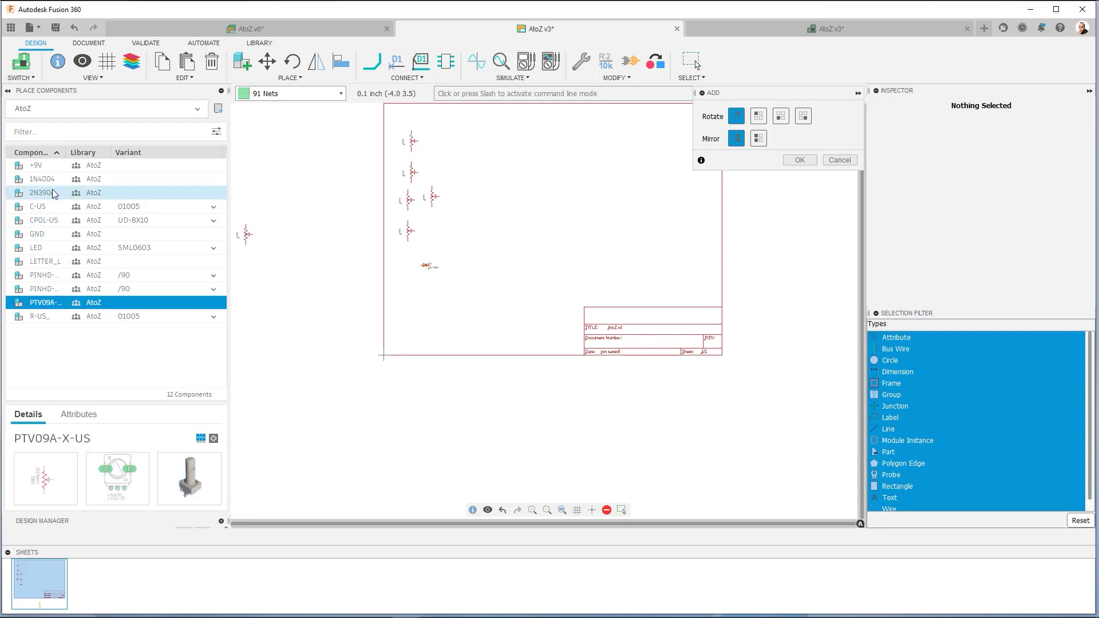
Choose the 5MM variant for the LED component and review its attributes.
left_click(162, 252)
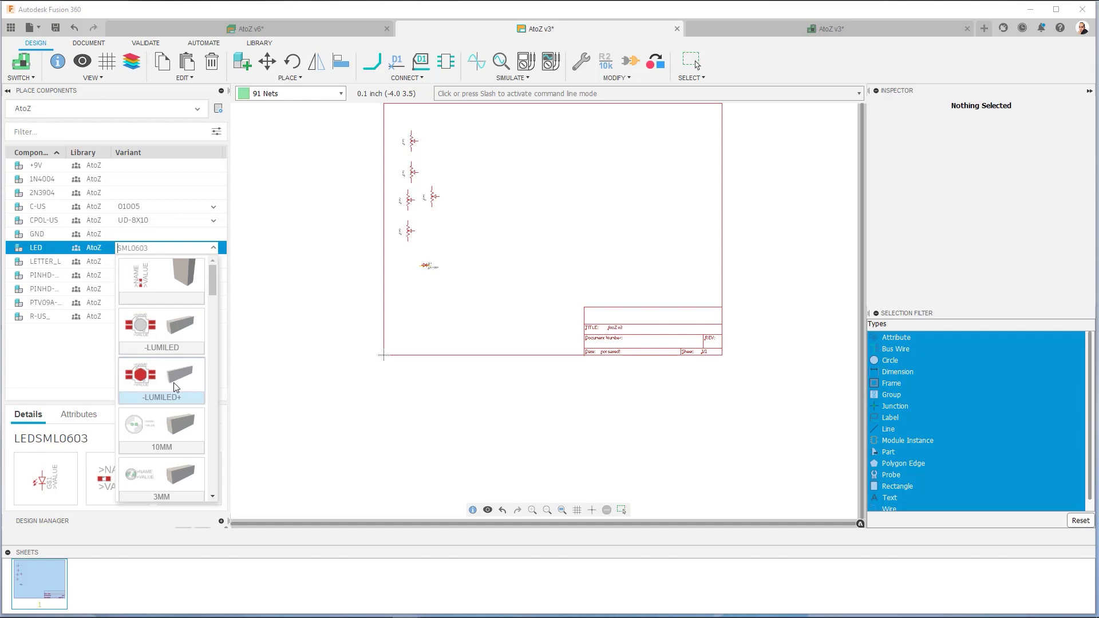
scroll(176, 388, "down", 2)
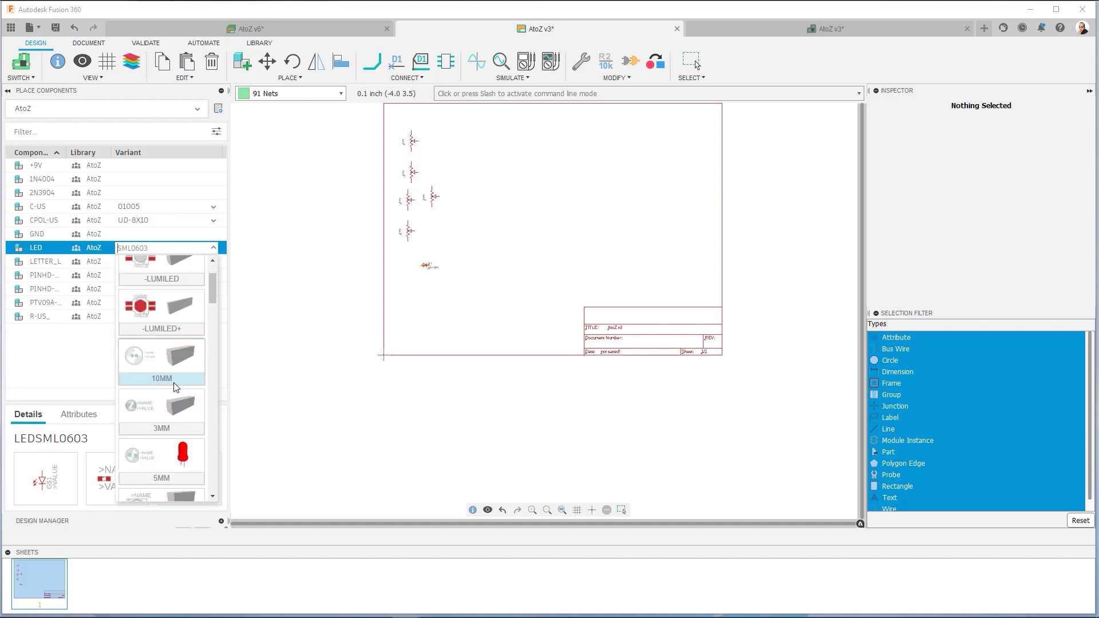
scroll(176, 387, "down", 1)
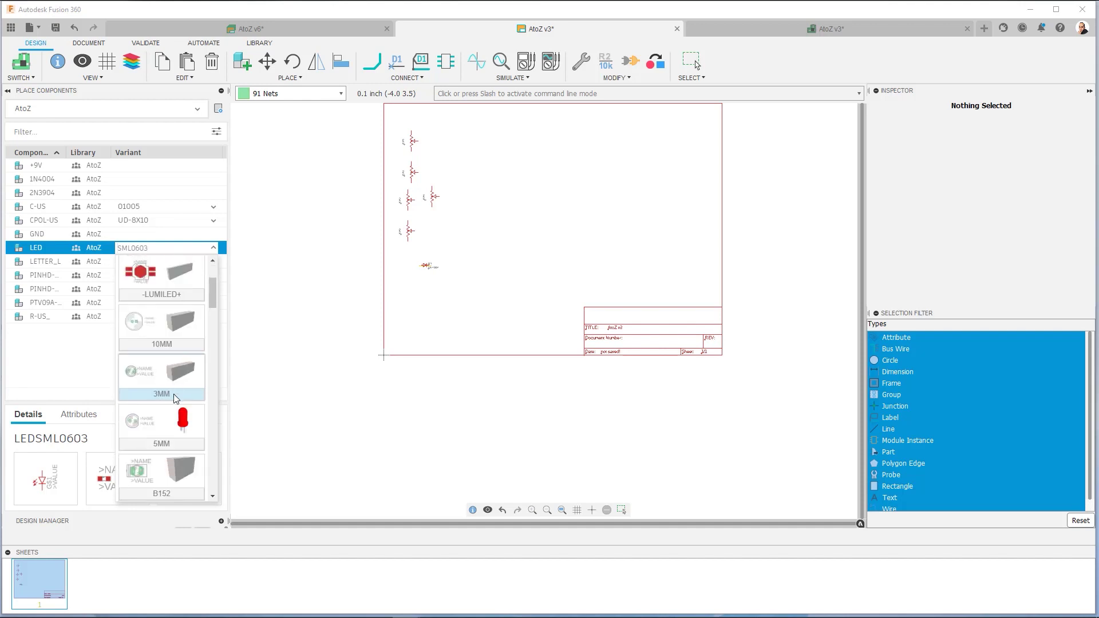
left_click(155, 432)
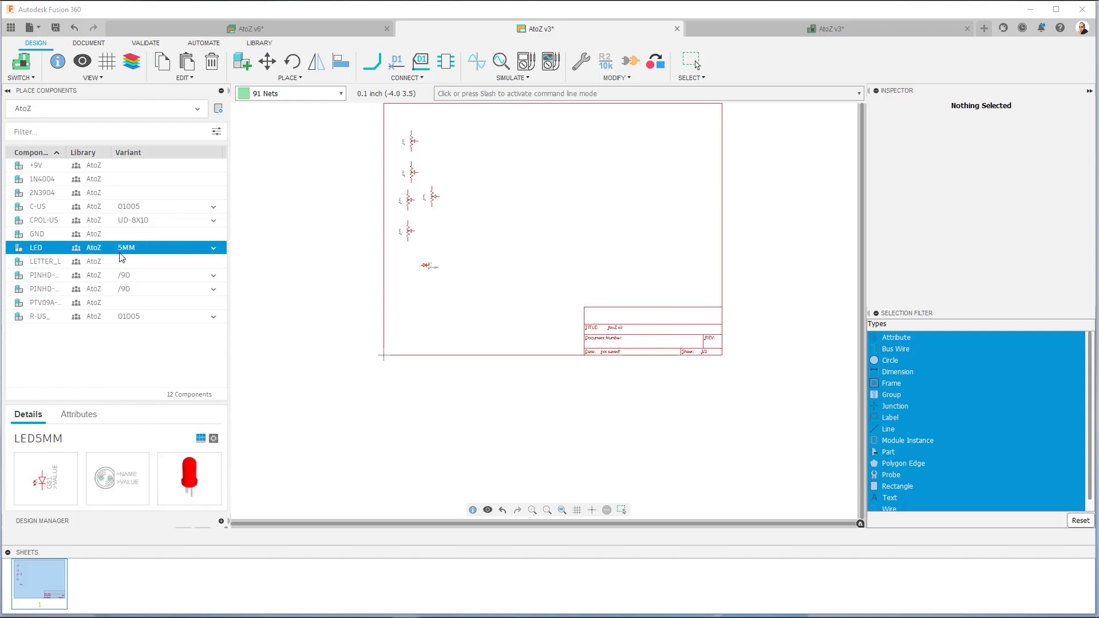
left_click(81, 417)
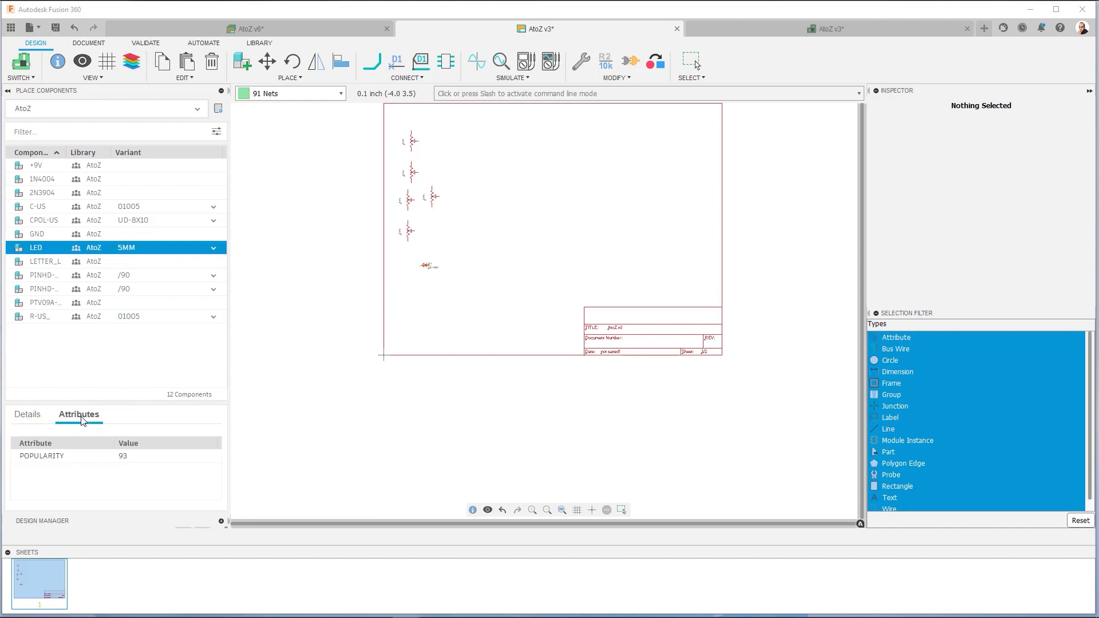
left_click(27, 414)
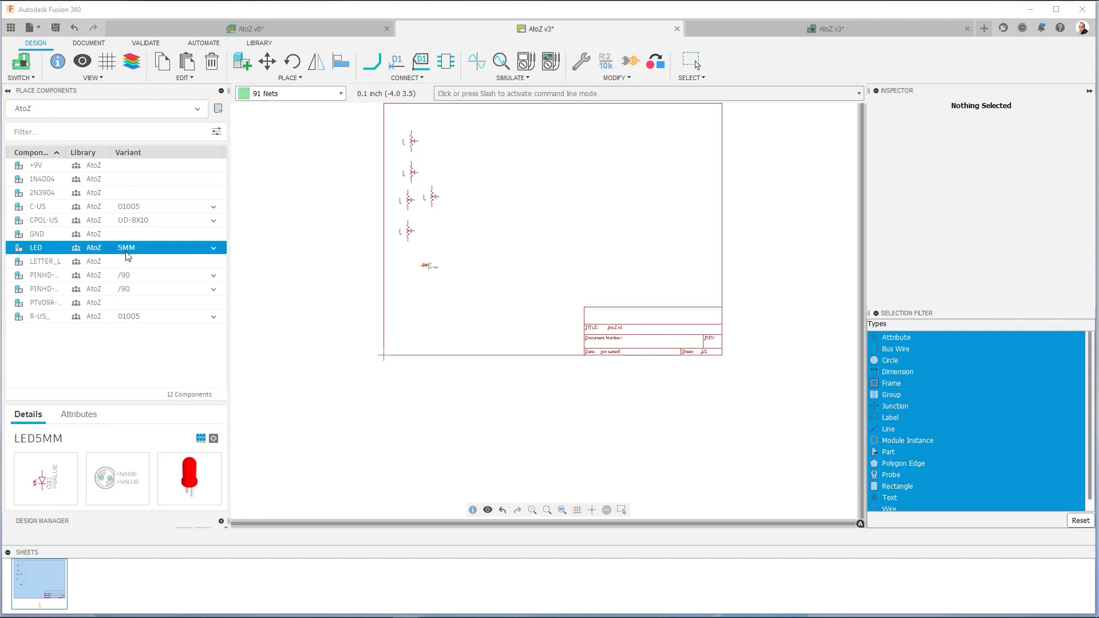
Place one 5MM LED beside the diode, below the potentiometers.
double_click(92, 252)
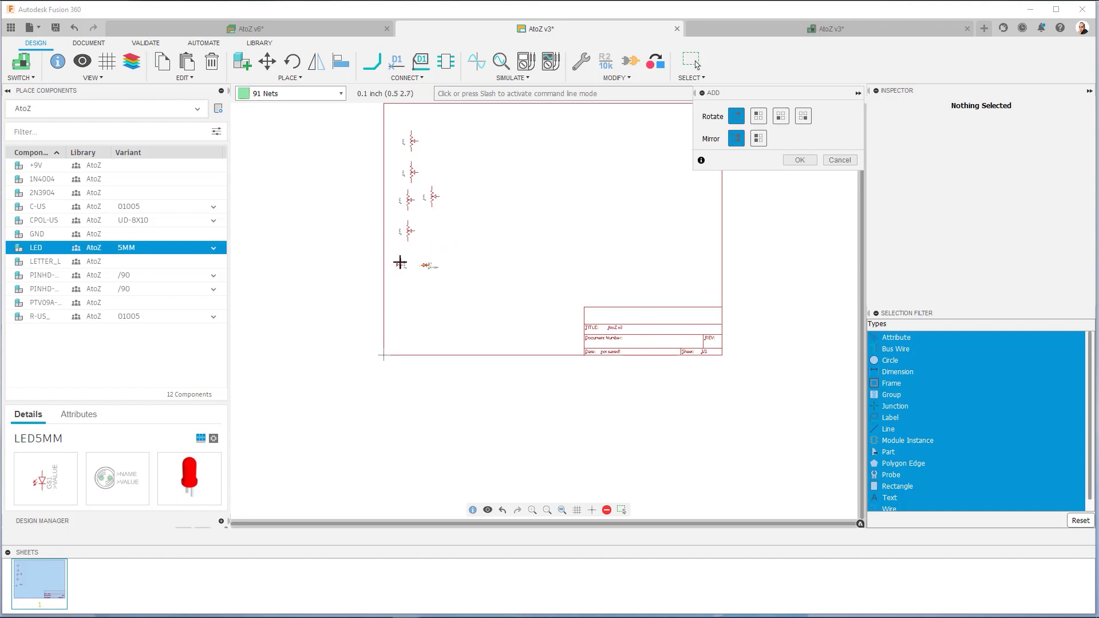
left_click(401, 263)
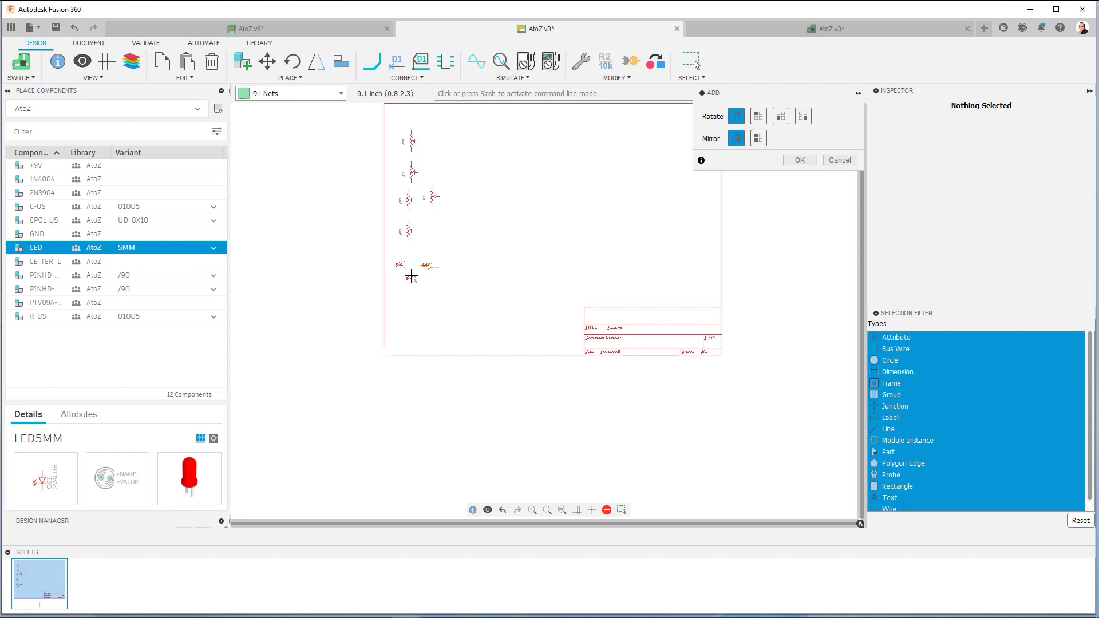
key("Escape")
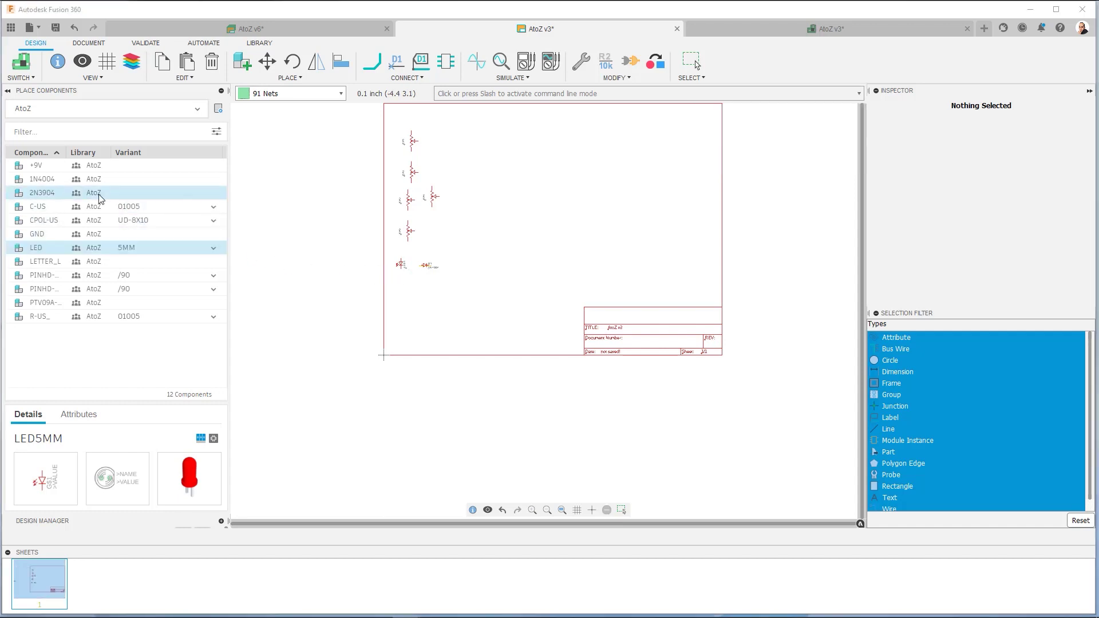
Place two 2N3904 transistors near the frame's middle and a row of three CPOL-US capacitors, variant 140CLH-0810, below the LED and diode.
double_click(100, 198)
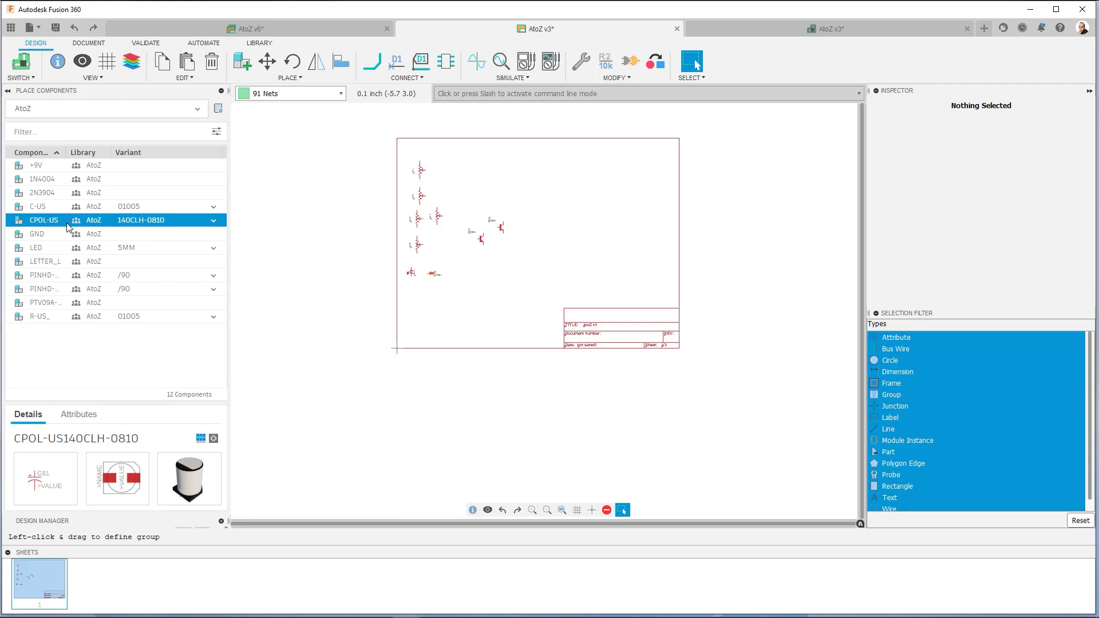
double_click(67, 223)
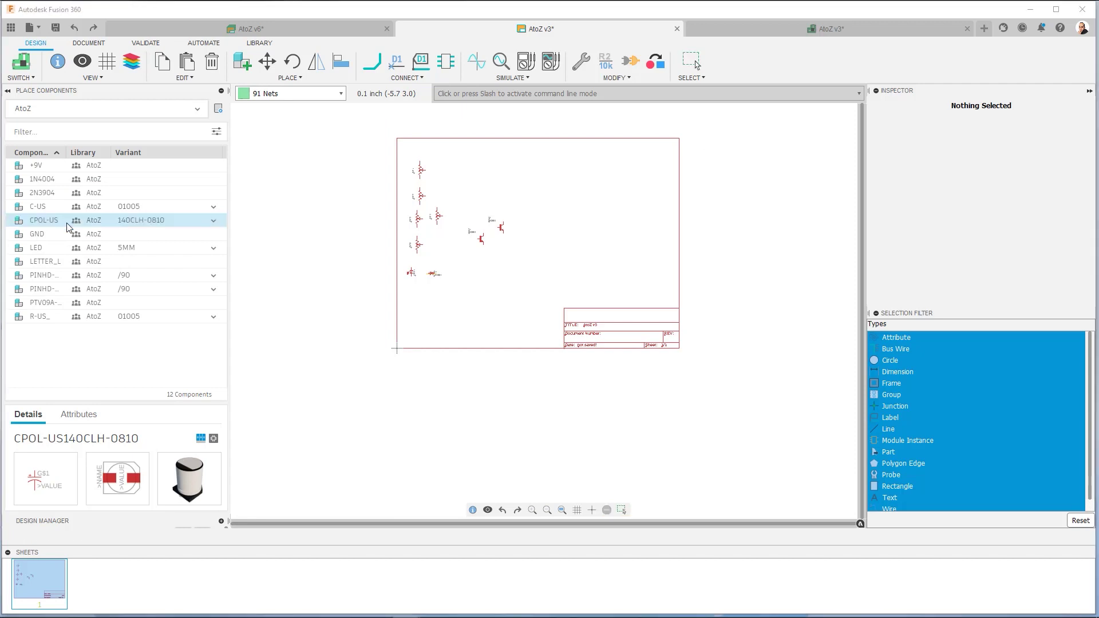
left_click(411, 306)
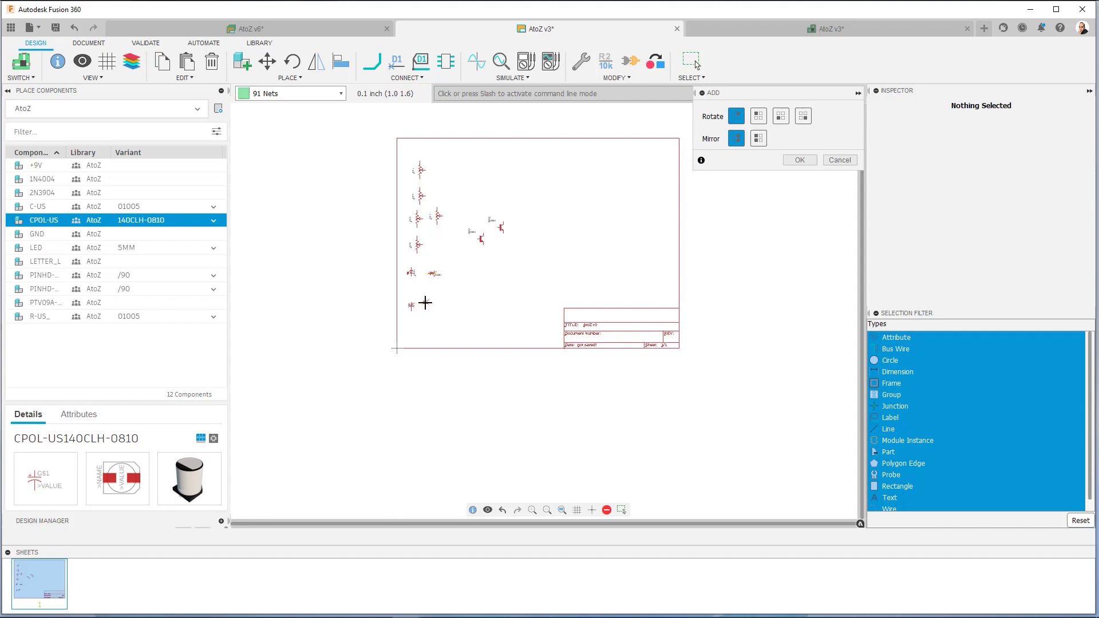
left_click(426, 302)
left_click(443, 302)
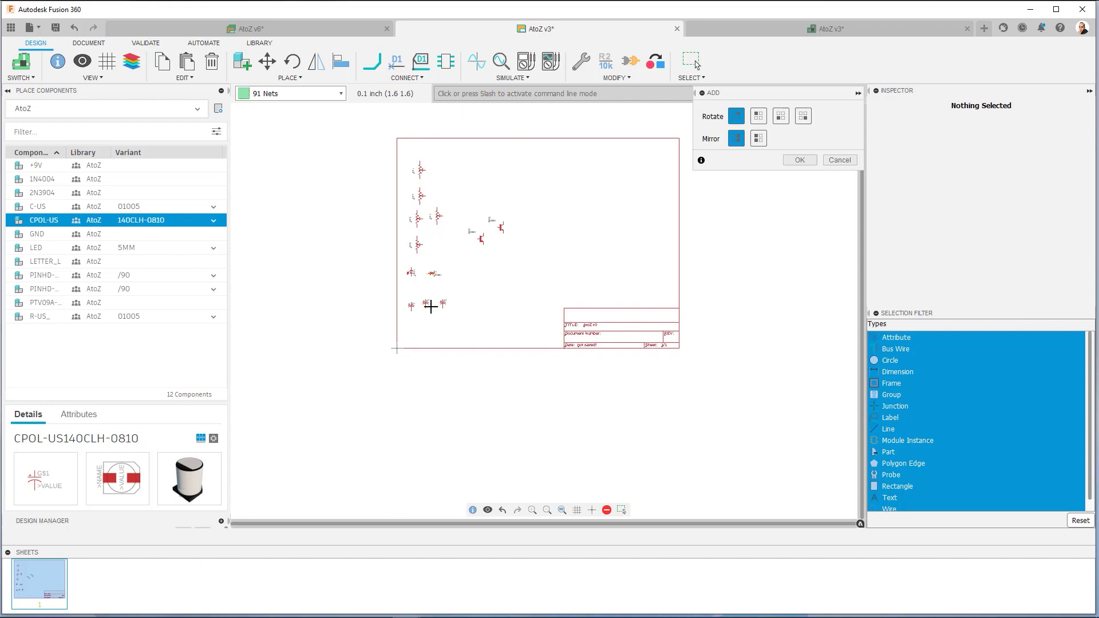
Choose the C0805 package variant for the C-US capacitor in the AtoZ library.
left_click(95, 207)
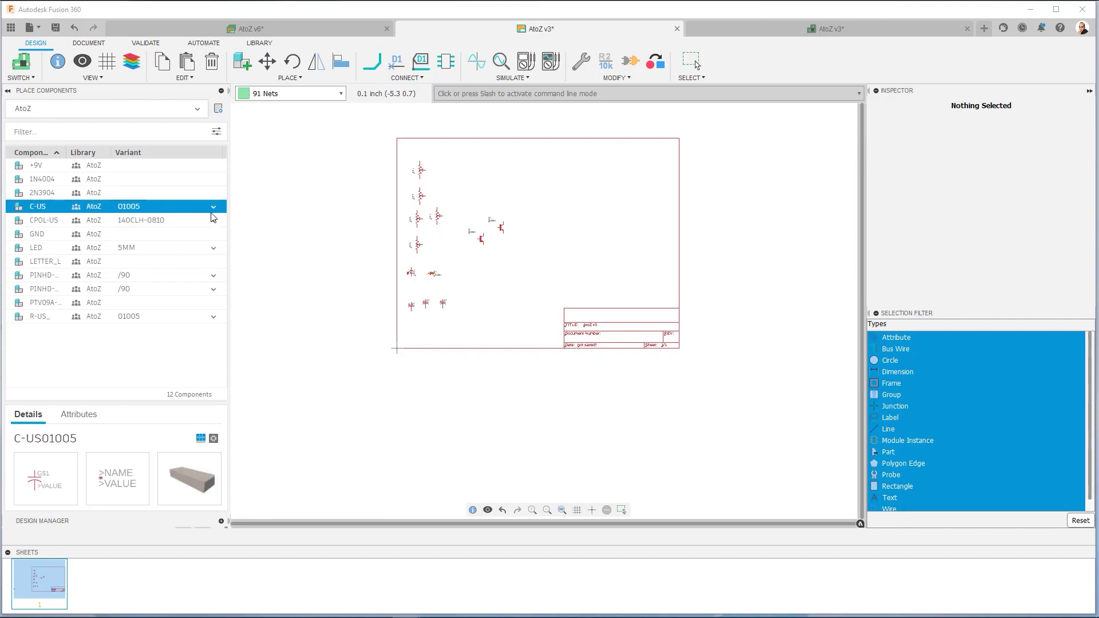
left_click(213, 207)
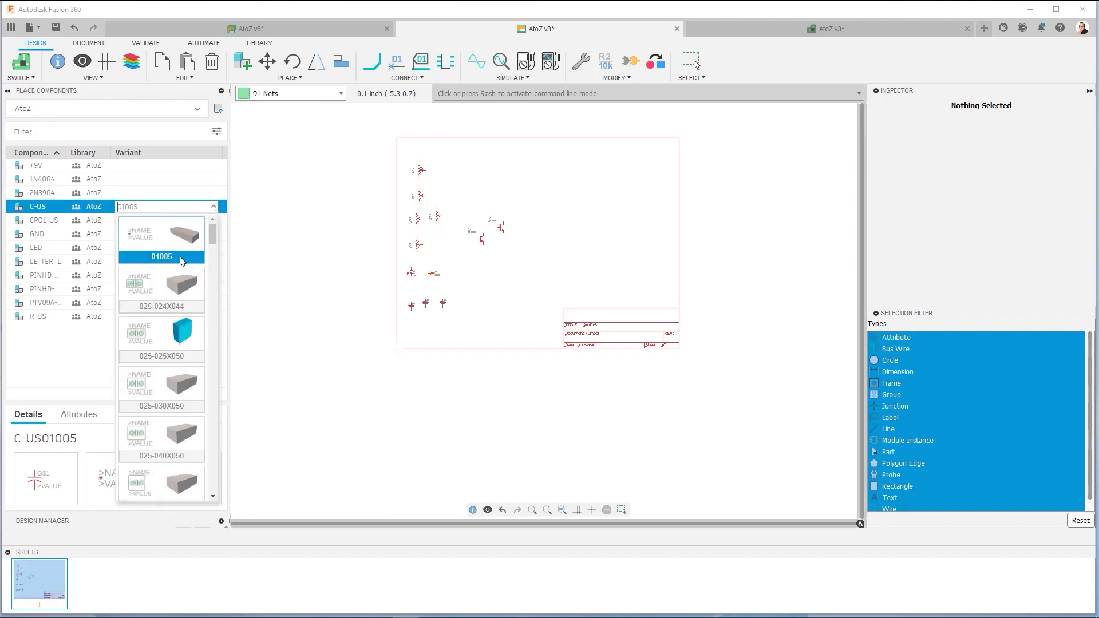
scroll(178, 275, "down", 5)
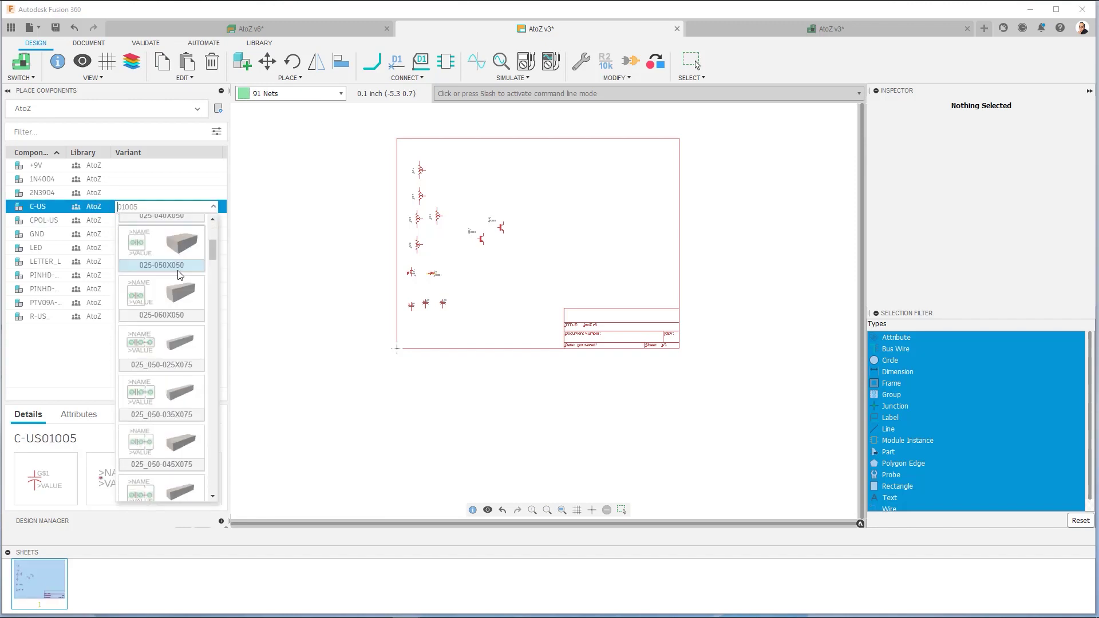
scroll(179, 275, "down", 5)
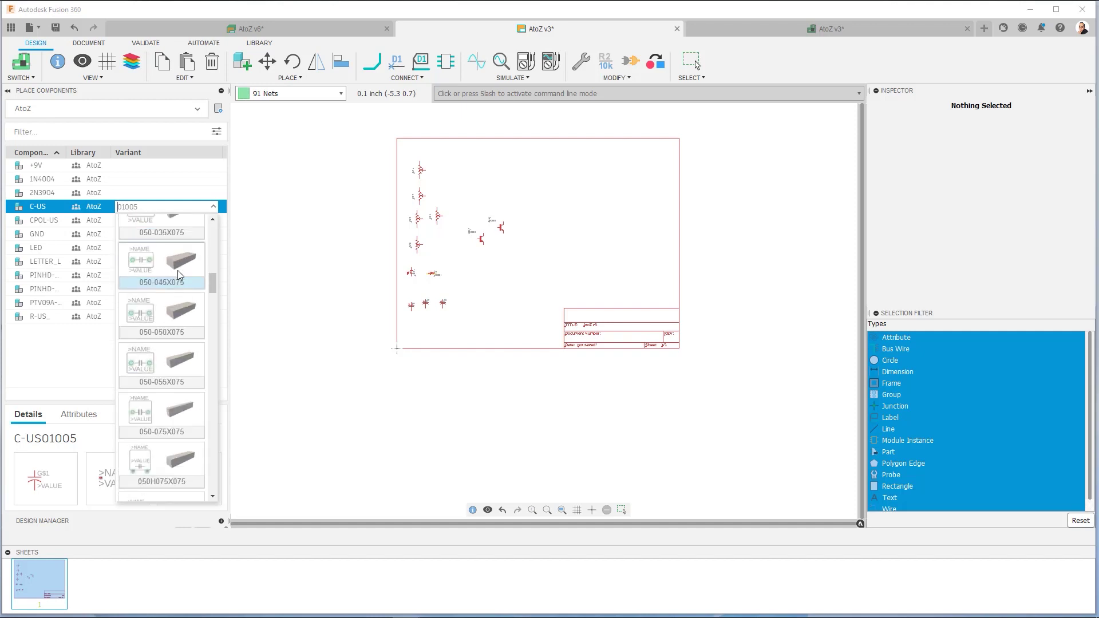
scroll(177, 275, "down", 6)
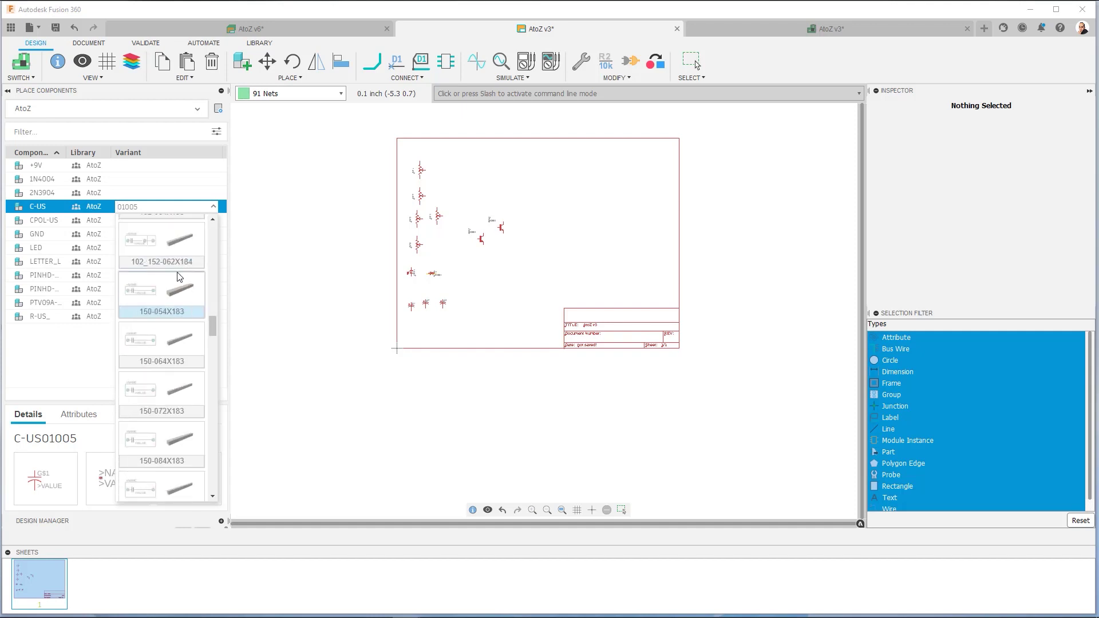
scroll(179, 277, "down", 6)
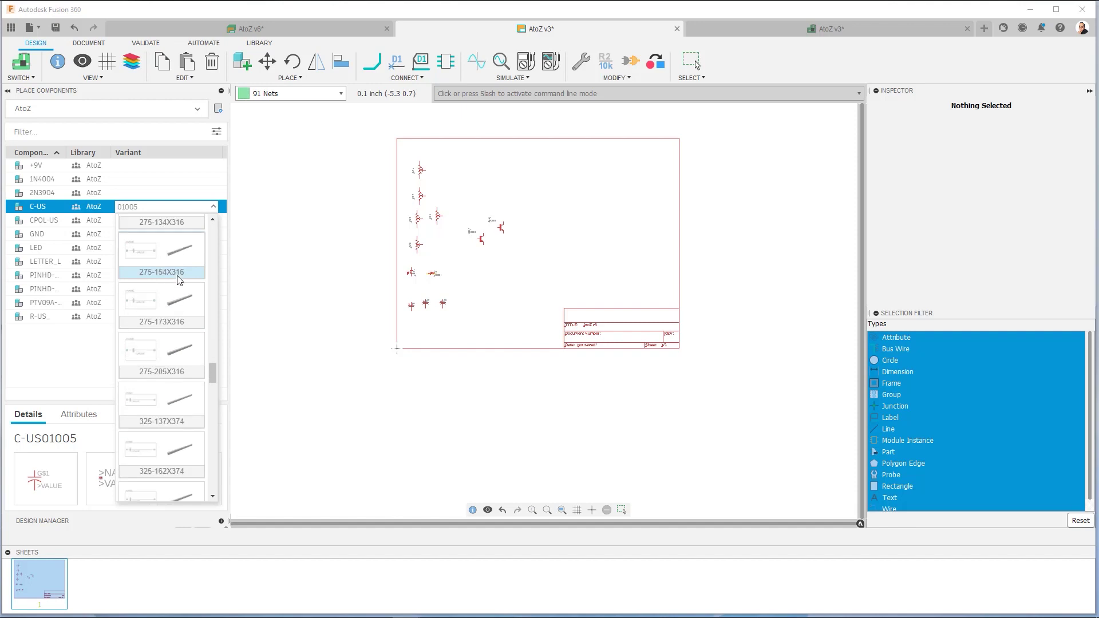
scroll(178, 279, "down", 6)
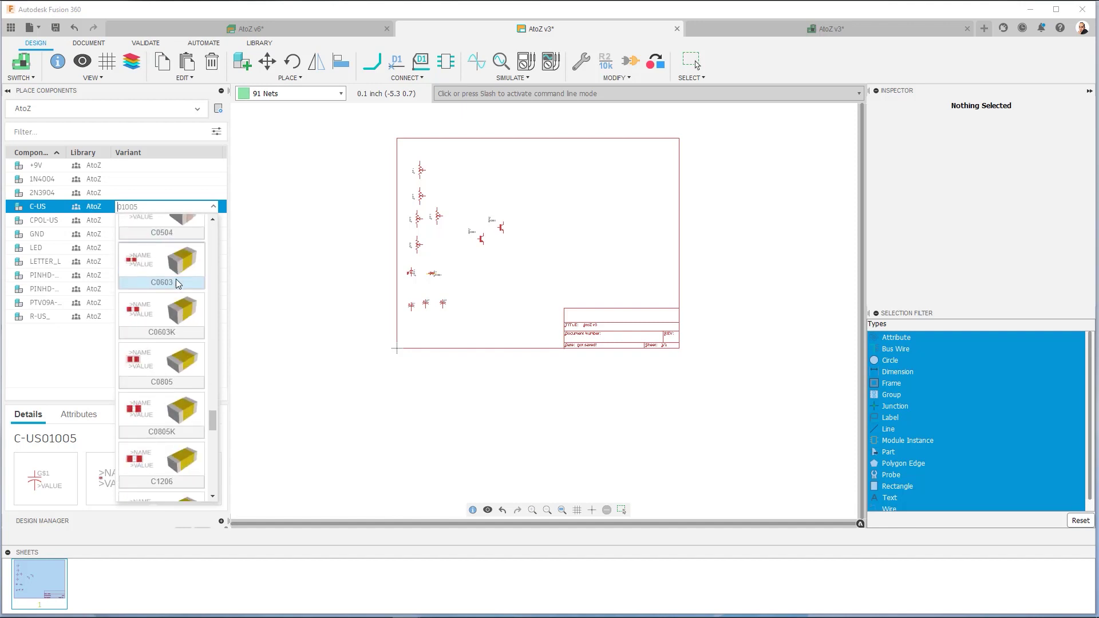
left_click(158, 366)
Place four C-US capacitors, variant C0805, in a two-by-two cluster beside the row of polarized capacitors.
double_click(38, 207)
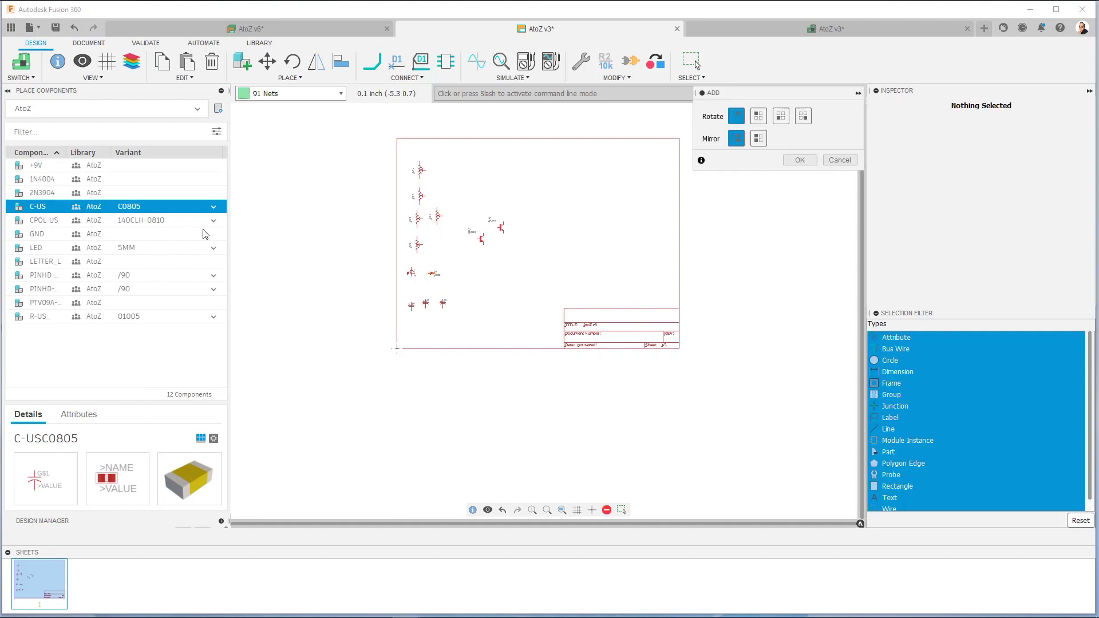
left_click(466, 285)
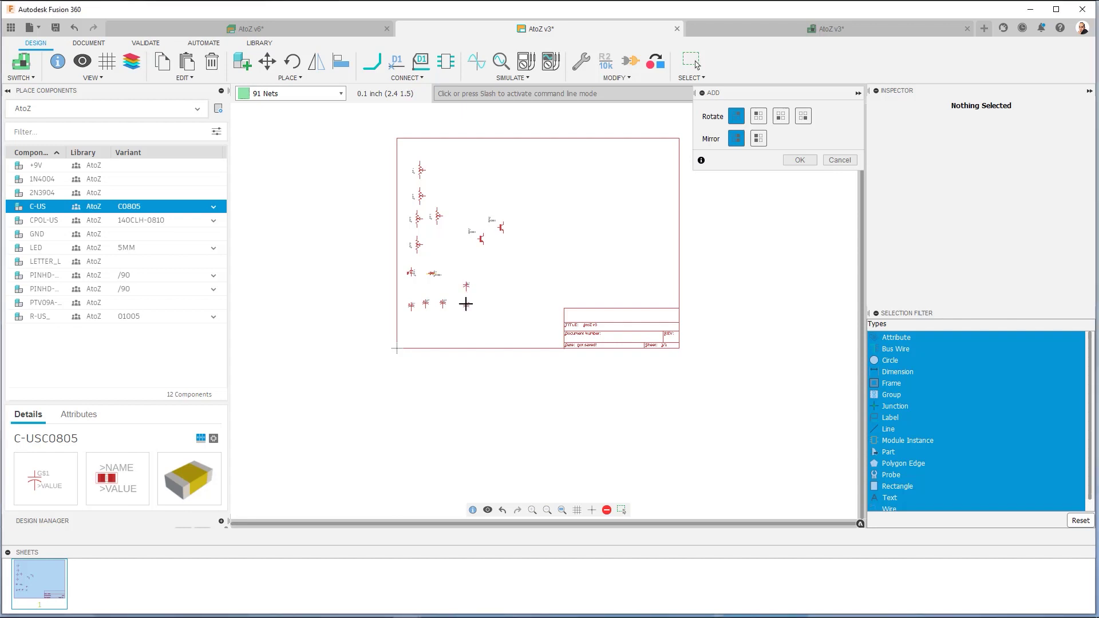
left_click(466, 304)
left_click(478, 283)
left_click(475, 308)
Choose the R0805 package variant for the R-US_ resistor.
left_click(94, 316)
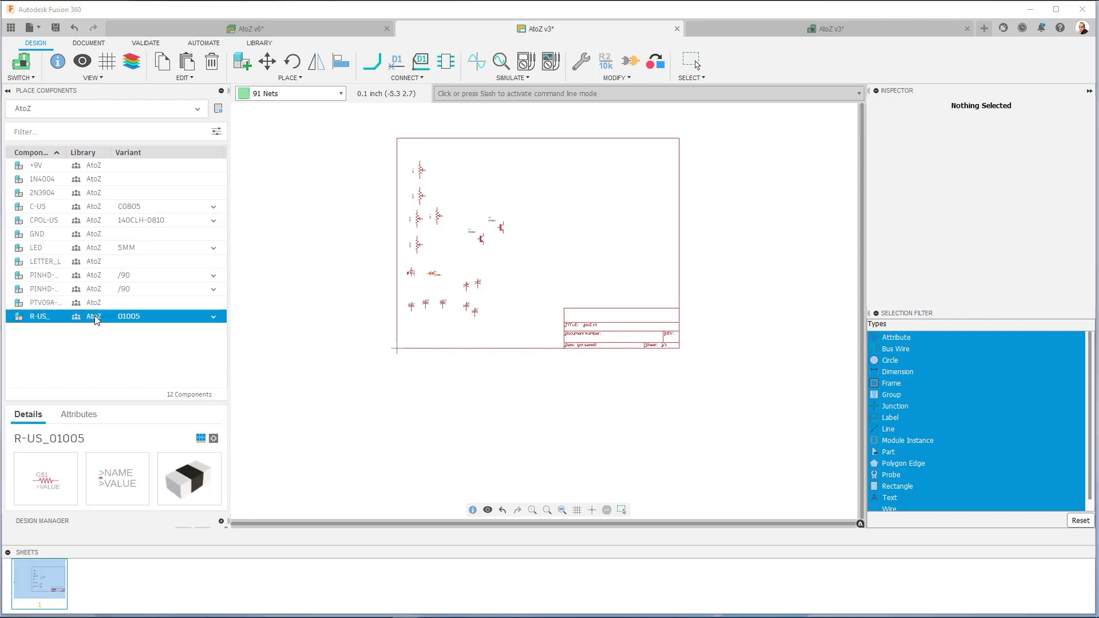
left_click(213, 317)
scroll(177, 352, "down", 3)
scroll(178, 355, "down", 8)
scroll(179, 358, "down", 10)
scroll(176, 360, "down", 8)
scroll(176, 359, "down", 8)
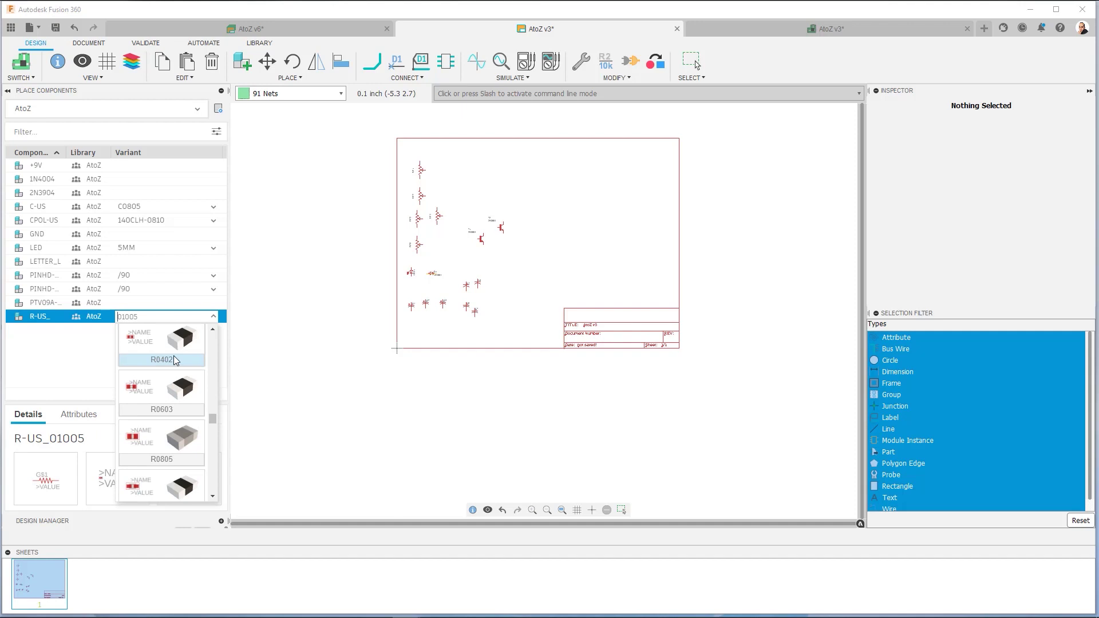
left_click(166, 448)
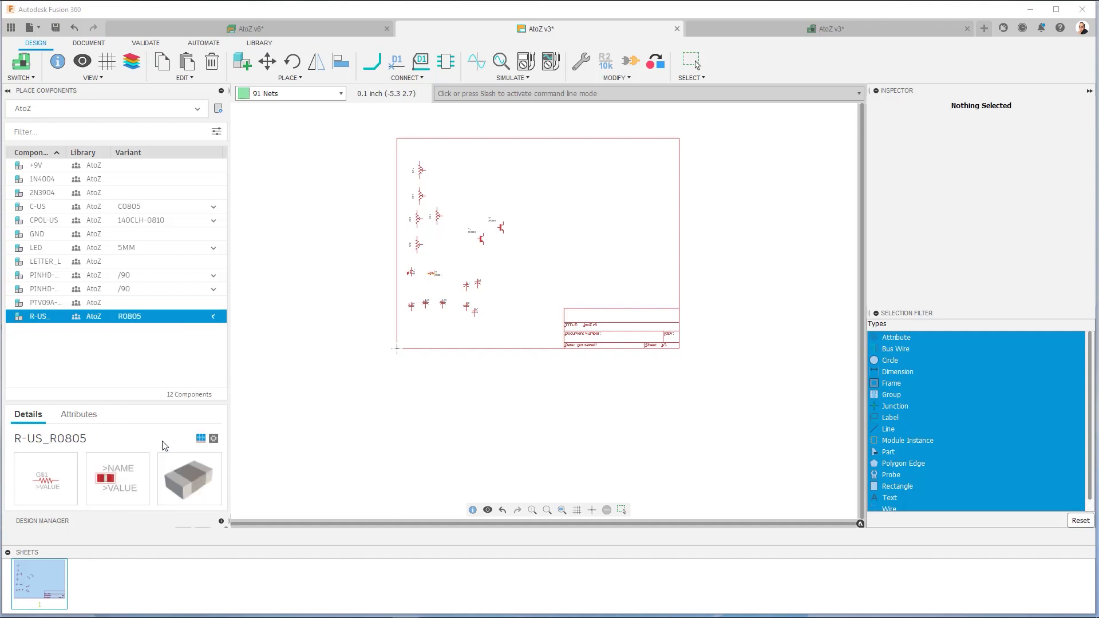
Place seven R-US_ resistors, variant R0805, in two loose columns between the capacitors and the title block.
double_click(112, 319)
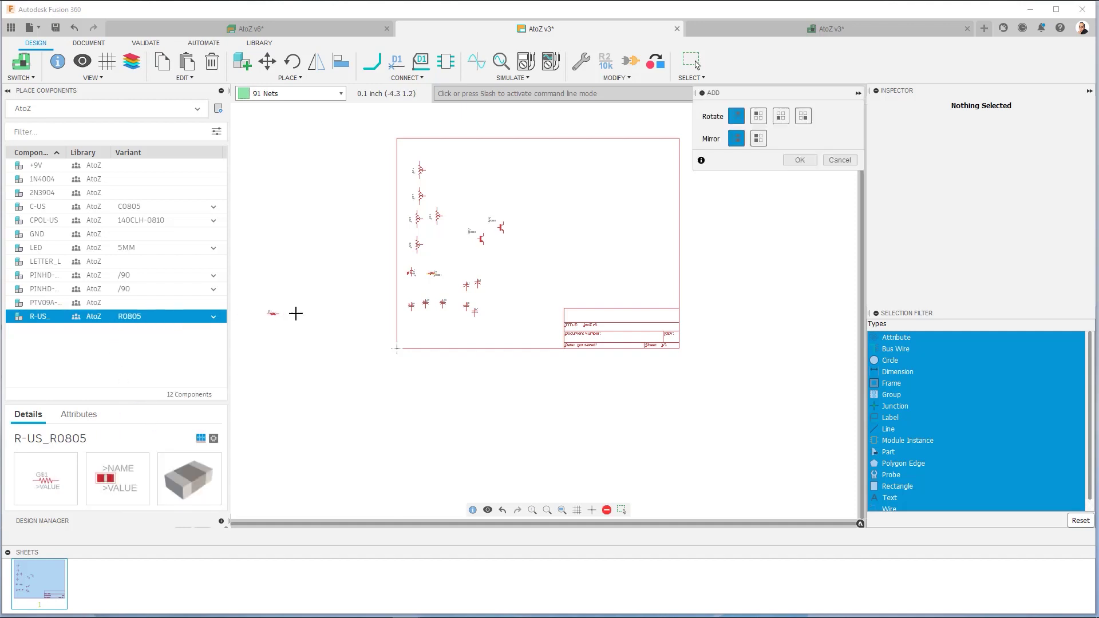
left_click(510, 278)
left_click(508, 291)
left_click(509, 313)
left_click(512, 299)
left_click(524, 280)
left_click(529, 299)
left_click(525, 313)
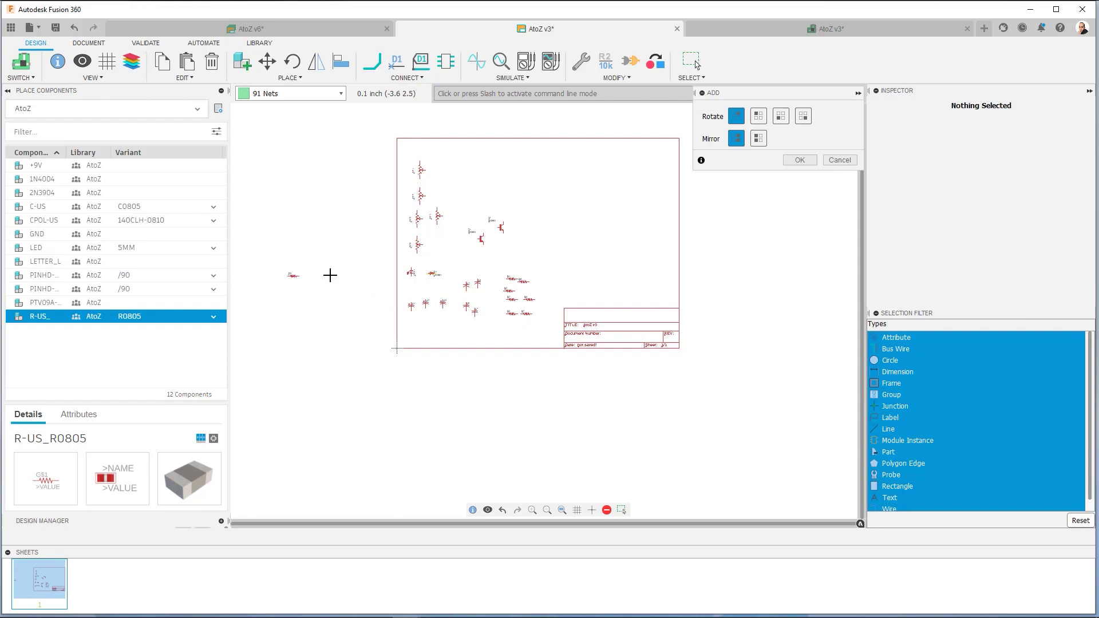
Switch PINHD-1X2 to its straight variant without the /90 suffix and place one header above the transistors.
scroll(559, 227, "up", 3)
scroll(535, 286, "up", 1)
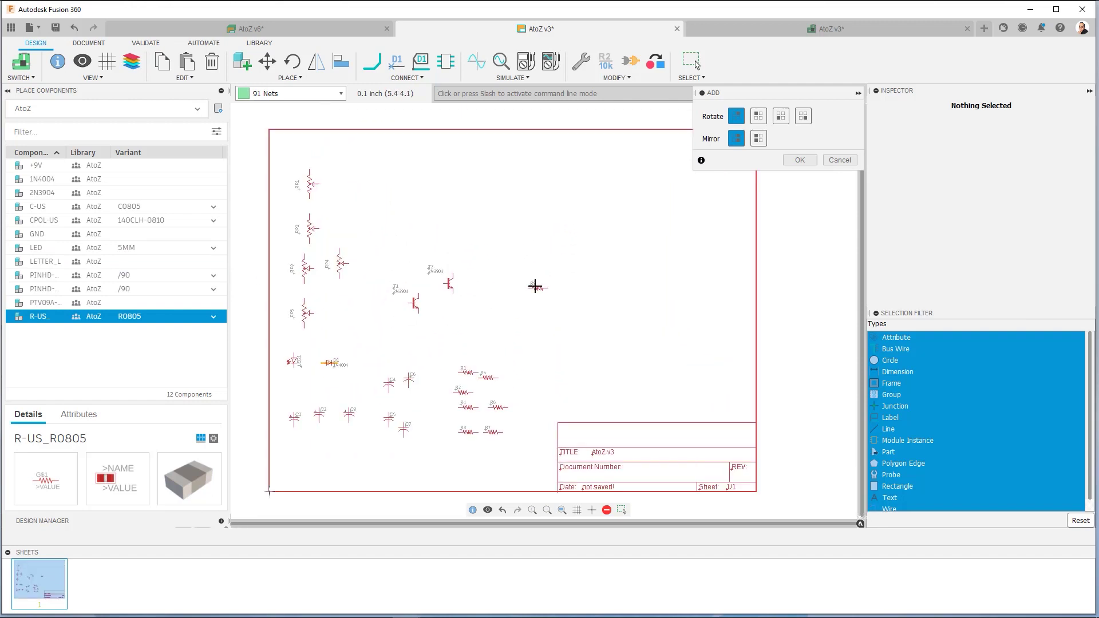
left_click(561, 511)
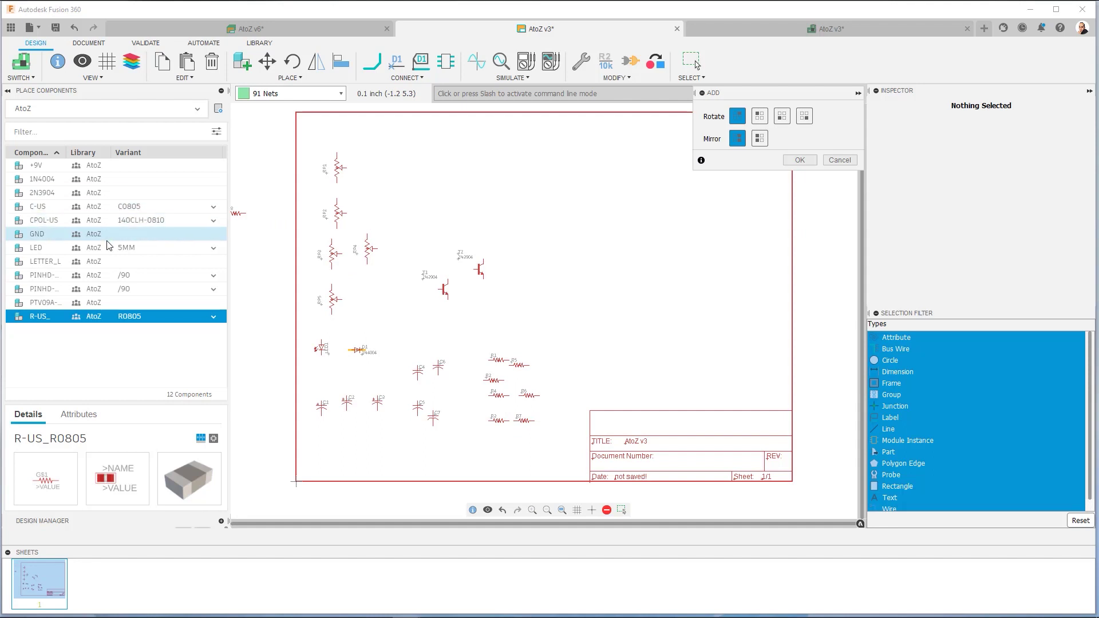
left_click(218, 281)
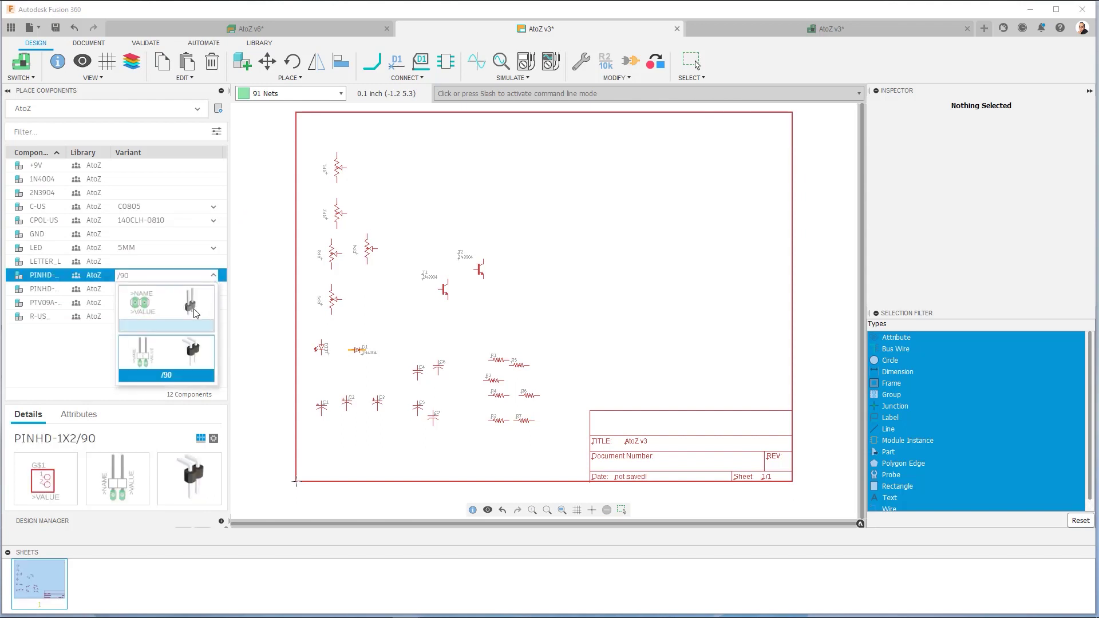
left_click(196, 313)
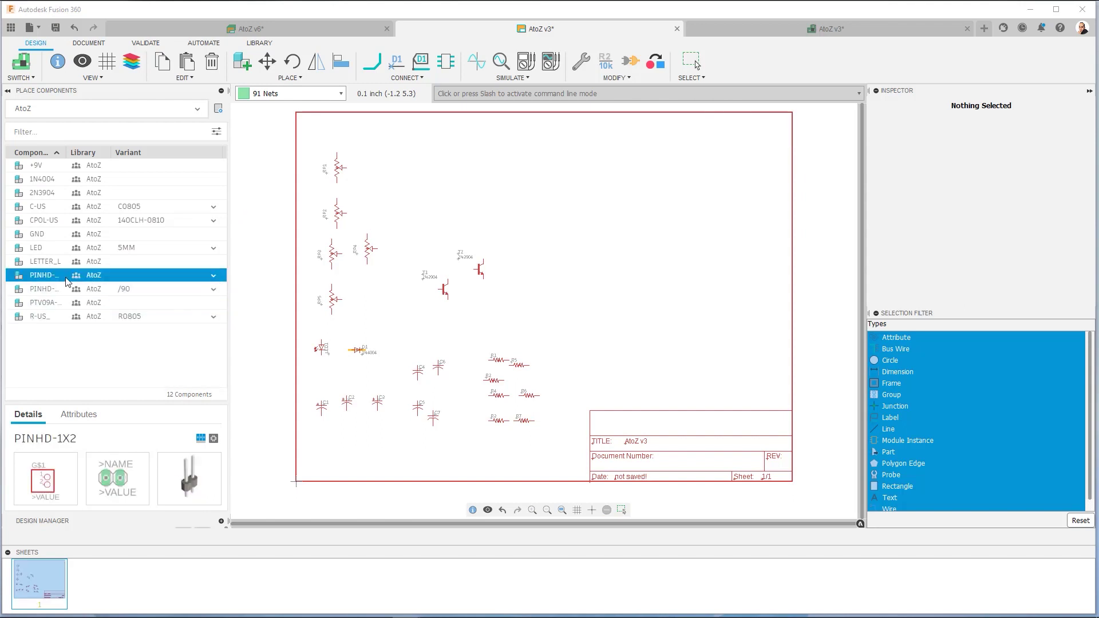
left_click(183, 274)
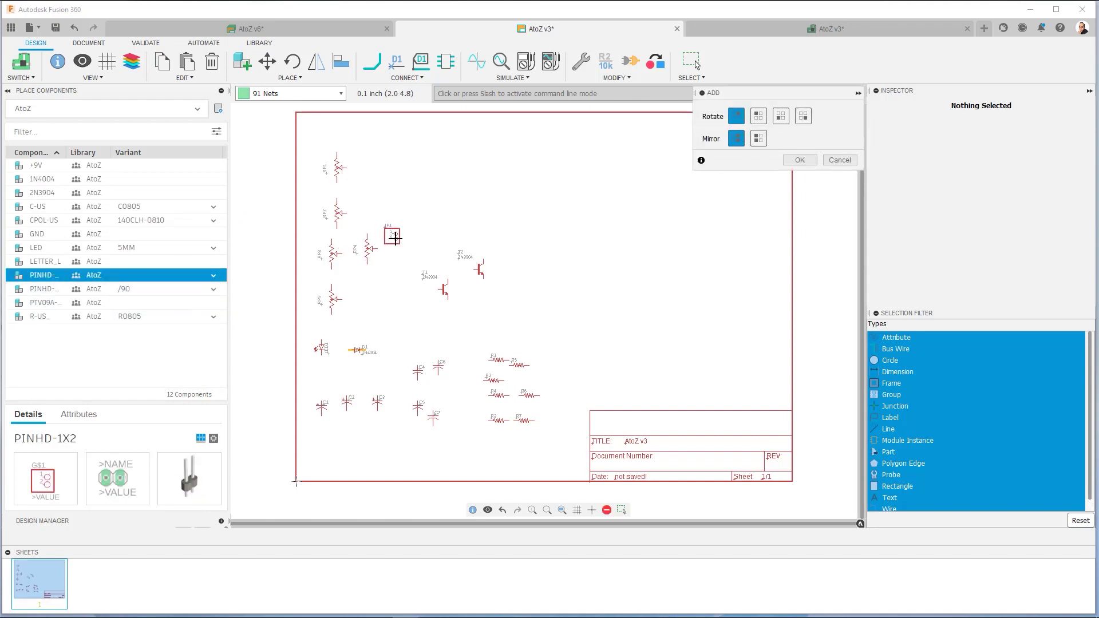
left_click(418, 198)
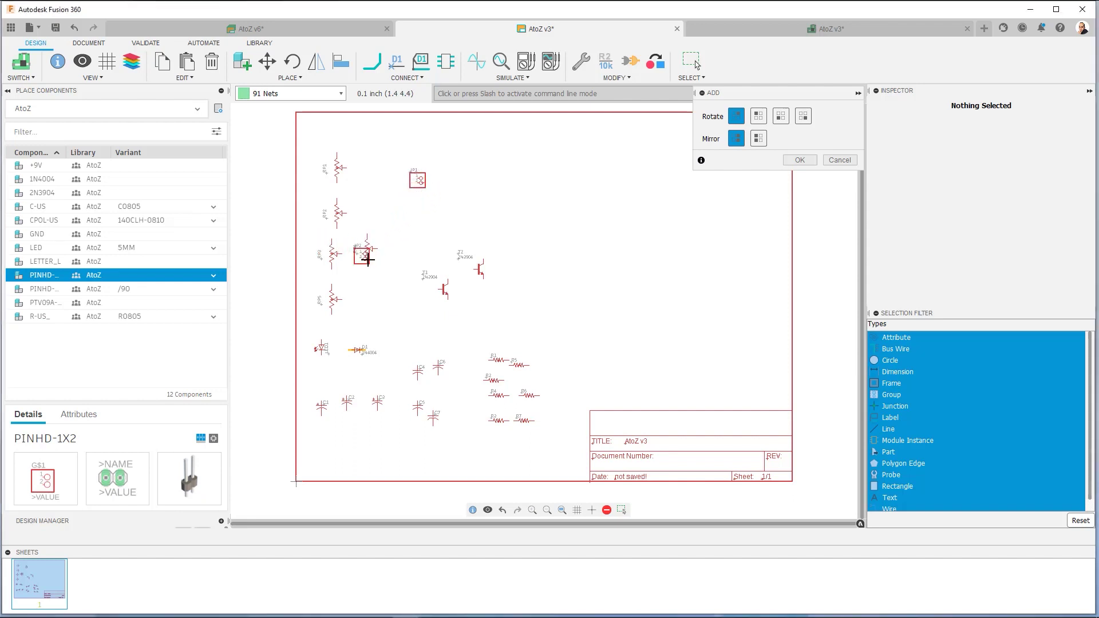
Switch PINHD-1X4 to its straight variant without the /90 suffix and place one header beside the two-pin header.
left_click(215, 291)
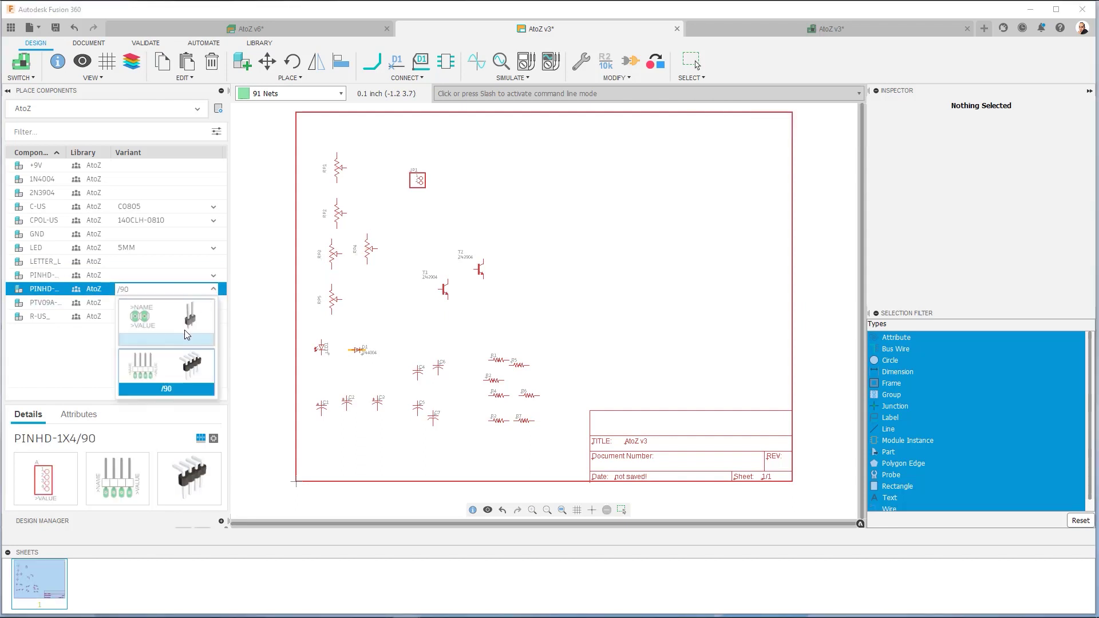
left_click(177, 326)
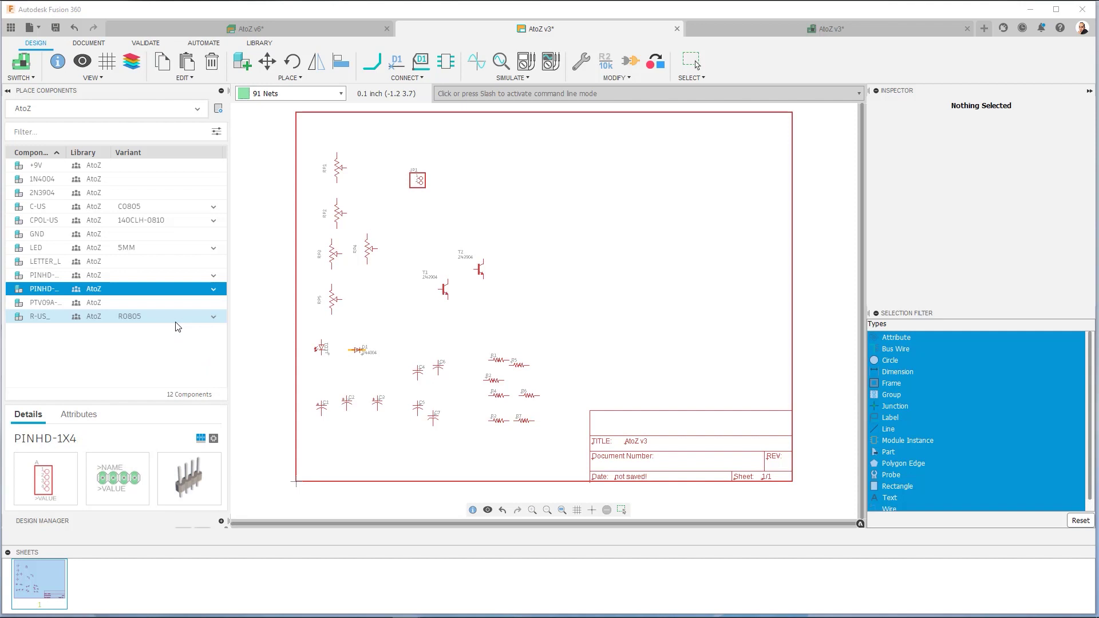
double_click(86, 289)
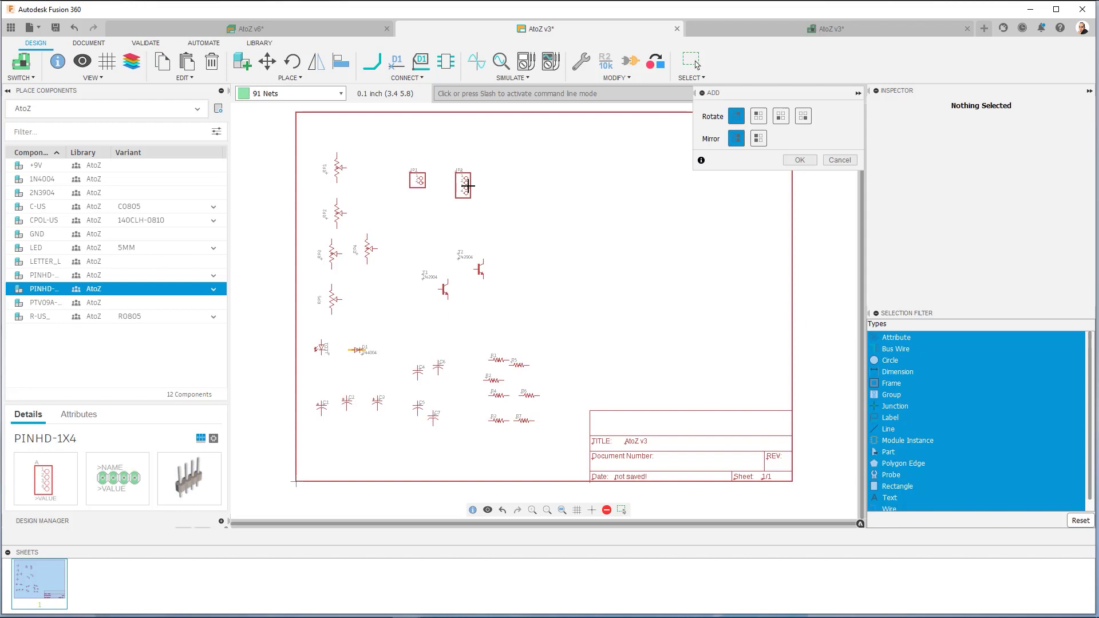
left_click(468, 186)
key("Escape")
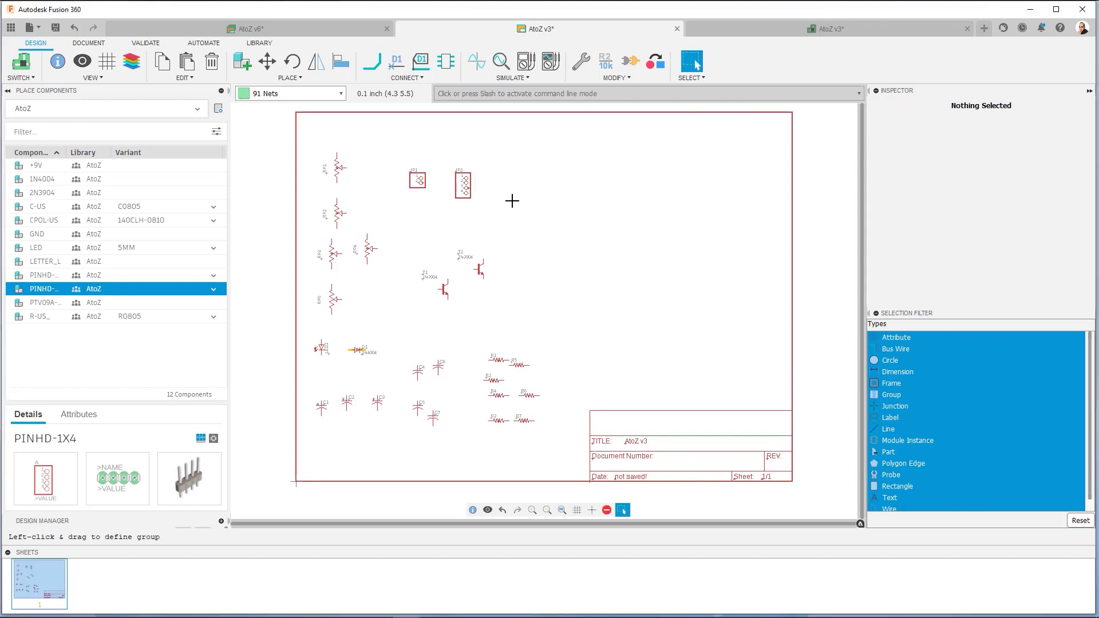
Shift transistors T1 and T2 to the right and place capacitor C5, rotated 90 degrees, just left of T1.
left_click(480, 269)
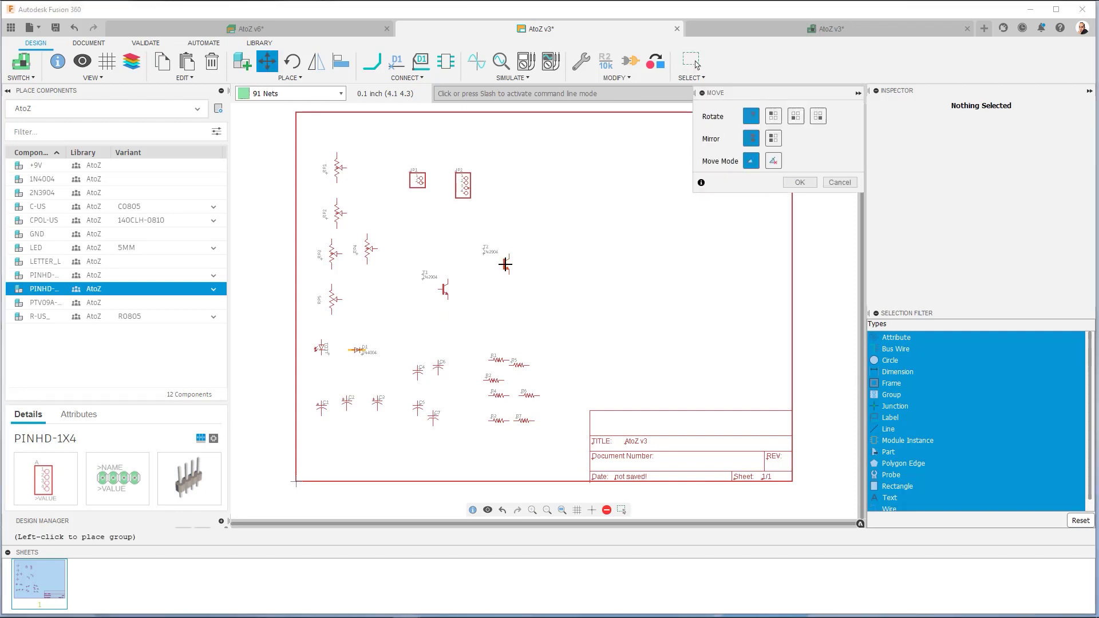
left_click(457, 300)
left_click(418, 407)
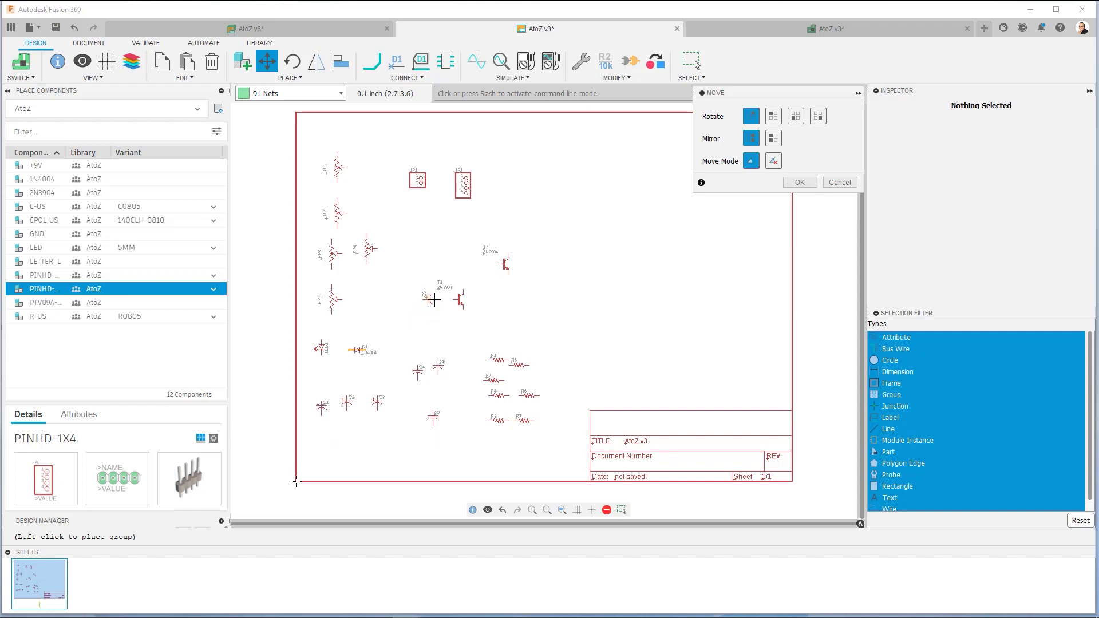
left_click(434, 300)
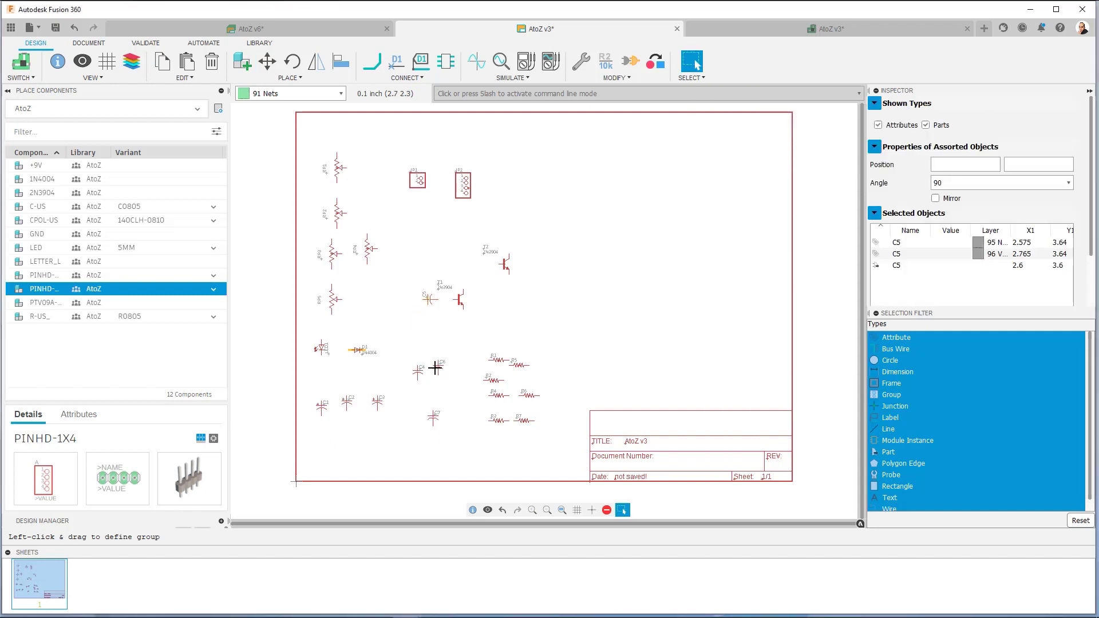
Shift capacitor C6 slightly to the right and move resistor R1 below transistor T1.
key("m")
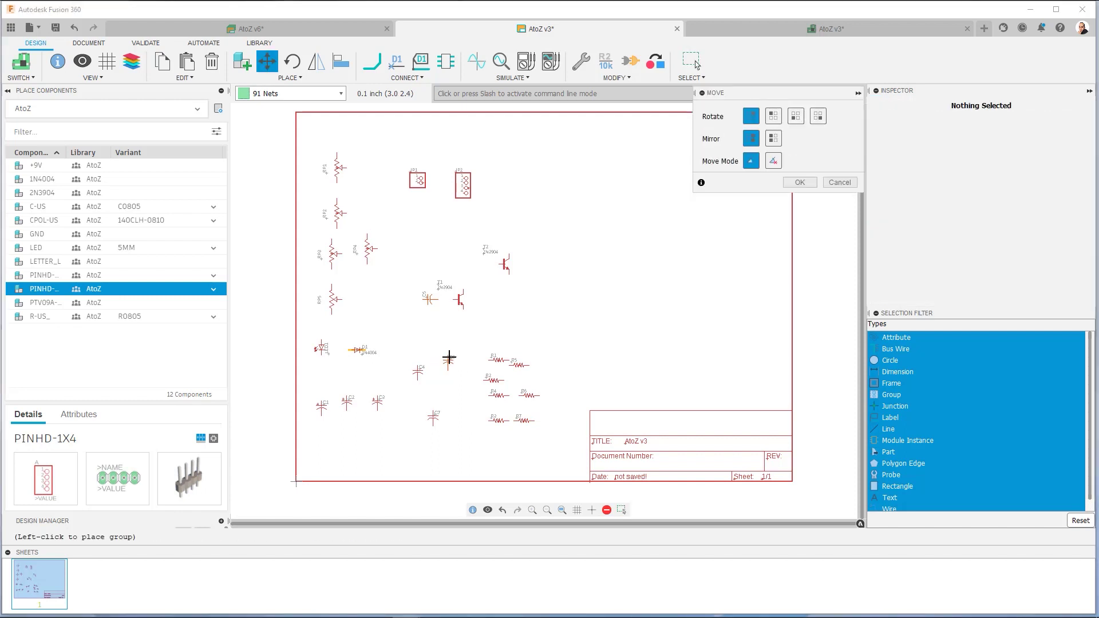
left_click(443, 367)
left_click_drag(493, 360, 463, 345)
Turn potentiometers RP1 and RP2 horizontal, placing RP1 left of capacitor C5 and RP2 right of resistor R1.
key("m")
left_click(339, 169)
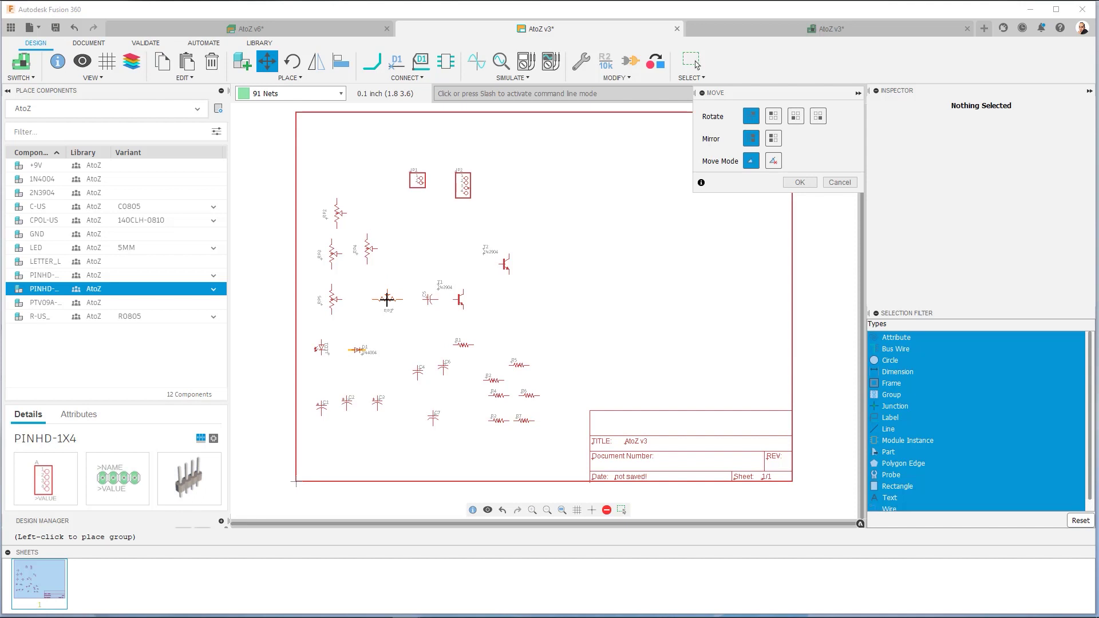
left_click(387, 299)
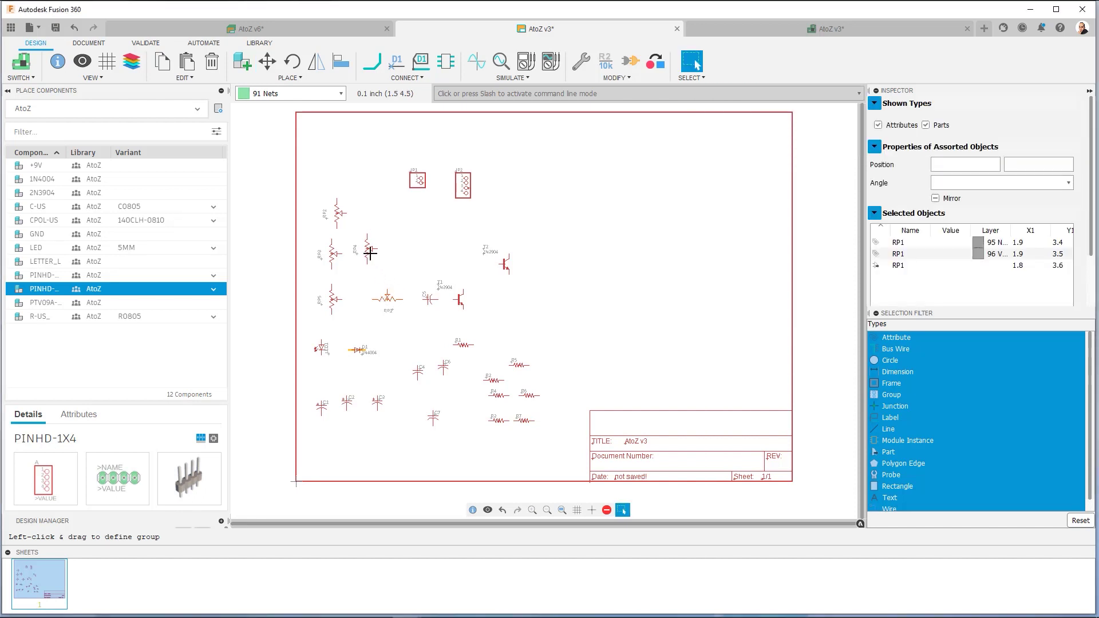
key("m")
left_click(338, 213)
left_click(500, 343)
Move the group of six resistors R2 to R7 to the upper-right area of the drawing frame.
left_click(519, 361)
left_click_drag(564, 358, 485, 431)
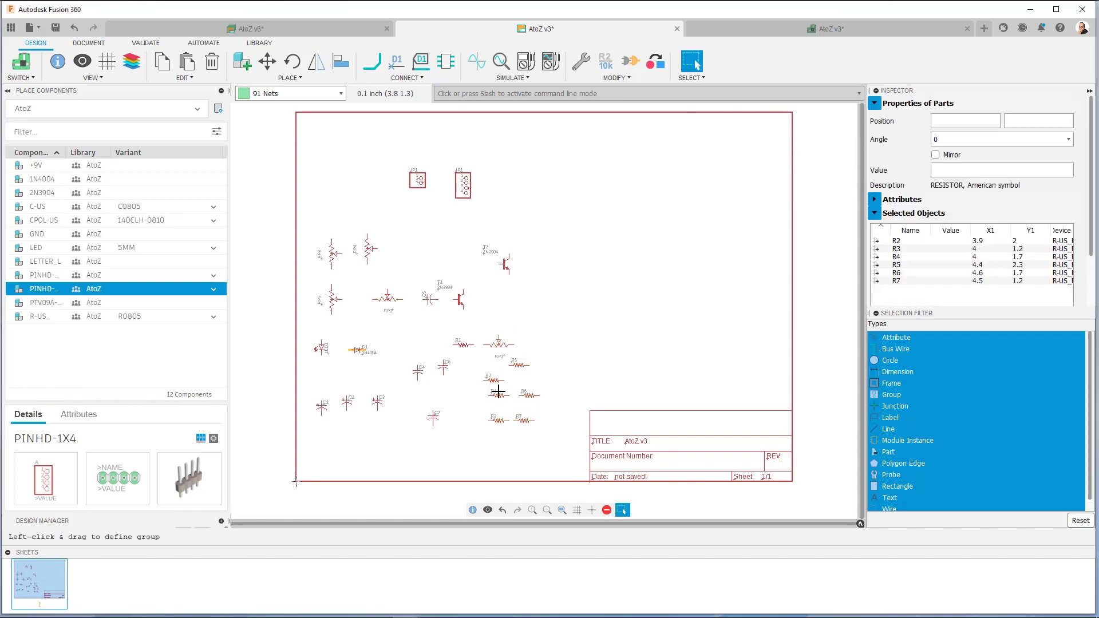
key("m")
right_click(527, 362, "ctrl")
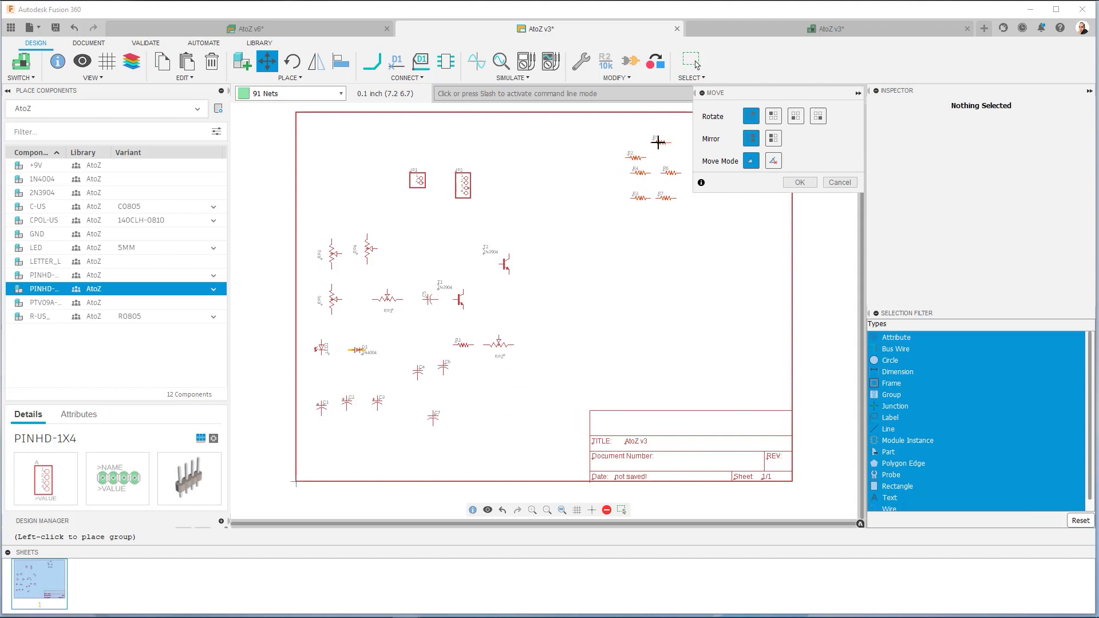
left_click(658, 142)
key("Escape")
Move the three polarized capacitors C1 to C3 as a group below the resistors, near the frame's right edge.
left_click_drag(313, 390, 394, 438)
key("m")
right_click(378, 401, "ctrl")
left_click(739, 231)
Move potentiometers RP3, RP4 and RP5 into the frame's upper-left corner and place header JP1 below and beside them.
key("m")
left_click(327, 172)
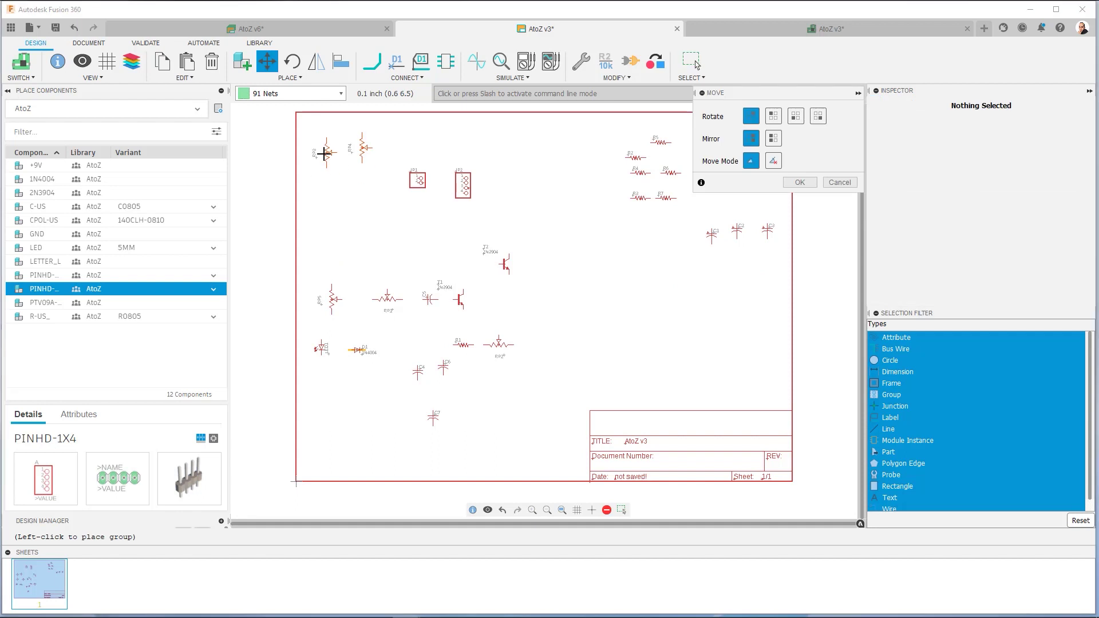
left_click(418, 180)
left_click(397, 231)
key("Escape")
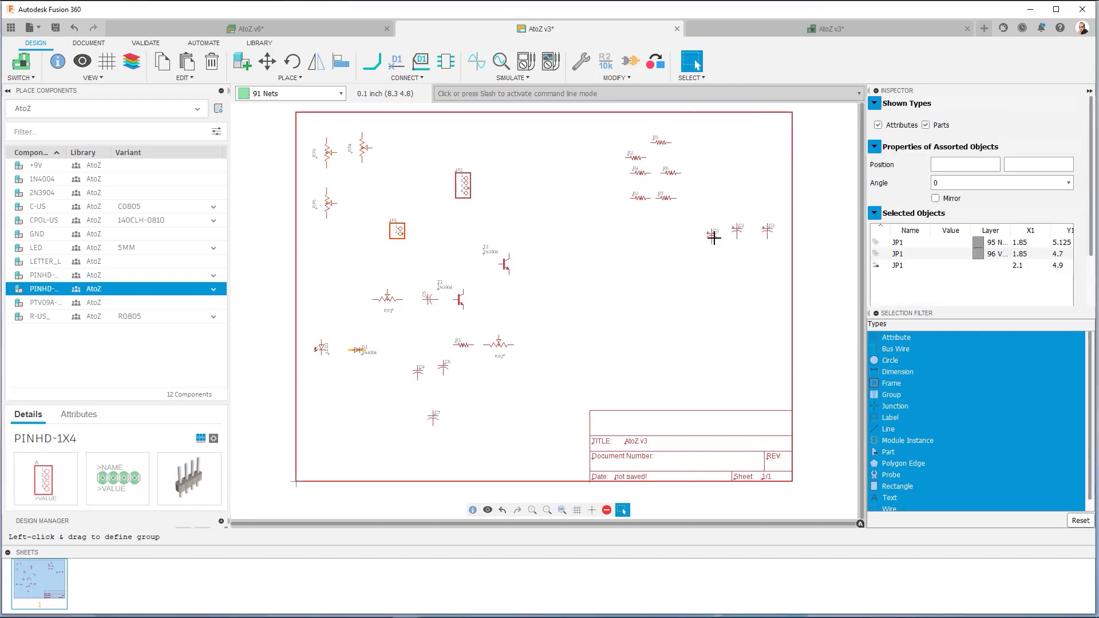
Rotate header JP1 by 180 degrees and shift it slightly to the left.
key("m")
right_click(373, 231)
right_click(373, 231)
left_click(376, 230)
key("Escape")
Move diode D1 to the right of header JP1 and place capacitor C1 beside the diode.
key("m")
left_click(361, 350)
left_click(395, 229)
key("Escape")
key("m")
left_click(712, 234)
left_click(423, 235)
key("Escape")
scroll(475, 233, "up", 3)
scroll(468, 235, "down", 3)
scroll(468, 236, "up", 2)
scroll(468, 235, "down", 1)
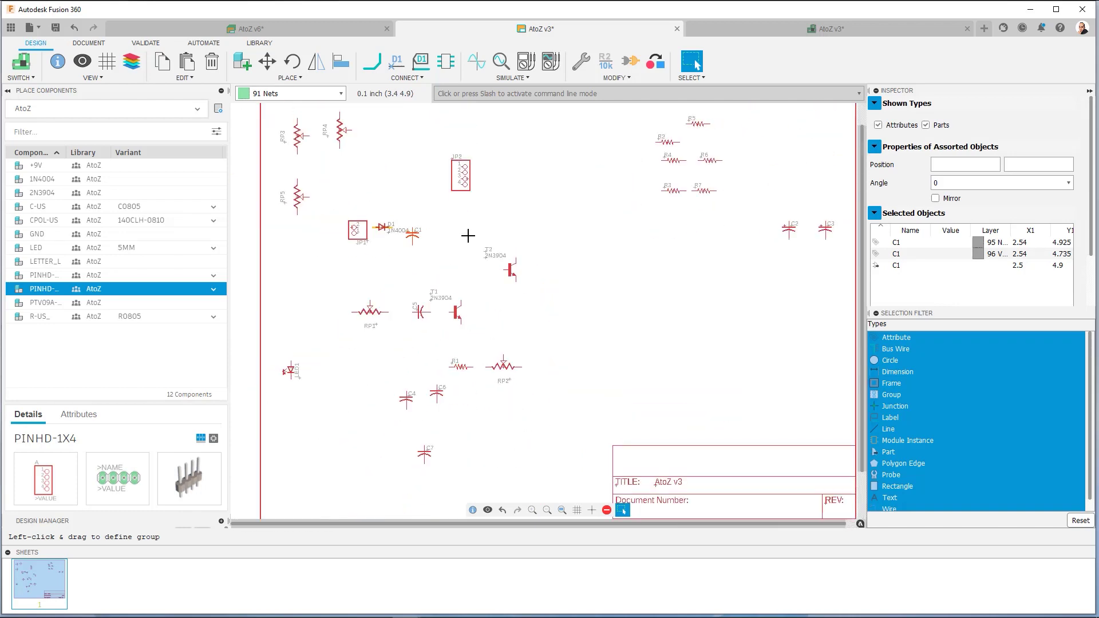
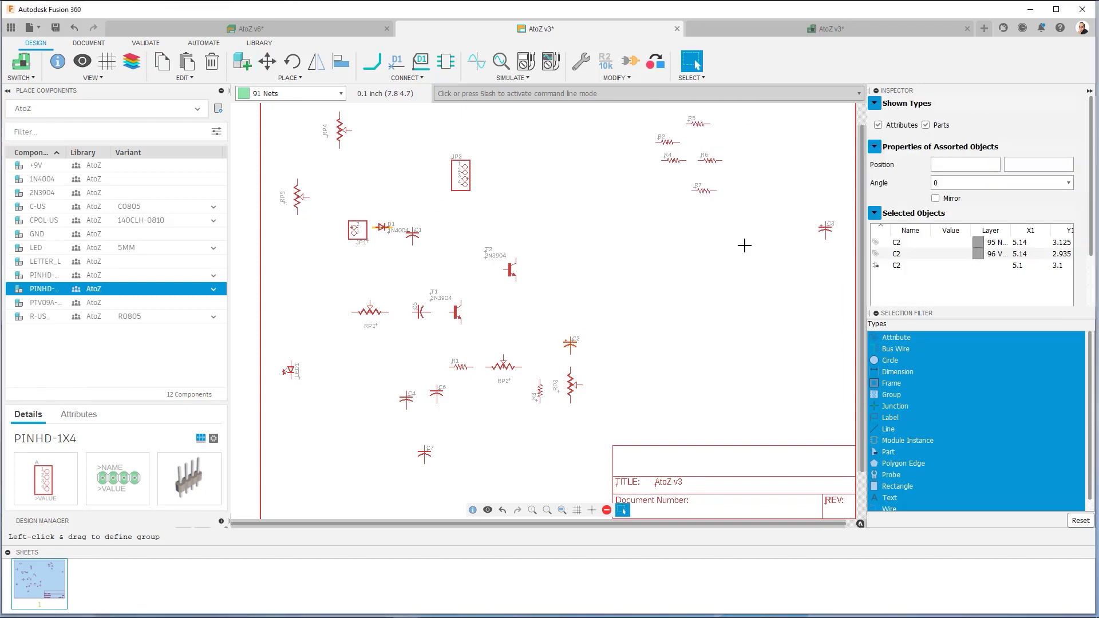
Rotate capacitors C3 and C4 by 90 degrees and stack them above and beside T2, then place C6 level with C2 on its far side.
key("m")
left_click(825, 229)
right_click(598, 237)
left_click(547, 245)
key("m")
left_click(410, 403)
right_click(572, 214)
left_click(548, 221)
key("m")
left_click(437, 394)
left_click(624, 340)
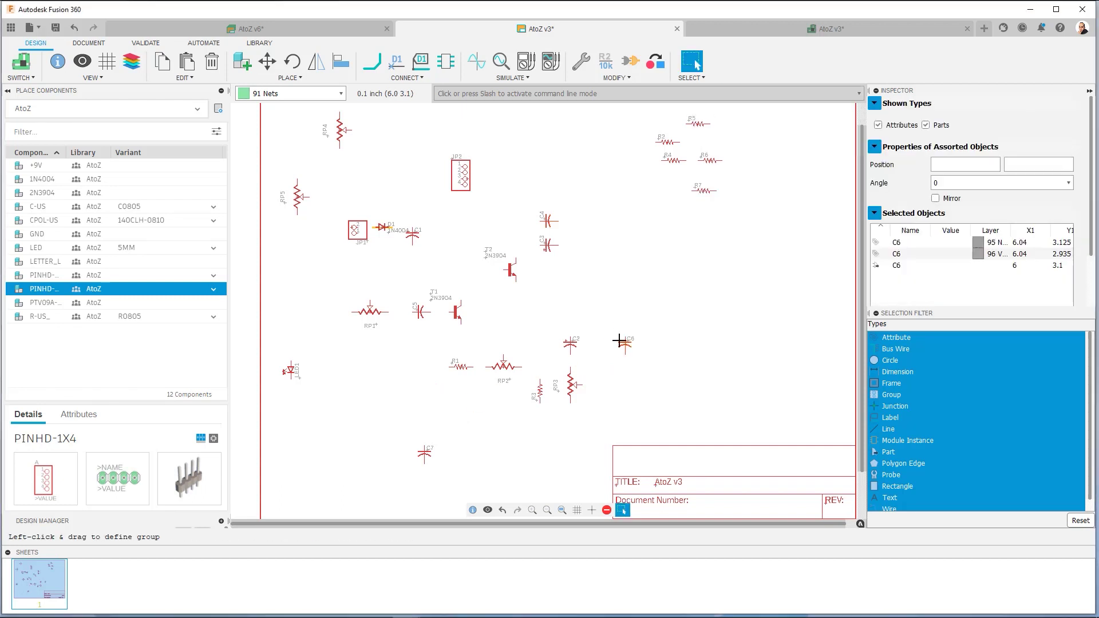
Place resistors R2 and R4 beyond capacitor C3, with potentiometers RP5 and RP4 following them toward the frame's right side.
key("m")
left_click(668, 141)
left_click(586, 244)
key("m")
left_click(585, 287)
key("m")
left_click(619, 260)
key("m")
left_click(341, 131)
left_click(658, 293)
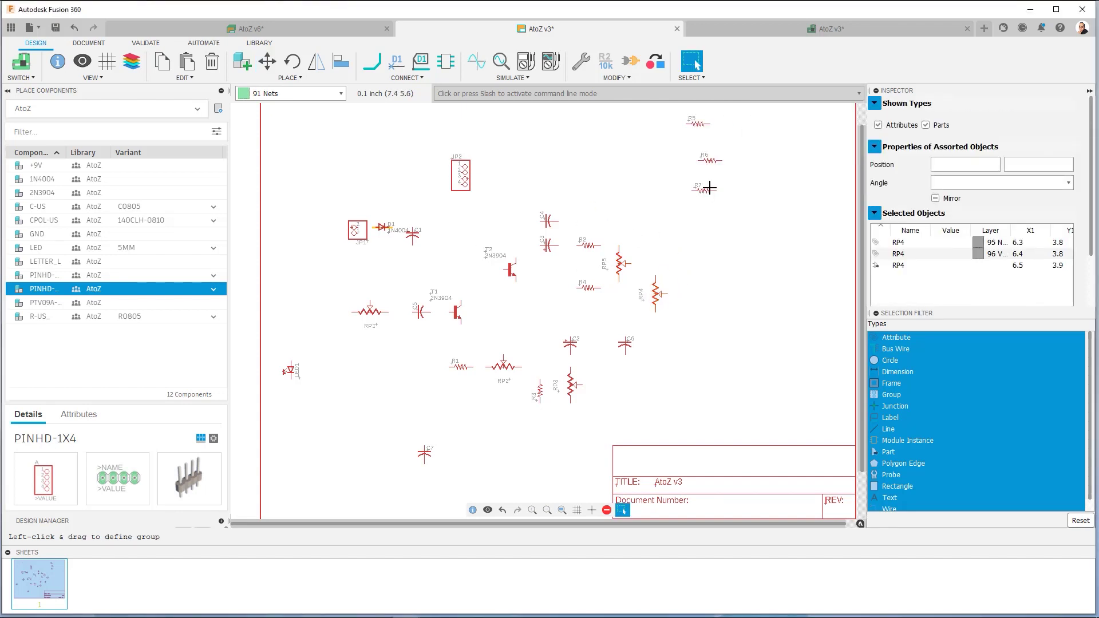
Place resistors R5 and R6 vertically above transistors T2 and T1, and move header JP2 beyond RP4 near the frame's right edge.
key("m")
left_click(687, 125)
right_click(516, 195)
left_click(516, 198)
key("m")
left_click(461, 175)
left_click(789, 309)
key("m")
left_click(709, 159)
left_click(461, 197)
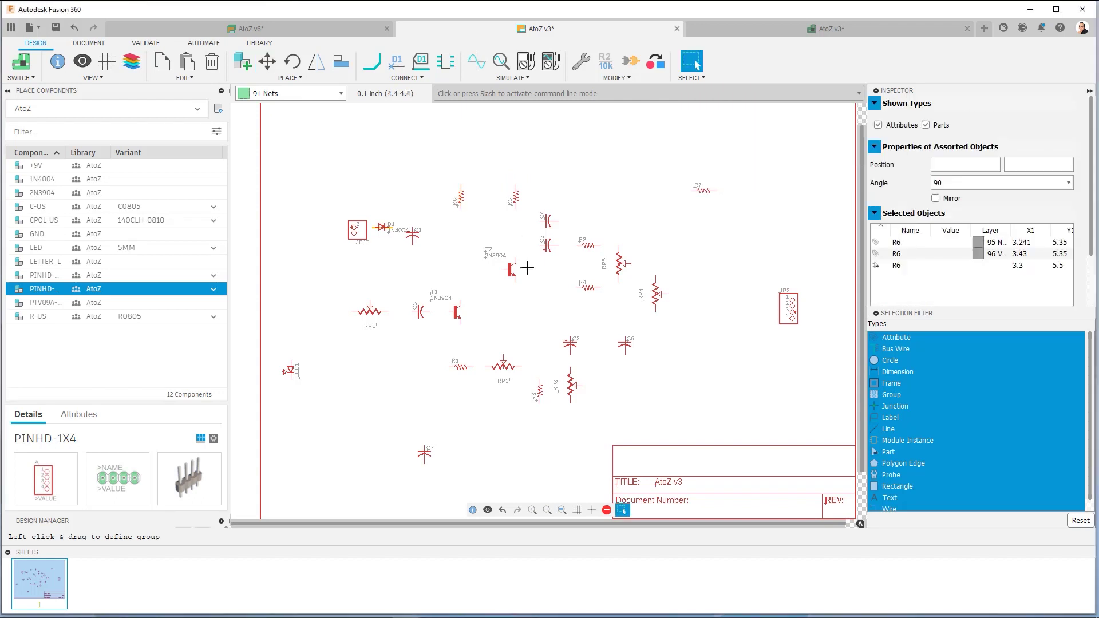
Move resistor R7 above potentiometers RP4 and RP5 and place LED1 directly to the right of R7.
key("m")
left_click(291, 371)
left_click(705, 231)
key("m")
left_click(705, 189)
left_click(644, 197)
key("m")
left_click(705, 231)
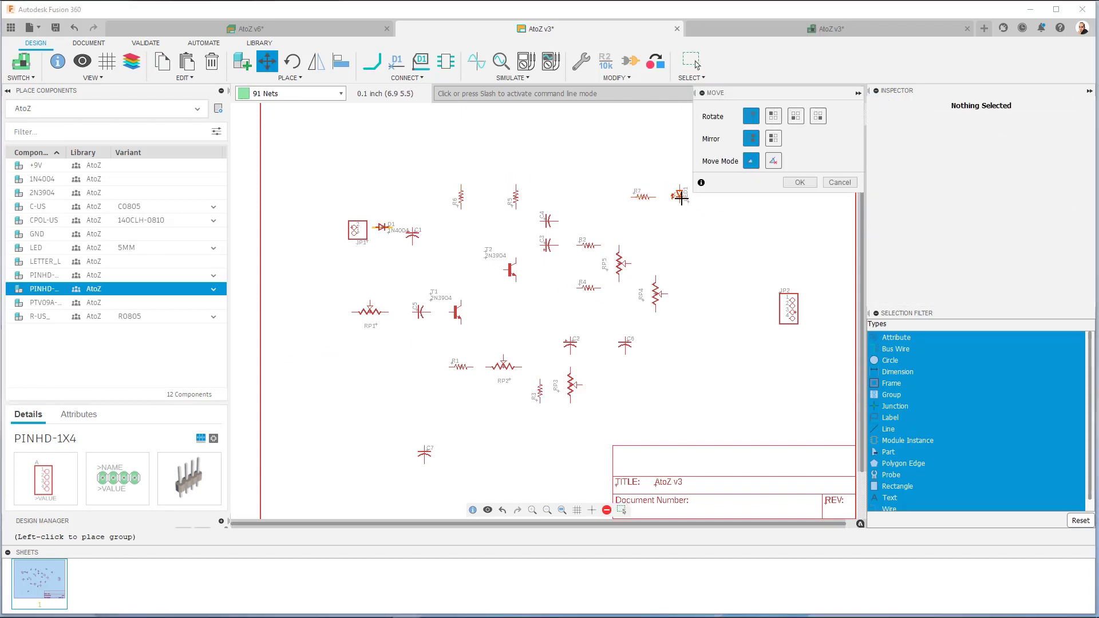
left_click(678, 197)
Move capacitor C7 up to just below the left end of resistor R1.
key("m")
left_click(425, 453)
left_click(442, 393)
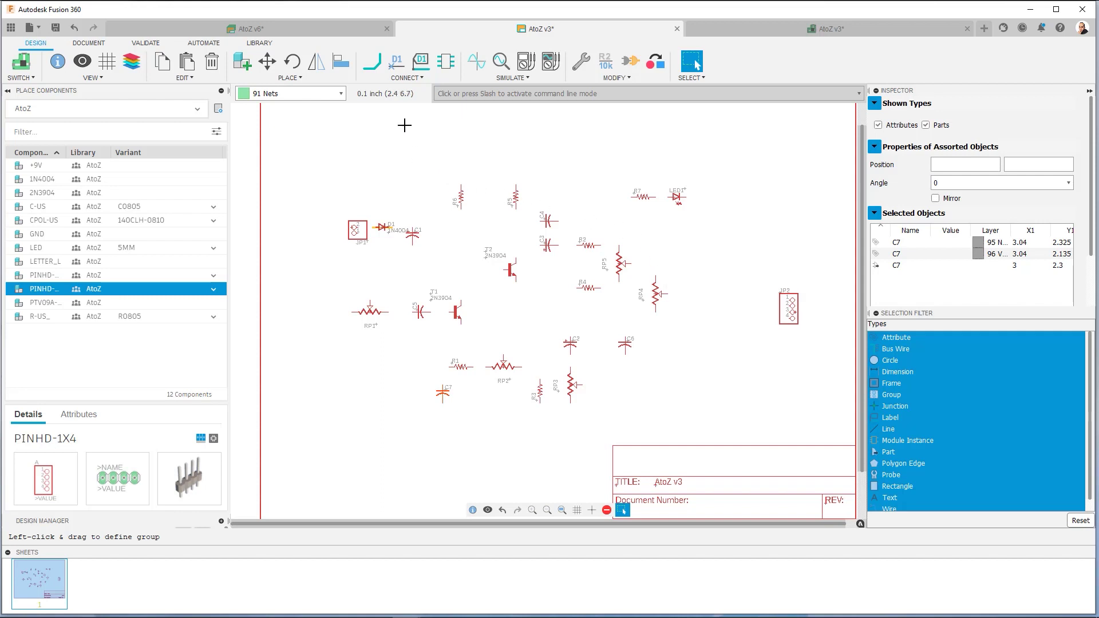
Draw nets from RP1 through C5 to T1's base, down to C7, and along R1 and RP2 to R3.
left_click(372, 61)
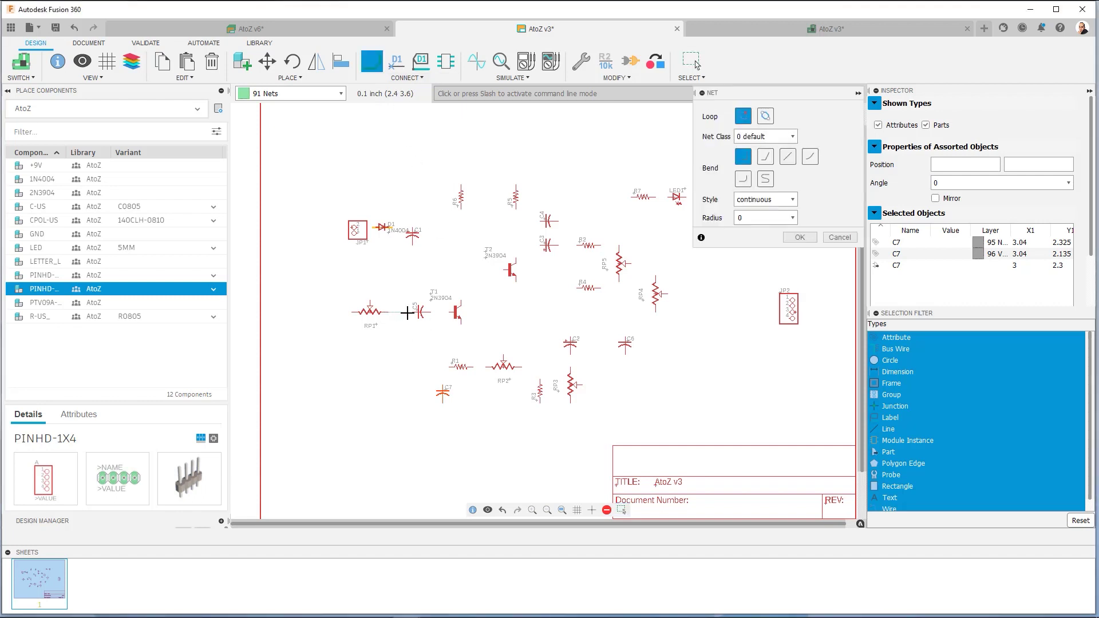
left_click(443, 312)
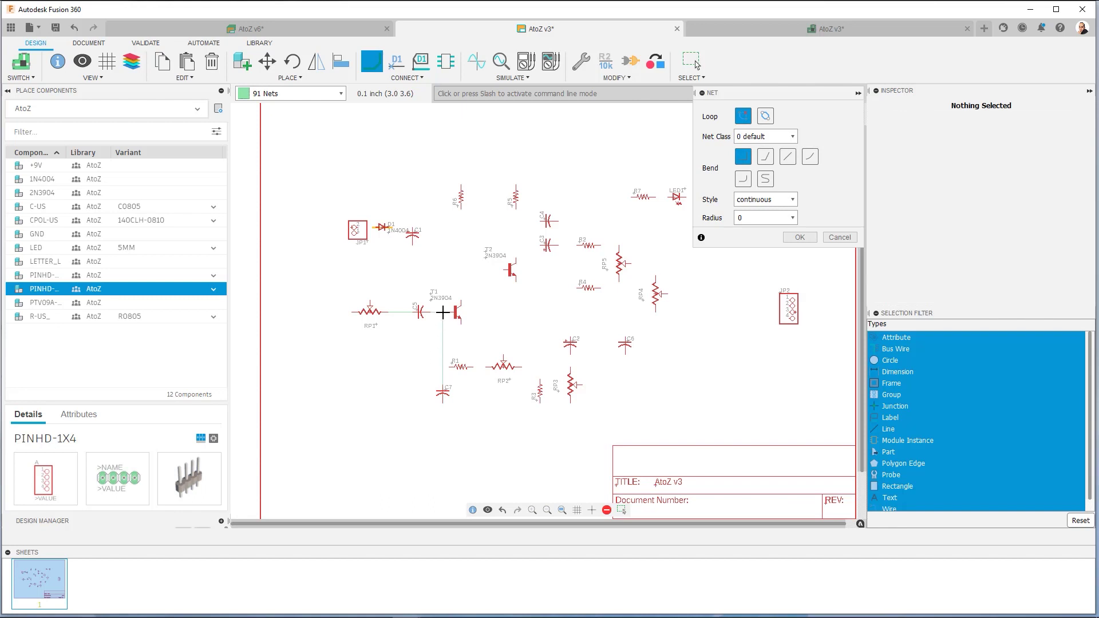
scroll(443, 312, "up", 5)
left_click(453, 367)
left_click(435, 368)
left_click(527, 368)
left_click(562, 368)
left_click(670, 367)
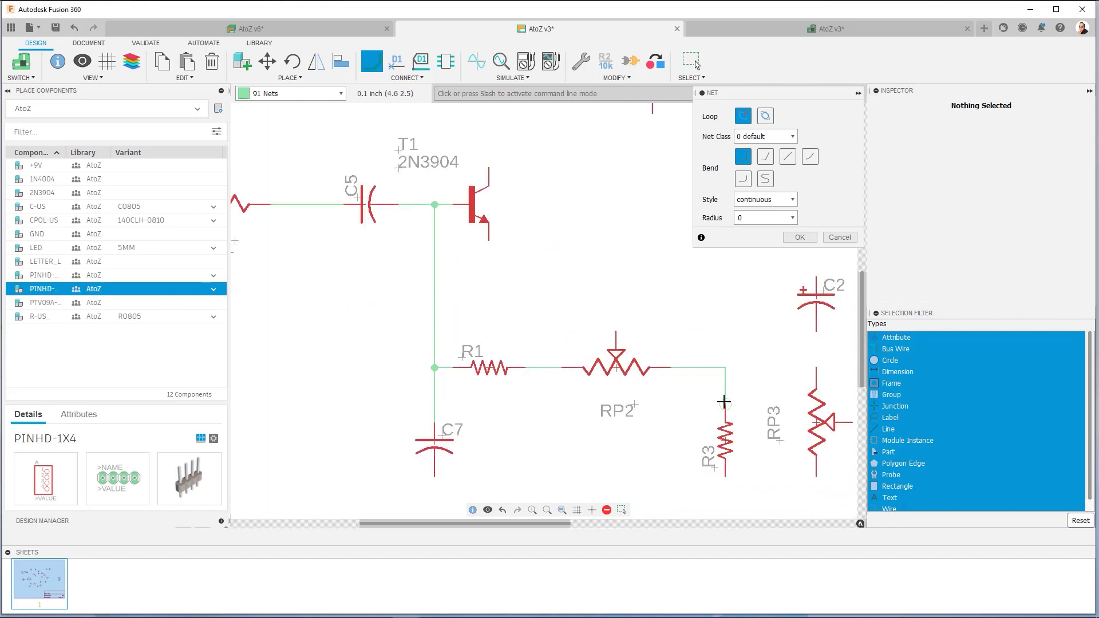
left_click(724, 402)
Wire RP2's wiper and the top of R3 to capacitor C2, and connect C2 to RP3.
scroll(681, 339, "down", 5)
left_click(656, 341)
left_click(700, 307)
left_click(699, 350)
left_click(735, 316)
left_click(700, 308)
scroll(700, 304, "down", 2)
middle_click_drag(699, 304, 498, 303)
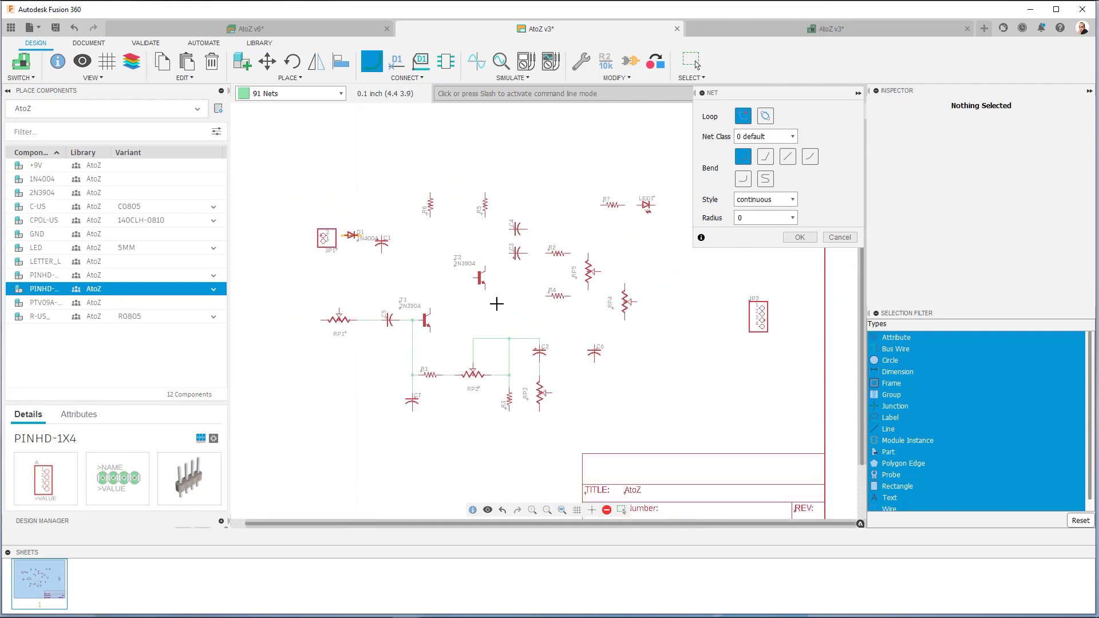
Shift T2, R5 and the output components to their right as a group so that T2 aligns above R3.
key("Escape")
left_click_drag(676, 179, 453, 328)
left_click_drag(491, 290, 514, 290)
Wire T2's emitter to the node above R3, T2's collector to R5, and T1's collector to R6.
key("n")
left_click(509, 288)
left_click(509, 339)
left_click(509, 217)
left_click(510, 271)
left_click(430, 218)
left_click(431, 312)
Connect C3 and C4 to T2's collector net, then wire C3 through R2 and C4 to the top of RP5.
left_click(534, 252)
left_click(509, 252)
left_click(535, 229)
left_click(509, 229)
left_click(550, 252)
left_click(573, 252)
left_click(551, 229)
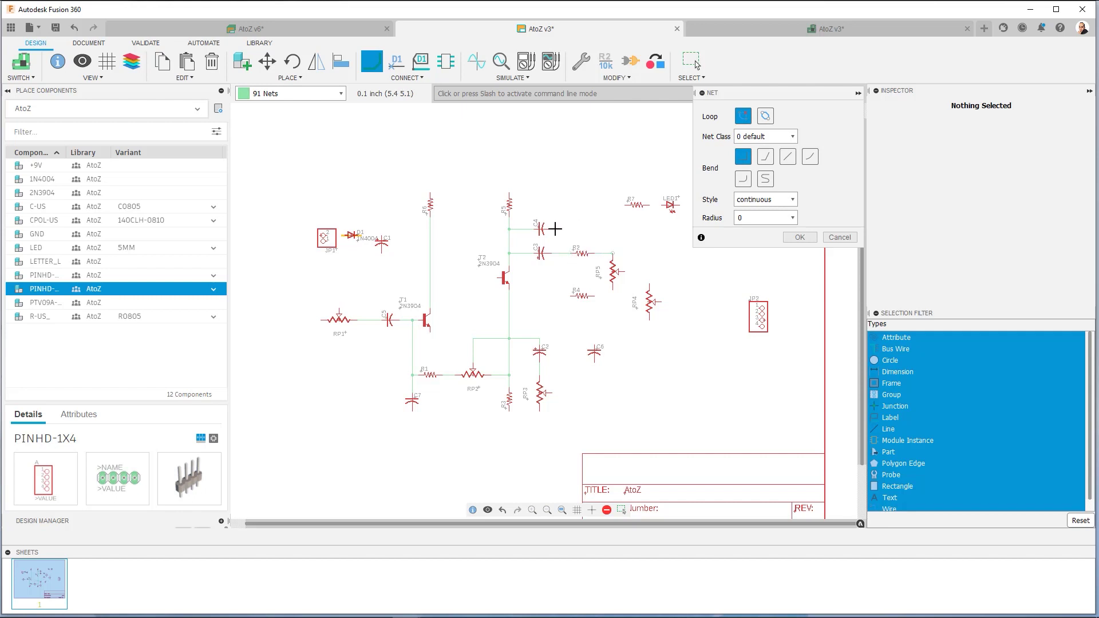
left_click(613, 252)
scroll(554, 230, "up", 5)
scroll(566, 189, "down", 3)
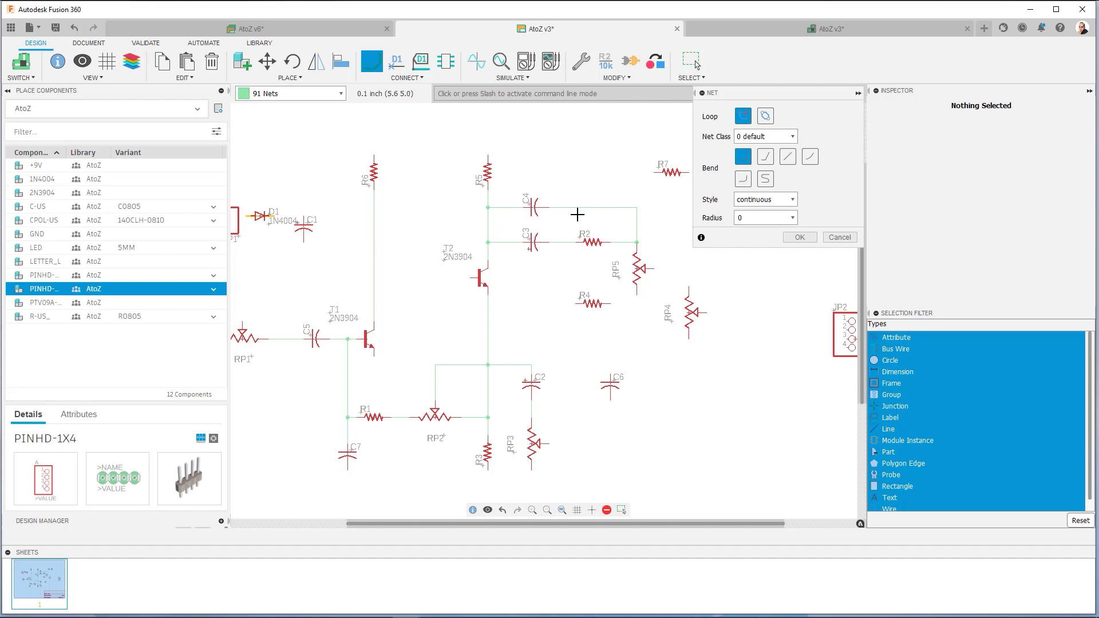
Wire R4 from the C3–R2 node to RP5's lower terminal, and connect RP5's wiper to the top of RP4.
left_click(559, 242)
left_click(574, 303)
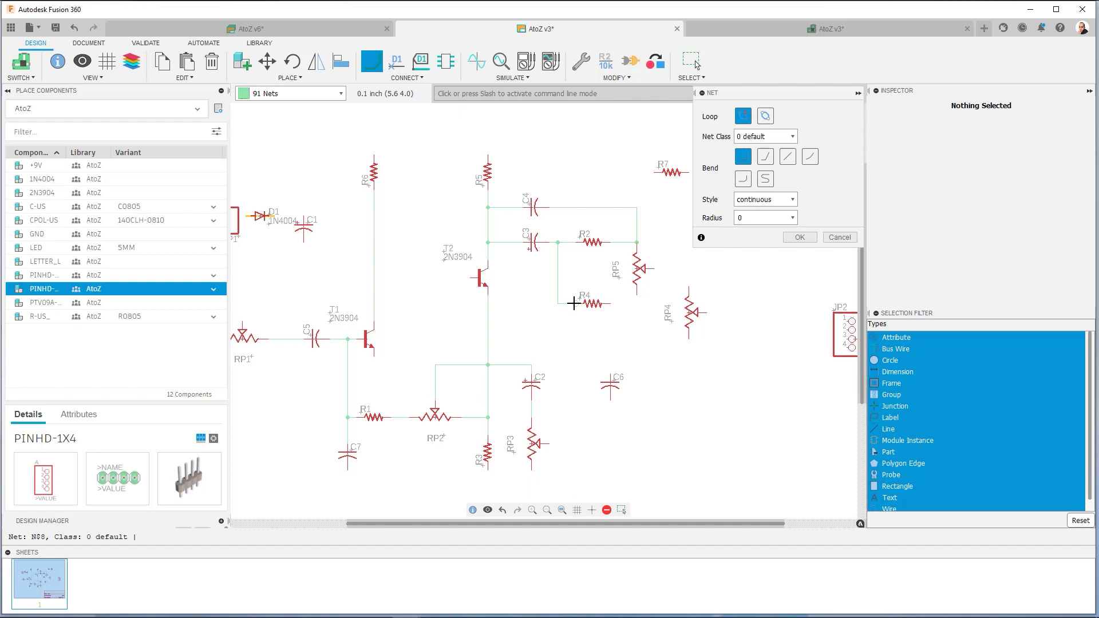
left_click(610, 304)
left_click(637, 296)
left_click(654, 268)
left_click(688, 287)
Move capacitor C6 directly below RP5 and wire its top terminal to the R4–RP5 node.
key("Escape")
left_click_drag(610, 379, 637, 379)
key("n")
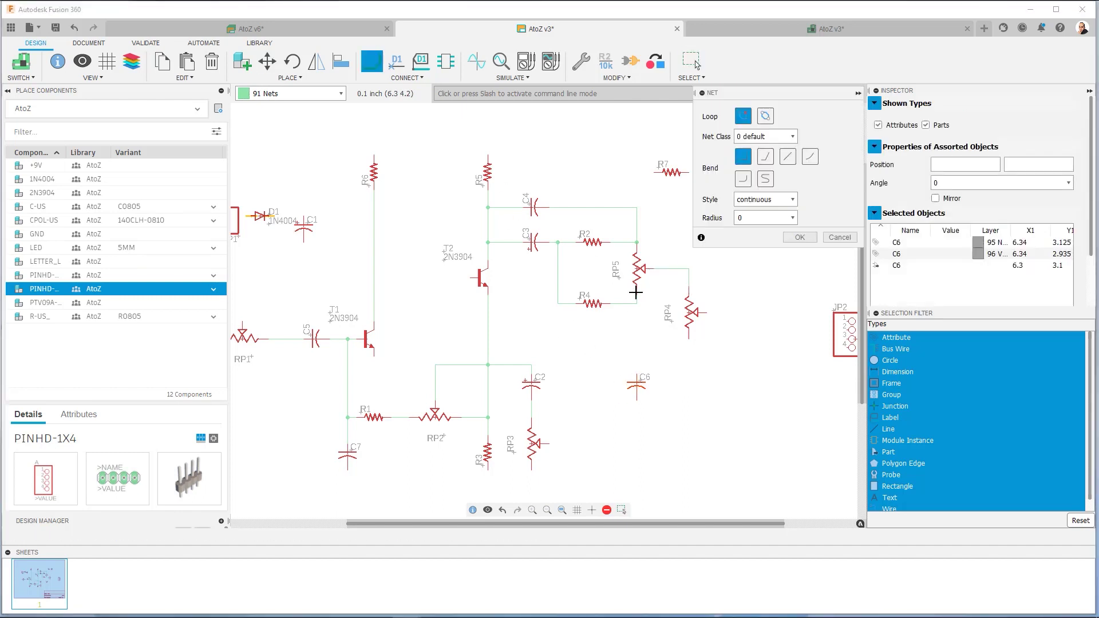
left_click(636, 303)
left_click(637, 371)
scroll(564, 304, "down", 2)
middle_click_drag(564, 304, 533, 303)
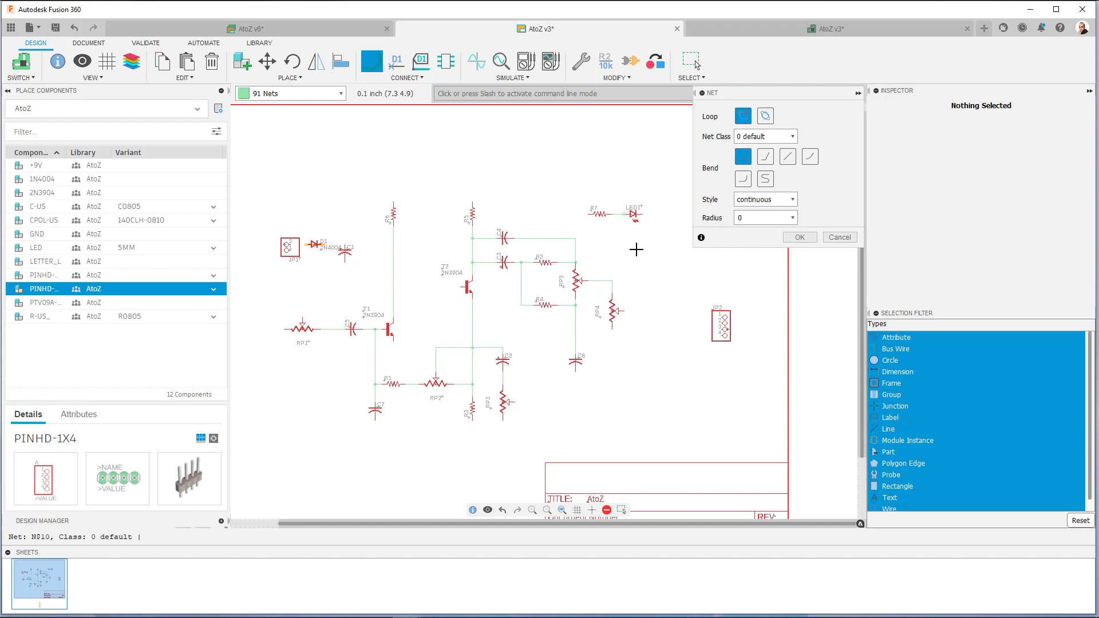
Wire JP1 pin 2 through diode D1 to C1's positive terminal, and JP1 pin 1 to C1's lower terminal.
scroll(303, 250, "up", 2)
left_click(279, 236)
left_click(315, 237)
left_click(344, 236)
left_click(390, 236)
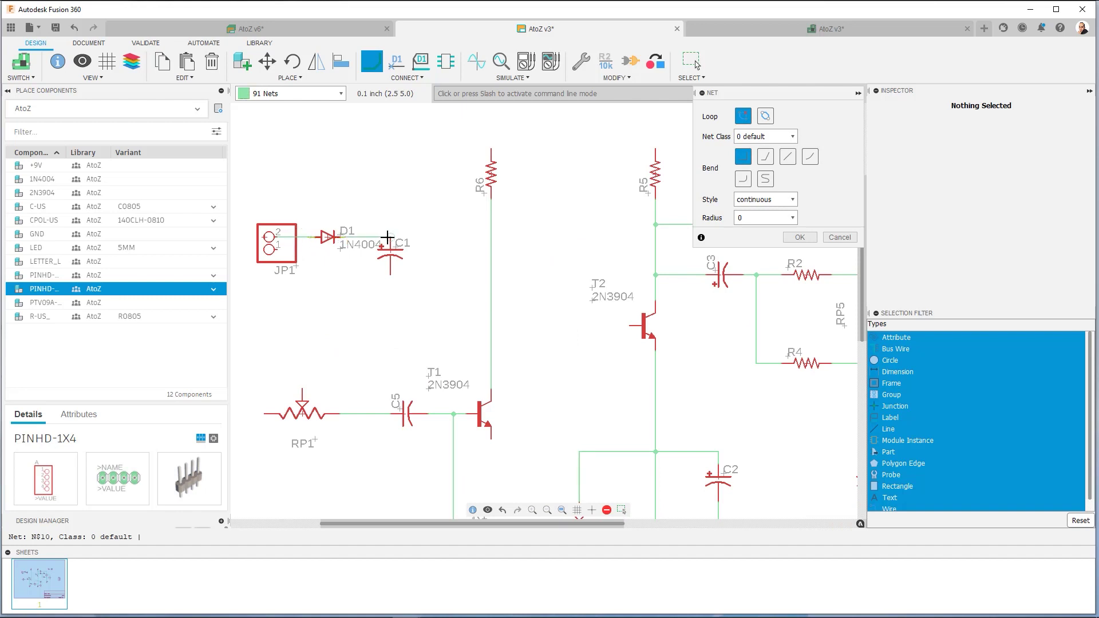
left_click(277, 250)
left_click(315, 275)
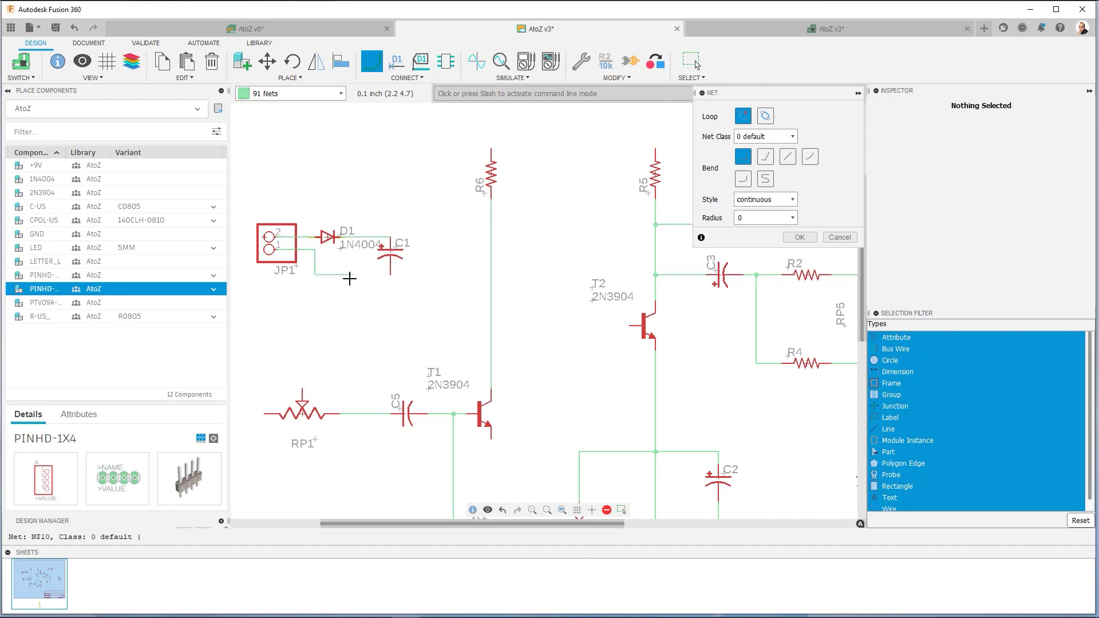
left_click(390, 275)
key("Escape")
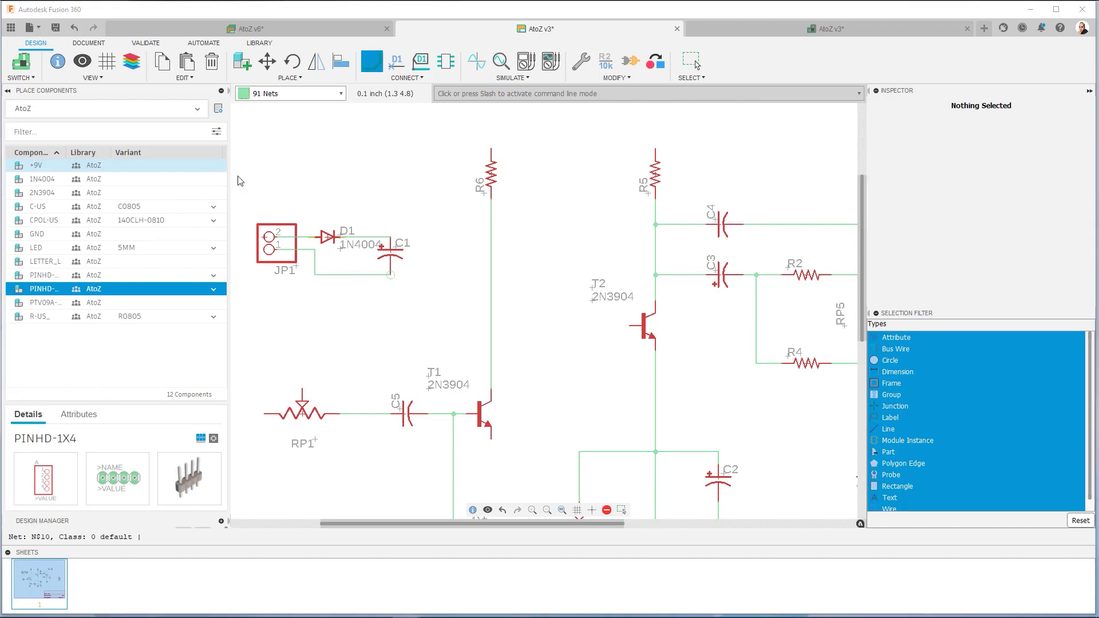
Place +9V supply symbols above C1, above and between R6 and R5, and, rotated, to the left of R7.
left_click(380, 203)
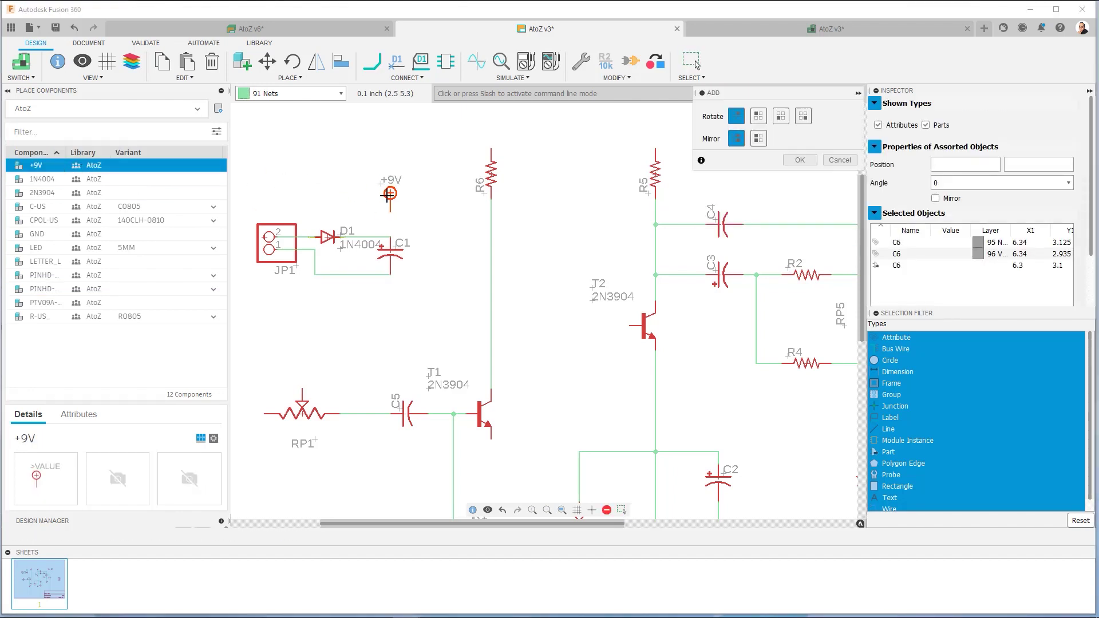
scroll(320, 205, "down", 2)
scroll(321, 205, "down", 2)
left_click(418, 163)
right_click(526, 186)
left_click(532, 195)
Place GND symbols below C1, C7, R3, RP3, C6, RP4 and T1, plus a rotated one beside JP2.
left_click(36, 234)
left_click(346, 250)
left_click(372, 381)
left_click(454, 381)
left_click(479, 381)
left_click(539, 336)
left_click(570, 301)
left_click(387, 313)
right_click(619, 289)
left_click(625, 285)
Connect the +9V symbol to the D1–C1 node and merge that net segment into the +9V supply net.
key("n")
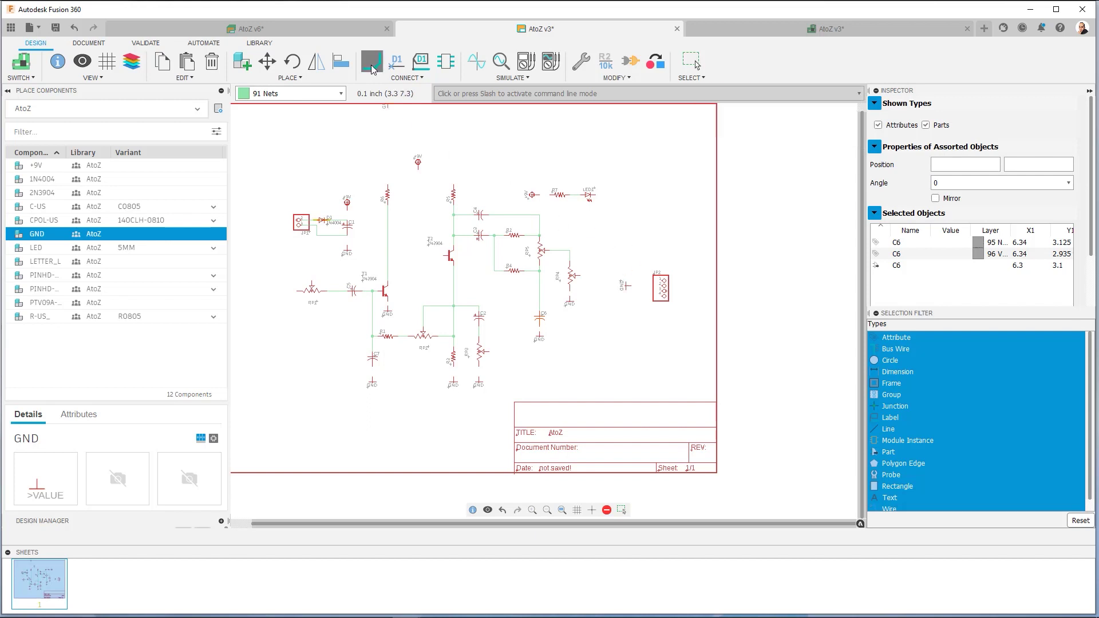
scroll(333, 218, "up", 5)
left_click(380, 171)
left_click(380, 224)
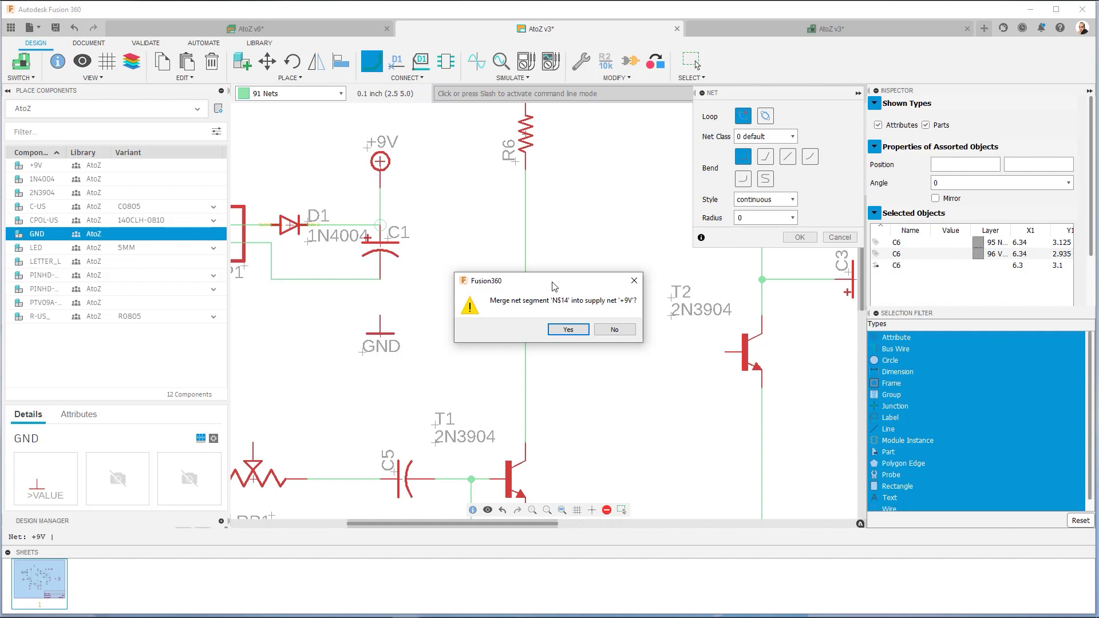
left_click(568, 330)
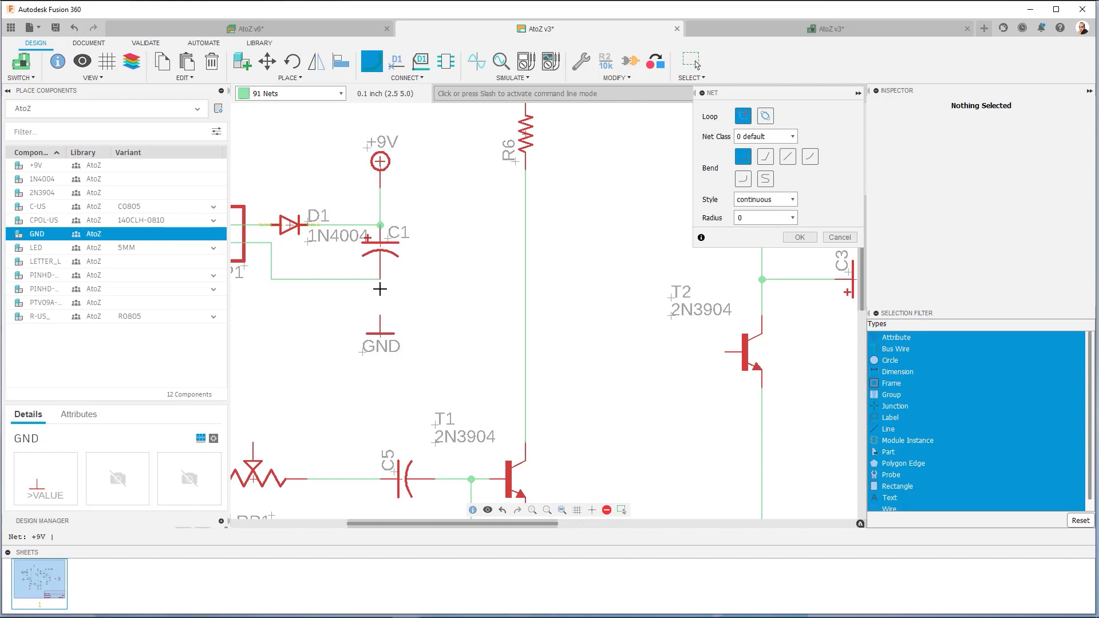
Run the show command and highlight the +9V net at C1 to check its connections.
left_click(458, 92)
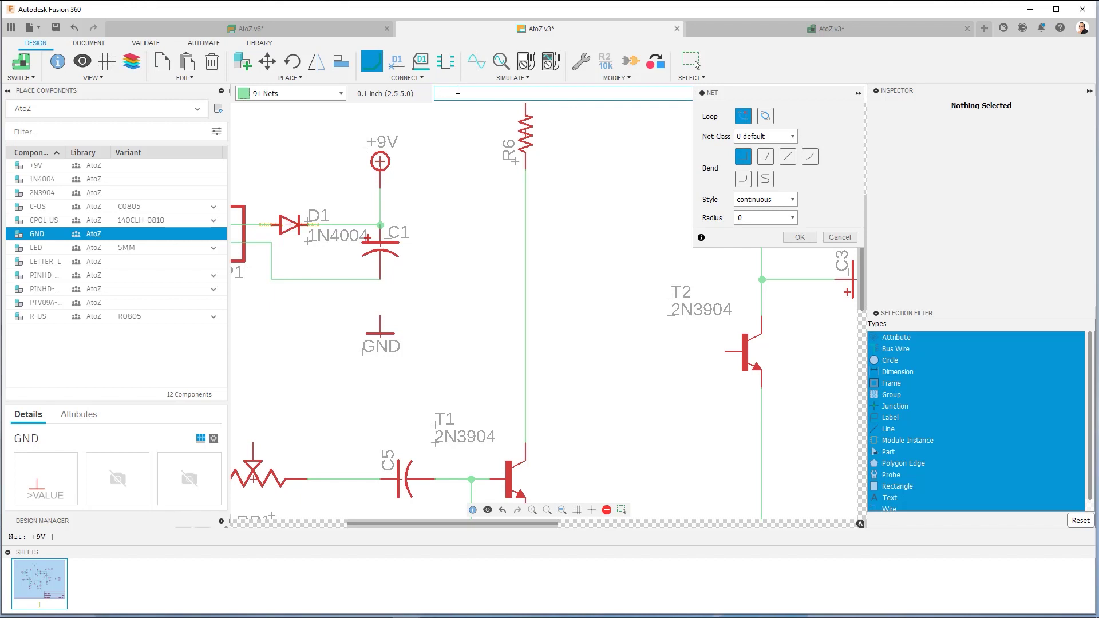
type("show")
key("Return")
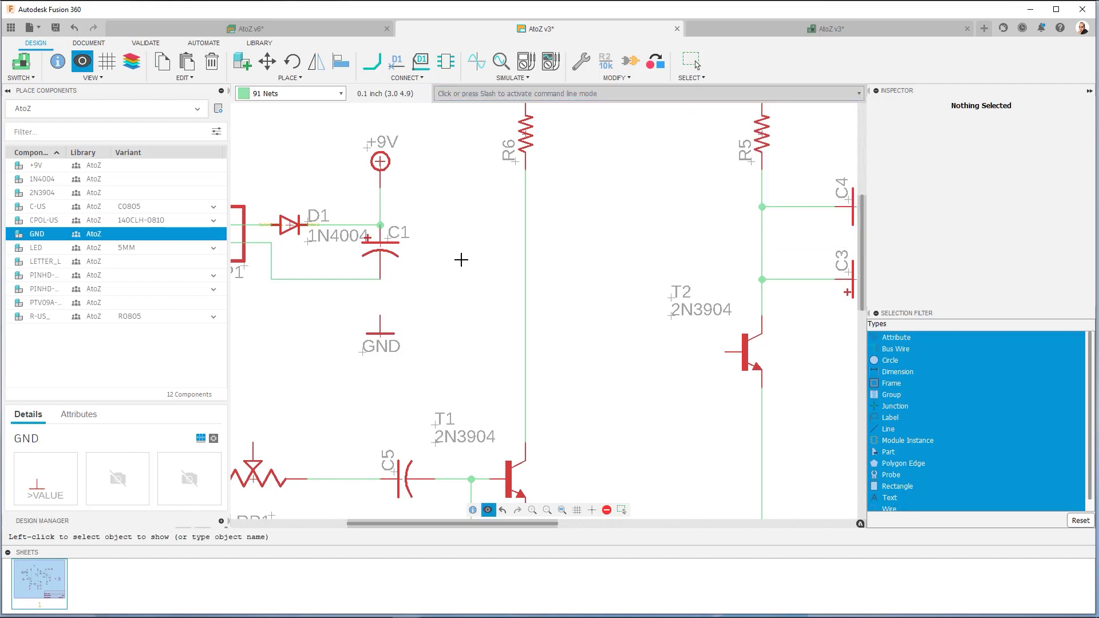
scroll(380, 206, "up", 4)
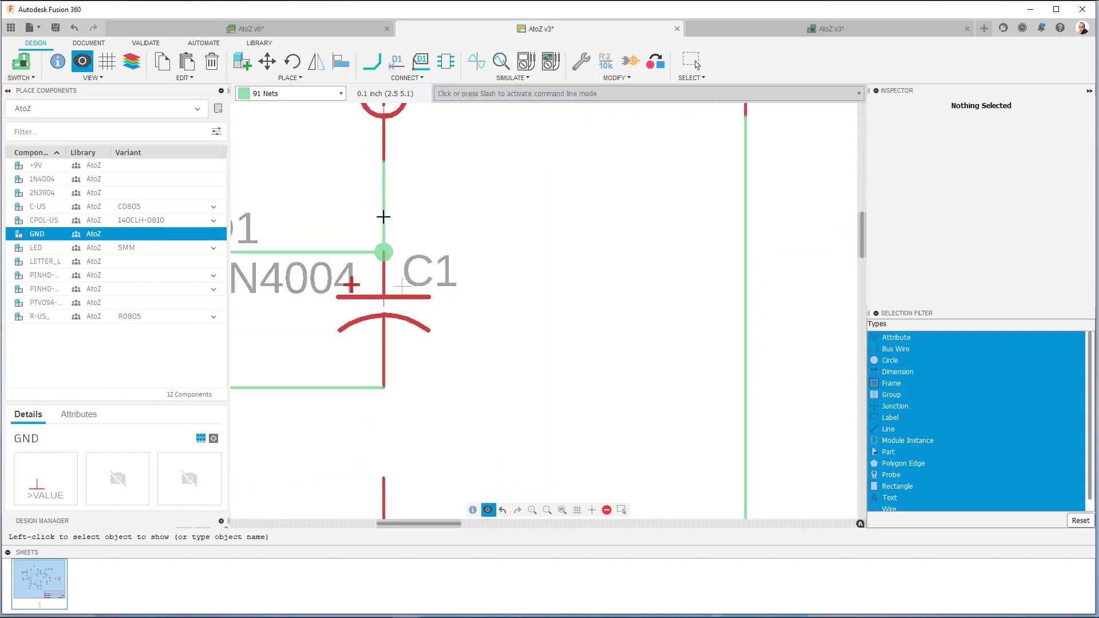
middle_click_drag(372, 223, 504, 223)
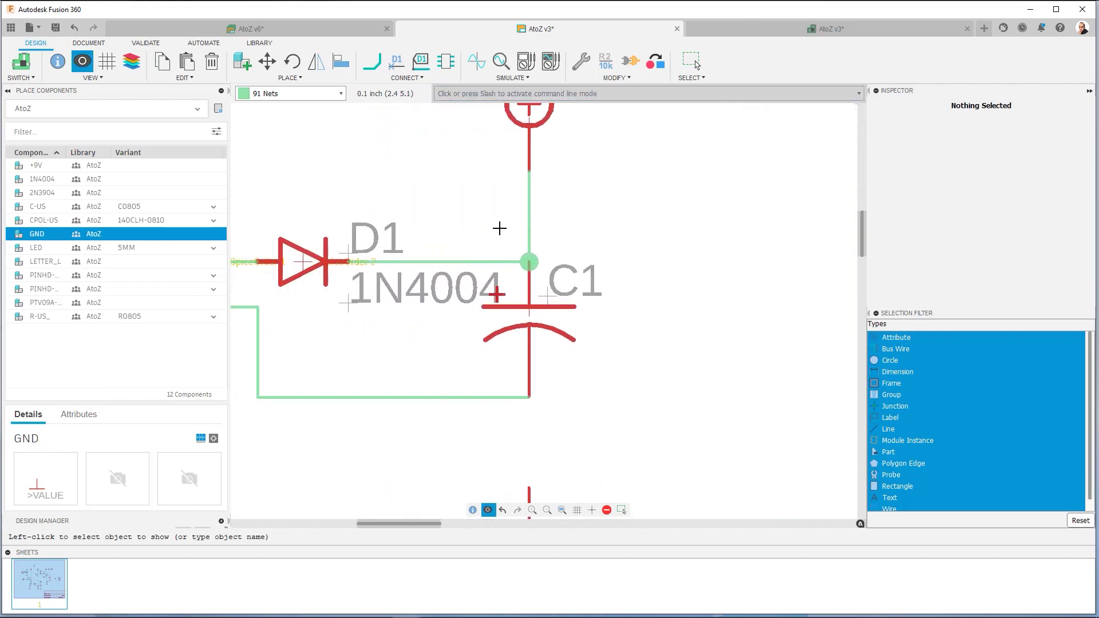
left_click(528, 223)
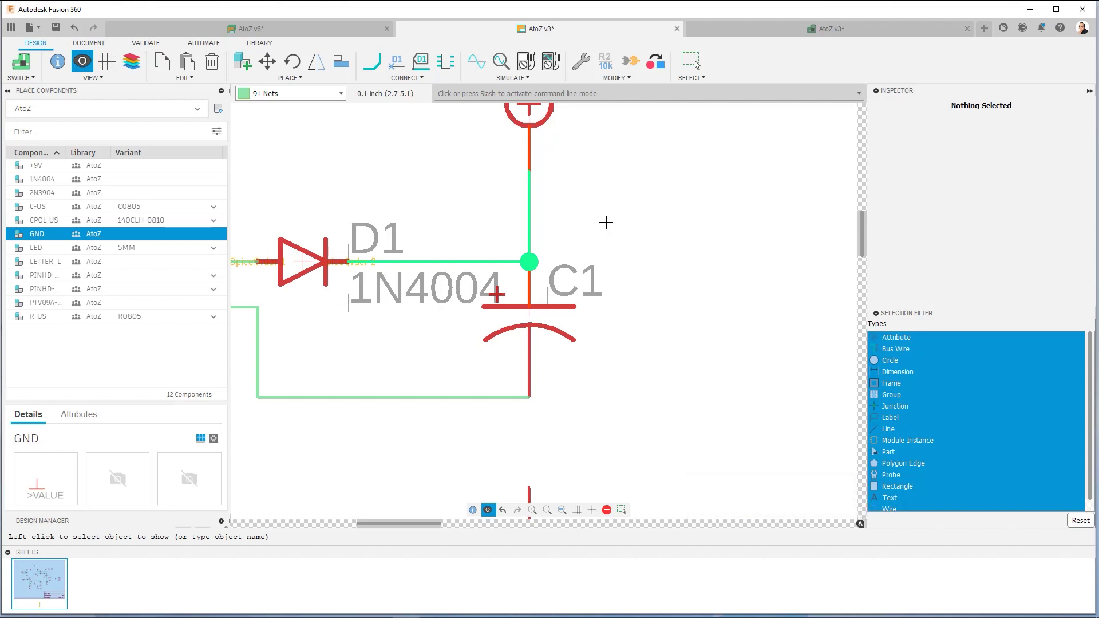
key("Escape")
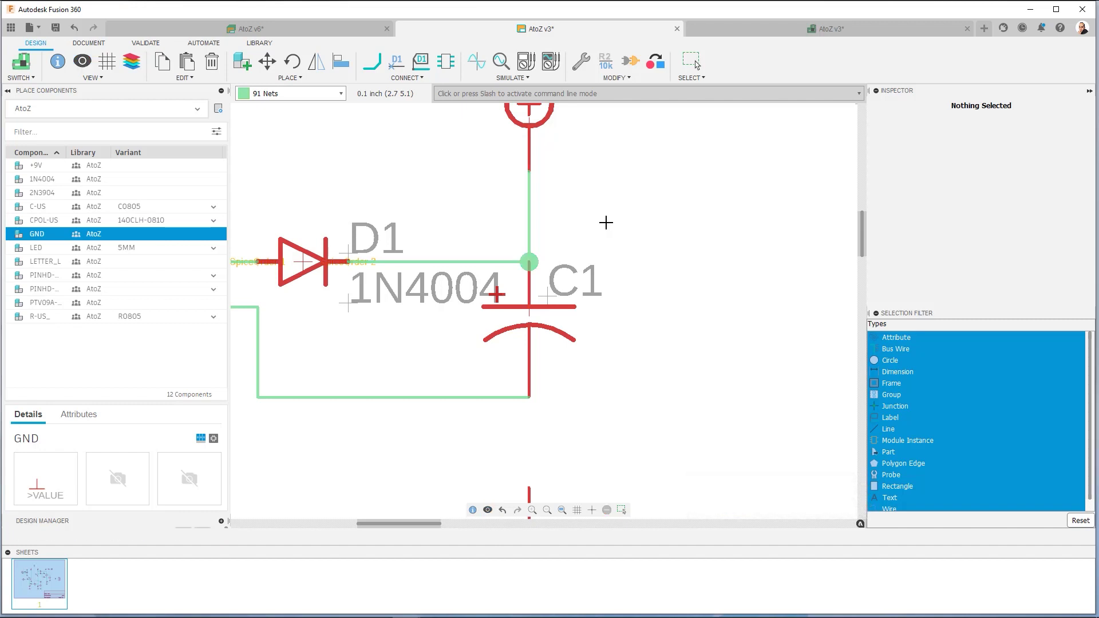
Connect C1's lower terminal to the GND symbol and merge that net segment into the GND supply net.
scroll(604, 220, "down", 3)
middle_click_drag(603, 218, 551, 224)
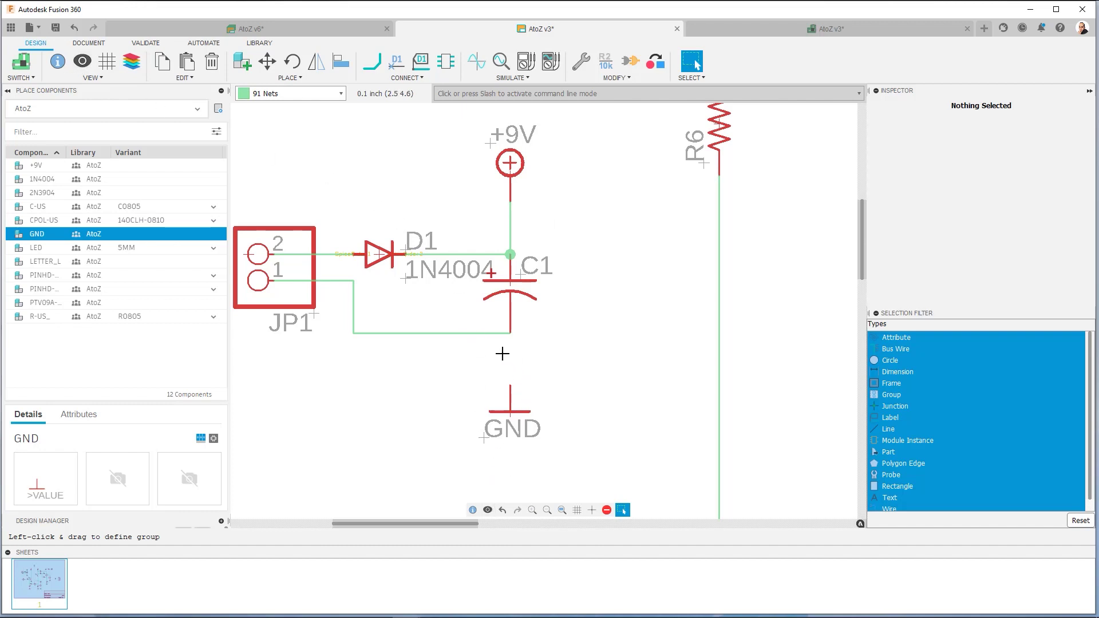
left_click(373, 64)
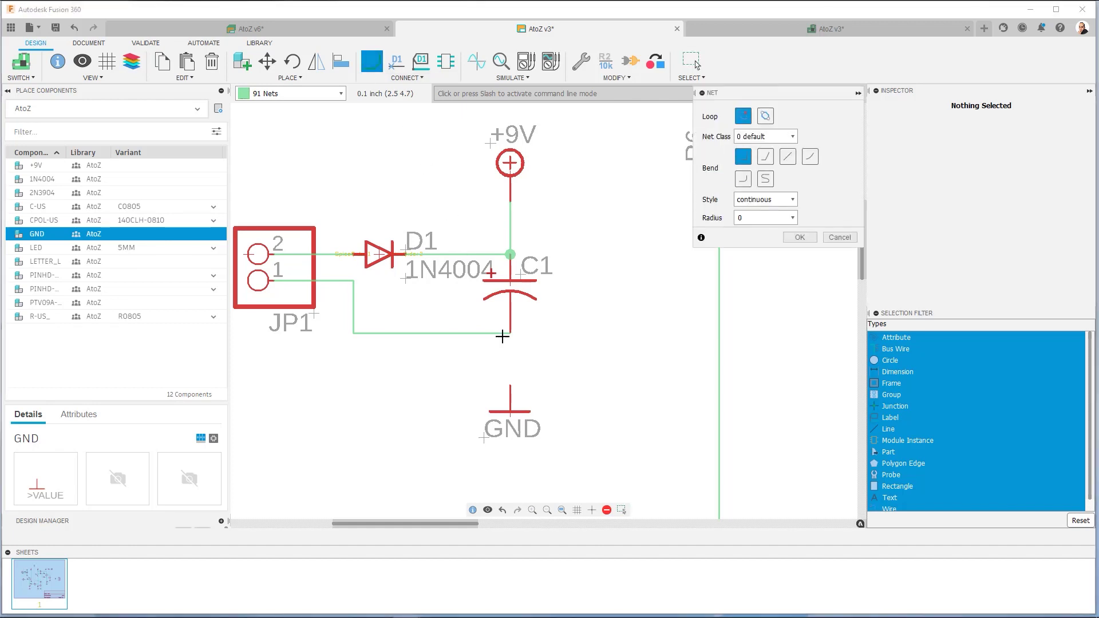
left_click(510, 385)
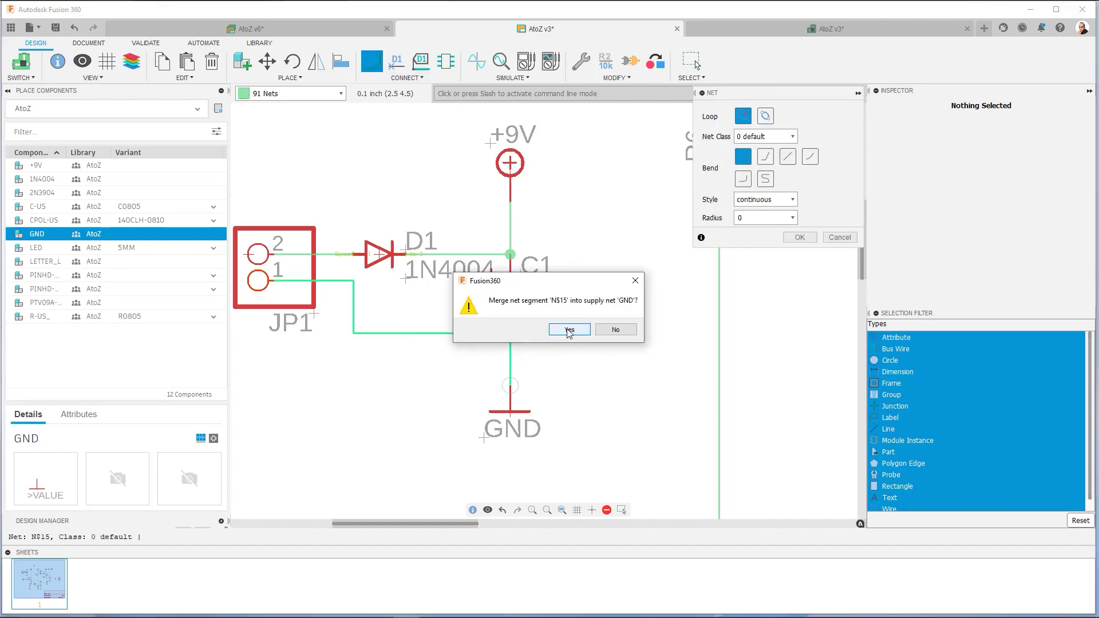
left_click(631, 328)
Wire T1's emitter, R3 and RP3 to their GND symbols, and tie the wipers of RP1 and RP3 to their end terminals.
scroll(402, 295, "down", 3)
scroll(469, 231, "down", 1)
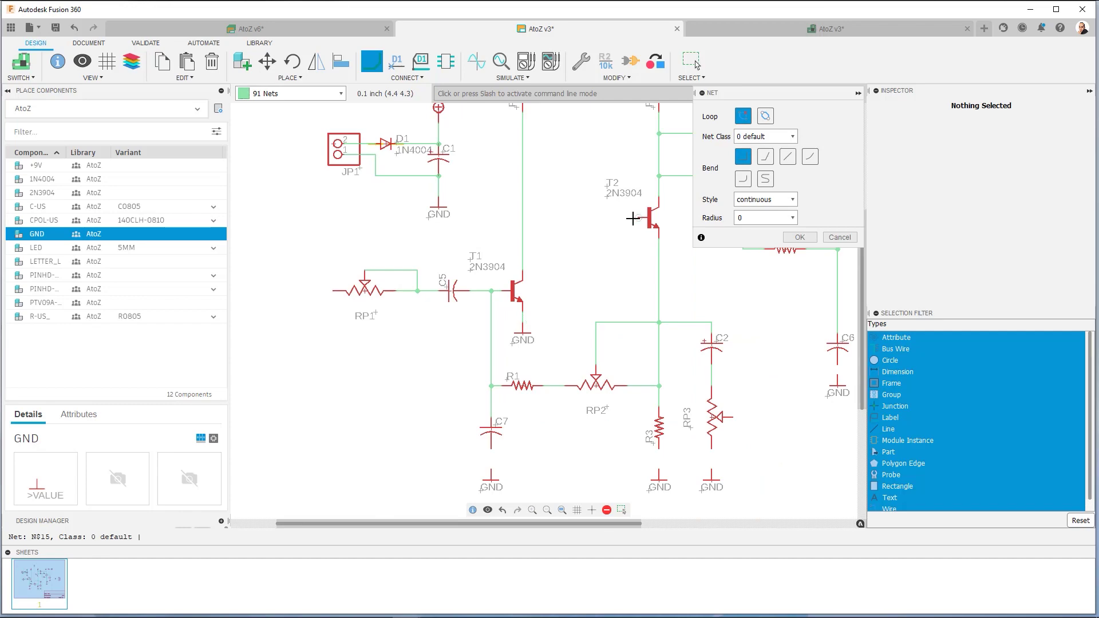
scroll(455, 407, "up", 3)
middle_click_drag(455, 407, 195, 382)
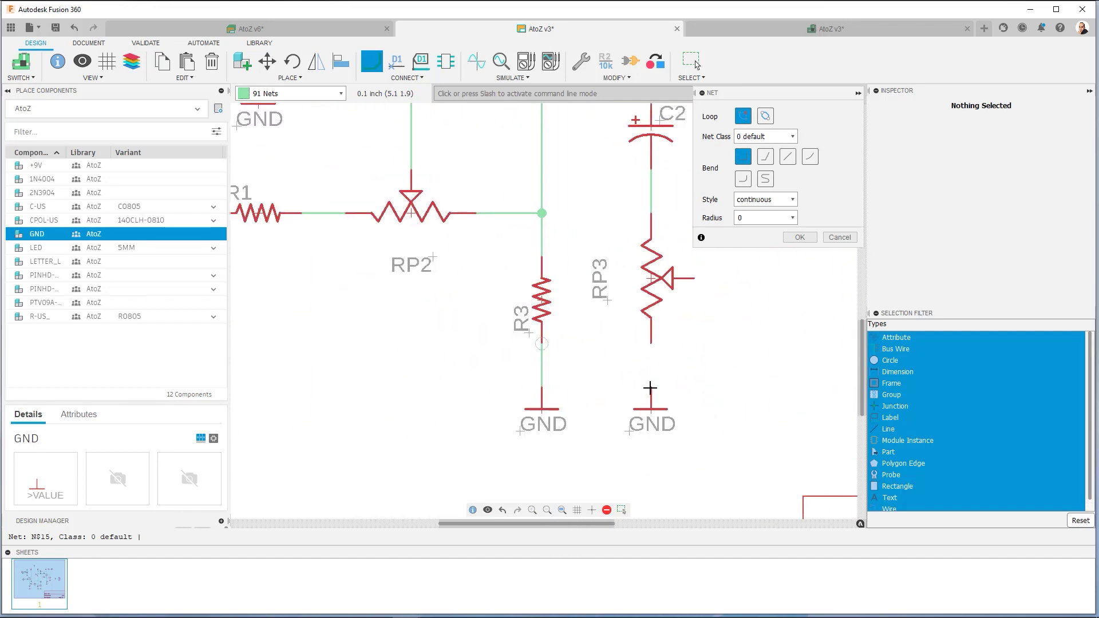
scroll(694, 289, "down", 1)
left_click(680, 289)
left_click(697, 362)
left_click(661, 362)
Wire the tops of R6 and R5 to their shared +9V symbol, and R7 between its +9V symbol and LED1.
scroll(665, 319, "down", 1)
scroll(596, 326, "down", 1)
scroll(591, 292, "down", 1)
scroll(571, 285, "down", 1)
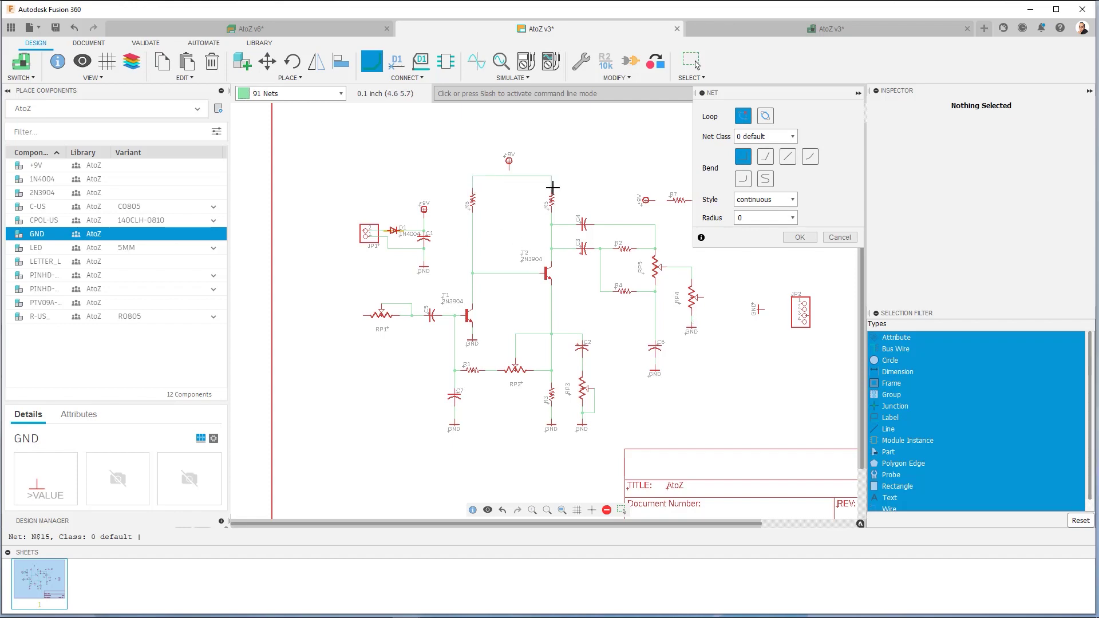
scroll(532, 183, "up", 3)
middle_click_drag(587, 240, 297, 189)
scroll(449, 204, "down", 2)
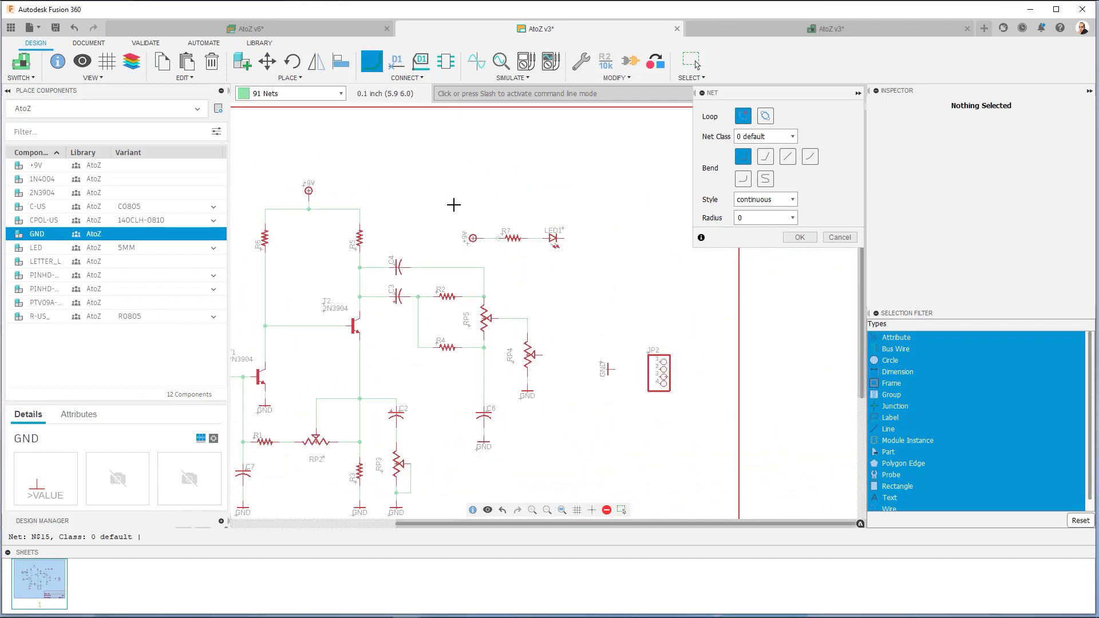
Wire pin 2 of connector JP2 to the GND symbol beside it.
scroll(618, 348, "up", 3)
left_click(610, 352)
left_click(710, 352)
scroll(710, 353, "down", 3)
scroll(489, 307, "up", 1)
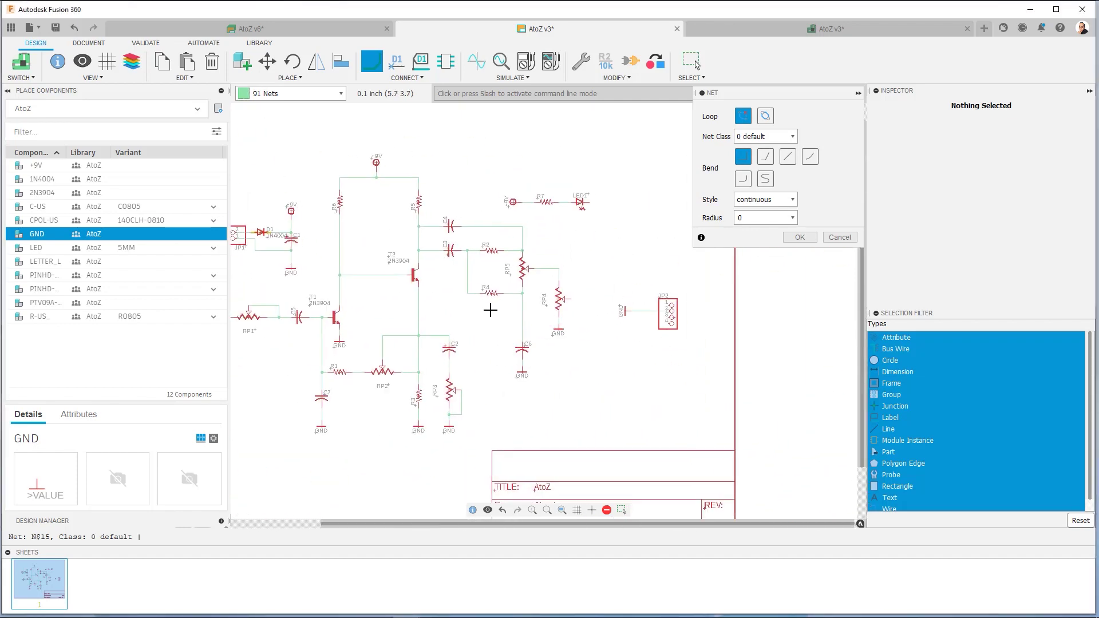
Draw short open-ended net stubs from LED1's free terminal and from the wiper of RP4.
scroll(572, 312, "up", 1)
scroll(594, 322, "up", 1)
middle_click_drag(594, 322, 587, 325)
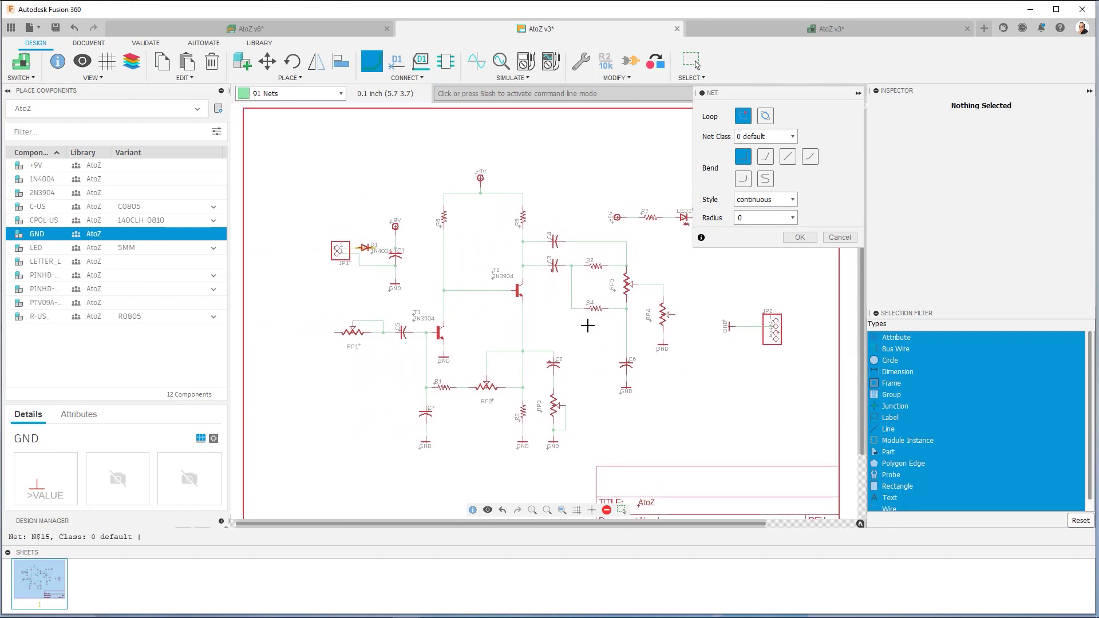
middle_click_drag(588, 327, 558, 312)
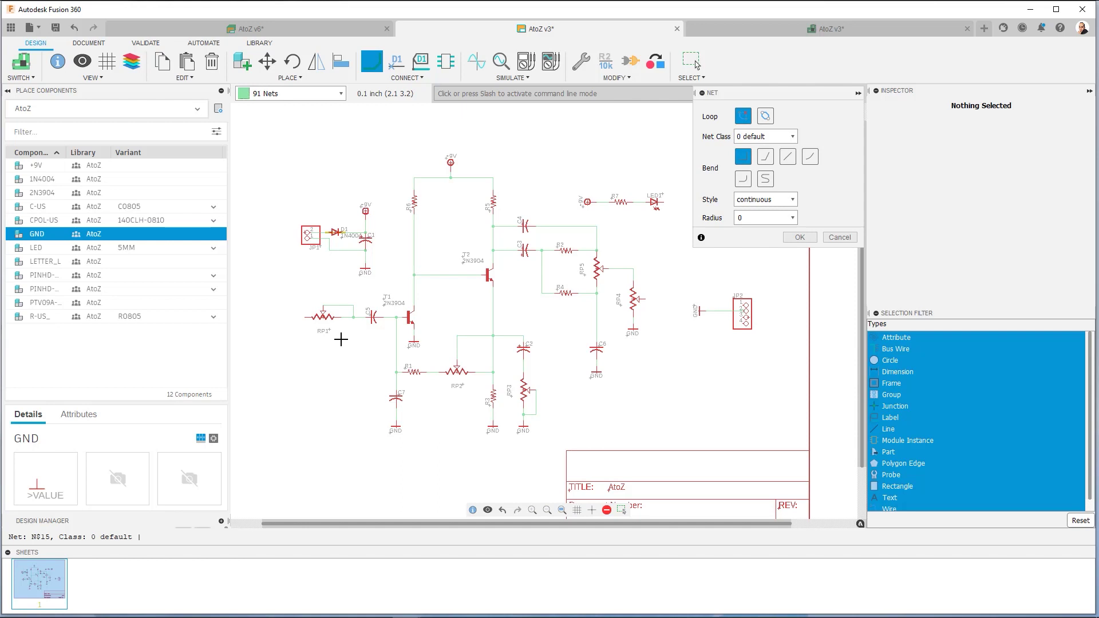
scroll(636, 250, "down", 1)
scroll(533, 269, "up", 1)
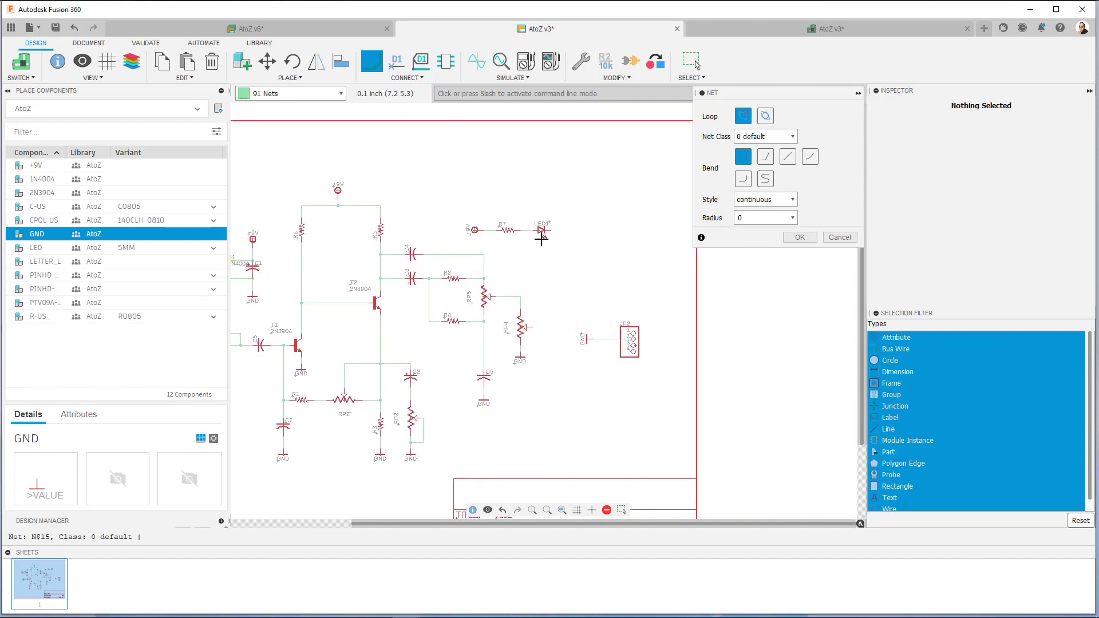
left_click(572, 231)
scroll(532, 331, "up", 2)
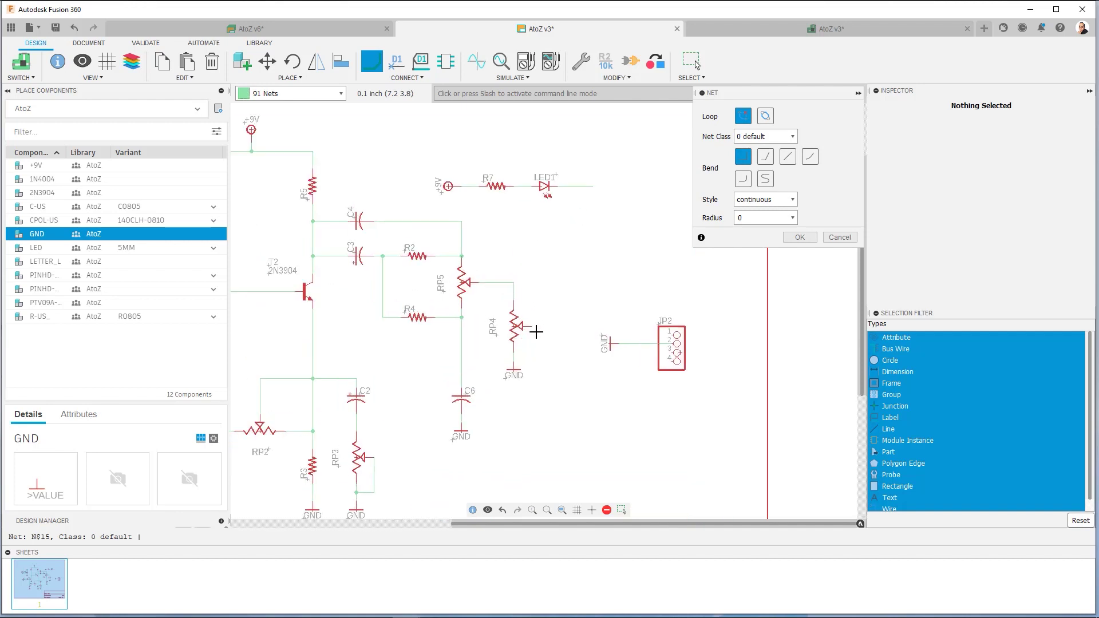
left_click(531, 329)
scroll(561, 331, "down", 4)
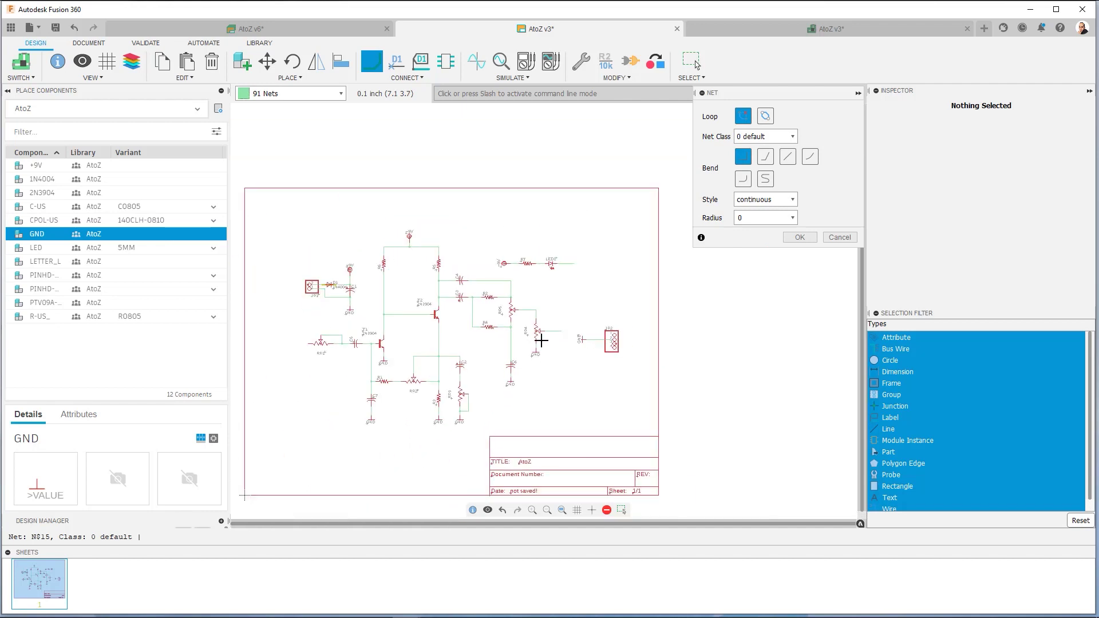
Draw a short open-ended net stub outward from RP1's free end terminal.
scroll(331, 318, "up", 4)
left_click(357, 319)
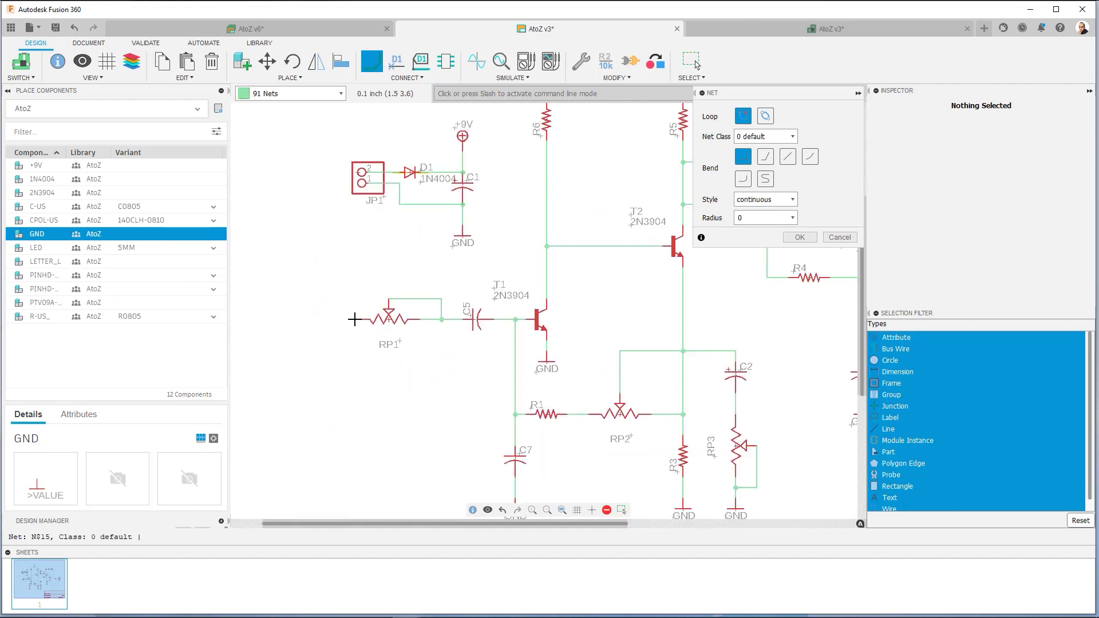
left_click(316, 319)
key("Escape")
scroll(372, 355, "down", 1)
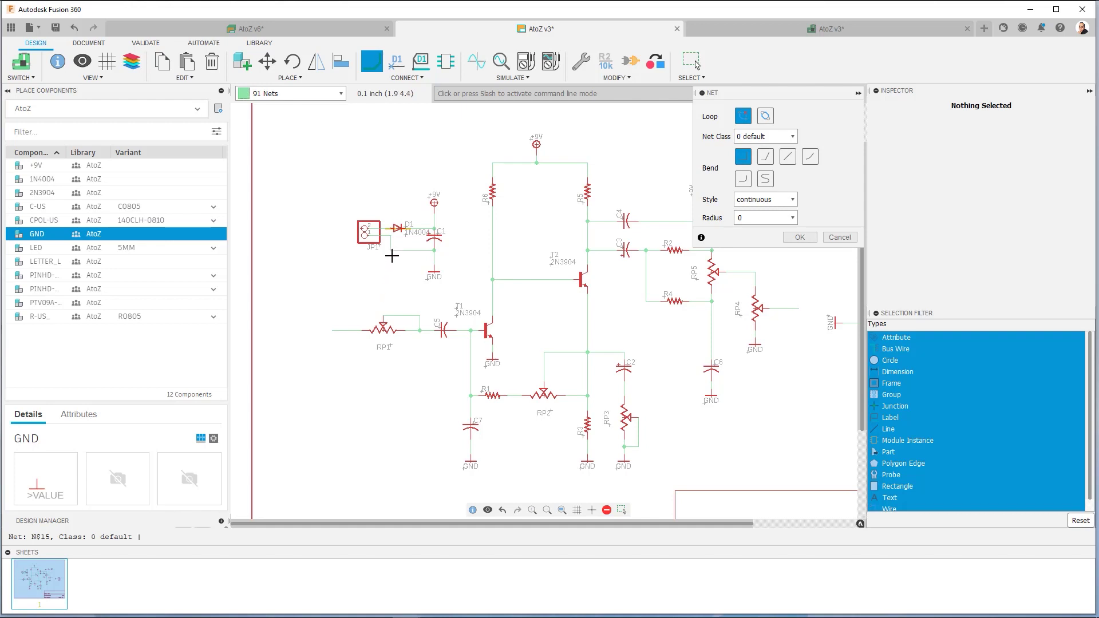
Name the open net at RP1 INPUT, with label placement enabled.
left_click(401, 68)
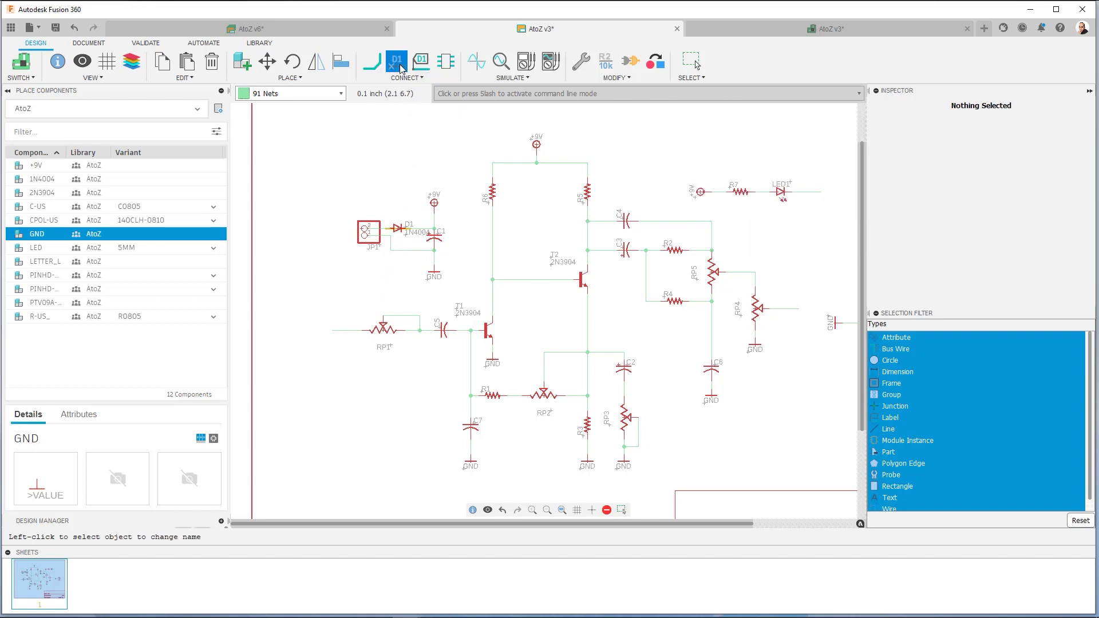
left_click(339, 330)
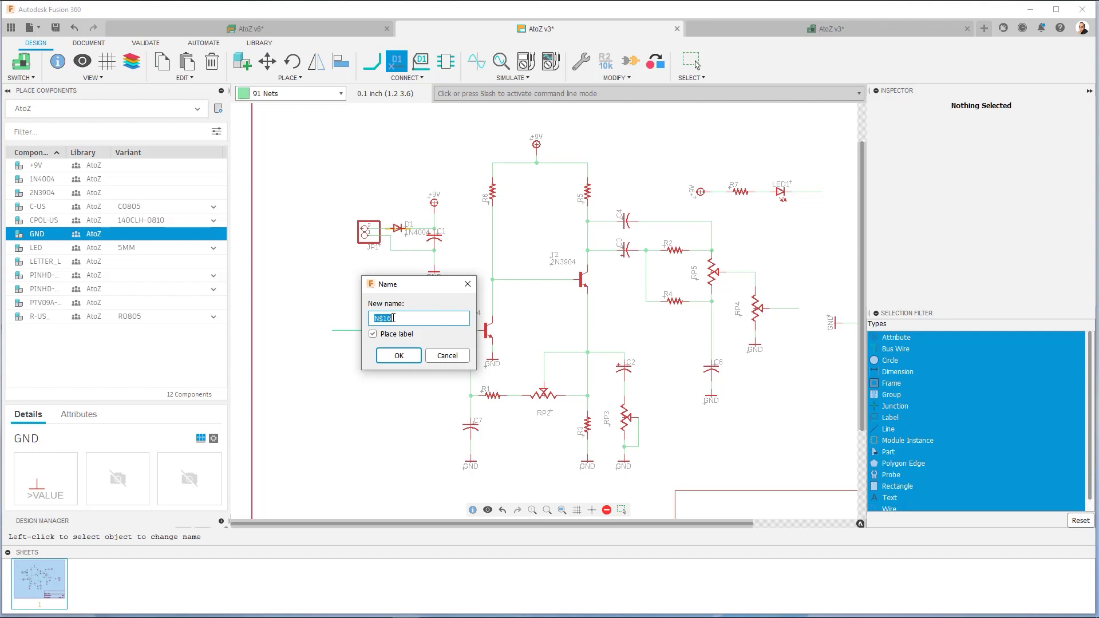
type("INPUT")
left_click(398, 356)
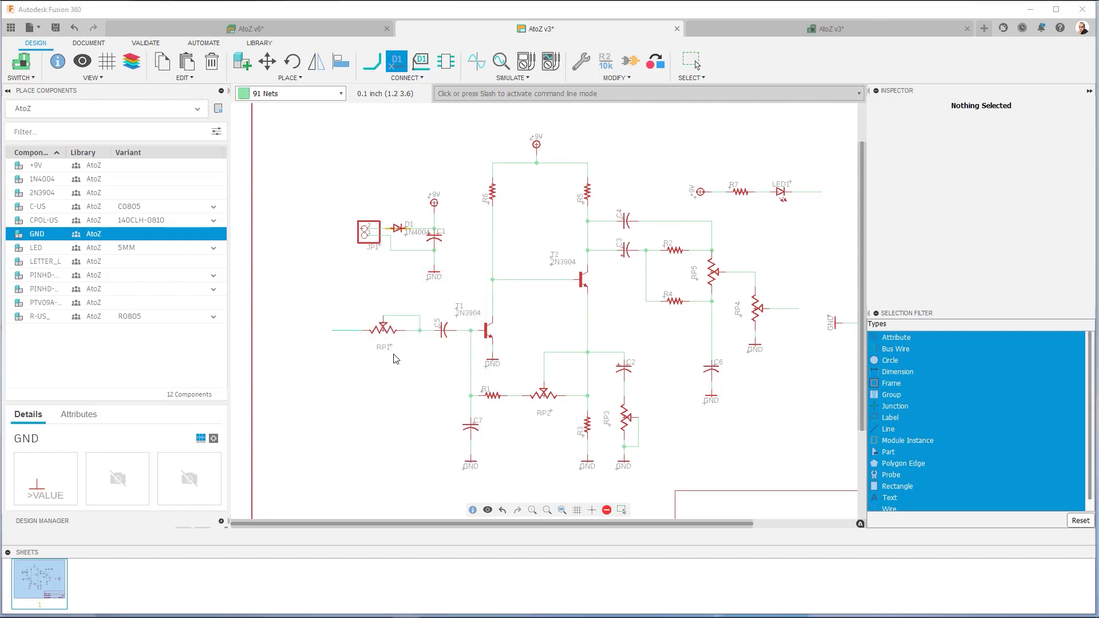
Rotate the INPUT label to horizontal and place it on the net stub at RP1.
scroll(325, 308, "up", 3)
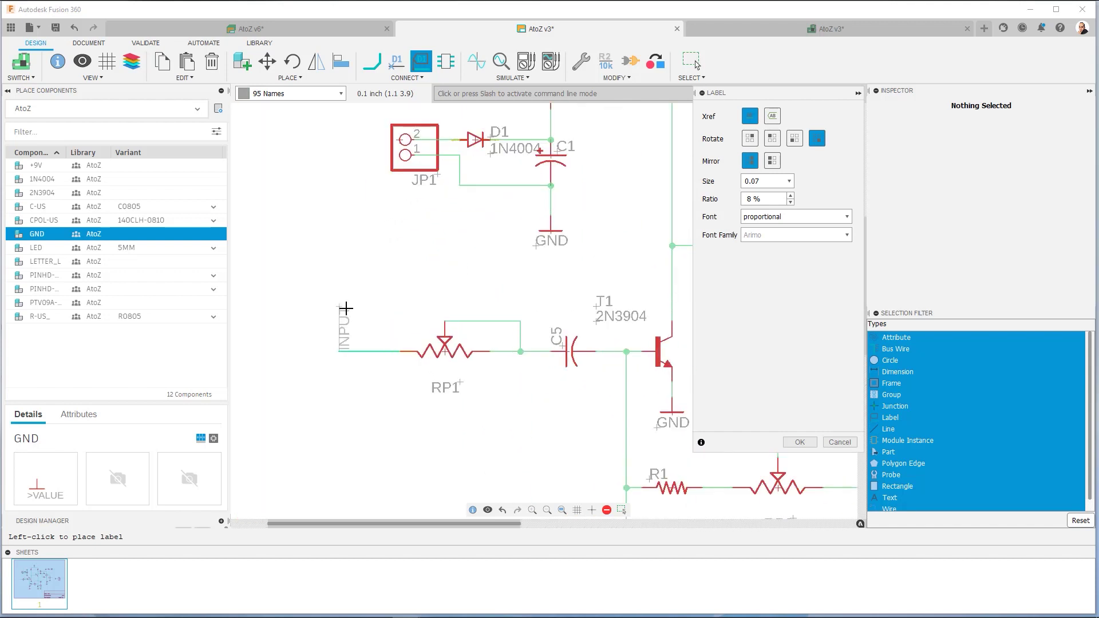
right_click(350, 303)
right_click(348, 307)
right_click(347, 307)
right_click(347, 307)
right_click(347, 306)
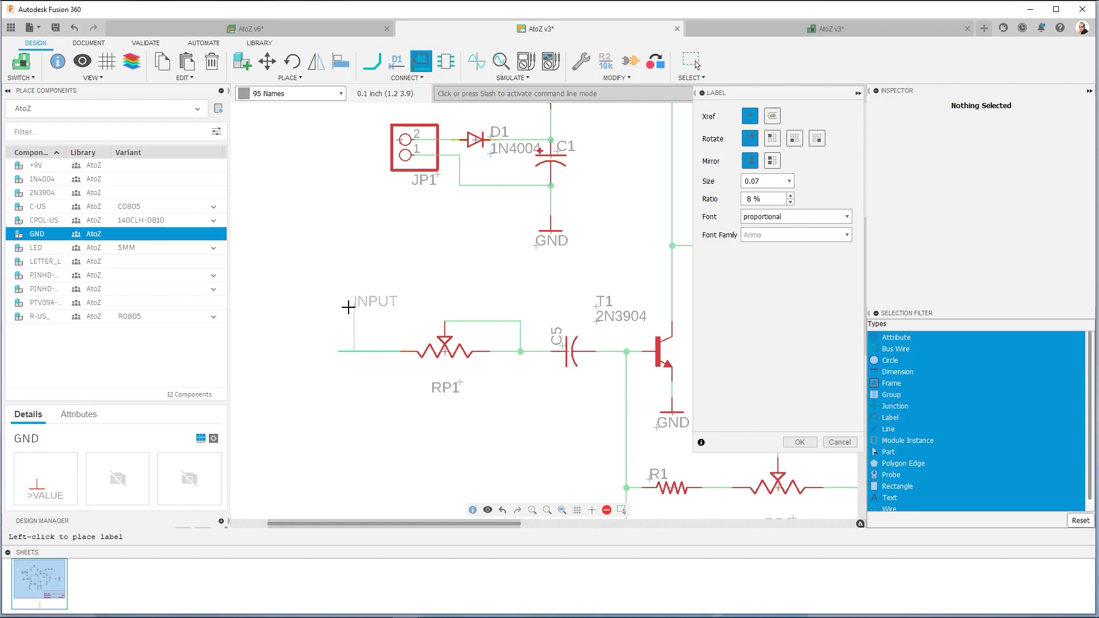
left_click(343, 347)
scroll(309, 276, "down", 3)
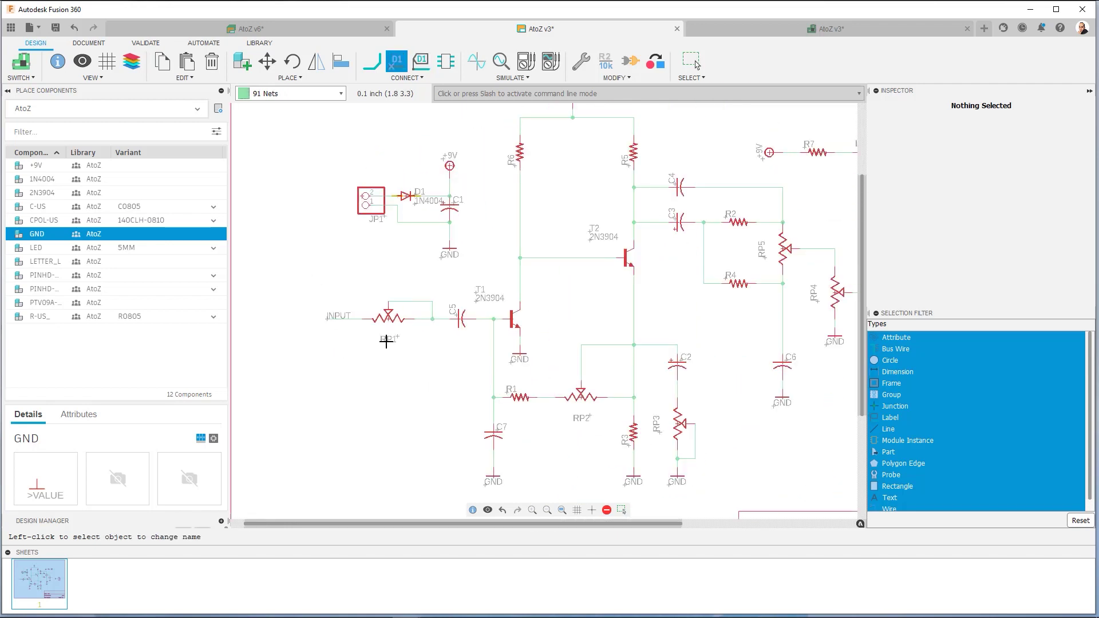
Name the open net at RP4's wiper OUTPUT and place its label on the stub.
scroll(276, 332, "up", 1)
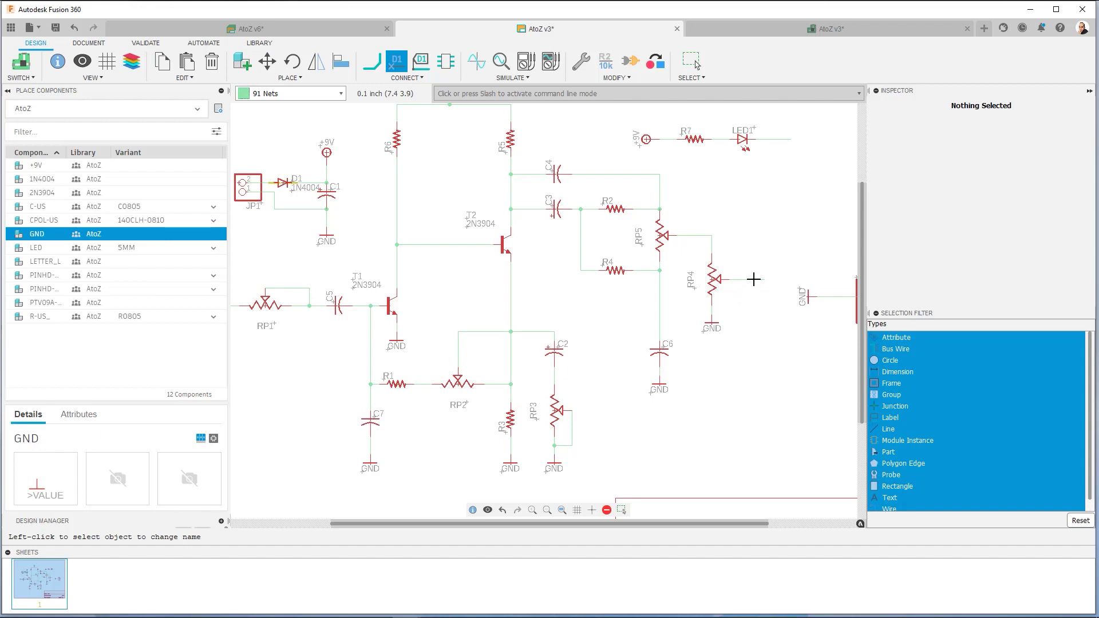
left_click(755, 280)
type("OUTPUT")
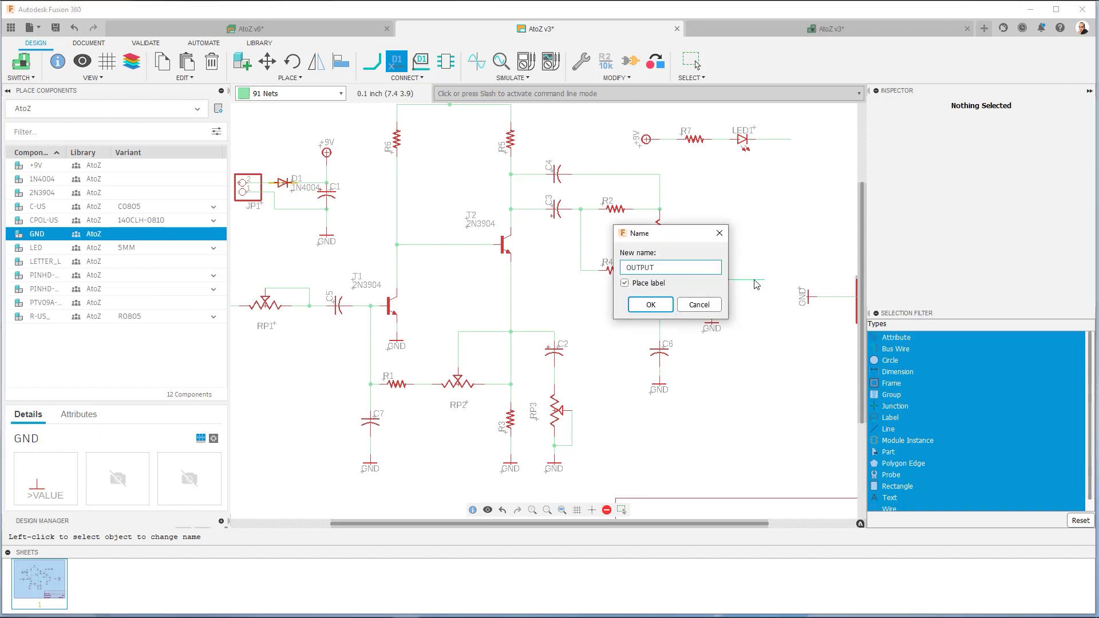
key("Return")
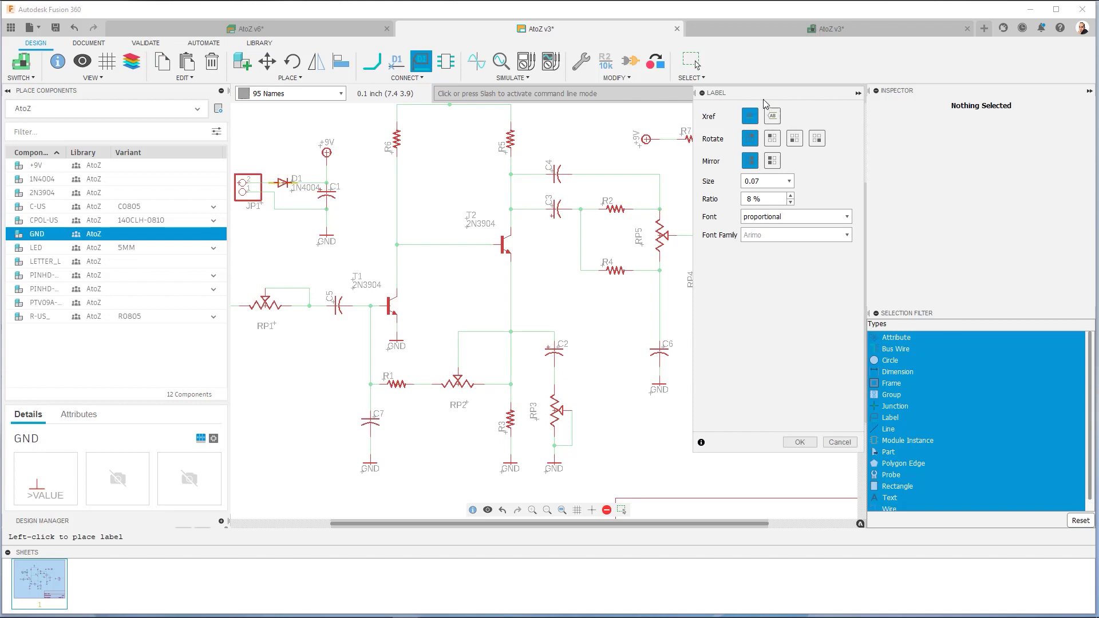
left_click(703, 93)
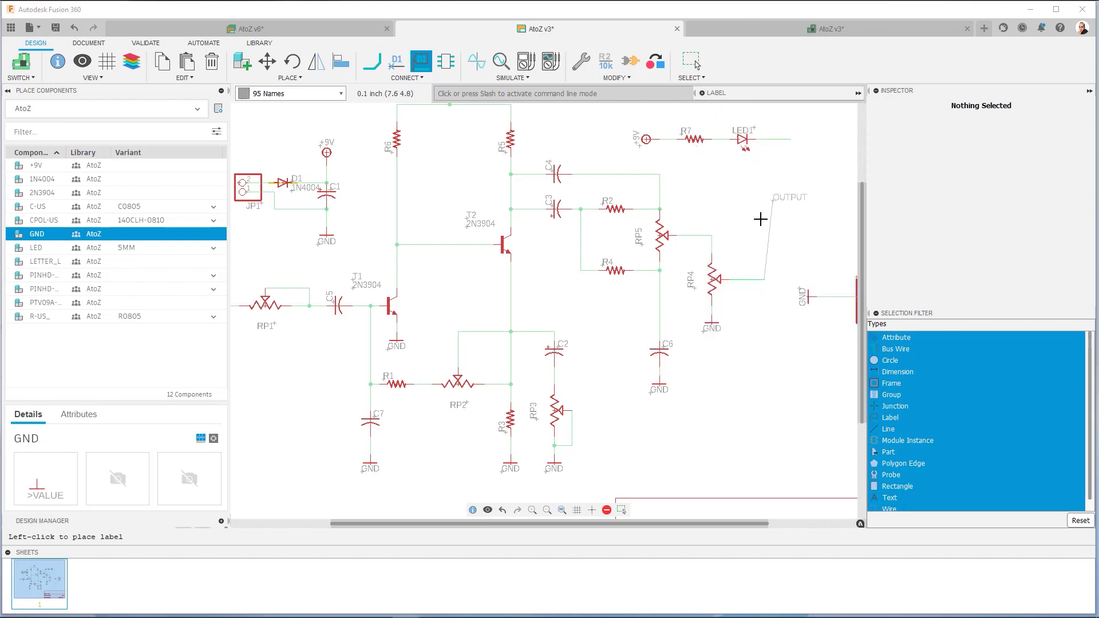
scroll(741, 273, "up", 2)
scroll(741, 273, "up", 1)
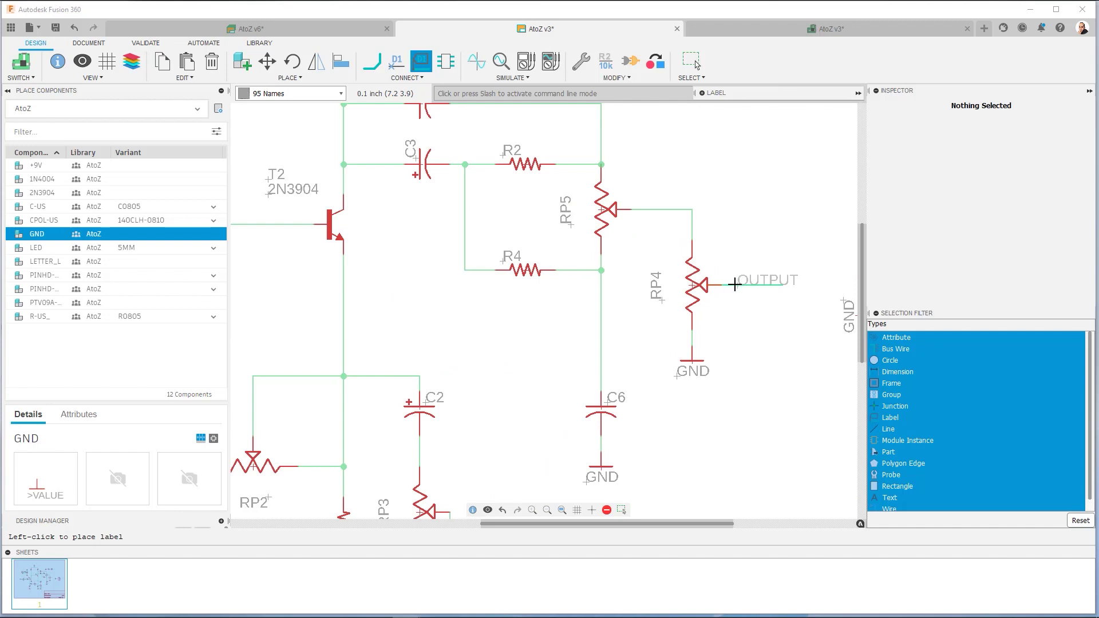
left_click(735, 285)
Name the open net at LED1 LED and place its label on the stub.
scroll(751, 244, "down", 3)
scroll(739, 232, "up", 1)
scroll(576, 307, "down", 2)
scroll(569, 287, "up", 2)
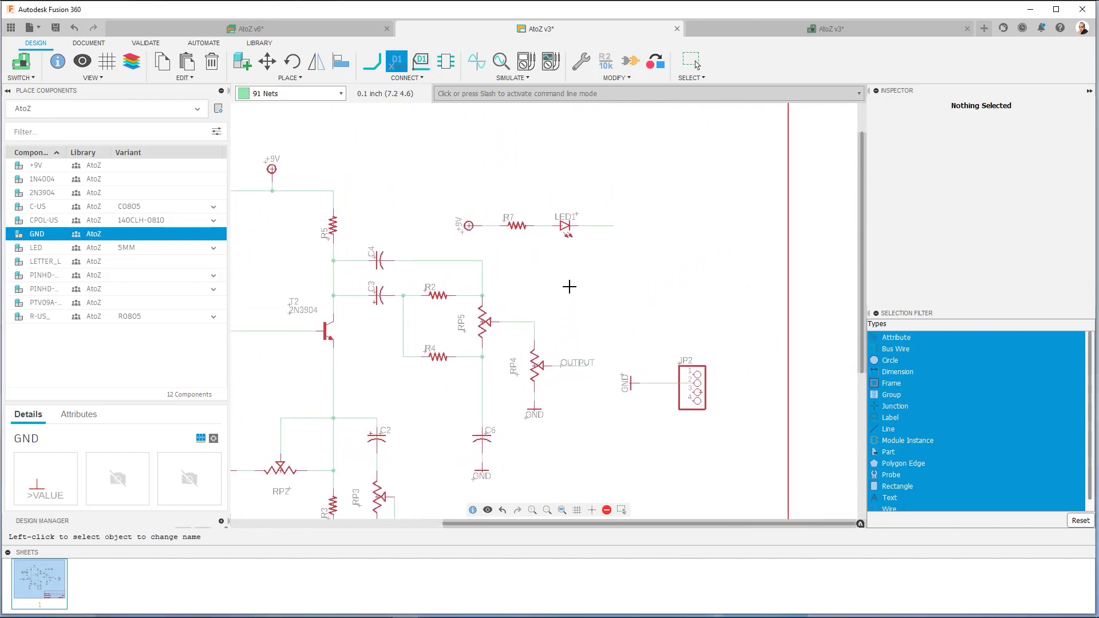
left_click(593, 227)
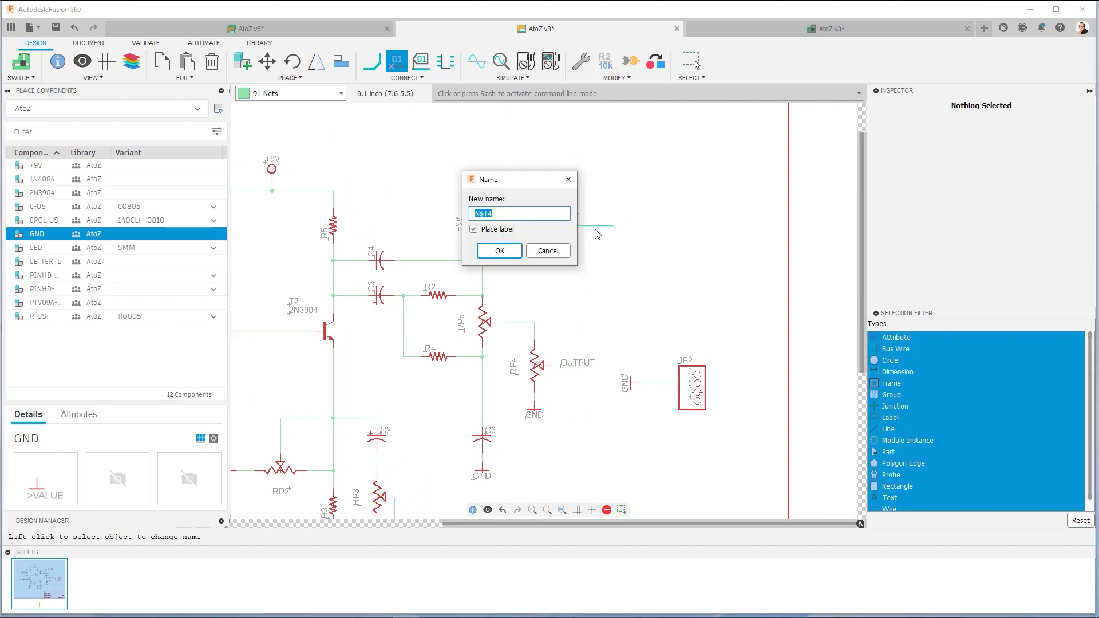
type("LED")
key("Return")
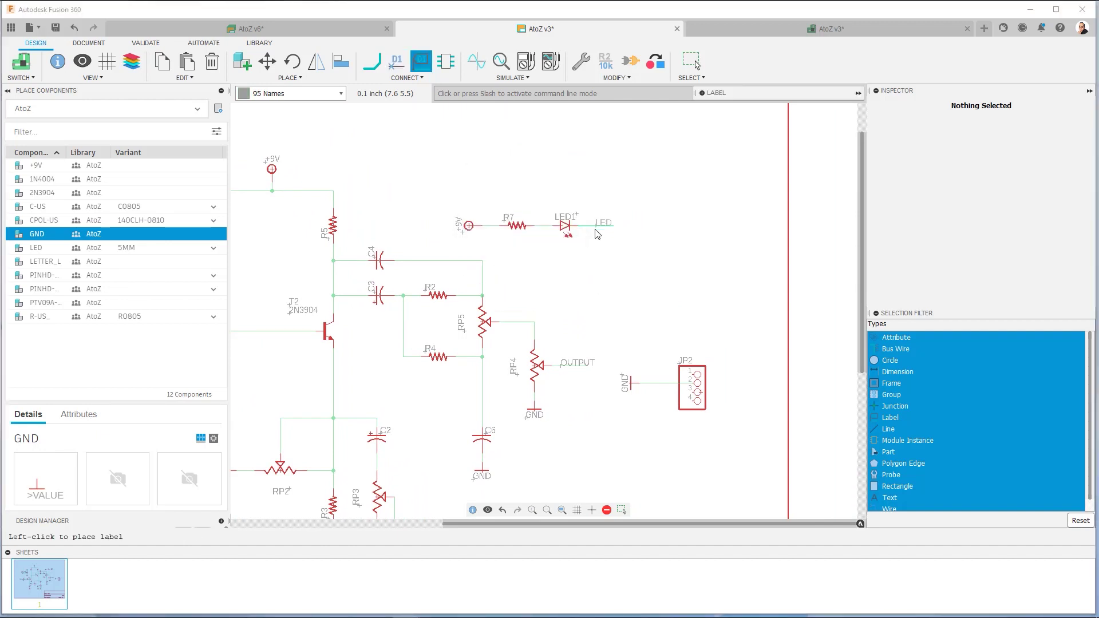
left_click(596, 223)
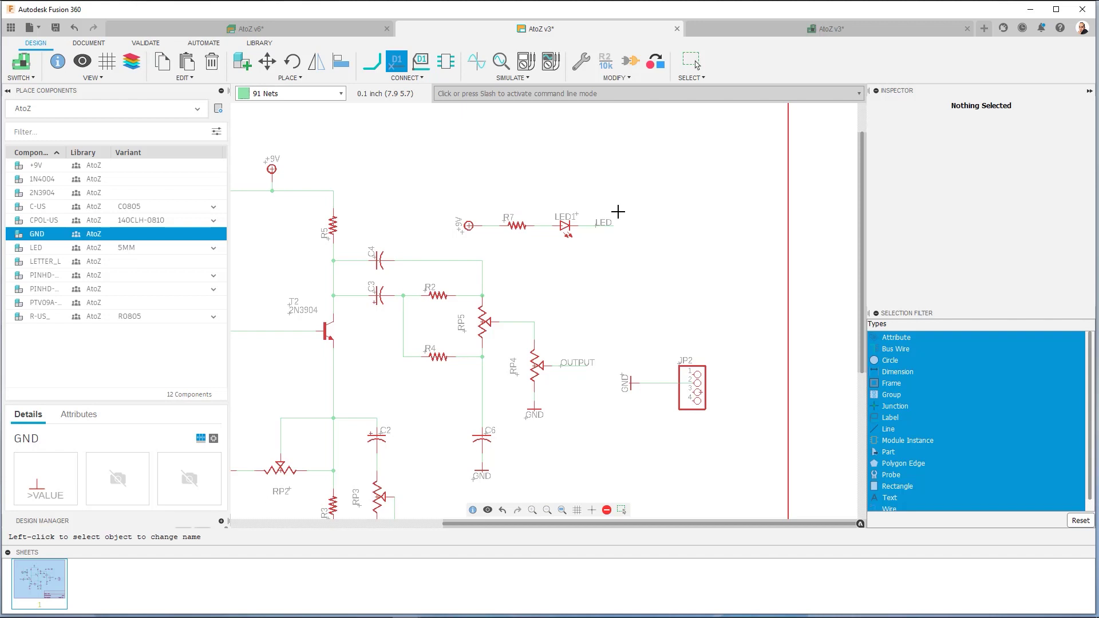
Draw a short open-ended net stub outward from pin 1 of connector JP2.
scroll(619, 223, "down", 5)
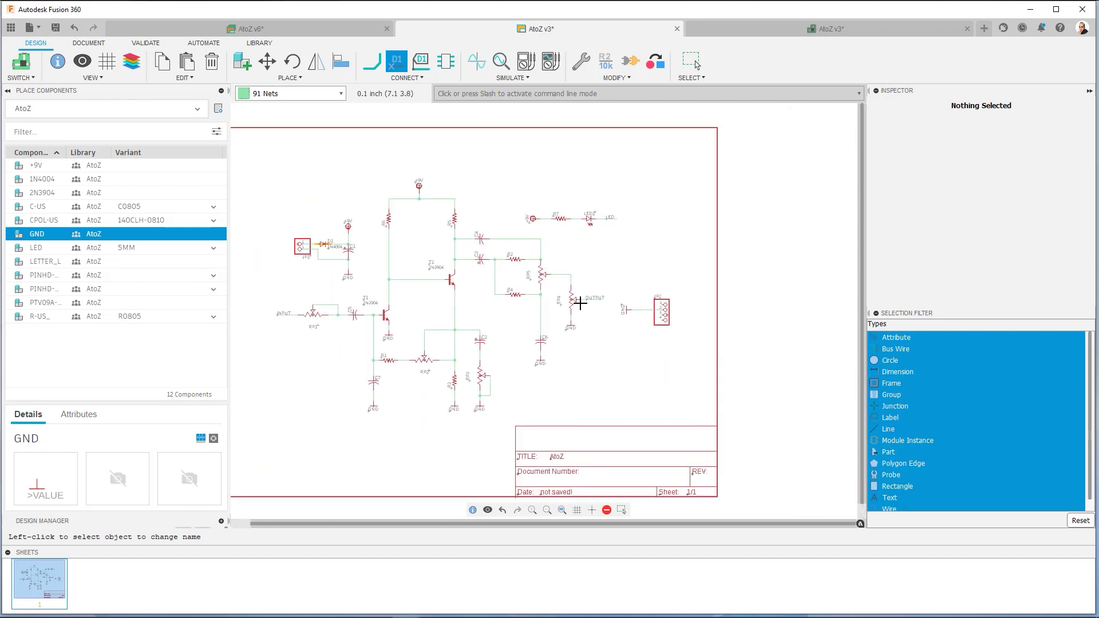
scroll(581, 307, "up", 3)
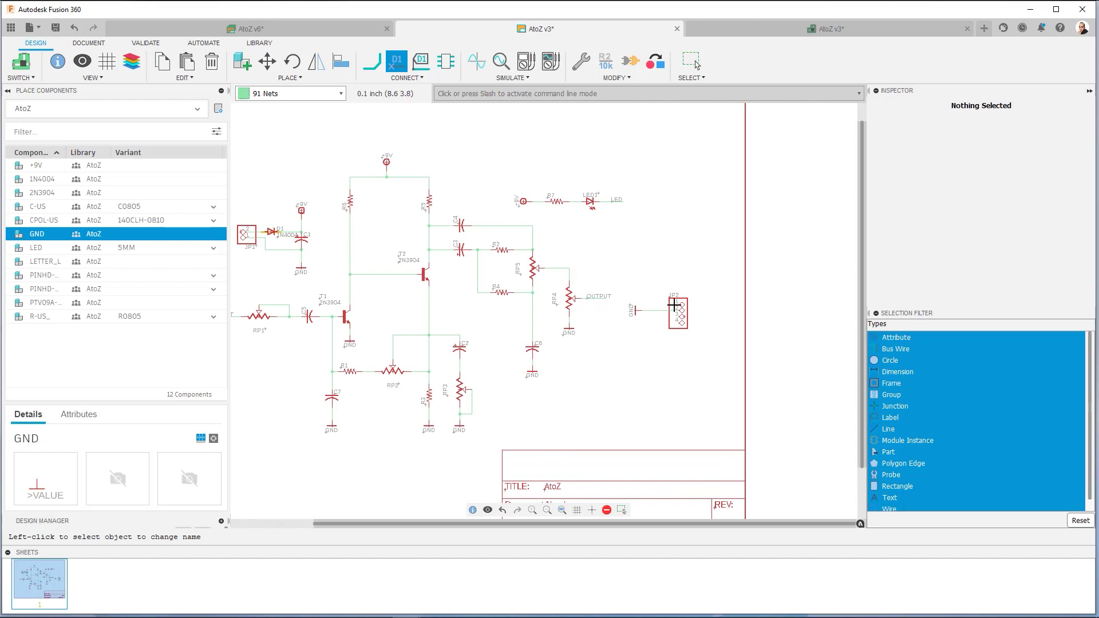
scroll(674, 305, "up", 2)
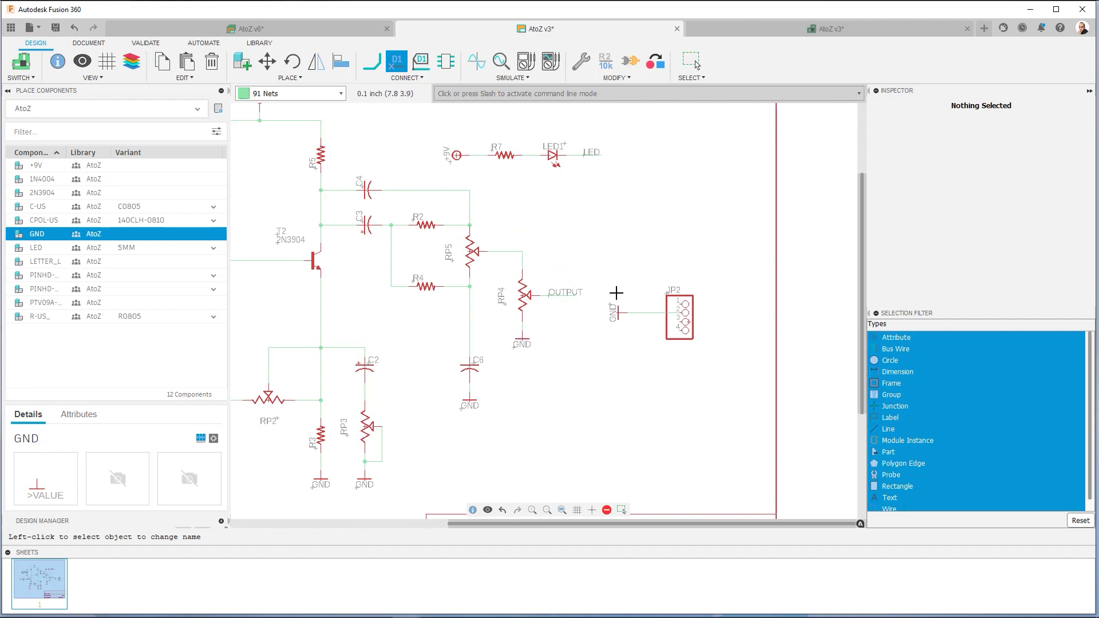
left_click(376, 71)
left_click(680, 304)
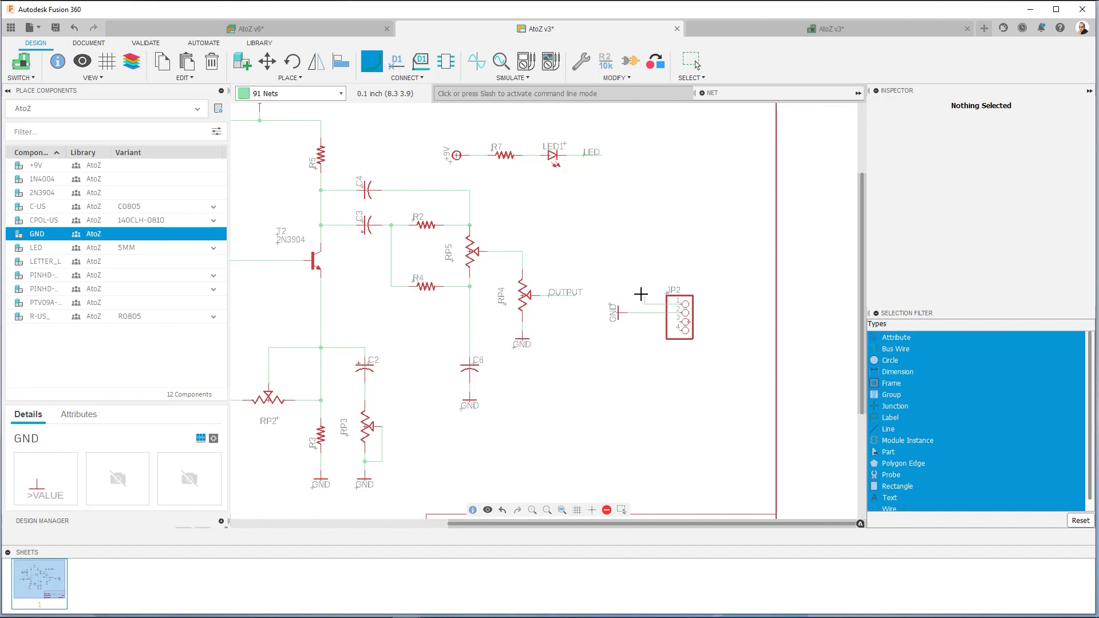
scroll(641, 295, "down", 3)
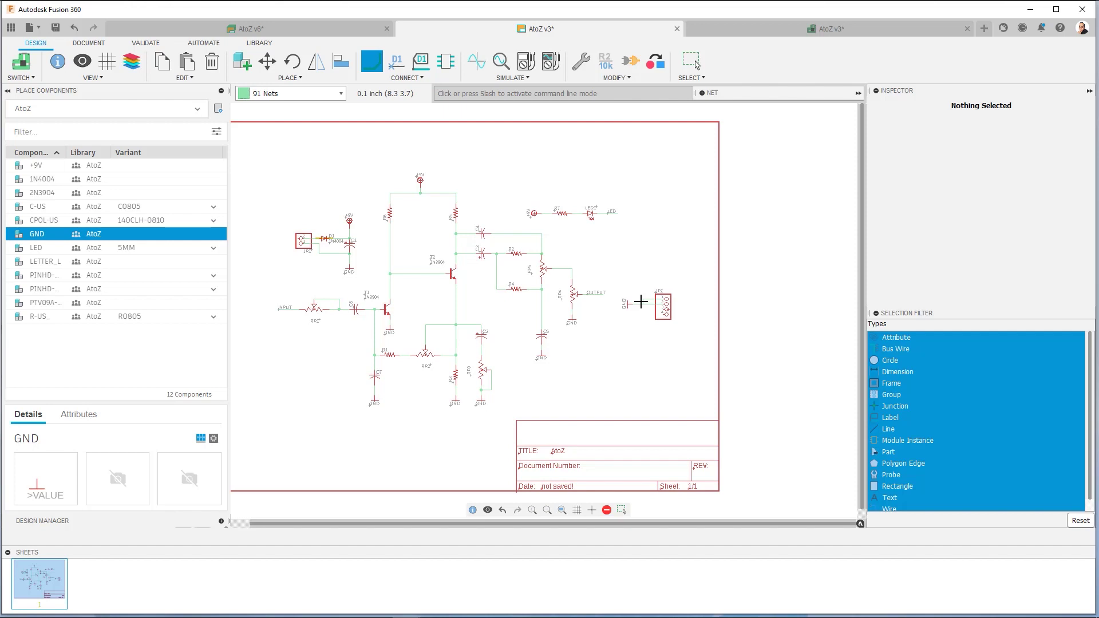
scroll(641, 302, "up", 4)
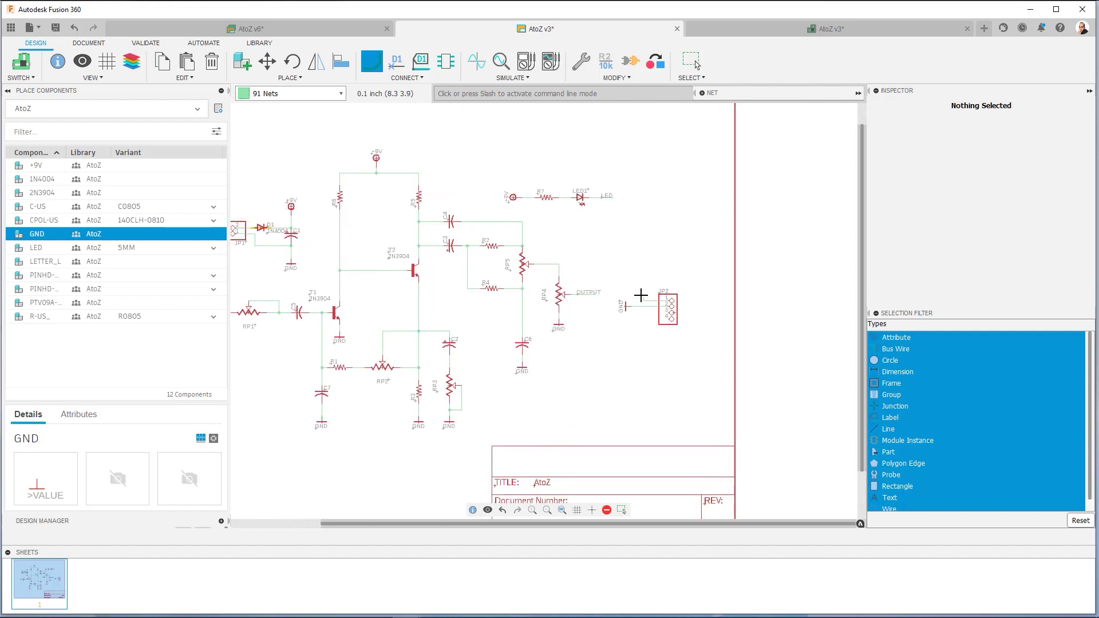
left_click(633, 305)
key("Escape")
Draw matching open-ended net stubs from pins 3 and 4 of connector JP2.
left_click(697, 331)
double_click(636, 338)
left_click(697, 344)
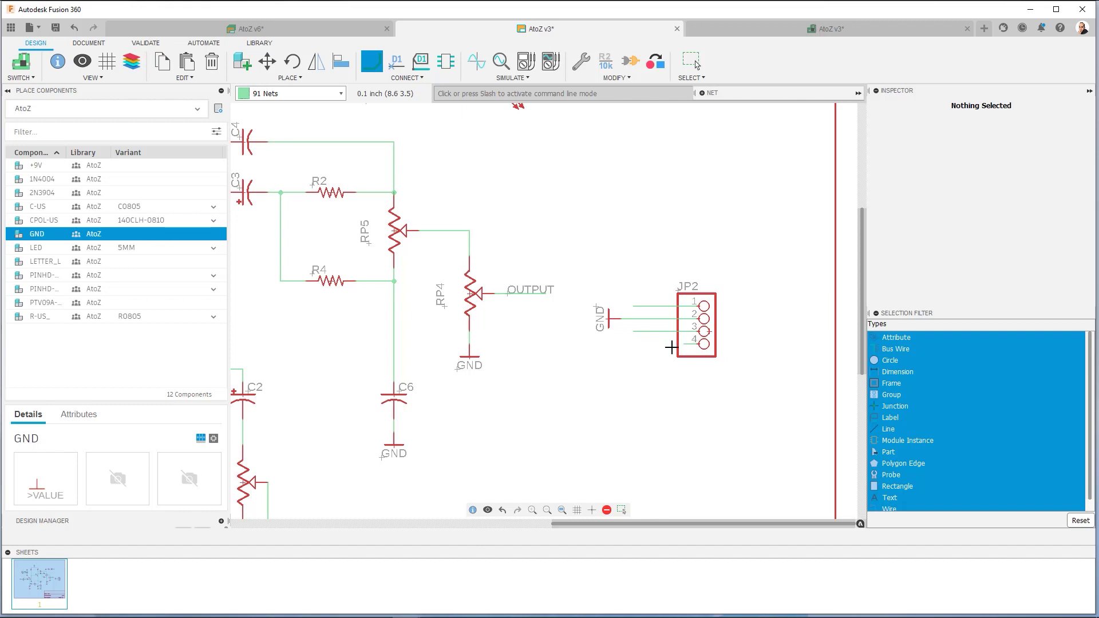
double_click(635, 344)
Name the JP2 pin 1 net INPUT, connect it to the existing INPUT net, and place its label on the stub.
left_click(397, 62)
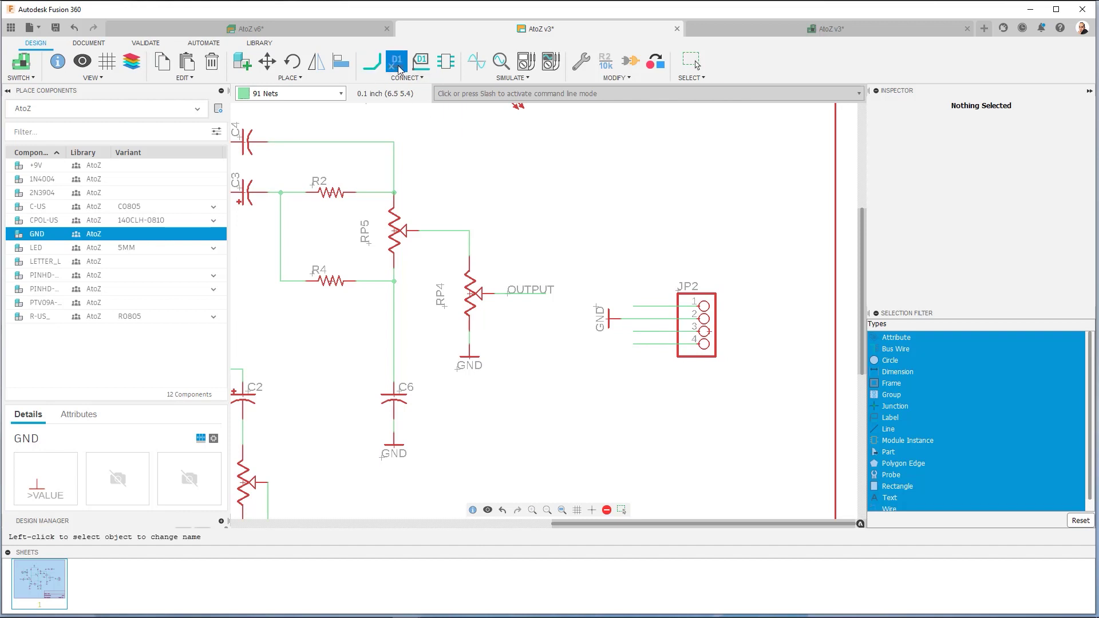
left_click(636, 308)
type("INPUT")
key("Return")
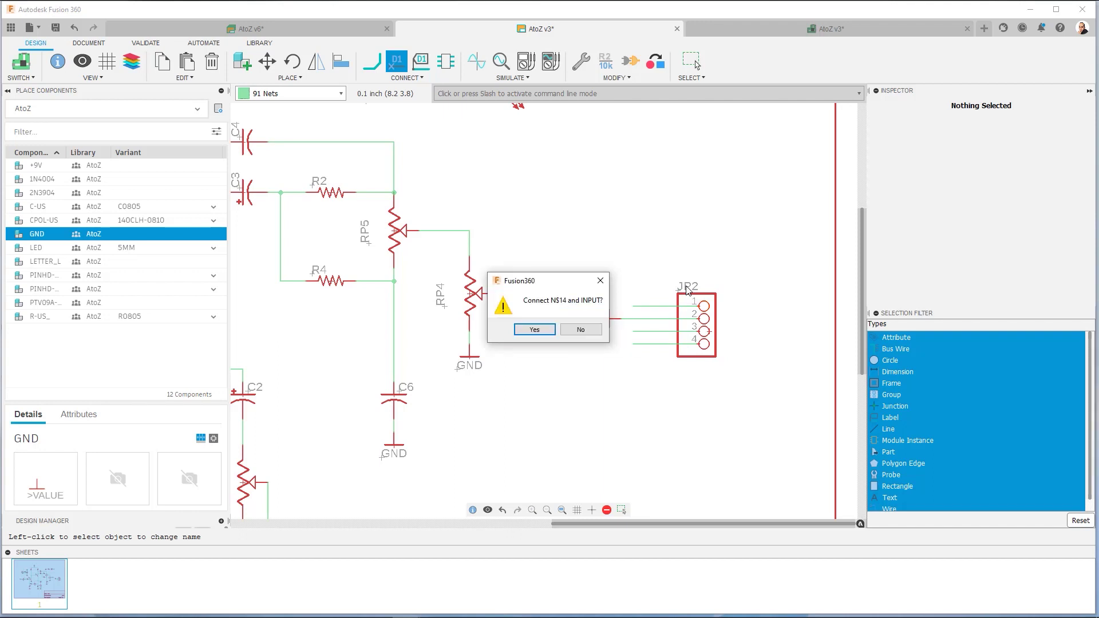
left_click(543, 331)
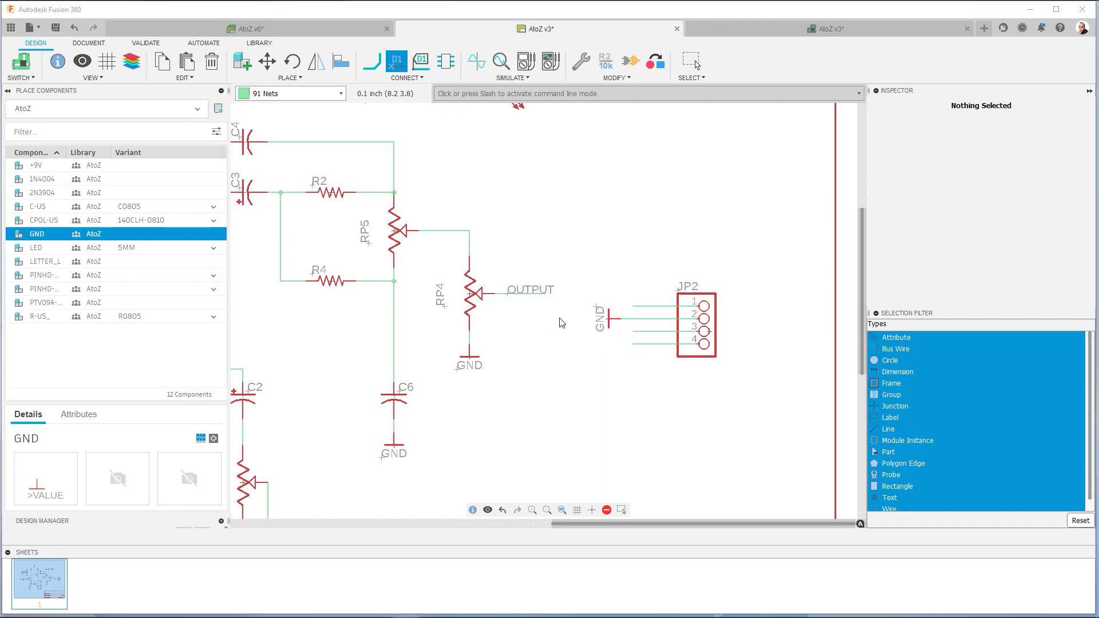
left_click(635, 302)
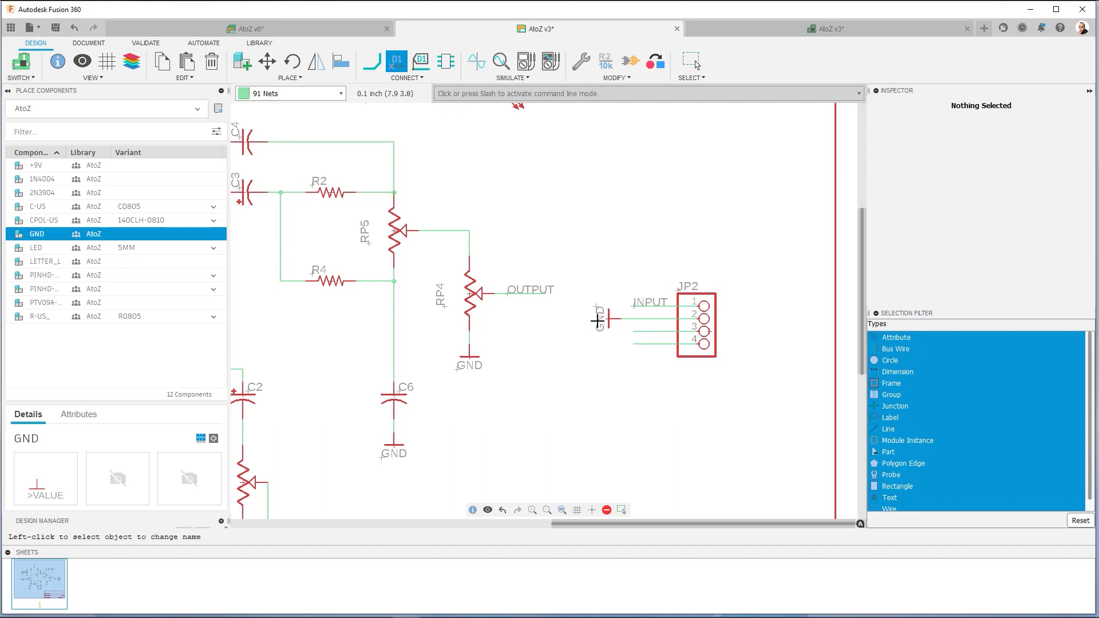
Name the JP2 pin 3 net OUTPUT, connect it to the existing OUTPUT net, and place its label on the stub.
left_click(636, 331)
type("OUTPUT")
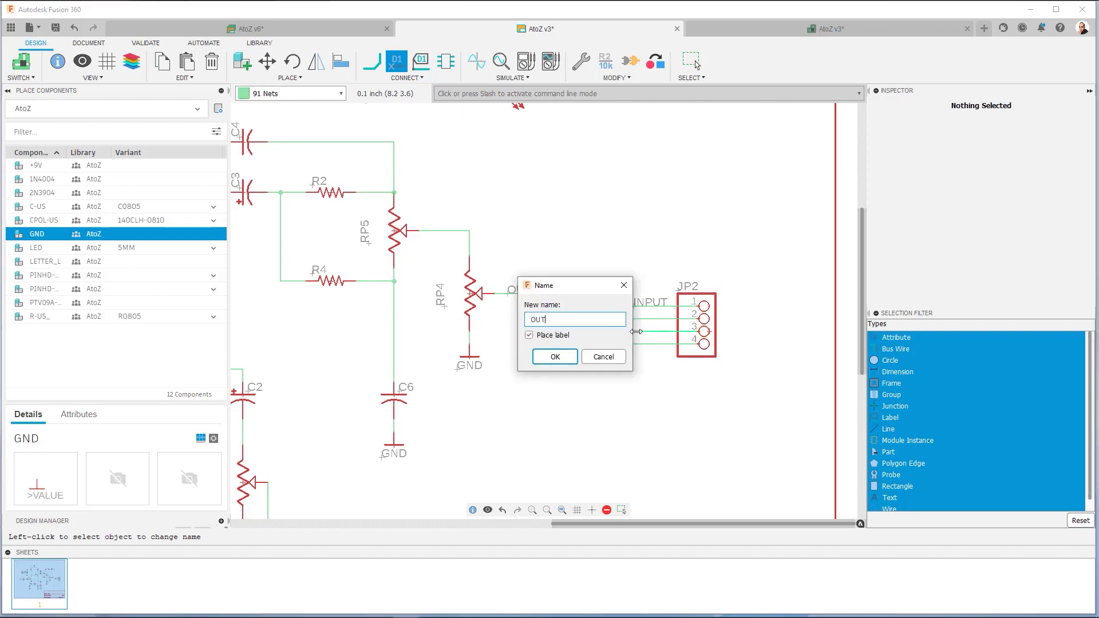
left_click(558, 356)
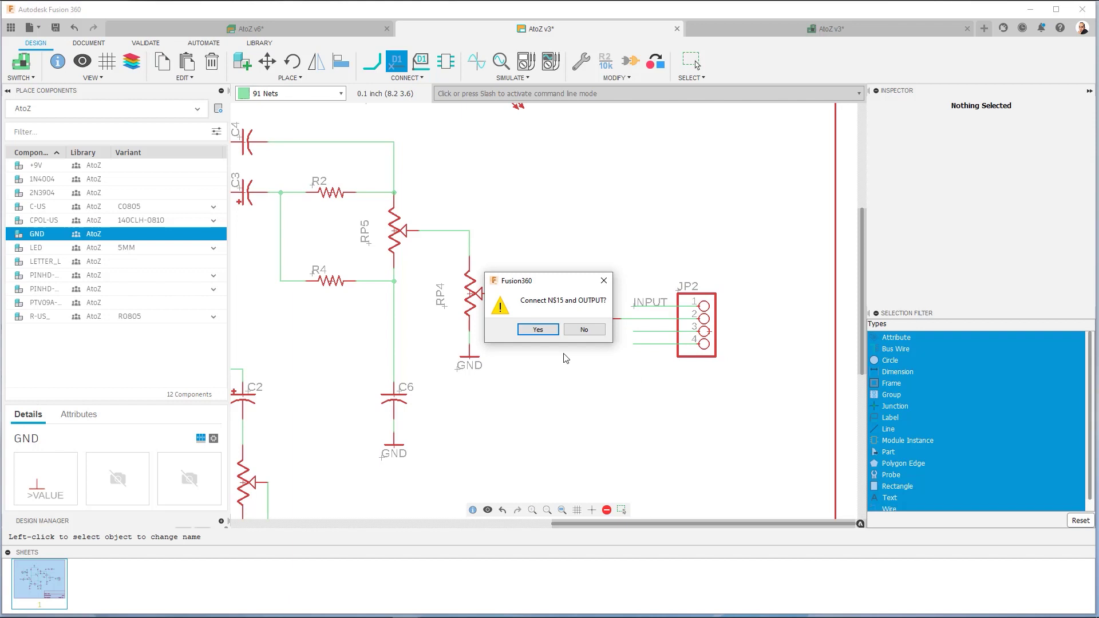
left_click(554, 331)
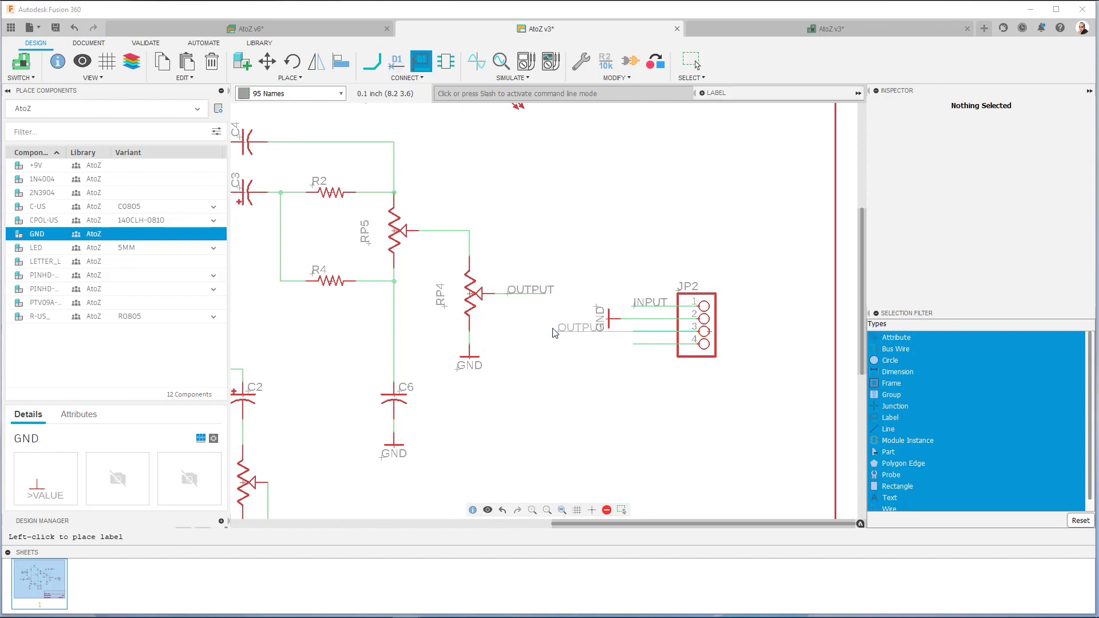
left_click(622, 331)
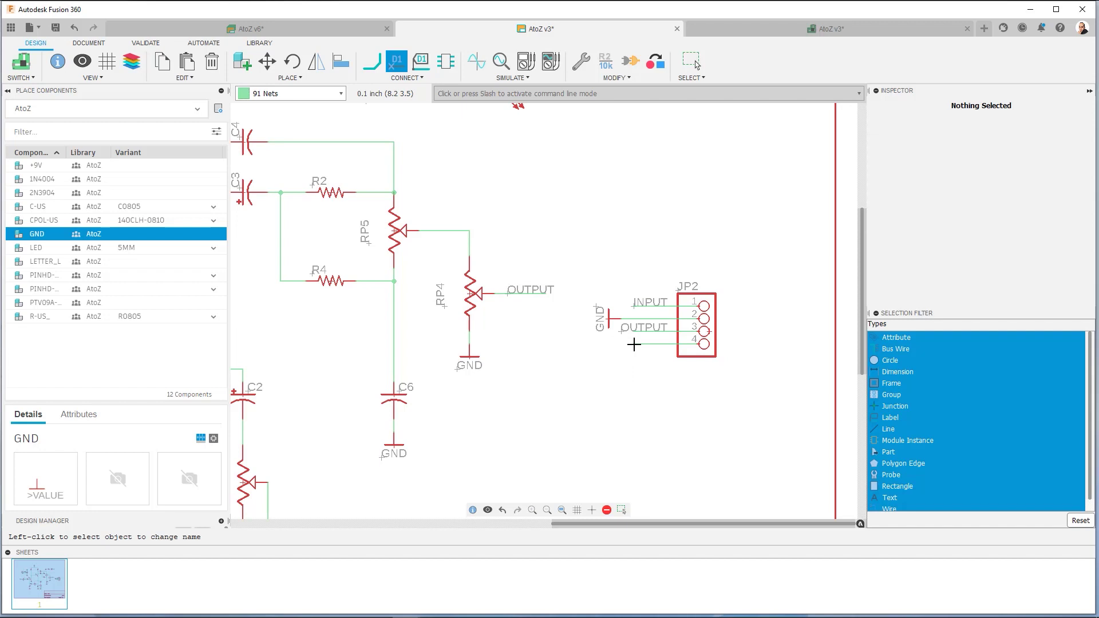
Name the JP2 pin 4 net LED, connect it to the existing LED net, and place its label on the stub.
left_click(634, 344)
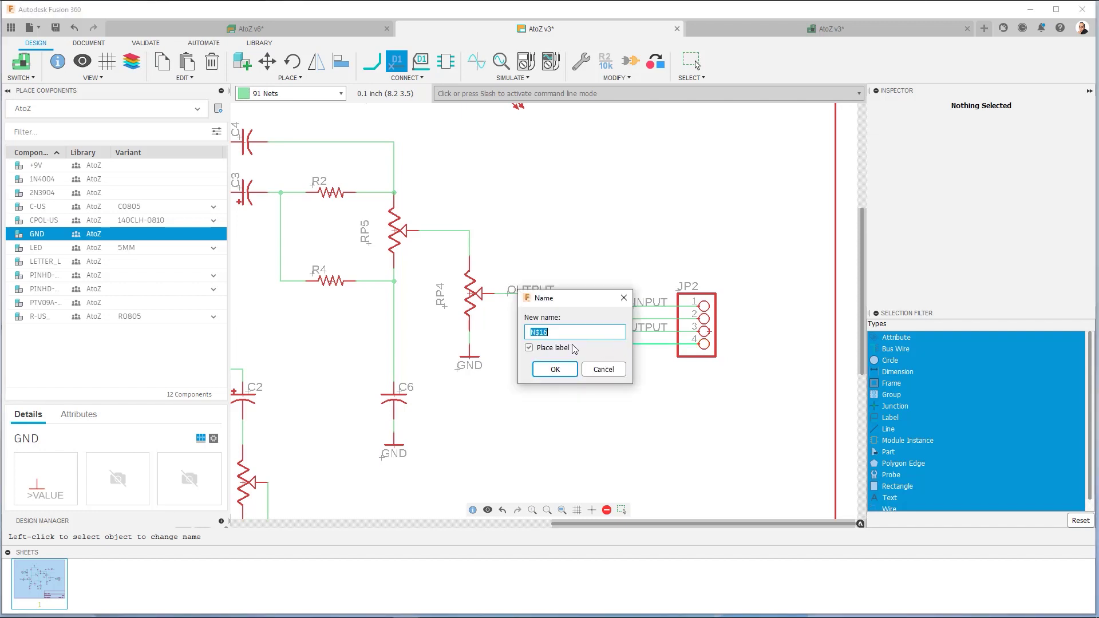
type("LED")
key("Return")
key("Return")
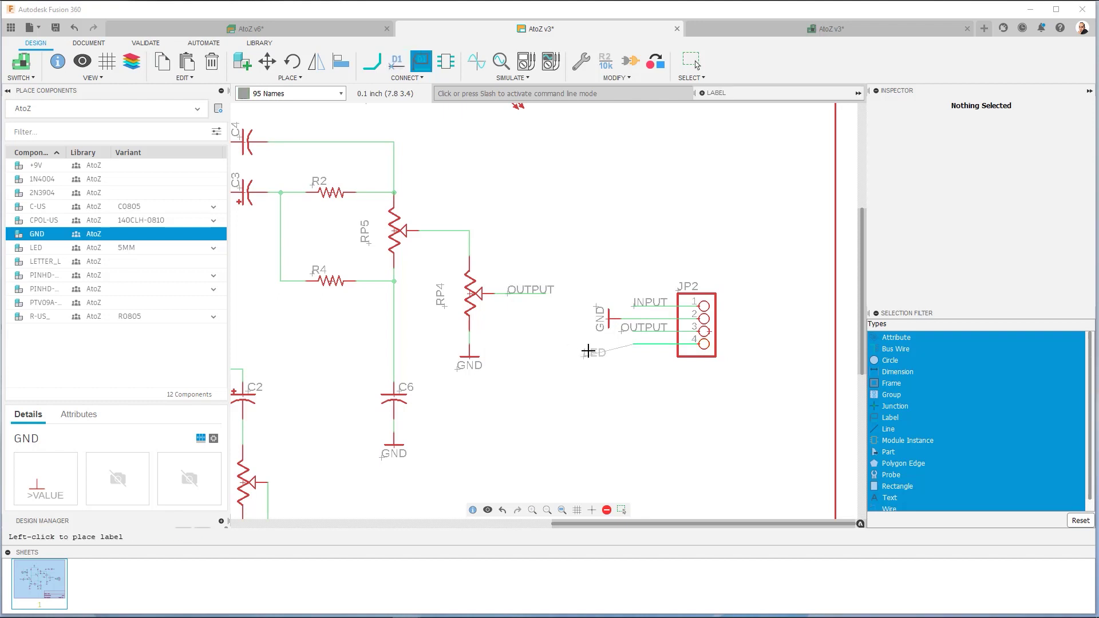
left_click(633, 339)
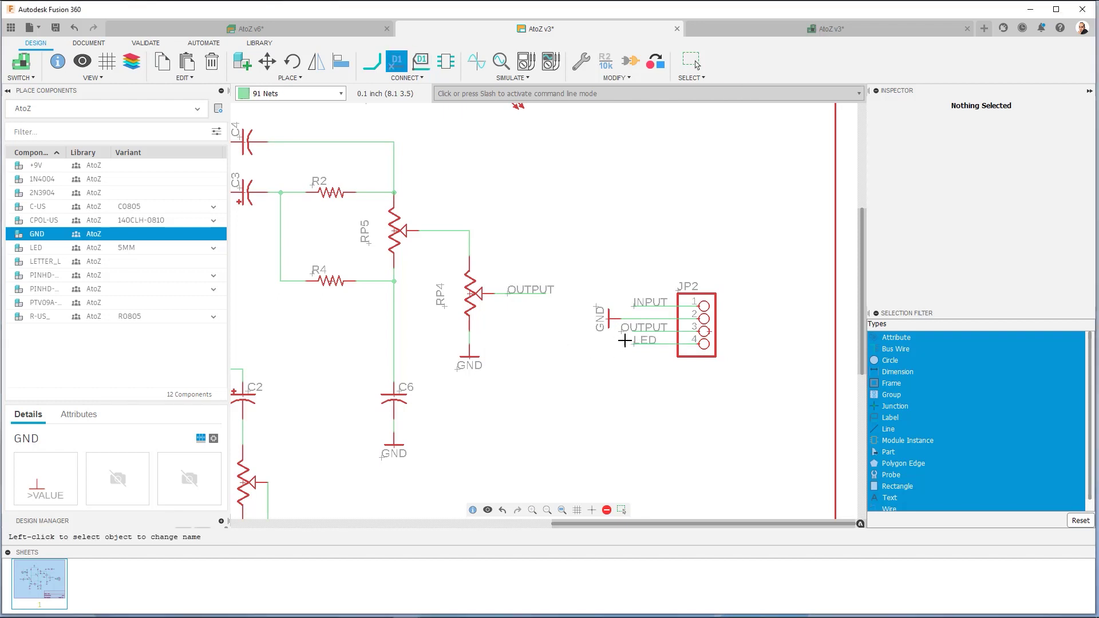
scroll(625, 340, "up", 3)
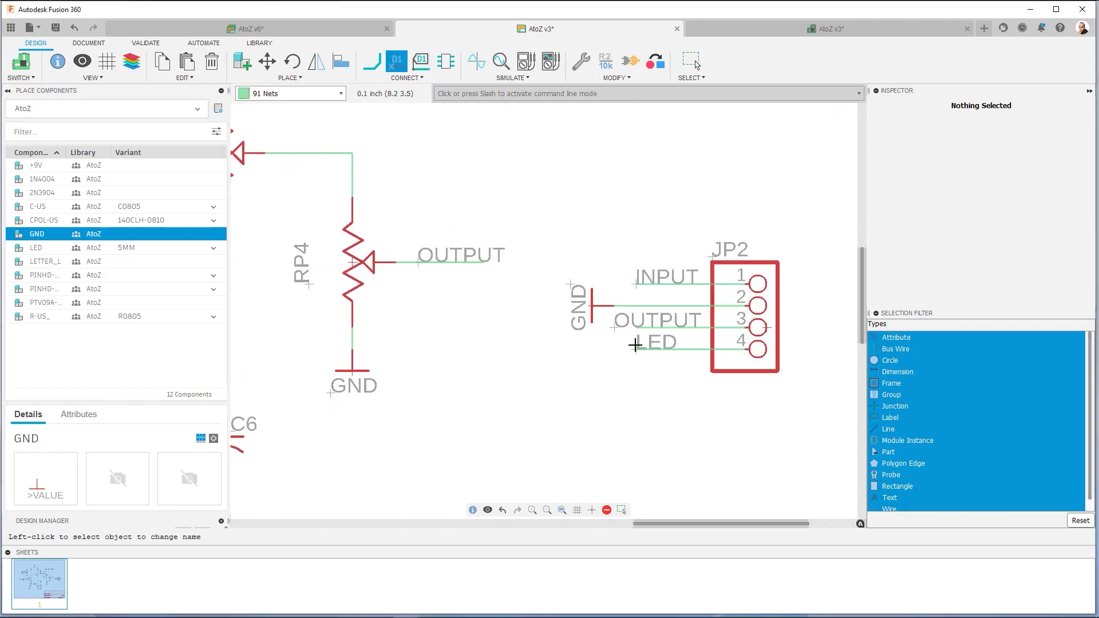
left_click(633, 347)
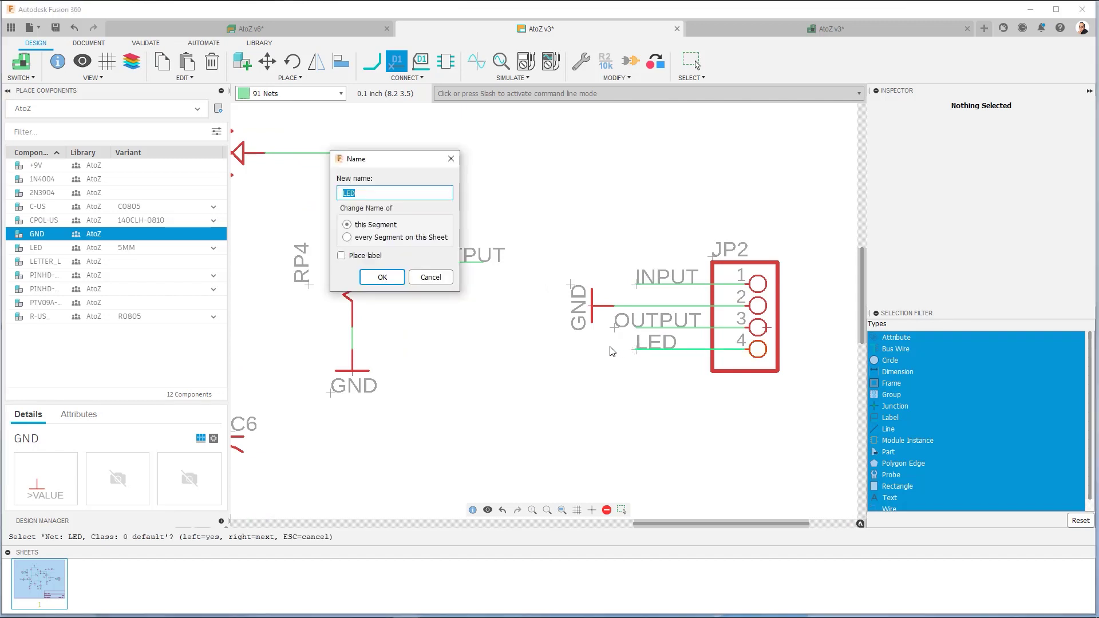
left_click(429, 277)
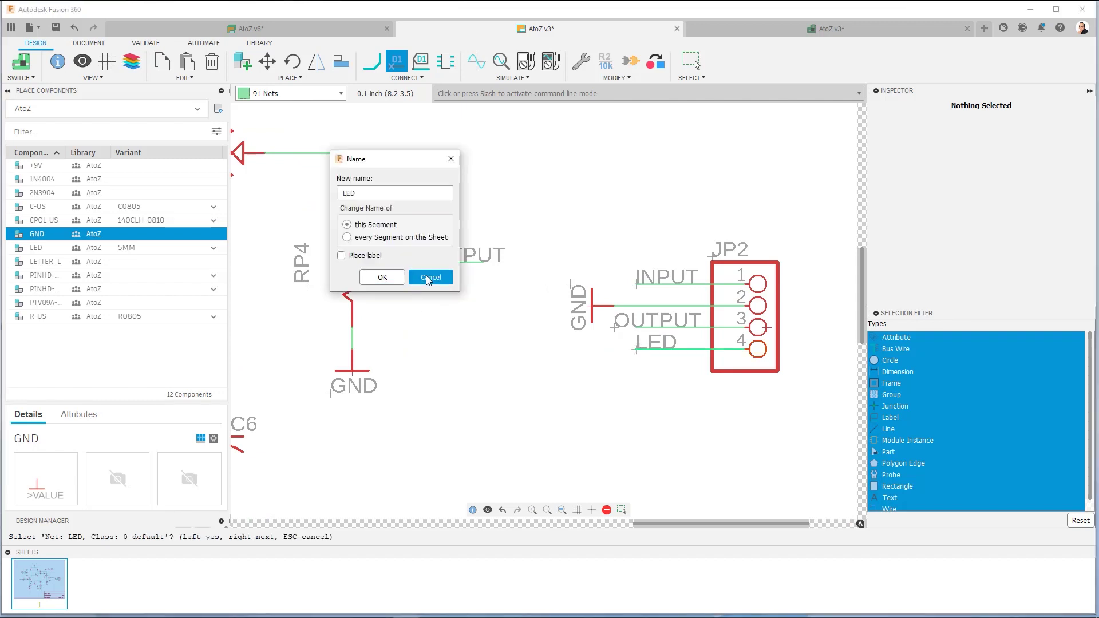
key("Escape")
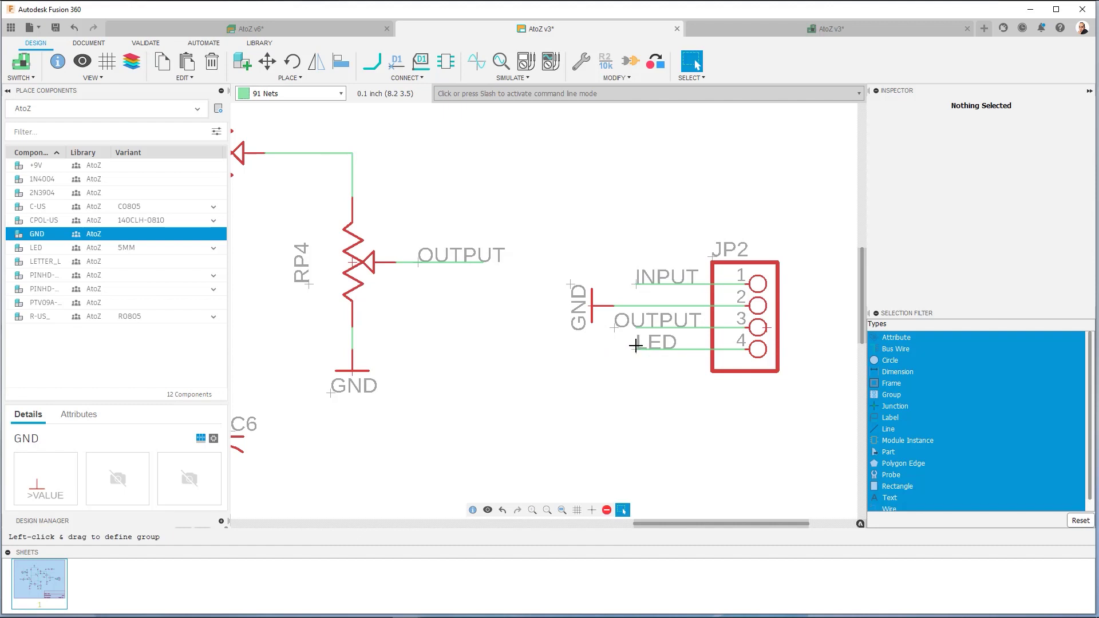
Shift JP2's LED label outward in line with the OUTPUT label and extend the pin 4 net stub to it.
left_click_drag(626, 345, 604, 345)
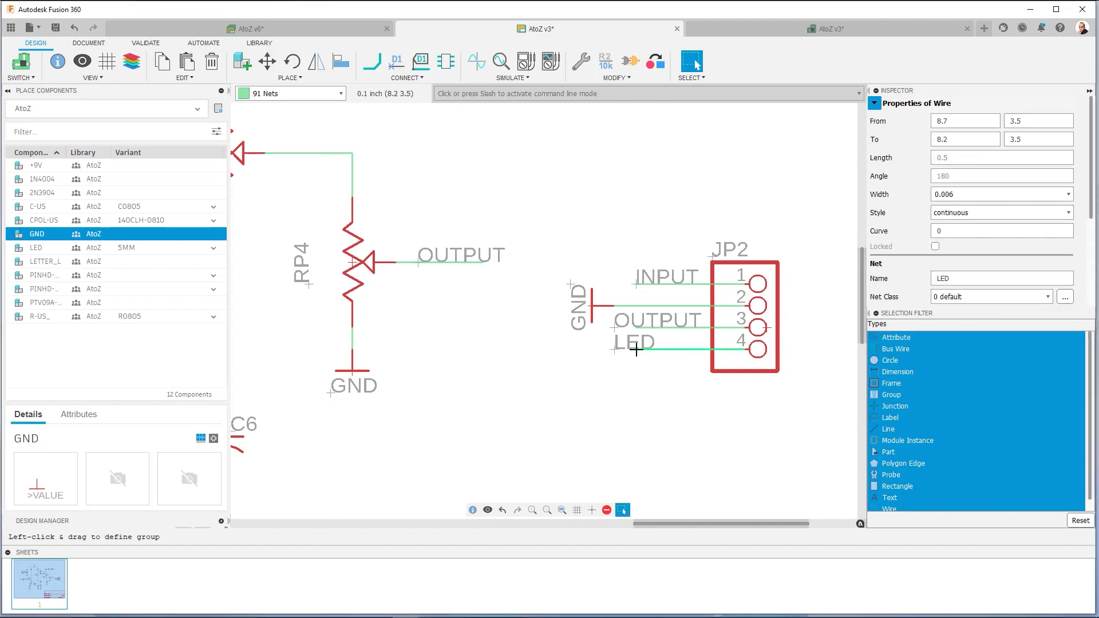
left_click_drag(627, 347, 621, 348)
left_click(621, 348)
key("Escape")
Shift JP2's INPUT label outward and extend the pin 3 and pin 1 net stubs so they line up with the LED stub.
left_click(637, 330)
left_click(637, 283)
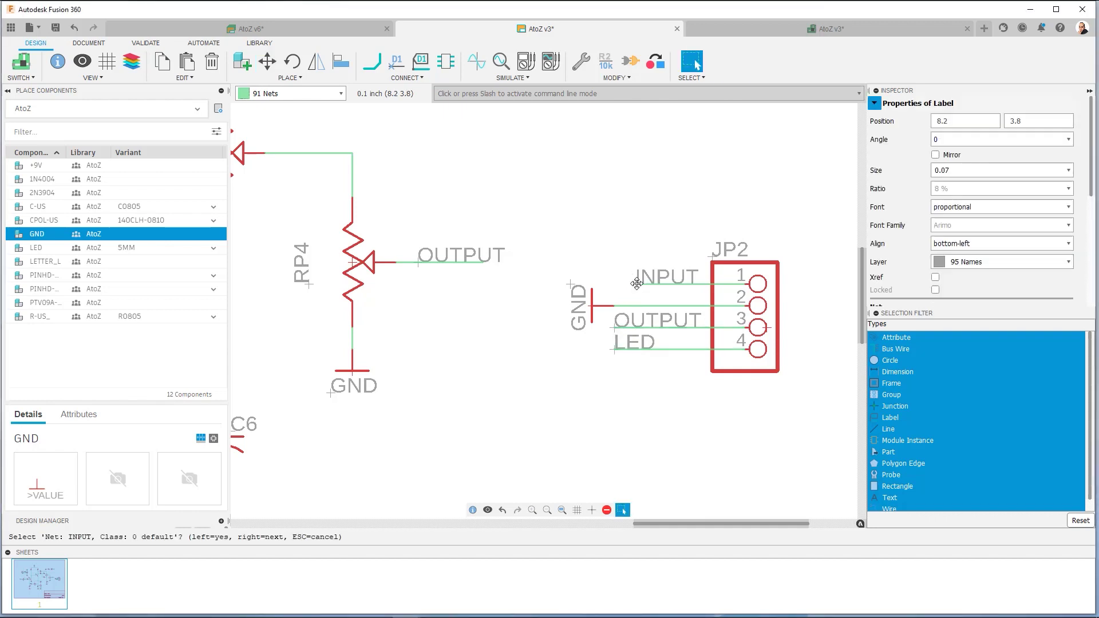
left_click(637, 284)
left_click_drag(637, 284, 619, 285)
left_click(618, 285)
key("Escape")
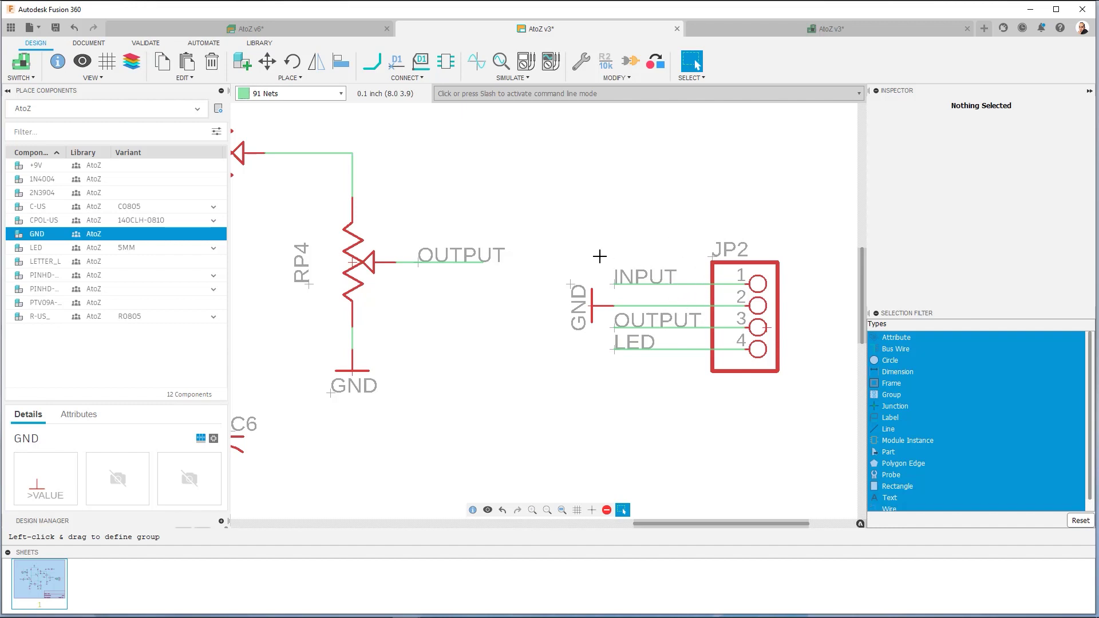
Highlight the OUTPUT net with the Show command to check its connection between RP4 and JP2, and review the whole schematic.
left_click(488, 510)
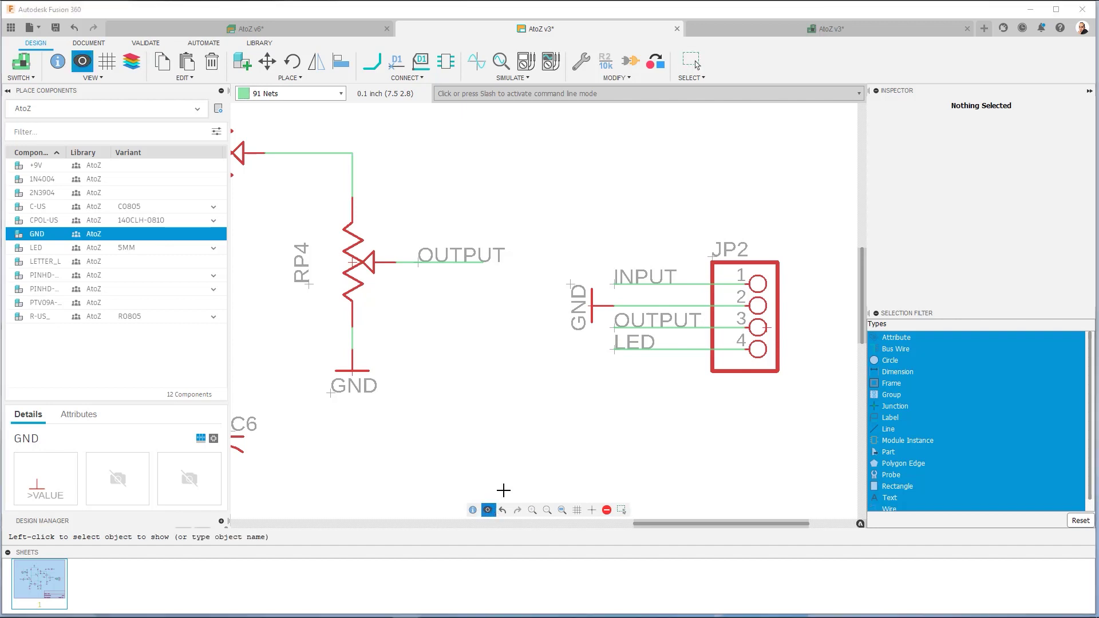
left_click(665, 328)
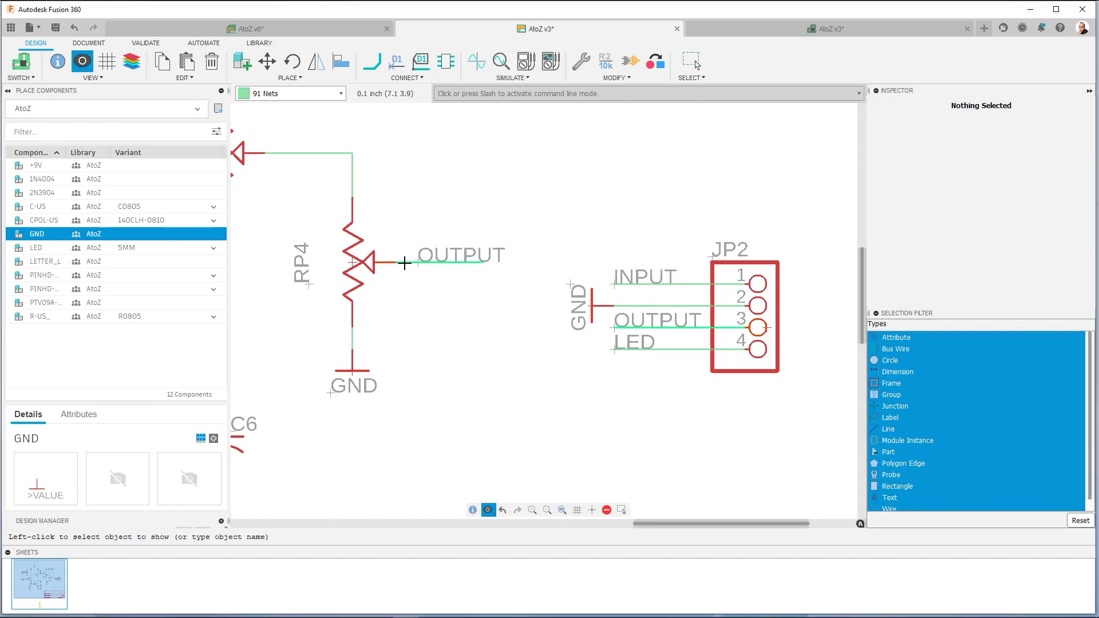
left_click(659, 328)
scroll(647, 233, "down", 3)
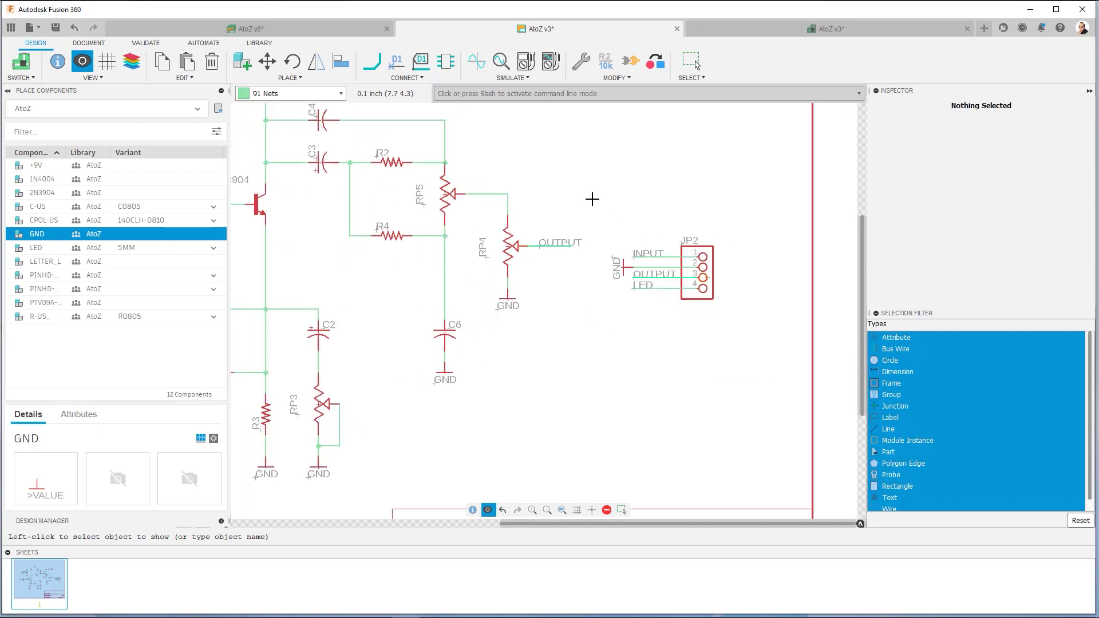
scroll(651, 184, "down", 3)
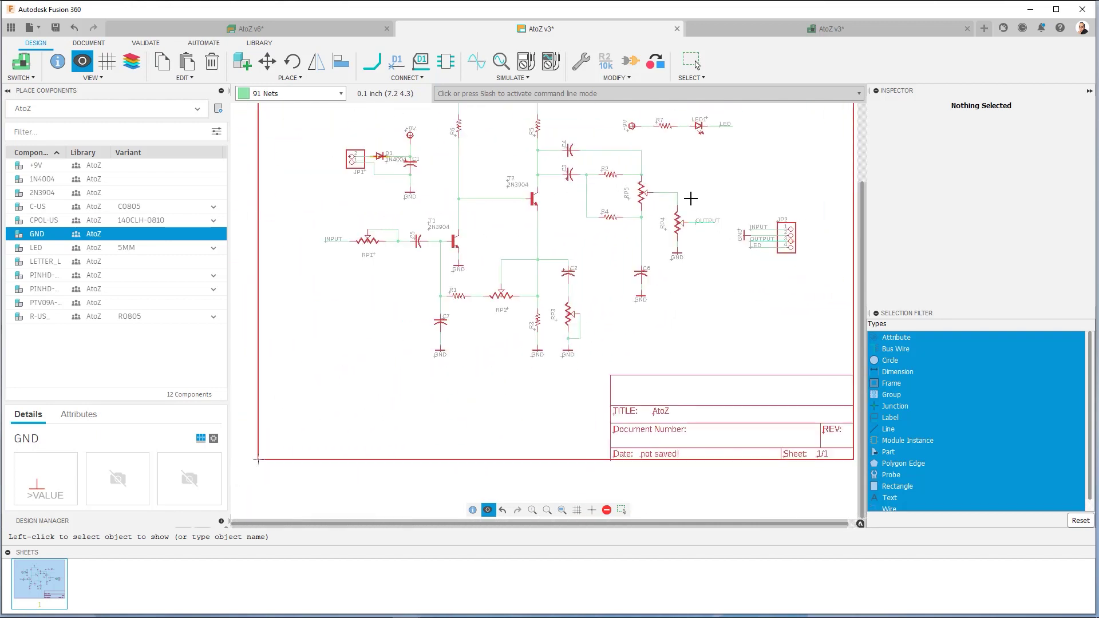
middle_click_drag(596, 201, 587, 252)
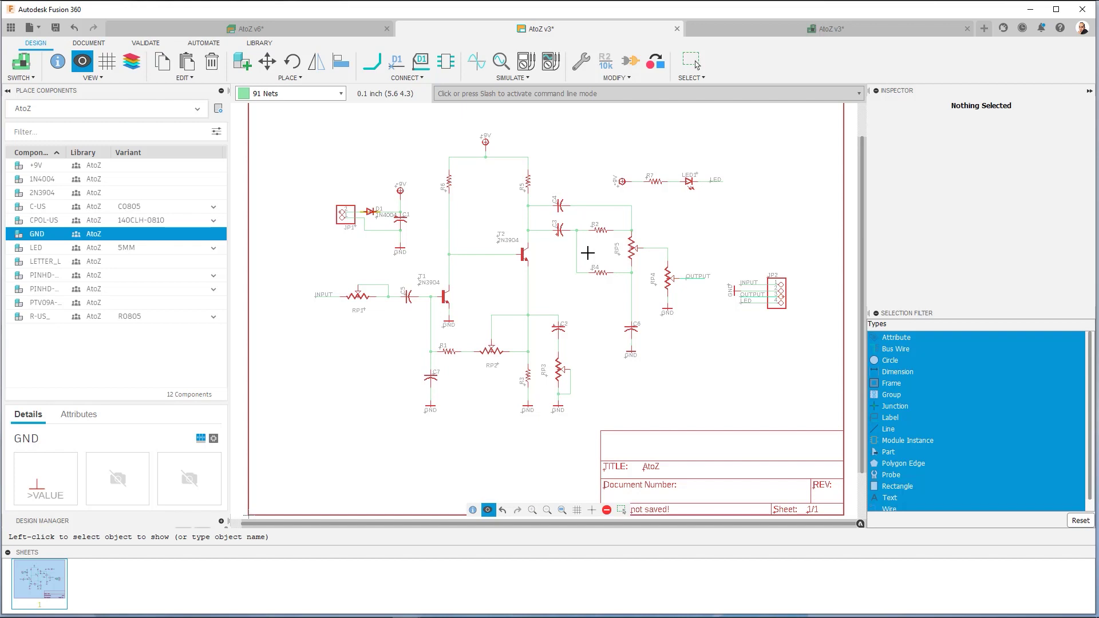
key("Escape")
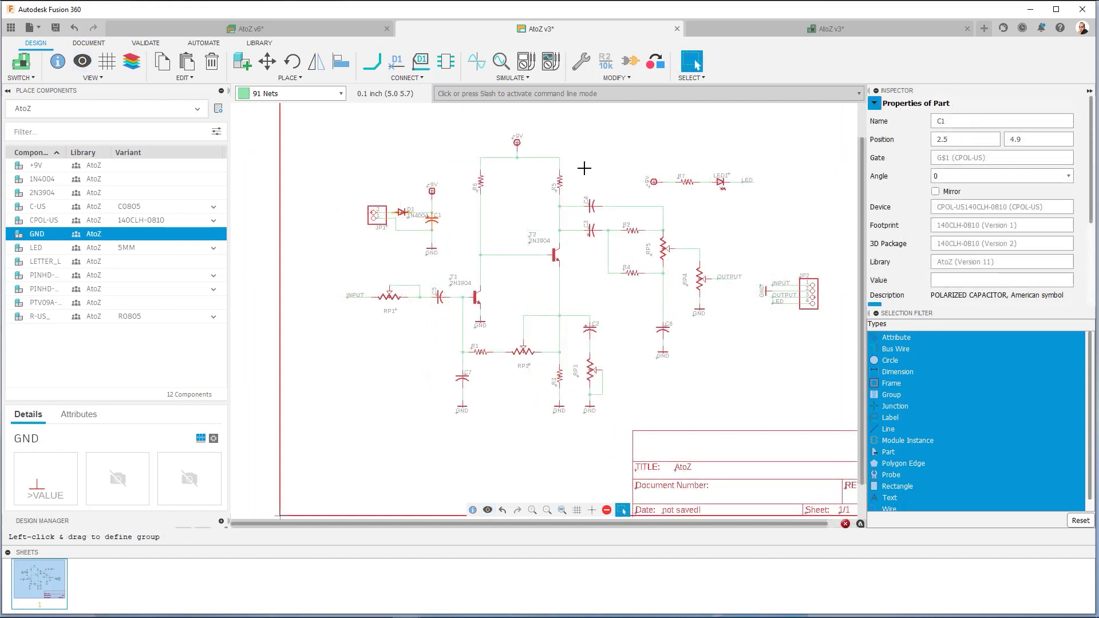
Assign the value 100u to the polarized capacitors C1, C2 and C3.
left_click(606, 60)
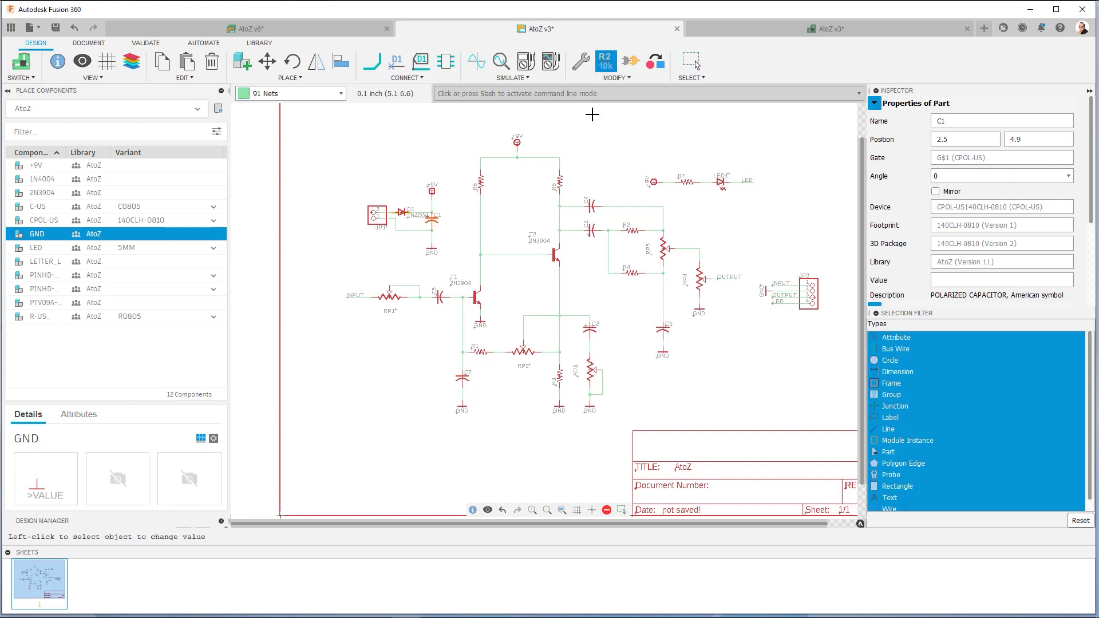
left_click(509, 95)
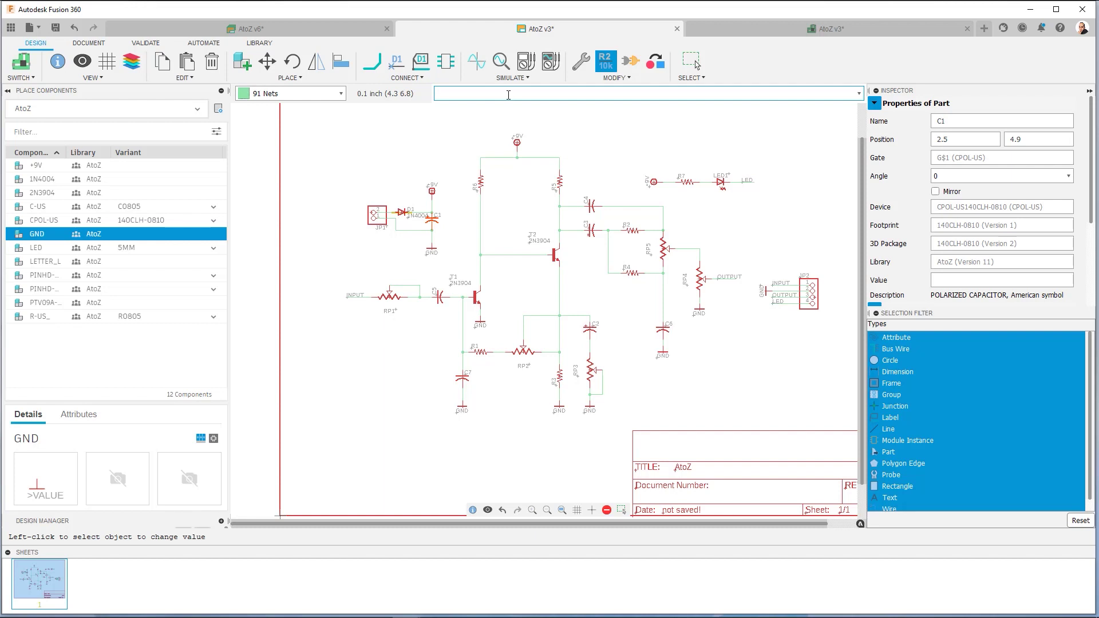
type("100u")
key("Return")
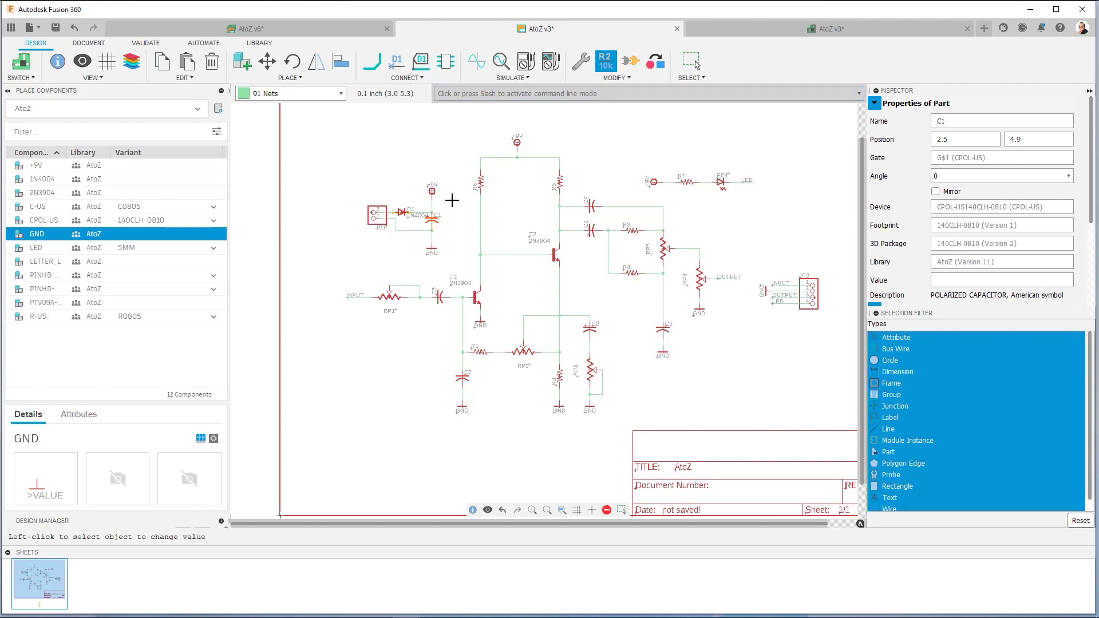
left_click(433, 221)
scroll(590, 229, "up", 2)
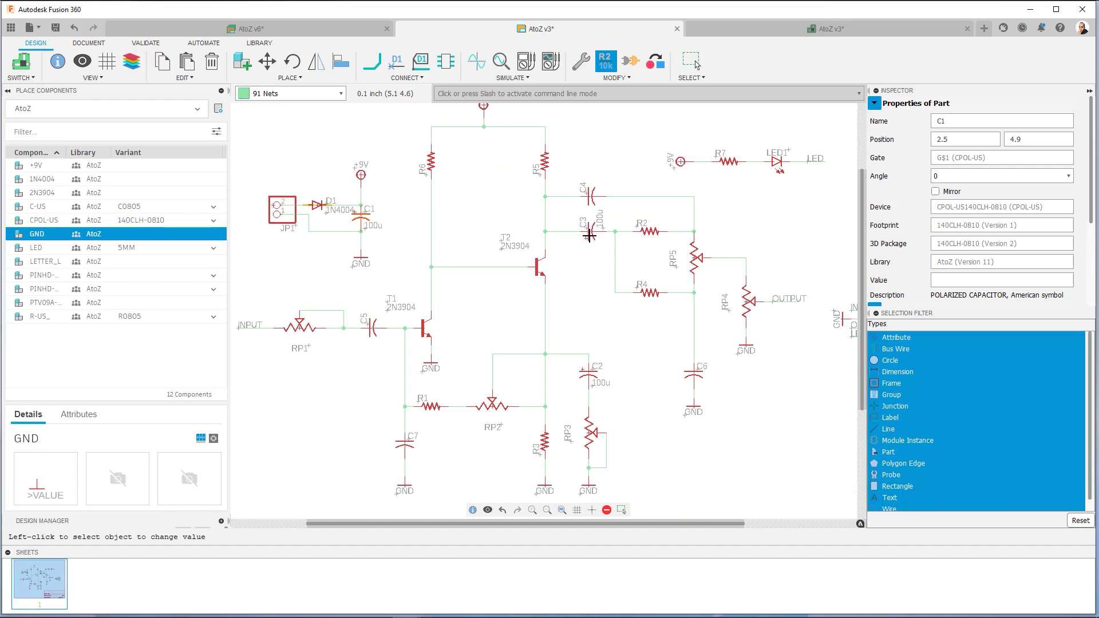
Assign the value 220n to capacitors C5 and C6, and 10n to capacitors C7 and C4.
left_click(490, 92)
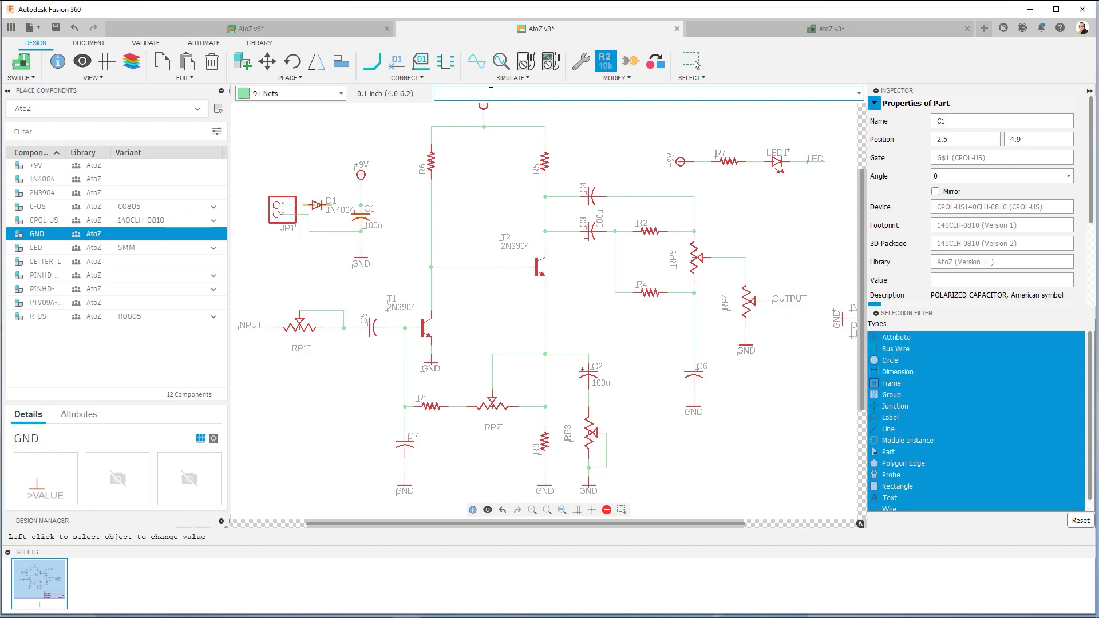
type("220n")
key("Return")
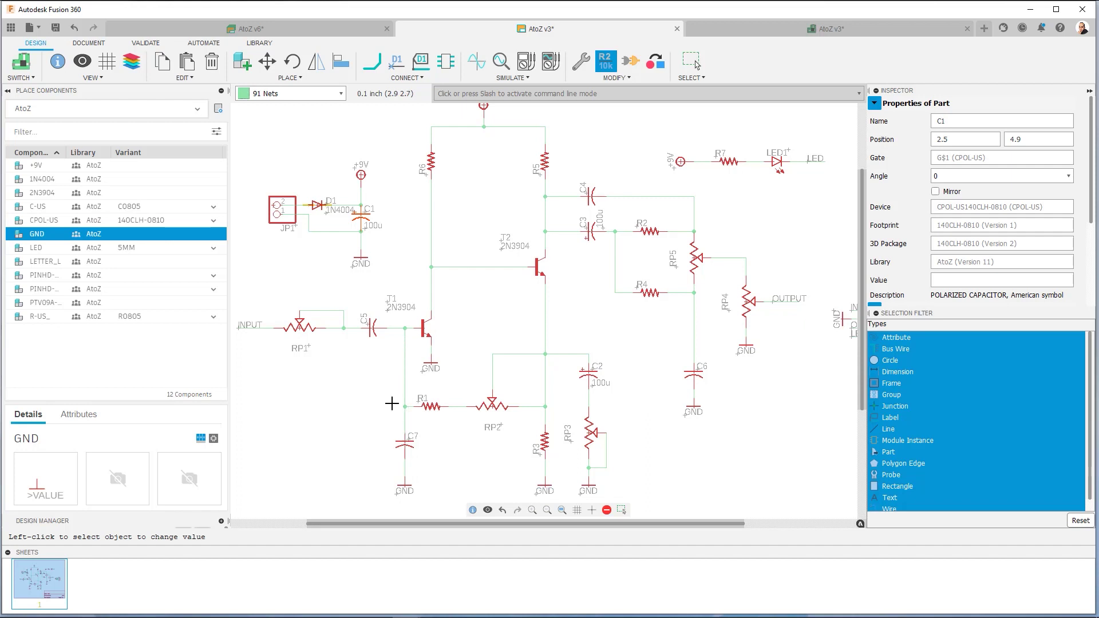
left_click(372, 329)
left_click(694, 376)
left_click(405, 444)
left_click(592, 196)
Assign the value 100k to RP1 and R1, 51k to R6, and 22k to R5.
left_click(300, 325)
left_click(433, 404)
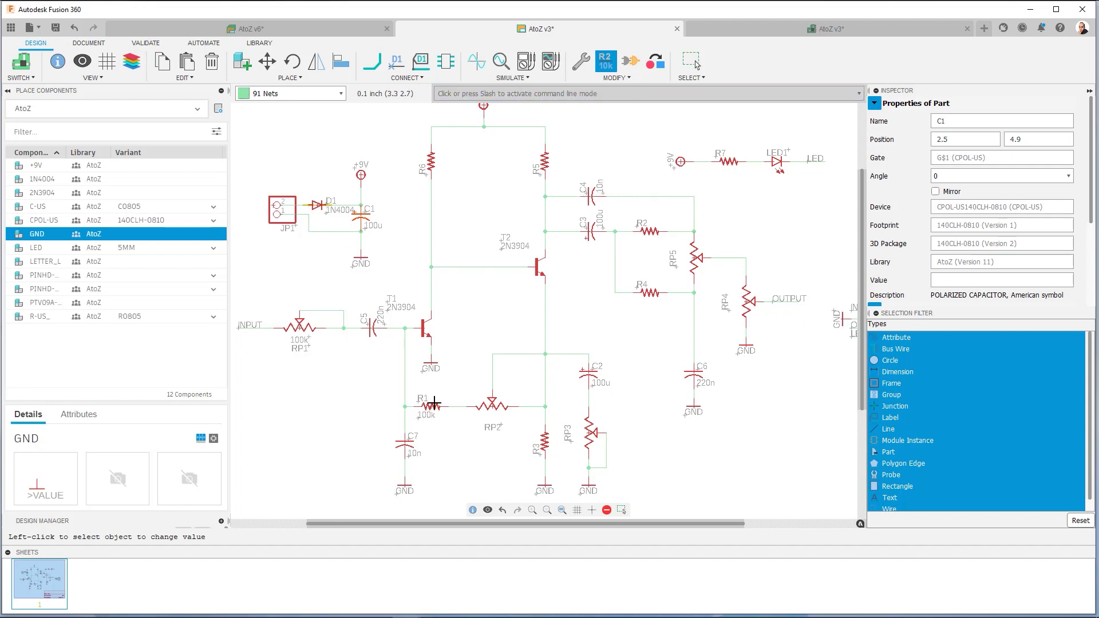
left_click(461, 93)
type("R6 51k")
key("Return")
type("22k")
key("Return")
left_click(545, 162)
Assign the value 10k to R2, 5.1k to R4, and 500k to RP2.
key("slash")
type("R2 10k")
key("Return")
key("slash")
type("R4 5.1k")
key("Return")
key("slash")
type("RP2 500k")
key("Return")
Assign the value 2.2k to resistor R3 and 2k to potentiometer RP3.
left_click(452, 96)
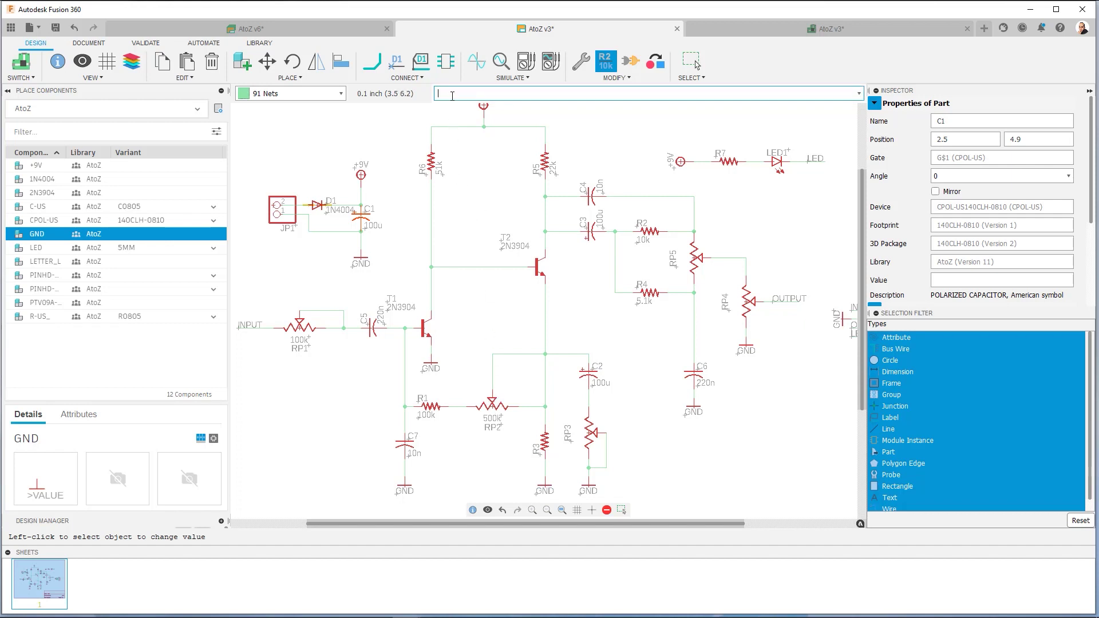
type("2.2k")
key("Return")
left_click(547, 441)
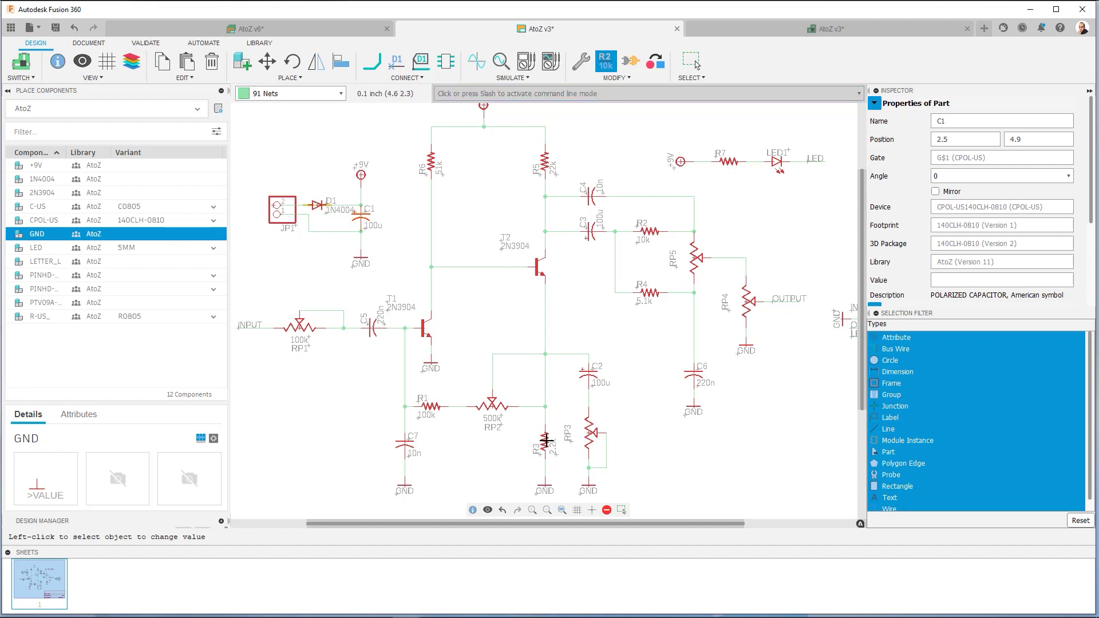
left_click(455, 92)
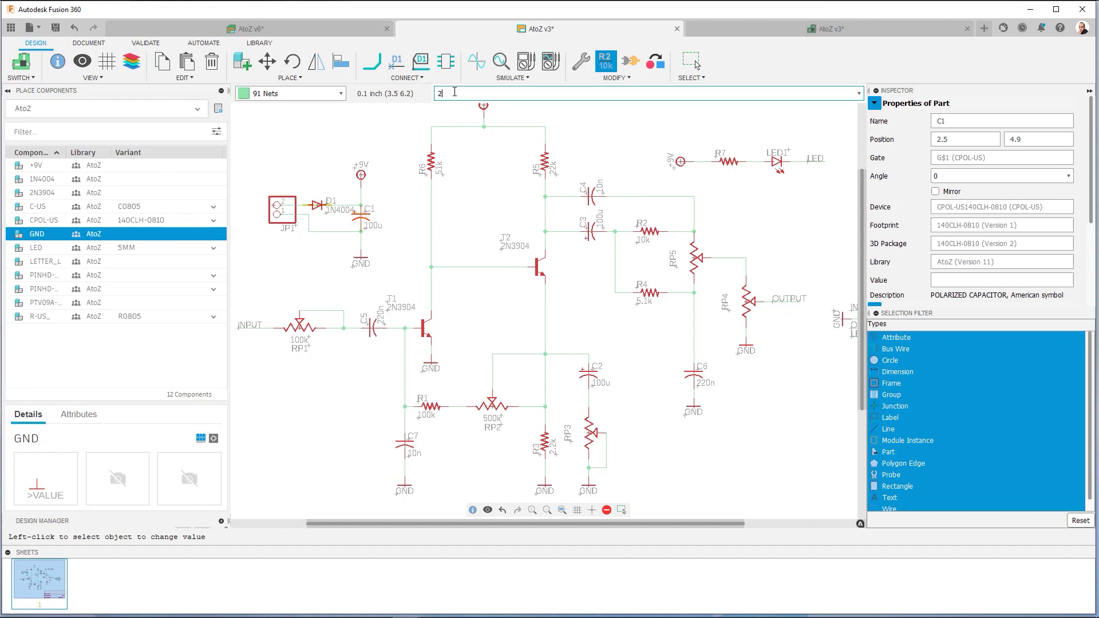
type("2k")
key("Return")
left_click(591, 434)
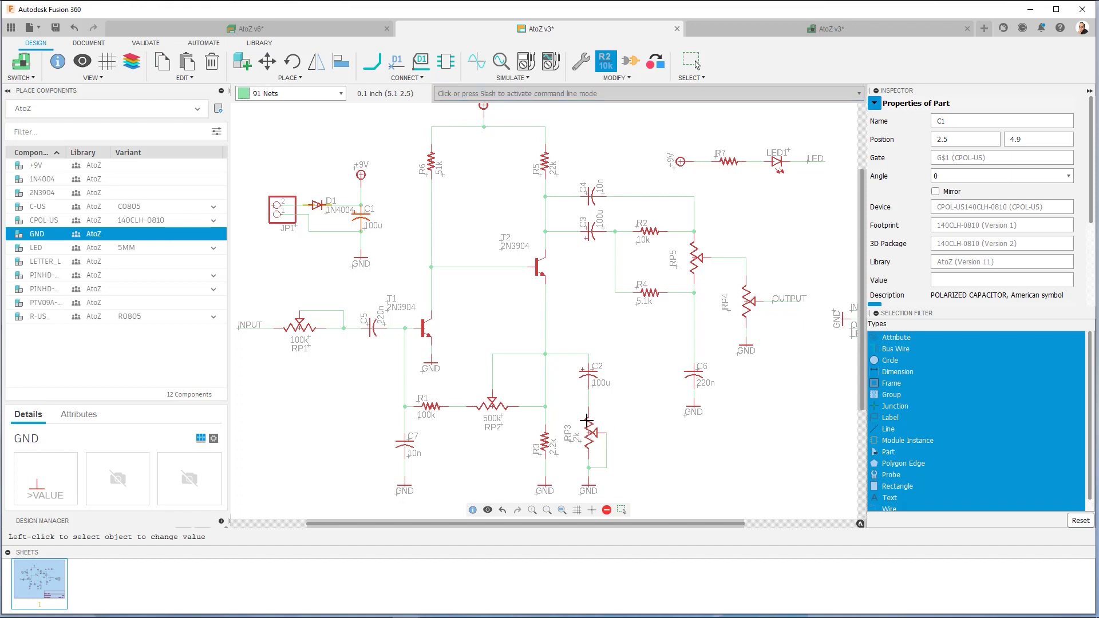
Assign the value 10k to potentiometers RP5 and RP4.
left_click(498, 92)
type("10k")
key("Return")
left_click(696, 258)
left_click(747, 301)
scroll(734, 220, "down", 2)
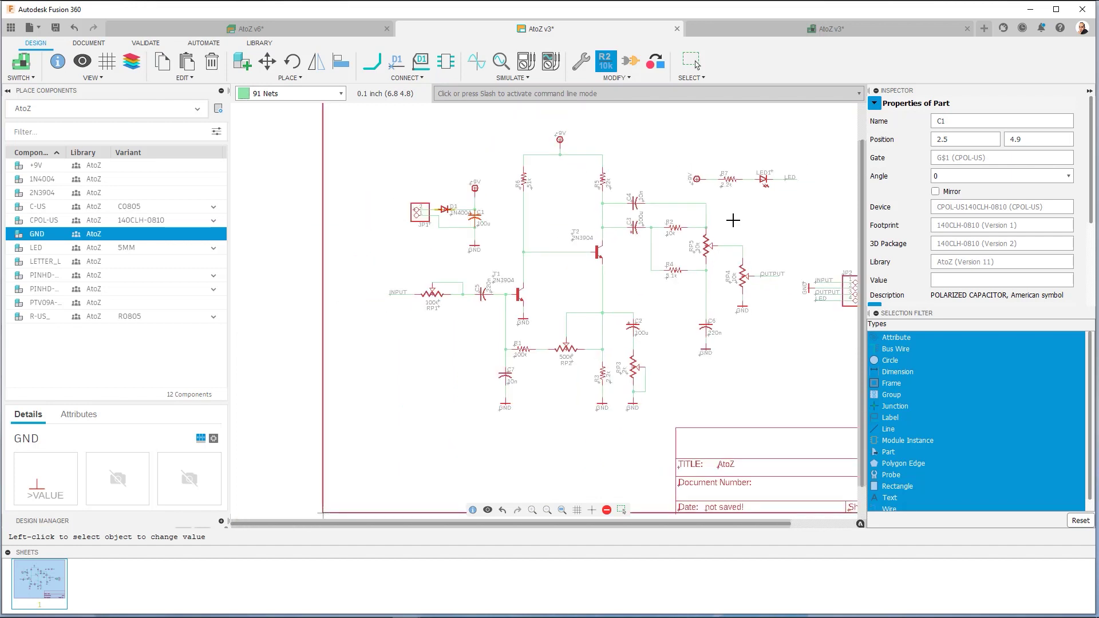
Move the power input block with JP1, D1 and C1 into the upper-left corner of the sheet frame.
scroll(733, 220, "down", 3)
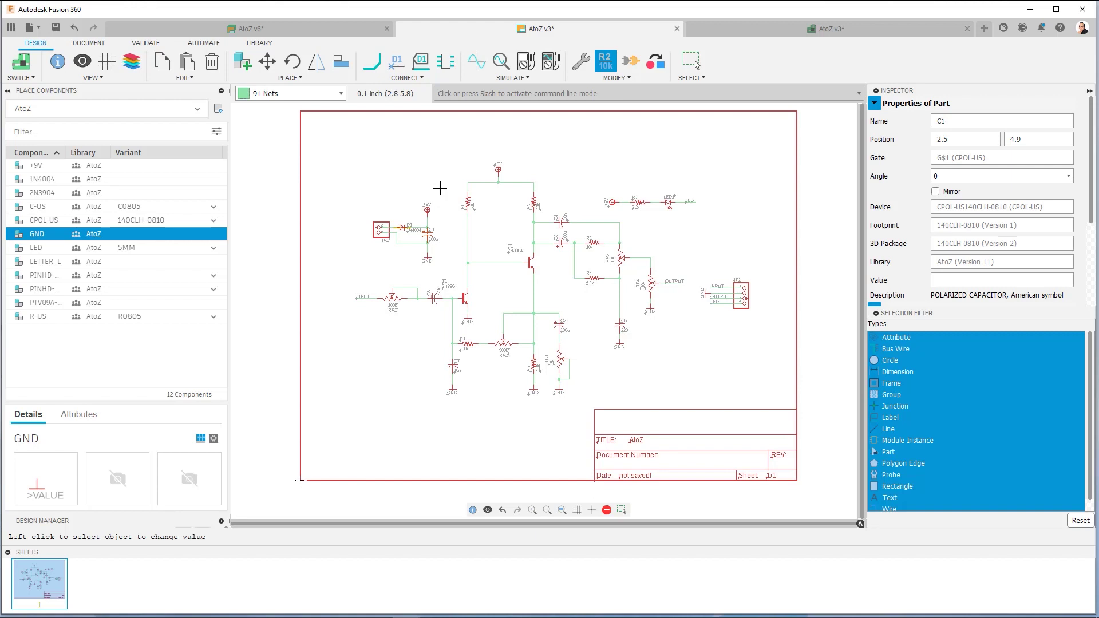
key("Escape")
left_click_drag(440, 195, 368, 275)
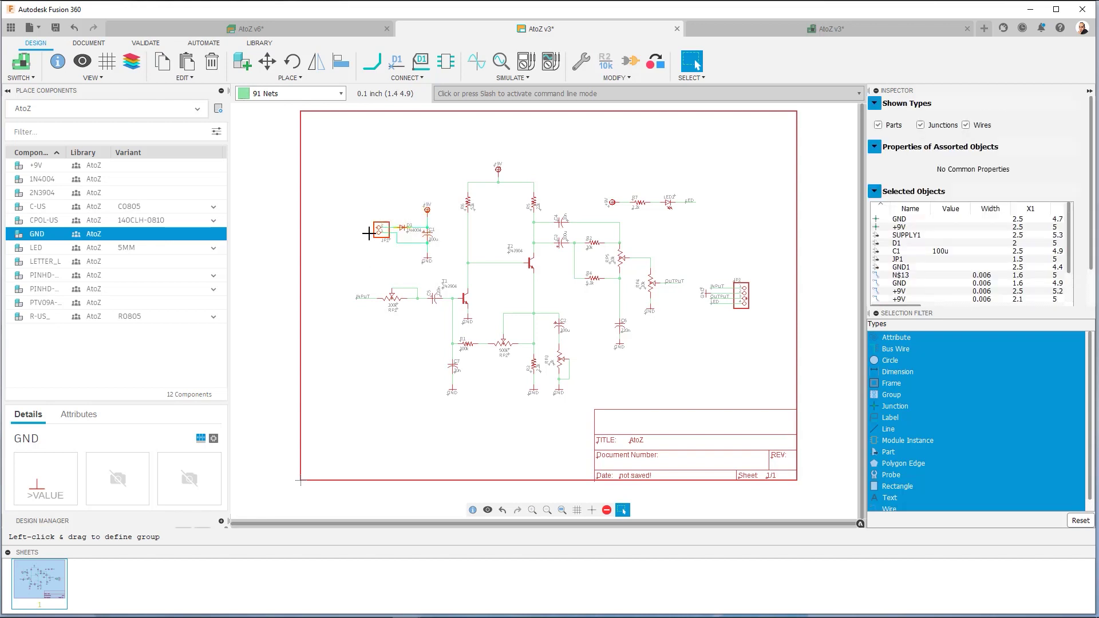
key("m")
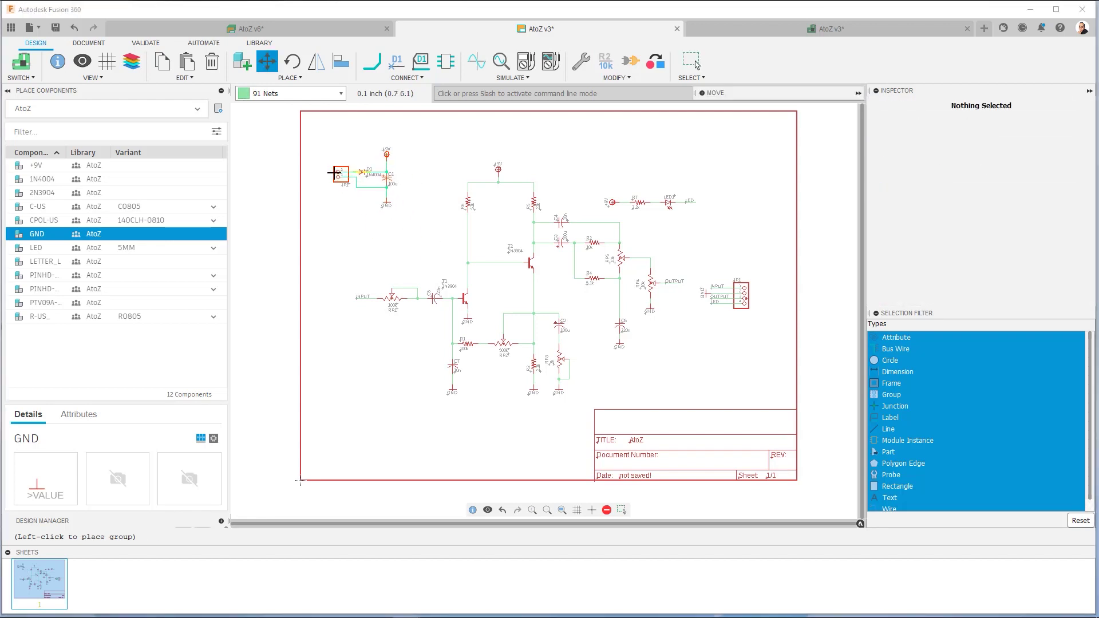
left_click(338, 162)
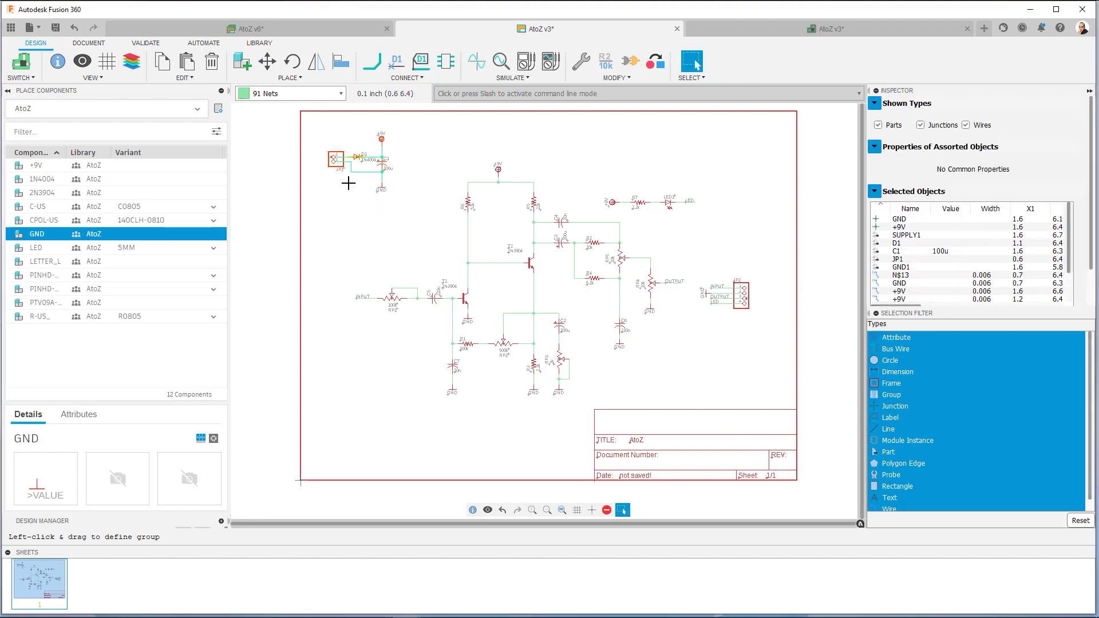
Move connector JP2 with its net labels and ground symbol into the upper-right corner of the sheet frame.
left_click(736, 358)
left_click_drag(754, 273, 700, 322)
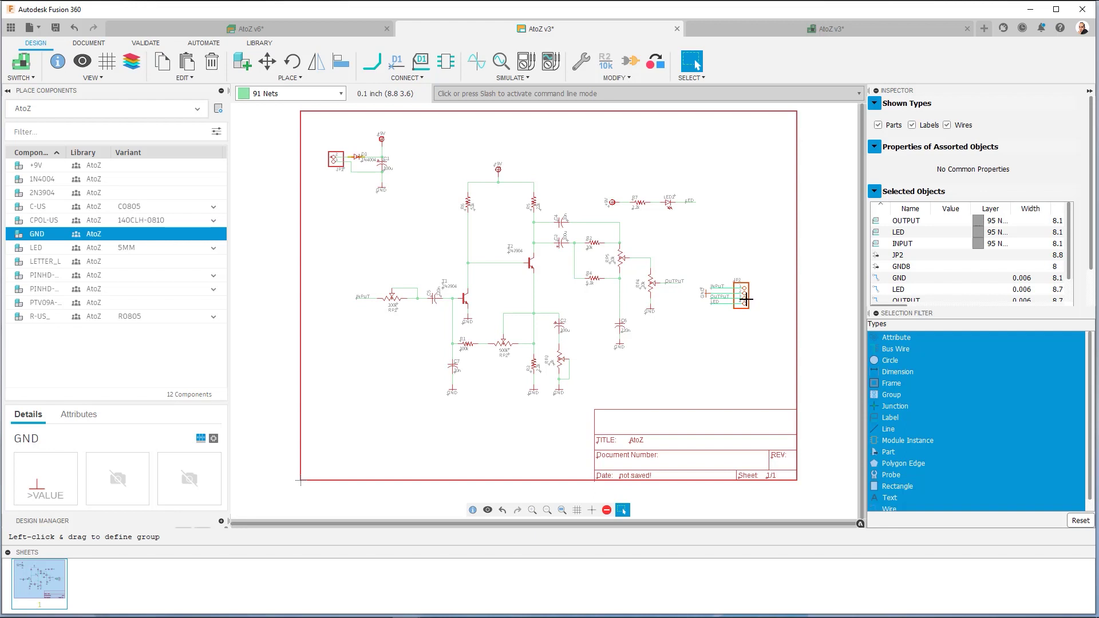
key("m")
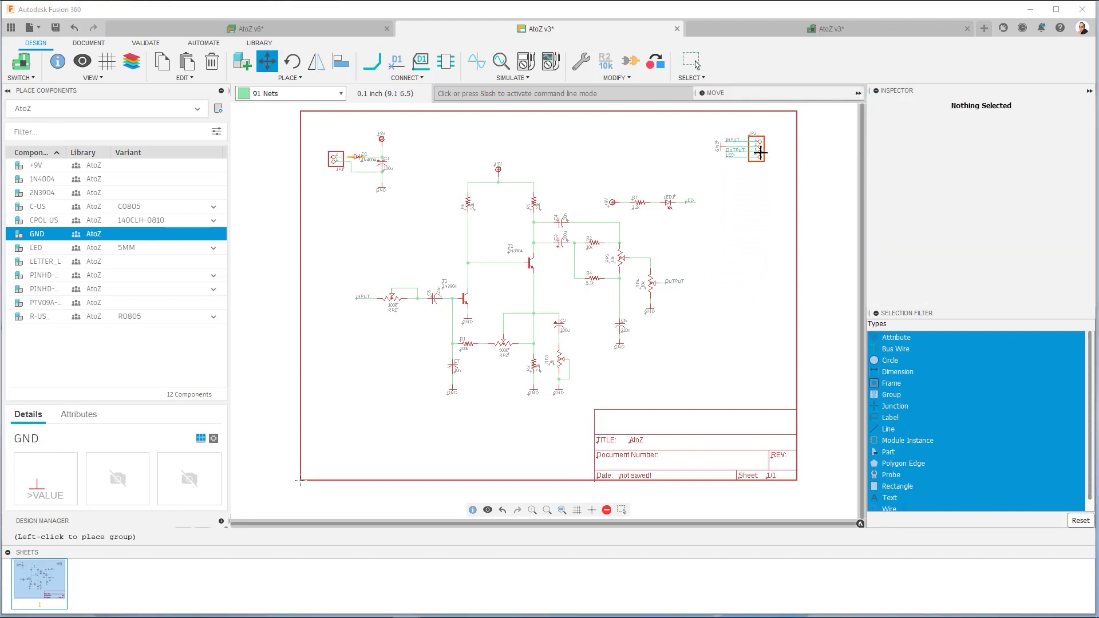
left_click(760, 148)
key("Escape")
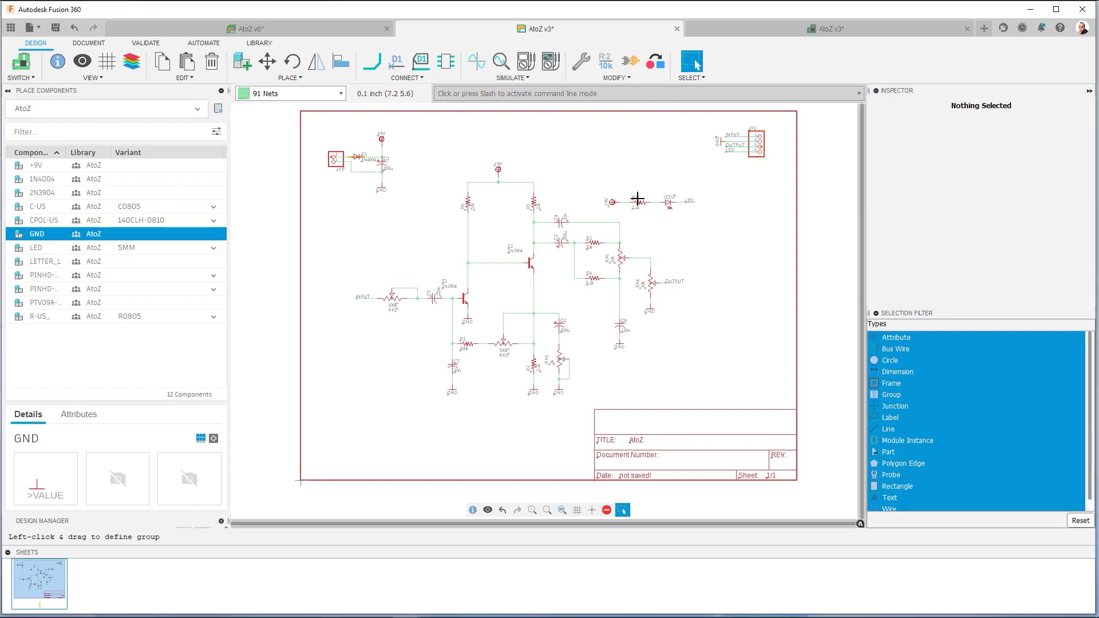
Move the LED circuit with its +9V supply, R7 and LED1 up near the sheet's top edge, just left of JP2.
scroll(598, 195, "up", 3)
scroll(594, 182, "down", 2)
scroll(598, 170, "up", 2)
left_click_drag(597, 170, 753, 219)
key("m")
right_click(653, 195, "ctrl")
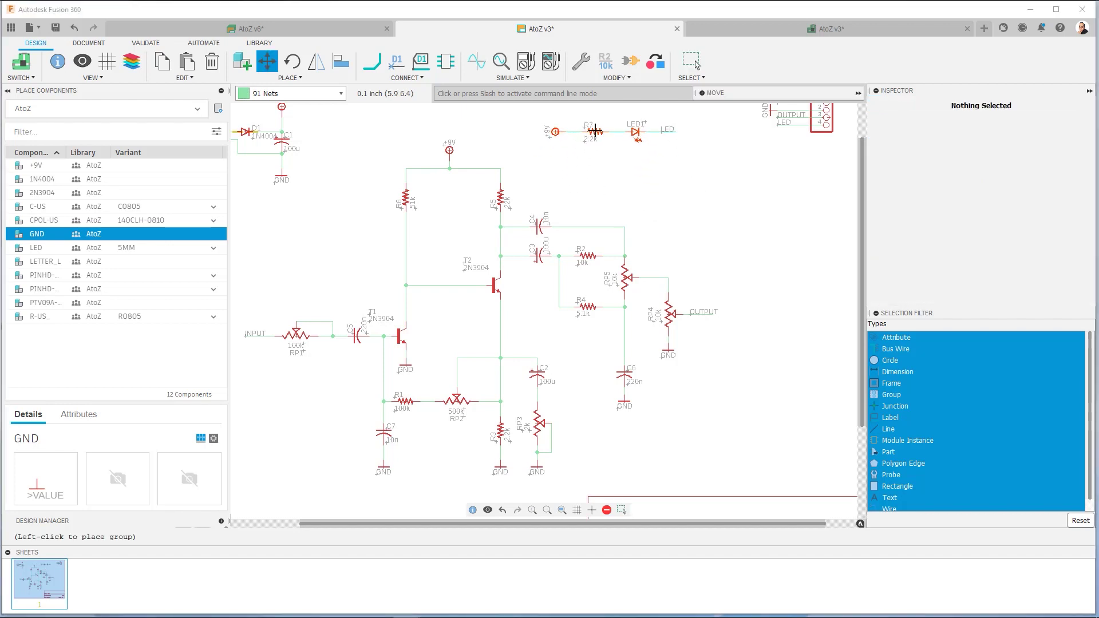
scroll(595, 131, "down", 4)
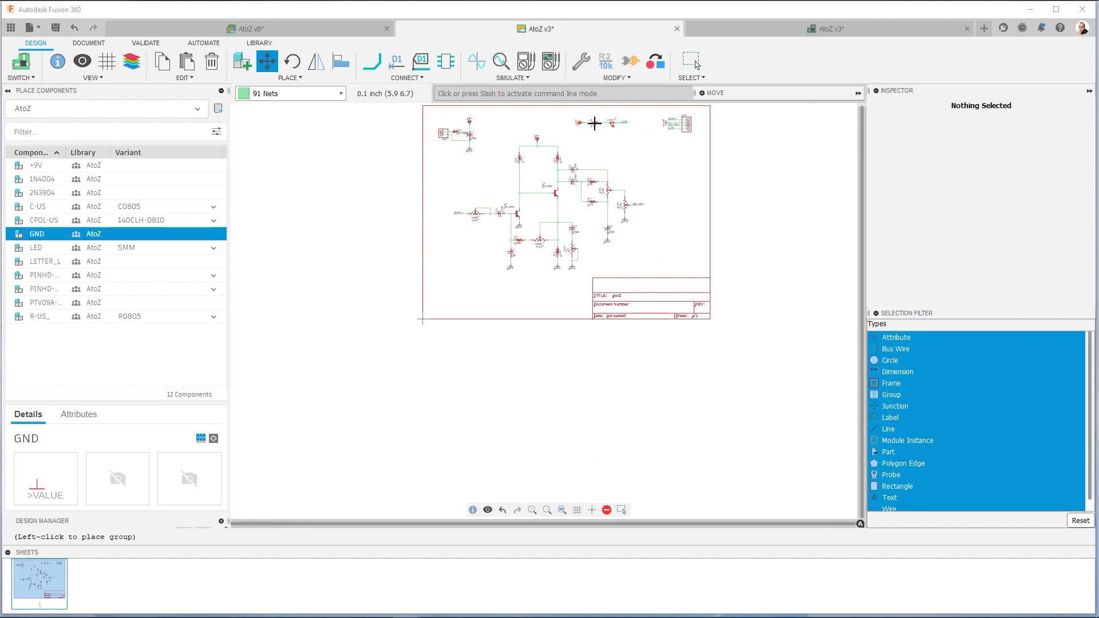
left_click(595, 123)
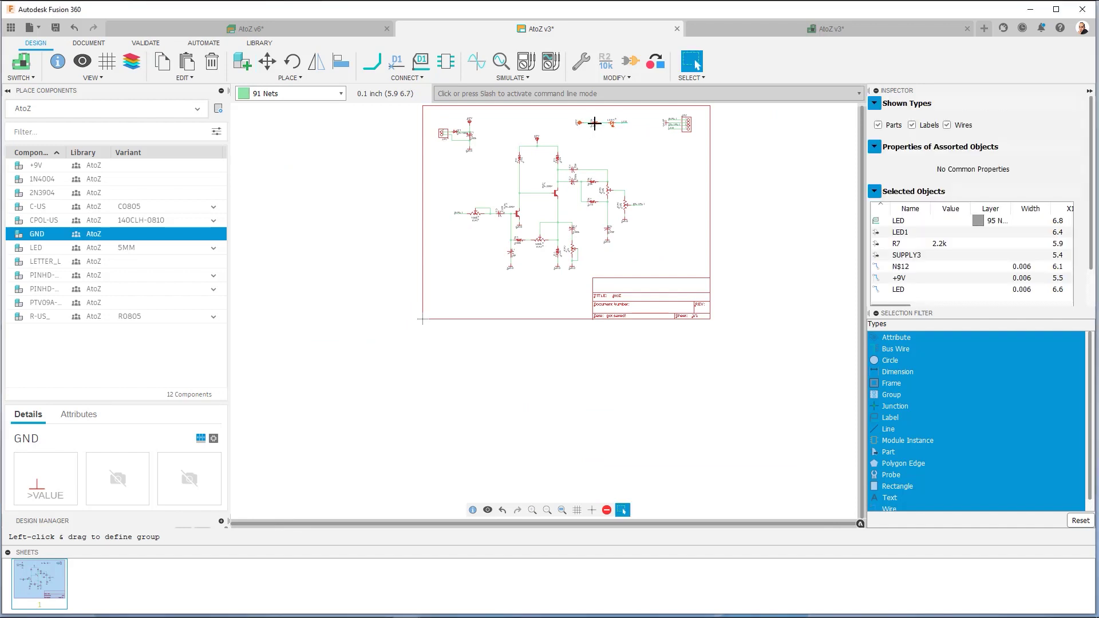
key("Escape")
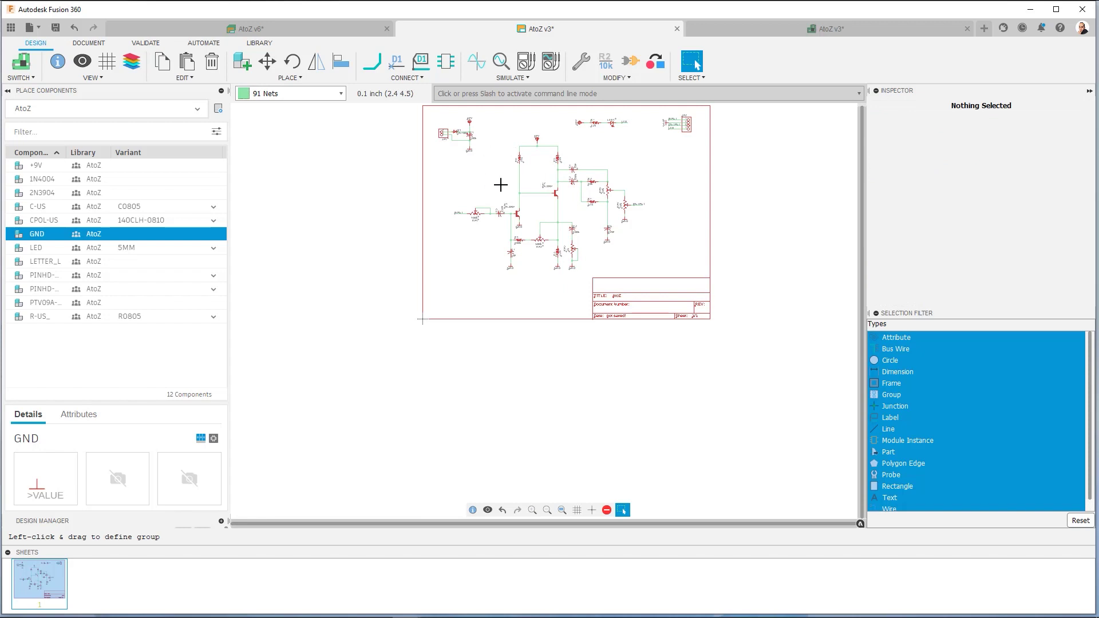
Group the whole main transistor circuit with a polygon and move it about 0.5 inch to the right on the sheet.
scroll(501, 182, "up", 3)
middle_click_drag(478, 273, 481, 253)
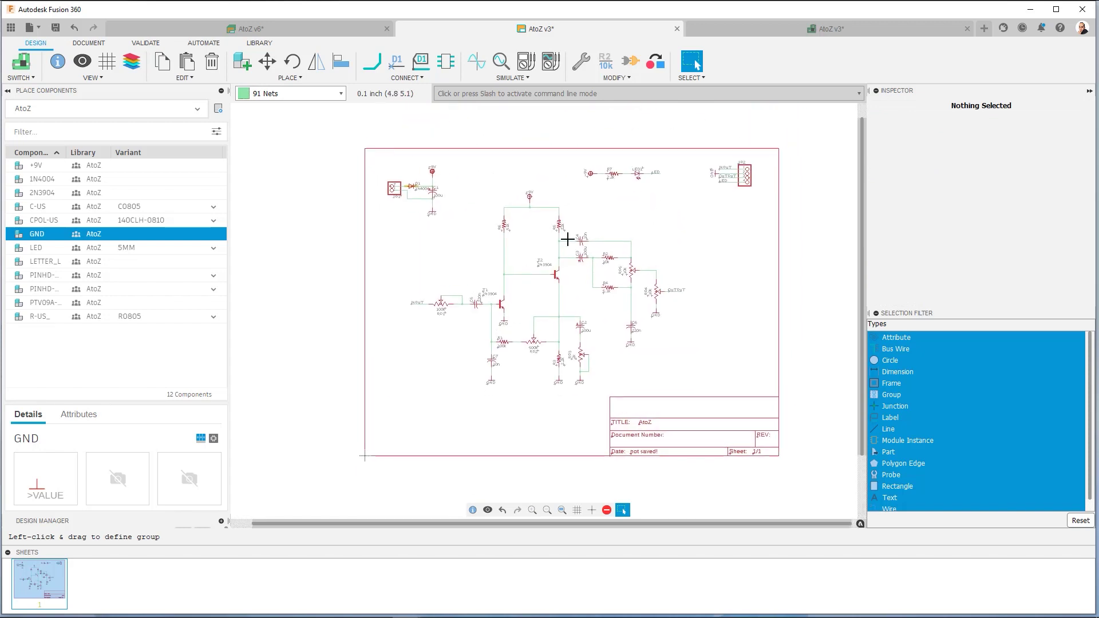
left_click(704, 85)
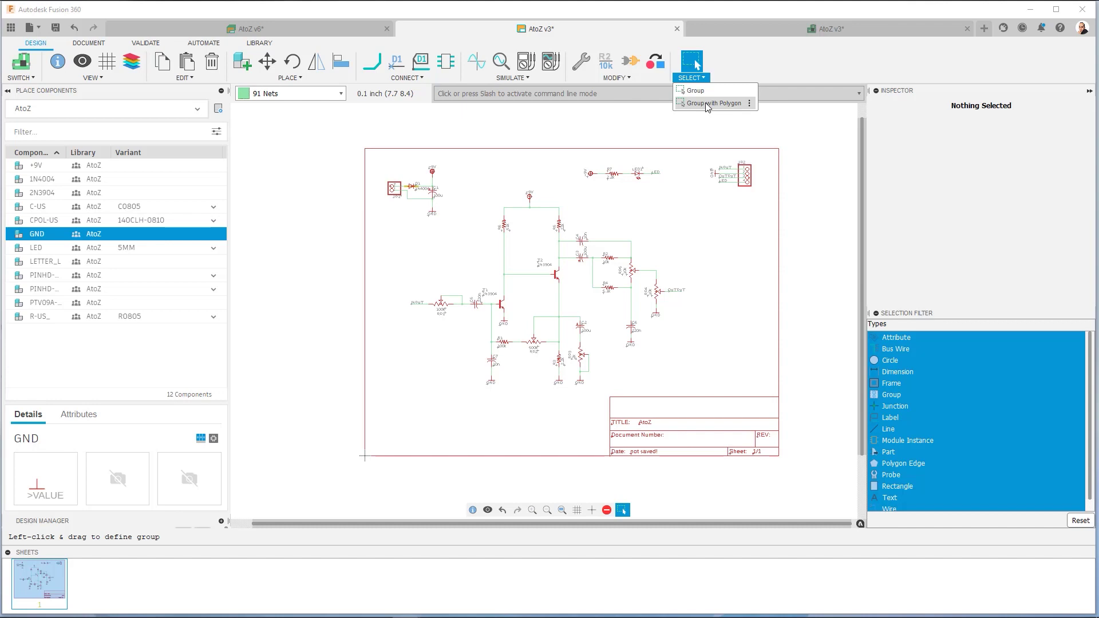
left_click(705, 102)
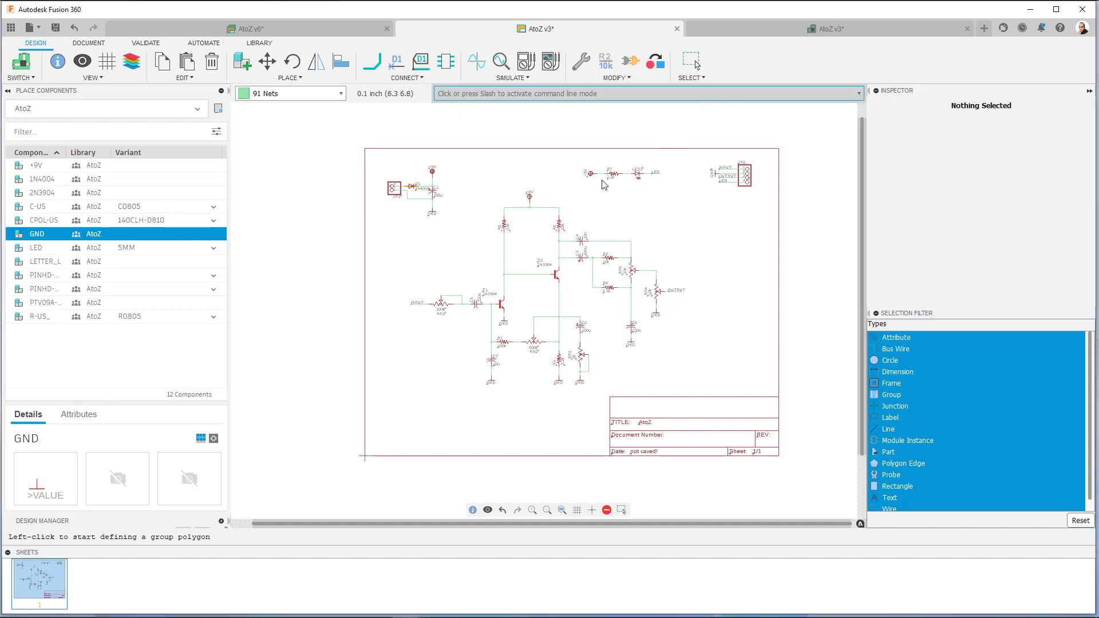
left_click(525, 185)
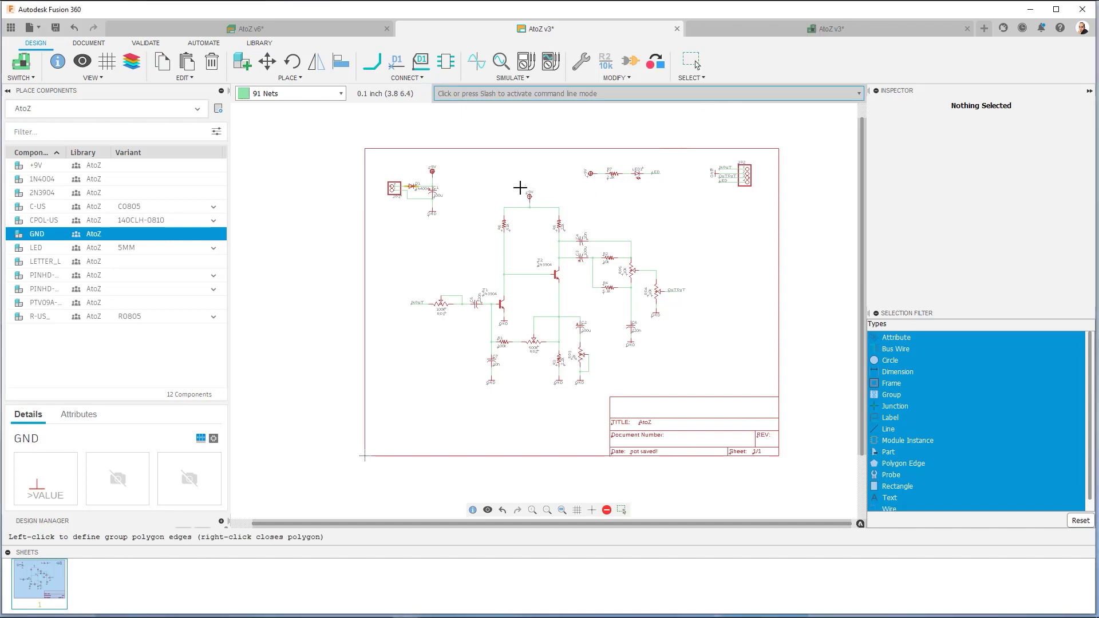
left_click(393, 284)
left_click(406, 373)
left_click(493, 423)
left_click(595, 399)
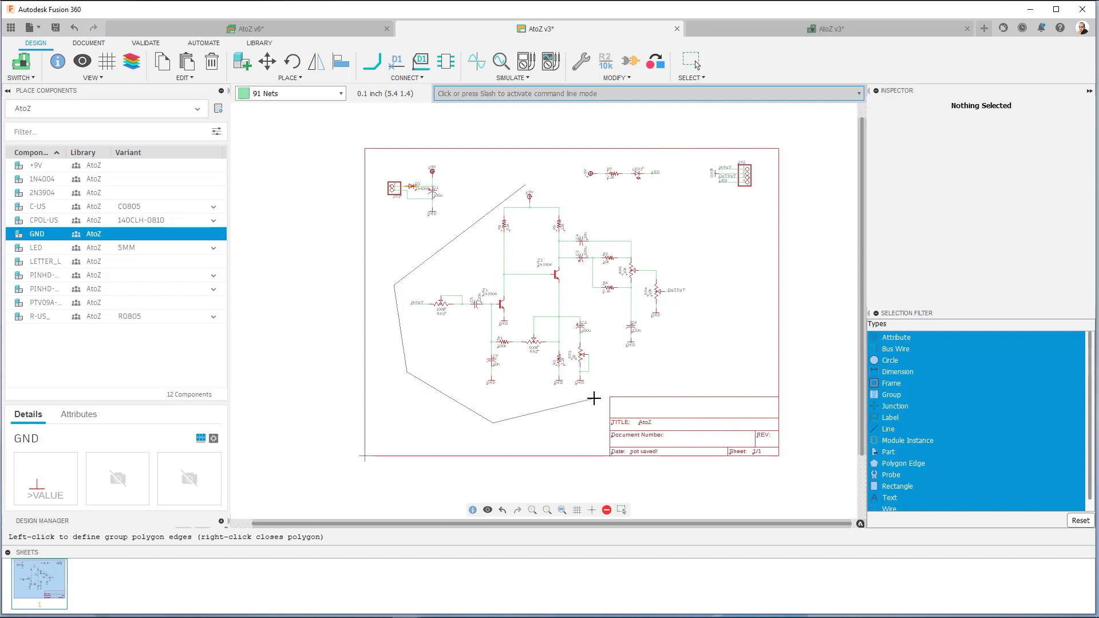
left_click(631, 368)
left_click(693, 336)
left_click(698, 264)
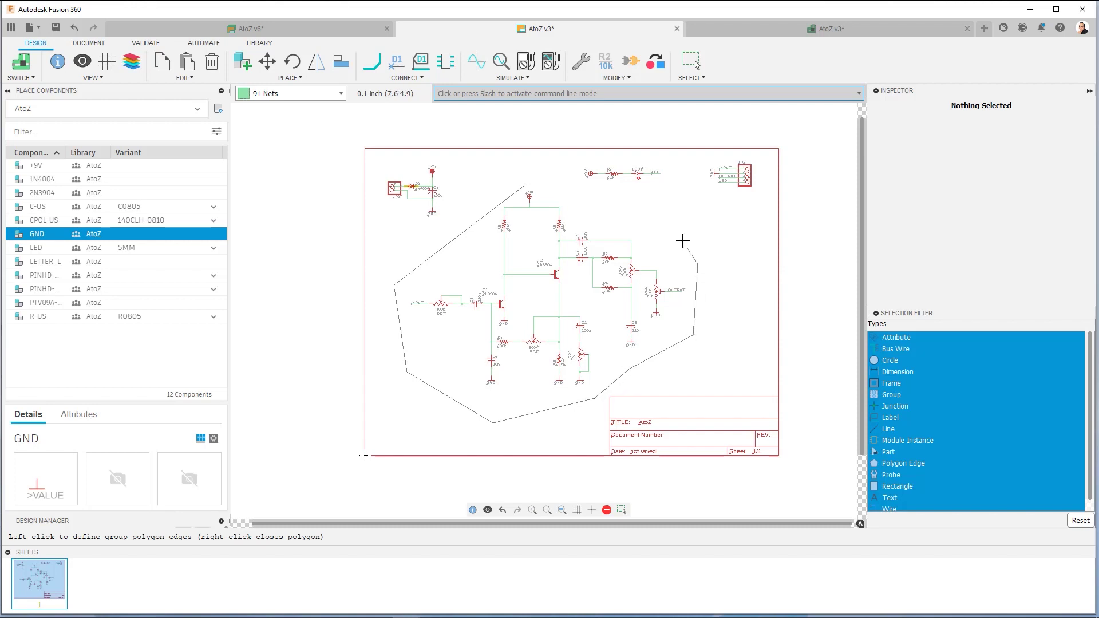
left_click(647, 222)
right_click(537, 180)
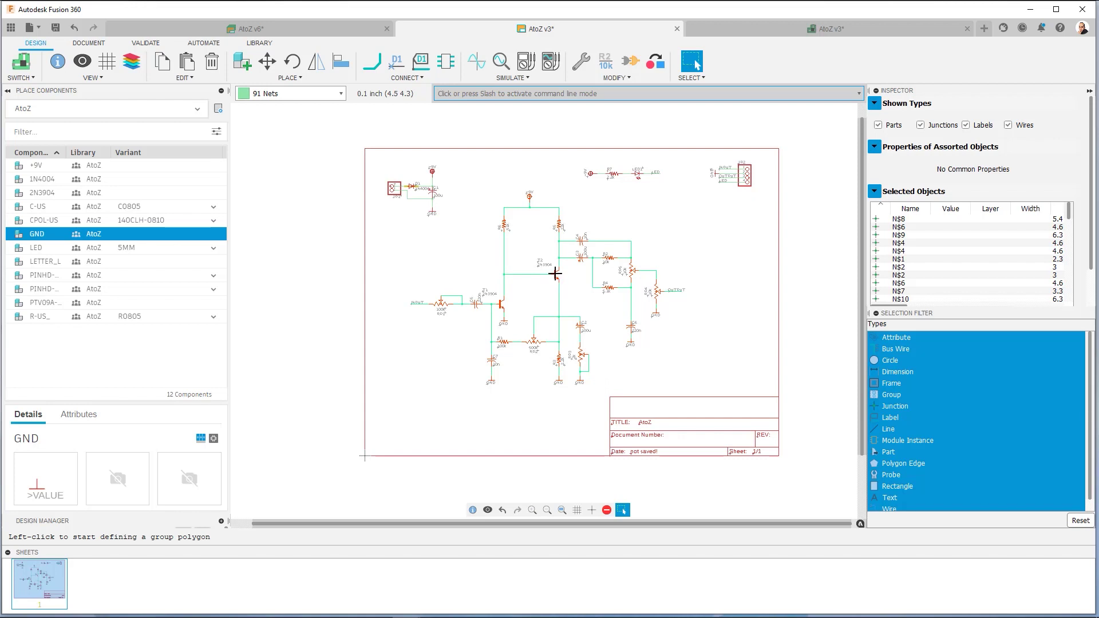
key("m")
right_click(559, 276, "ctrl")
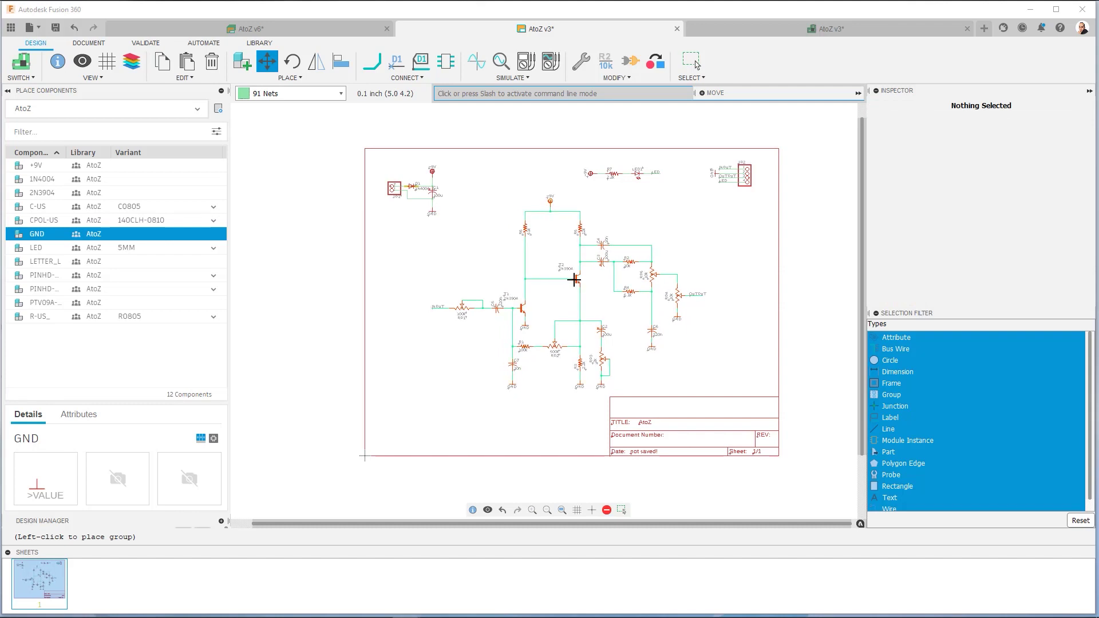
left_click(575, 279)
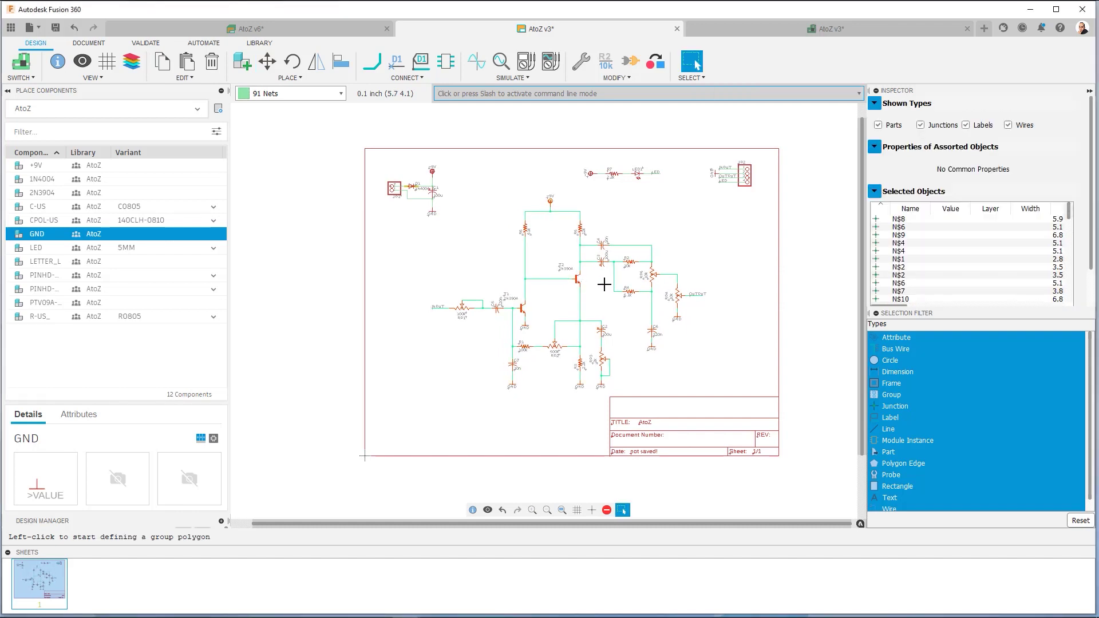
key("Escape")
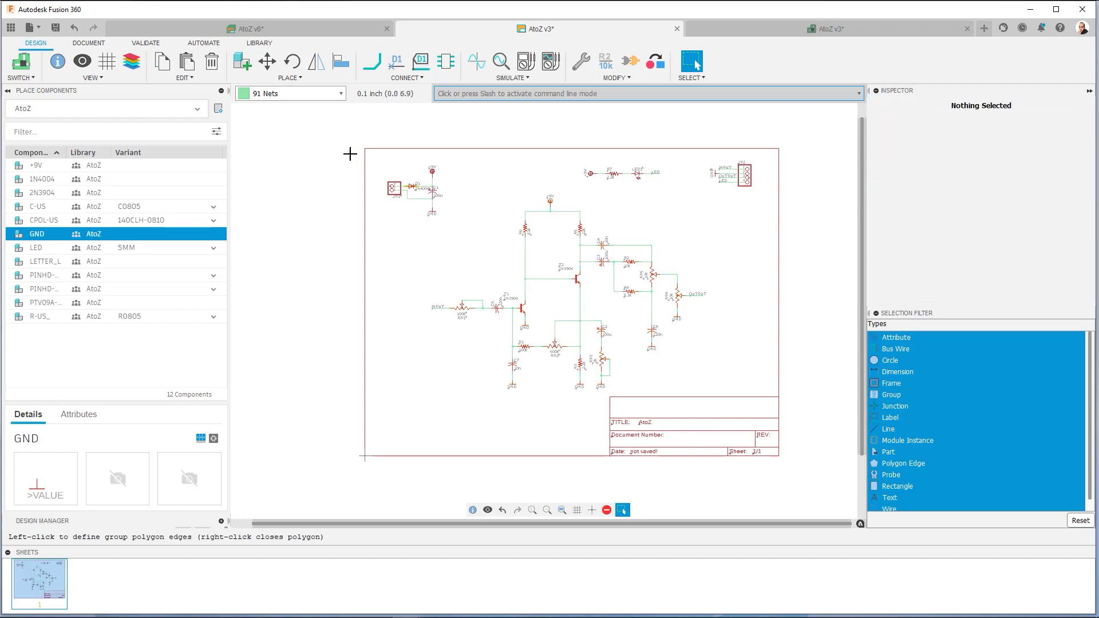
Filter the design's objects in the Design Manager to parts whose name matches RP*.
left_click(243, 64)
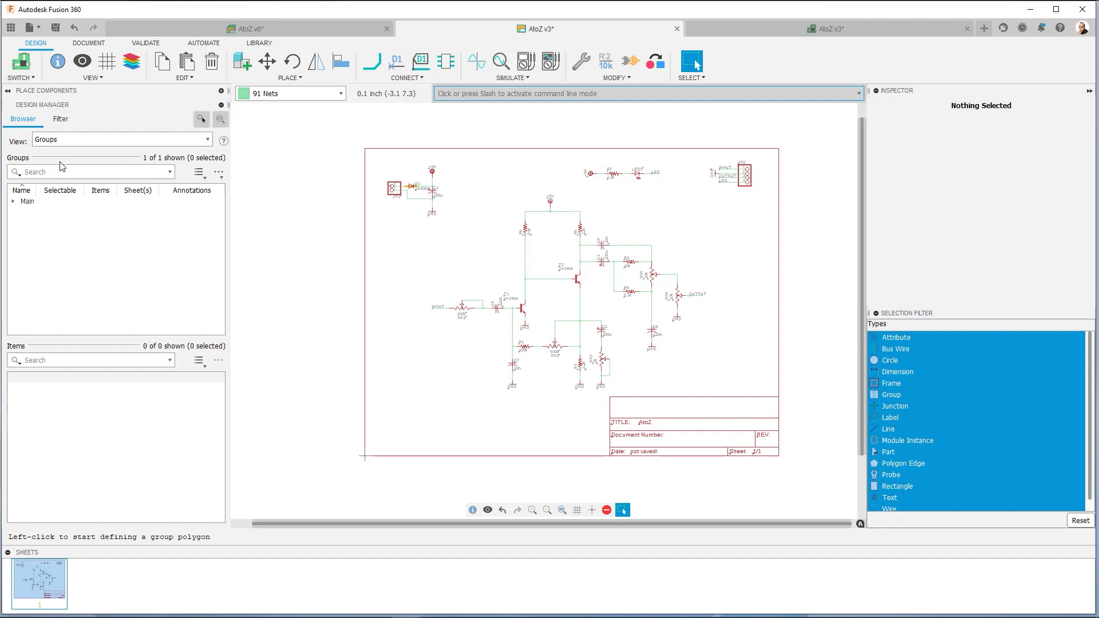
left_click(60, 120)
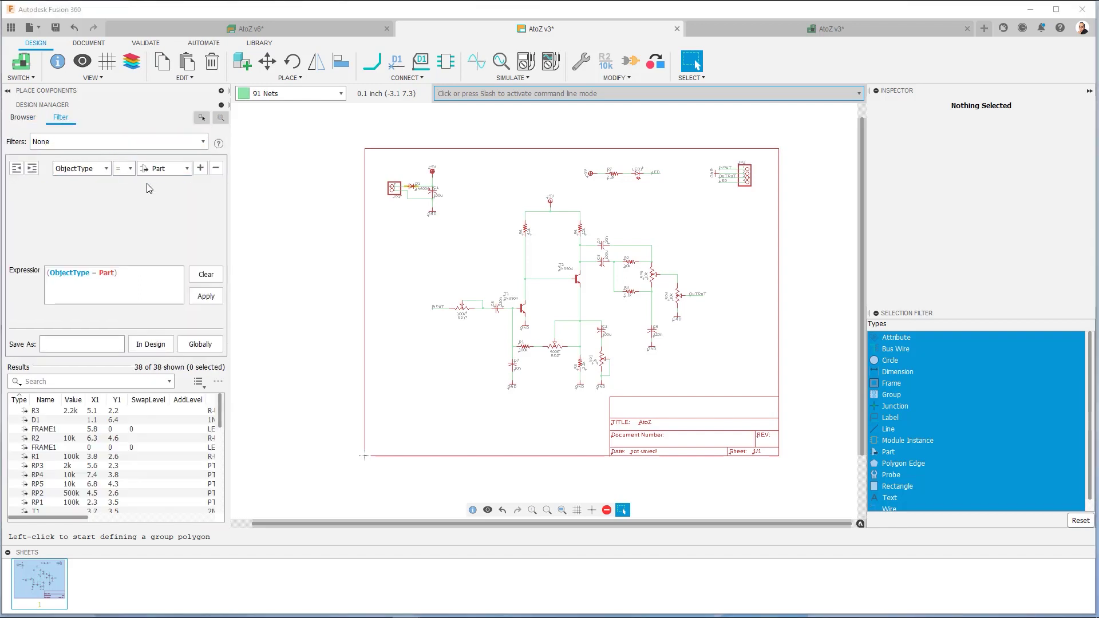
left_click(200, 168)
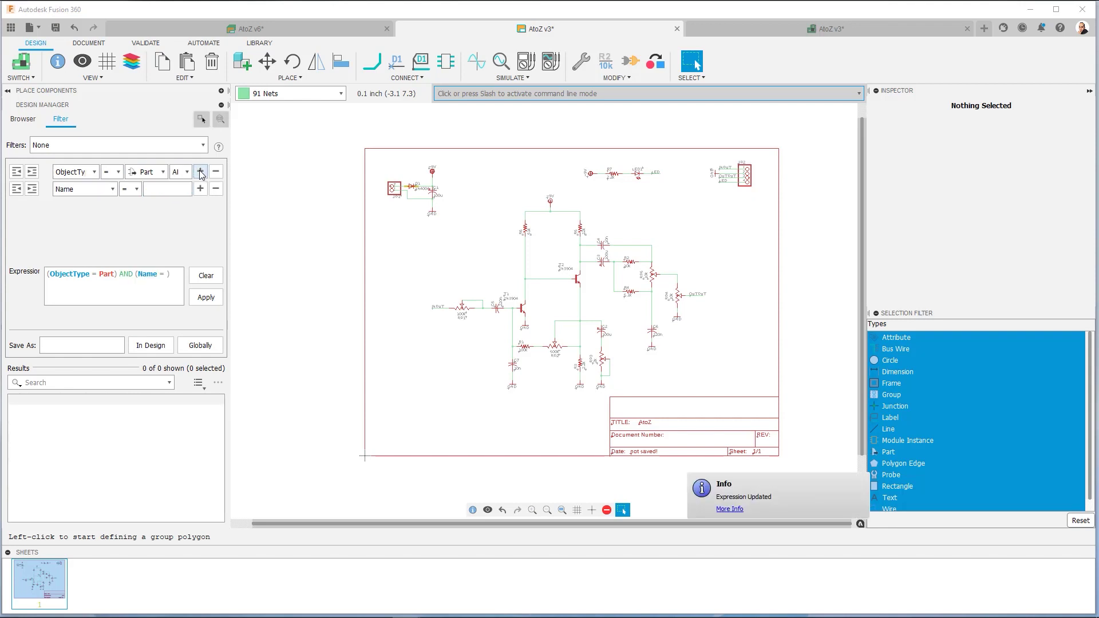
left_click(150, 189)
type("R*")
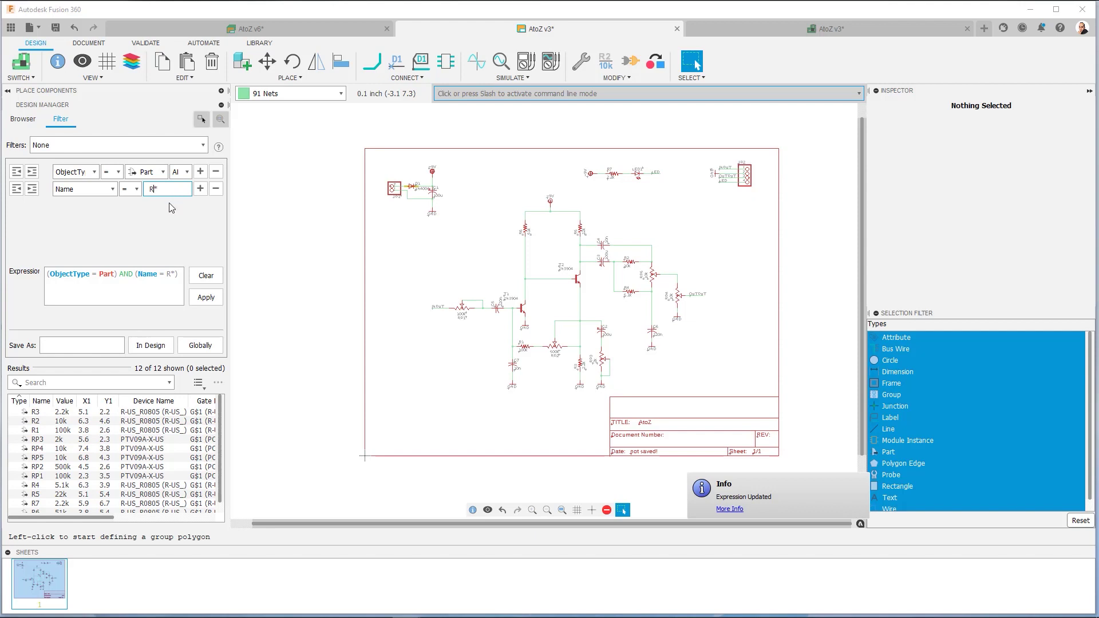
type("P")
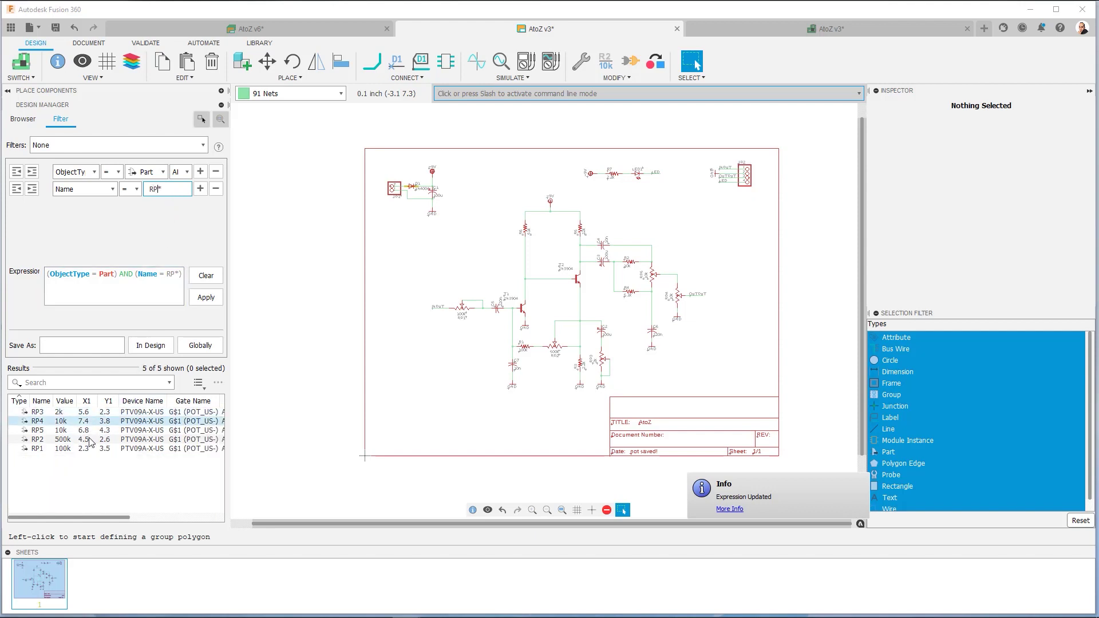
Select all filtered potentiometers from RP3 through RP1 to locate them in the schematic, then clear the selection.
left_click(123, 412)
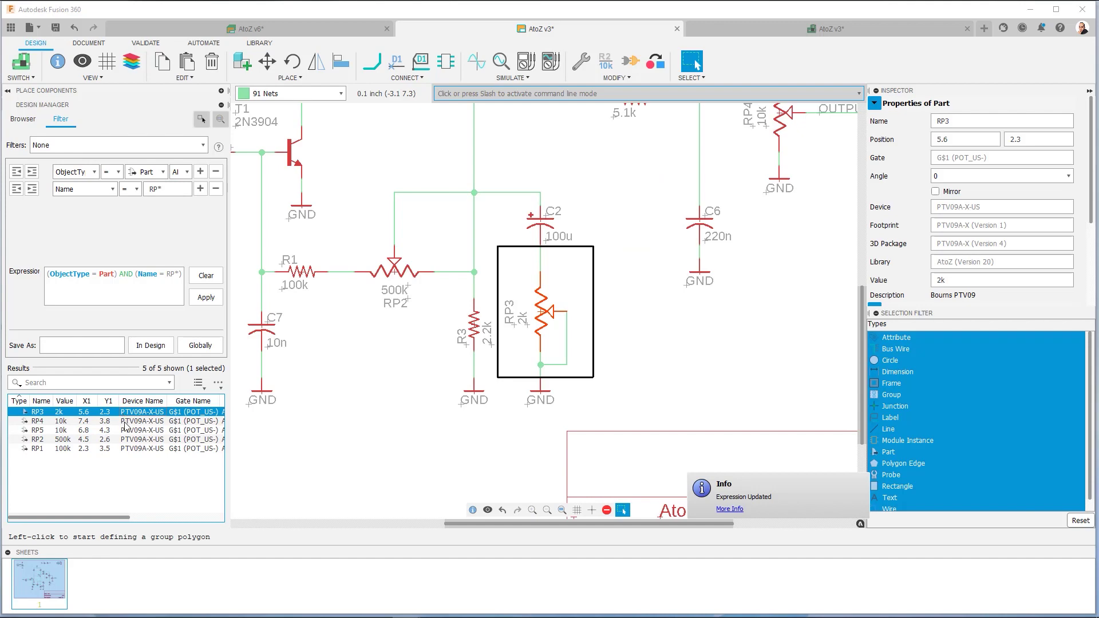
left_click(130, 449, "shift")
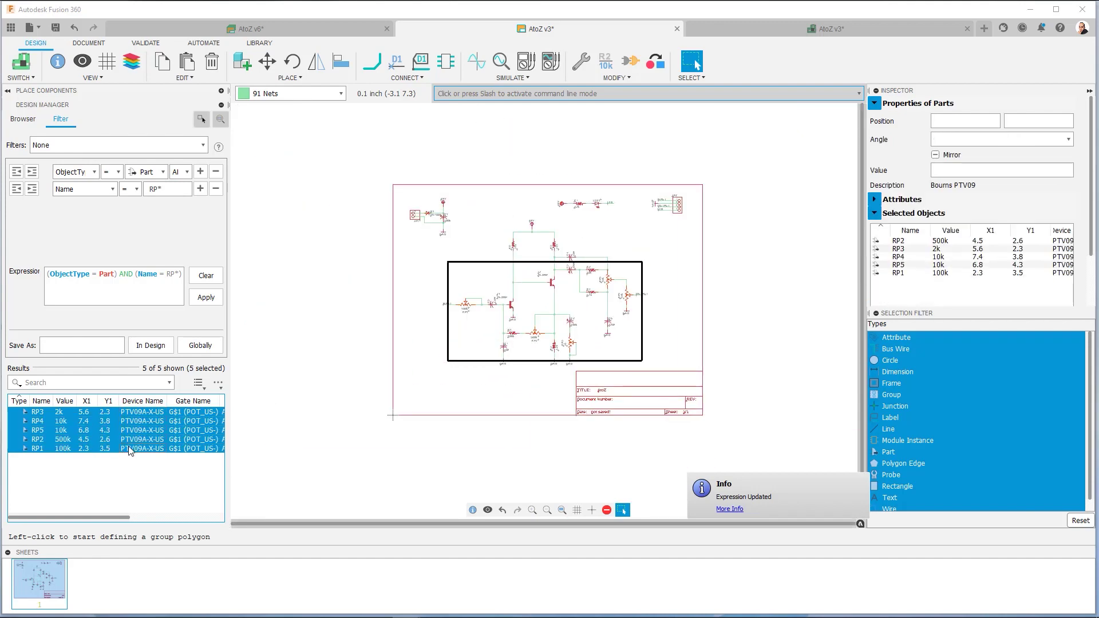
scroll(499, 302, "up", 4)
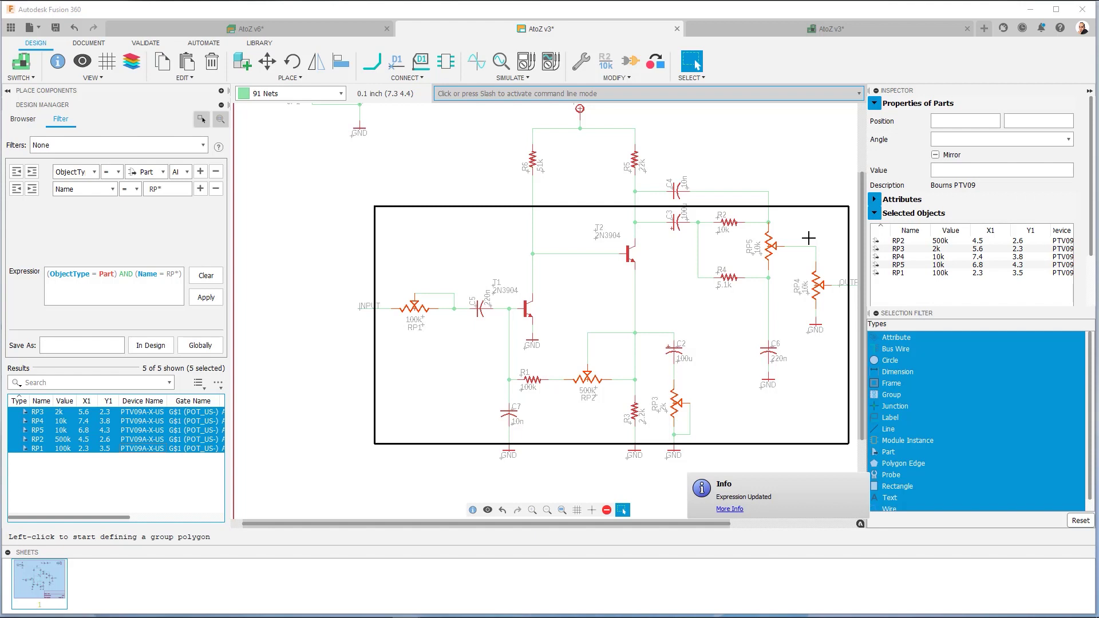
left_click(710, 304)
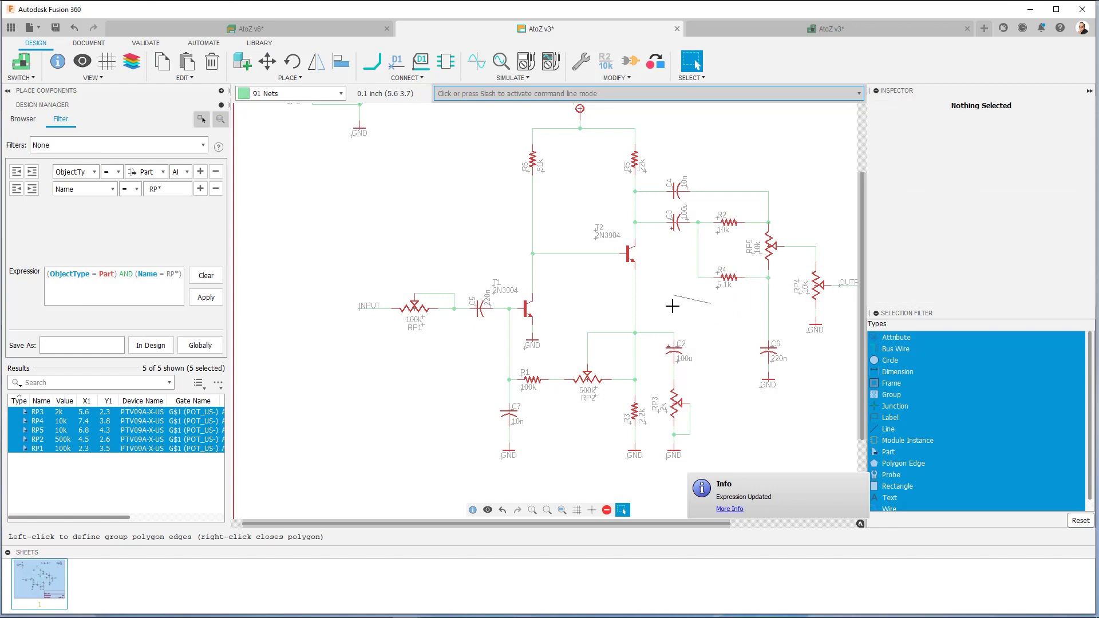
key("Escape")
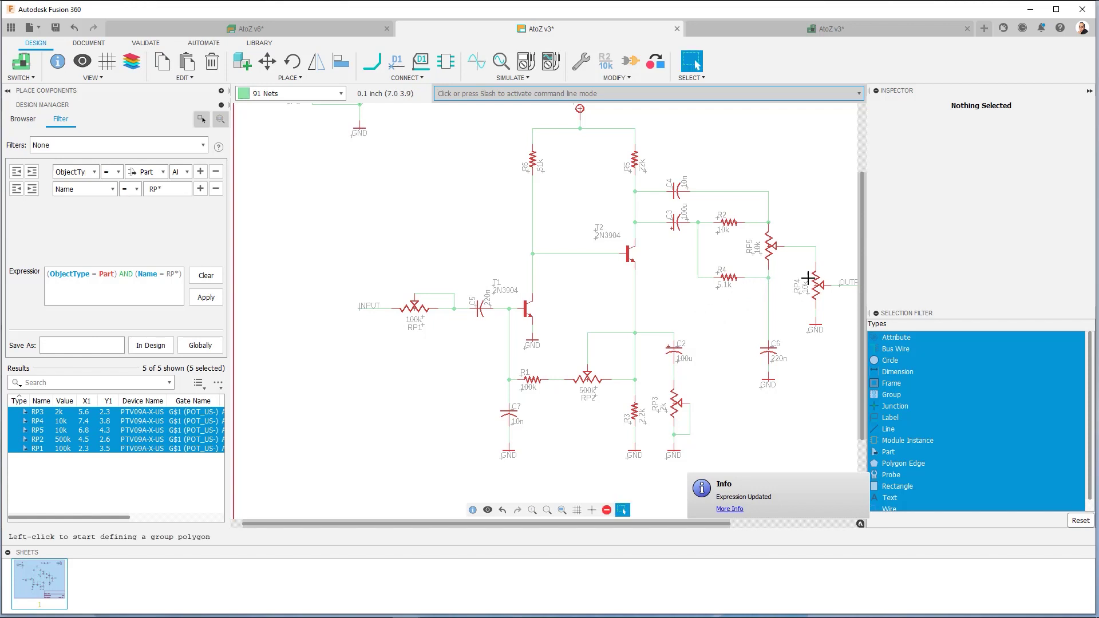
Examine the properties of resistor R4, including its value, then deselect it and review the whole schematic.
left_click(732, 277)
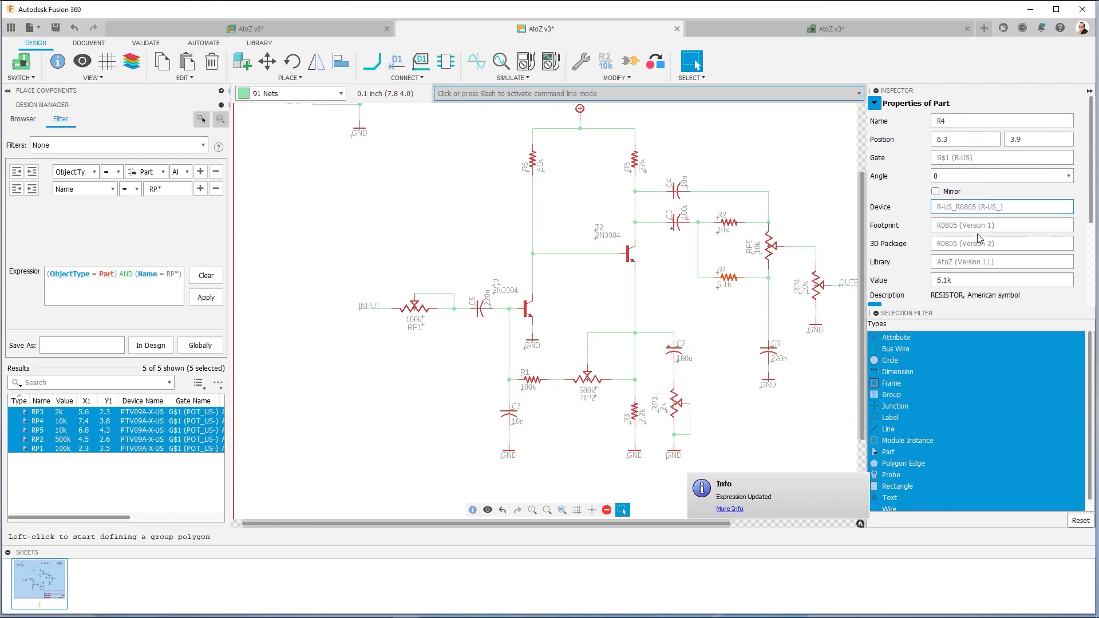
left_click(972, 281)
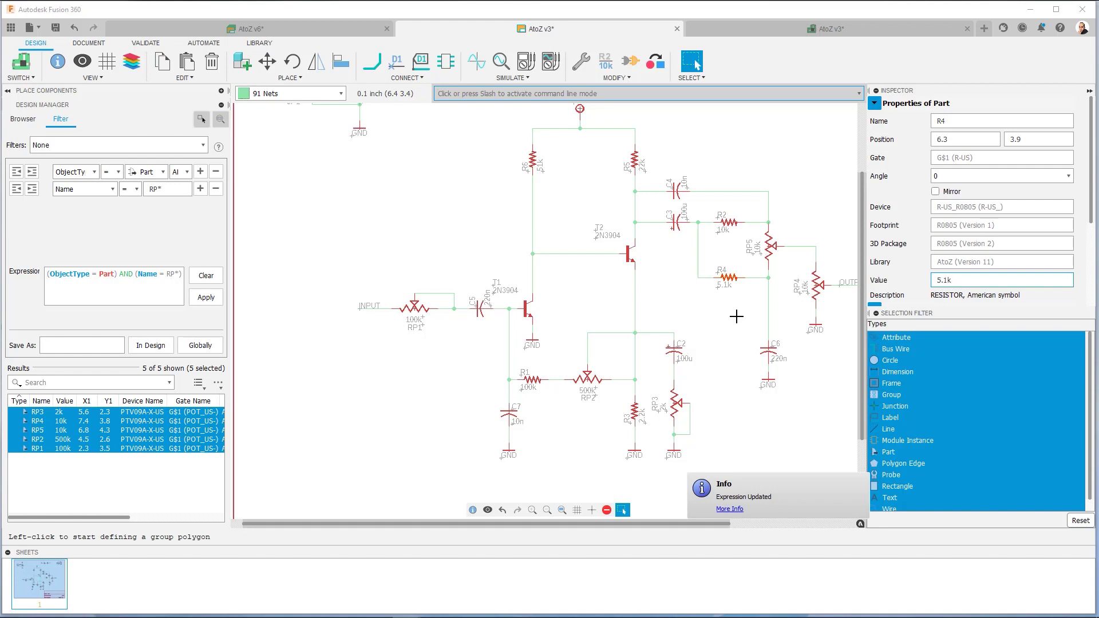
left_click(736, 317)
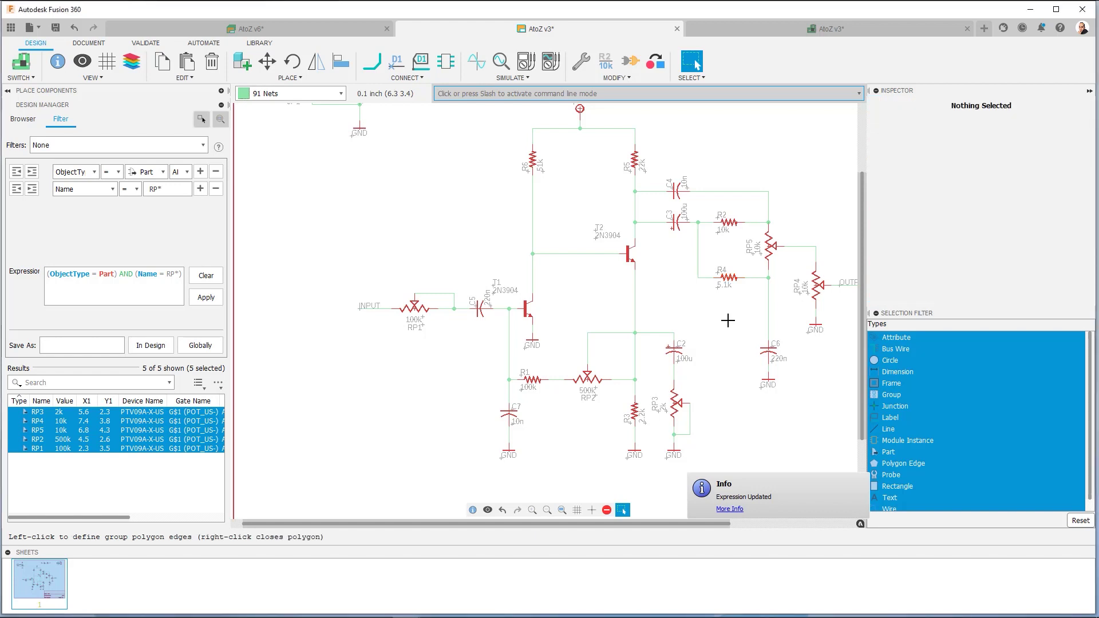
scroll(727, 320, "down", 3)
middle_click_drag(728, 318, 601, 298)
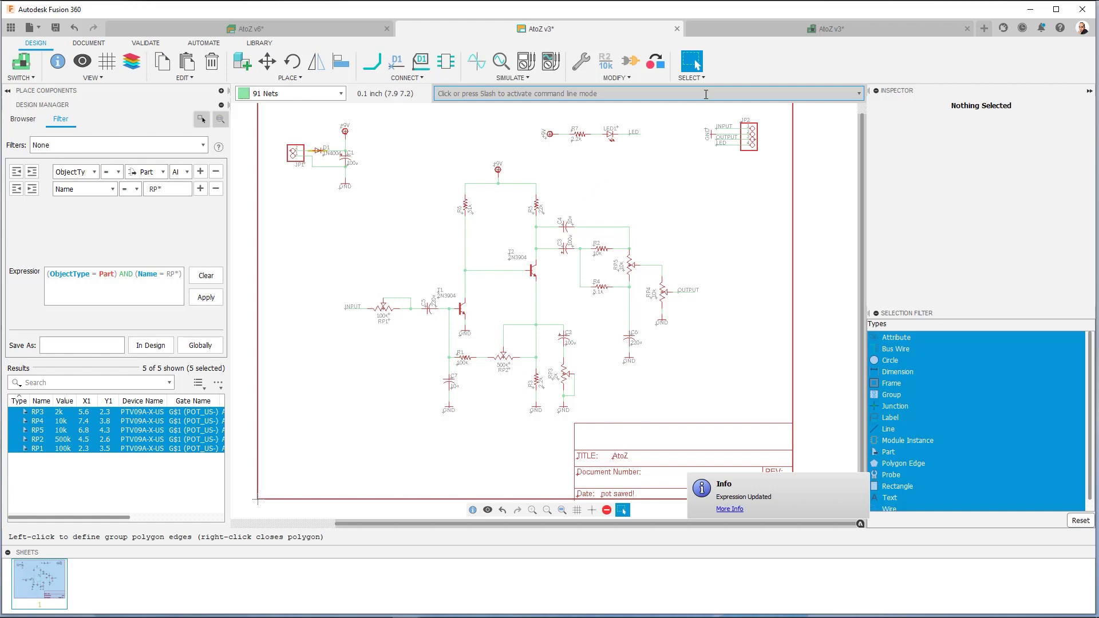
Group the output section (C3, C4, R2, R4, RP5, RP4, C6 and the OUTPUT label) and move it about 0.8 inch to the right.
left_click(702, 81)
left_click(707, 101)
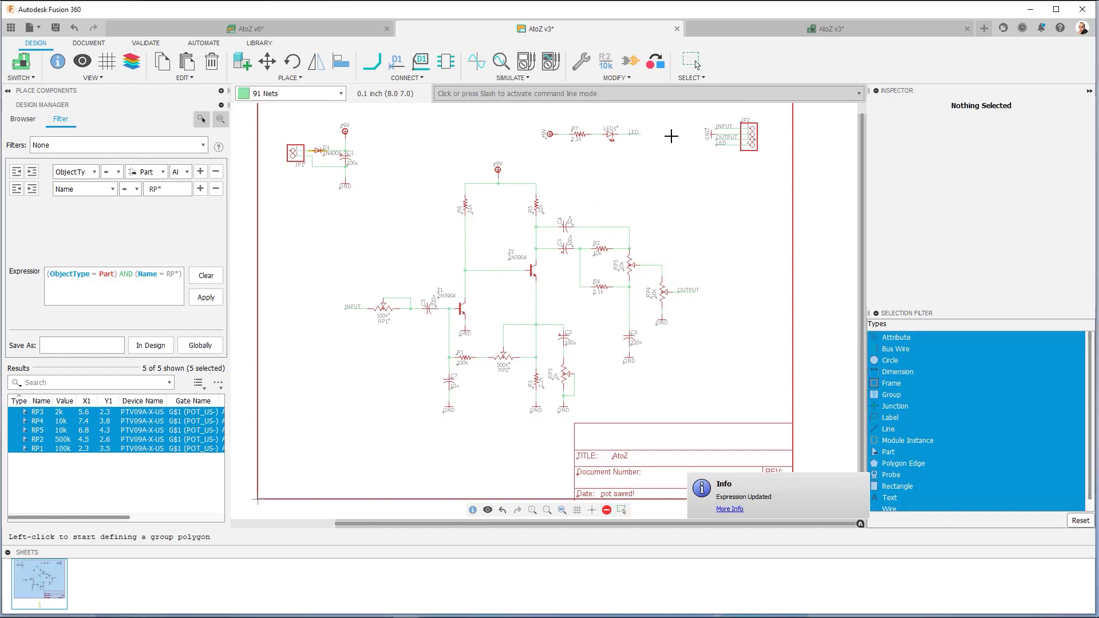
left_click(557, 199)
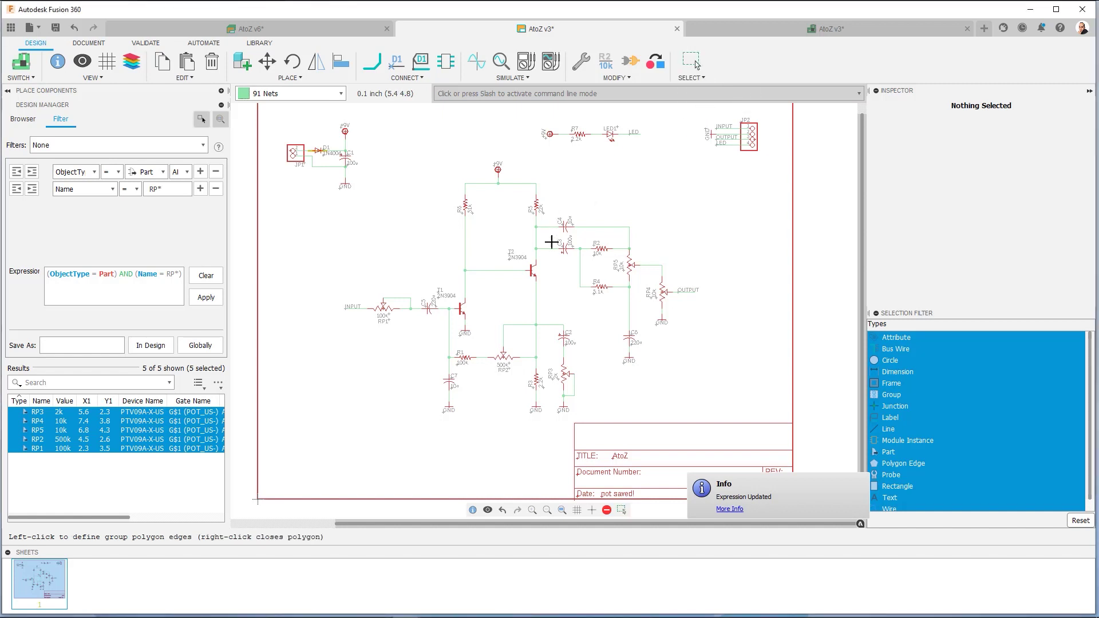
left_click(550, 266)
left_click(587, 332)
left_click(609, 394)
left_click(681, 362)
left_click(714, 256)
left_click(651, 205)
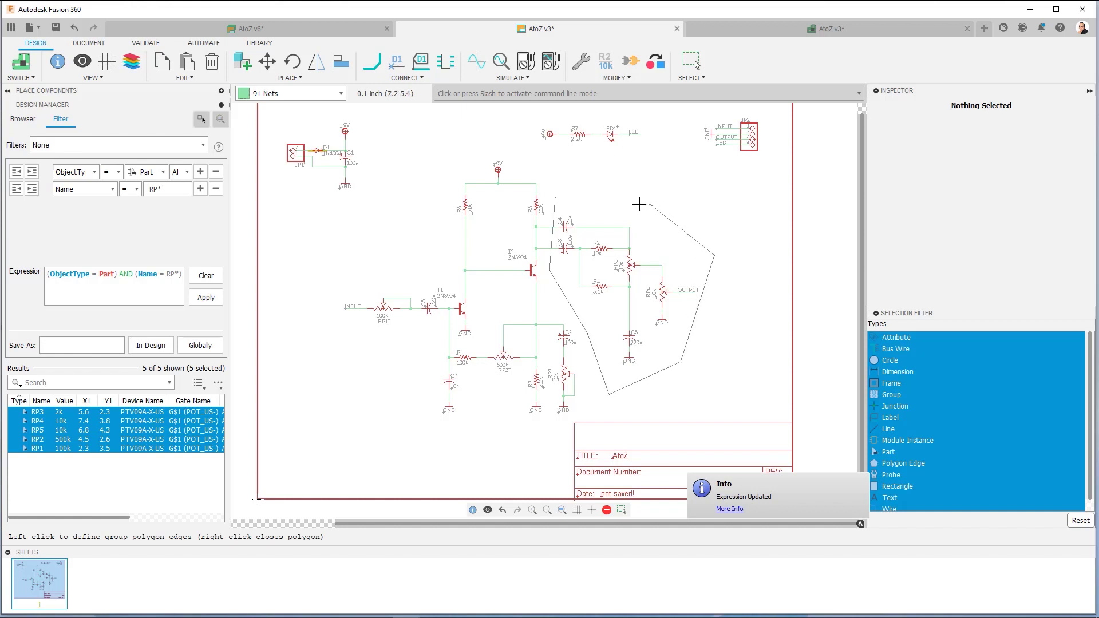
right_click(566, 195)
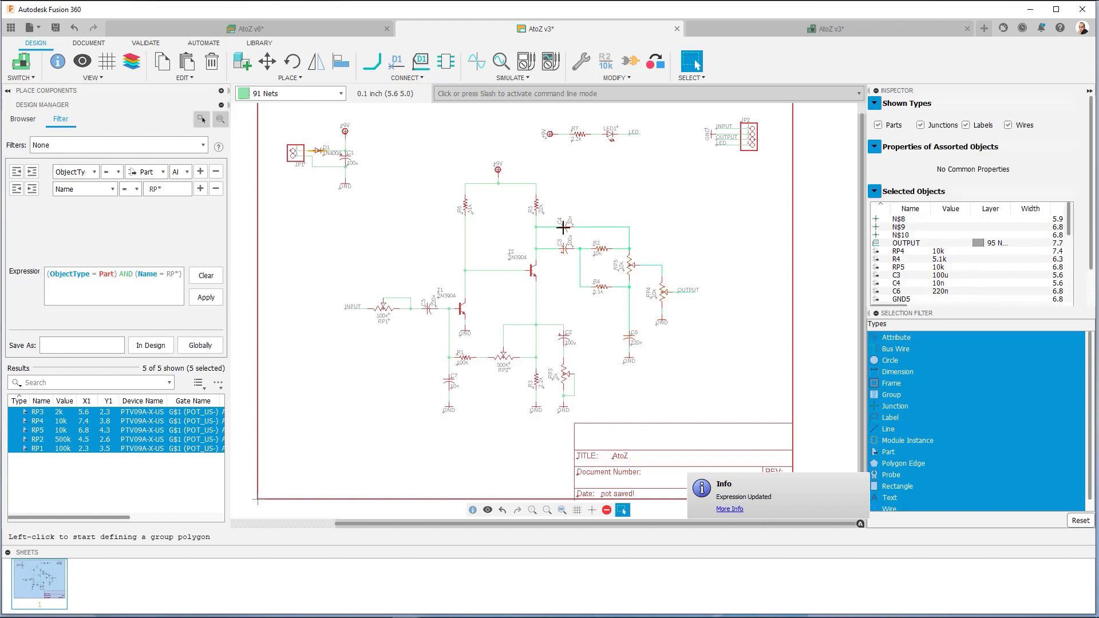
key("m")
right_click(563, 227, "ctrl")
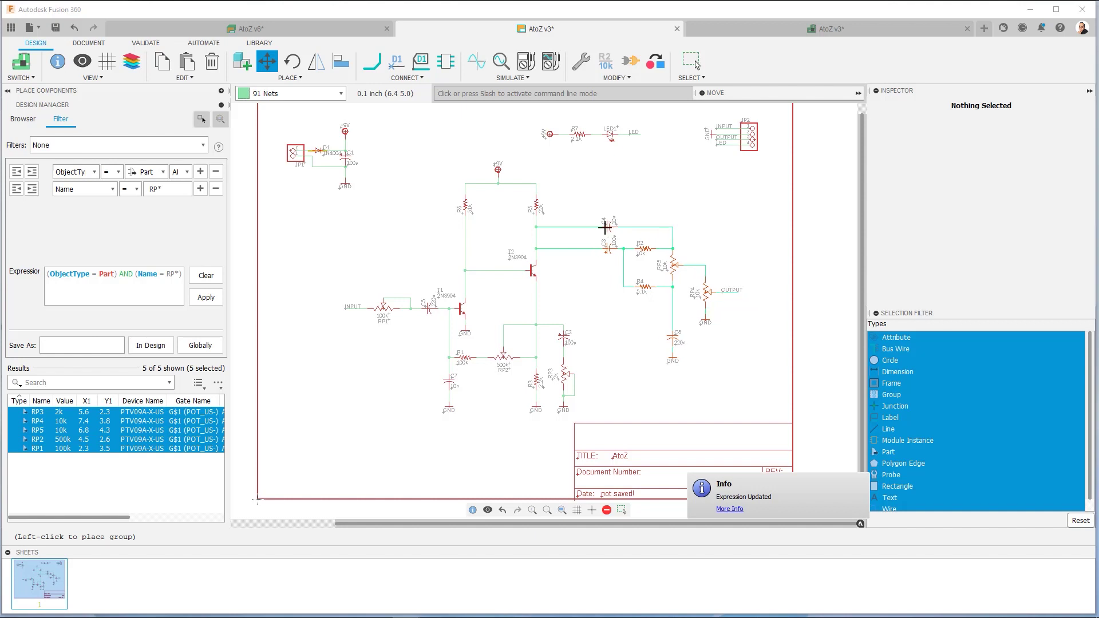
left_click(605, 228)
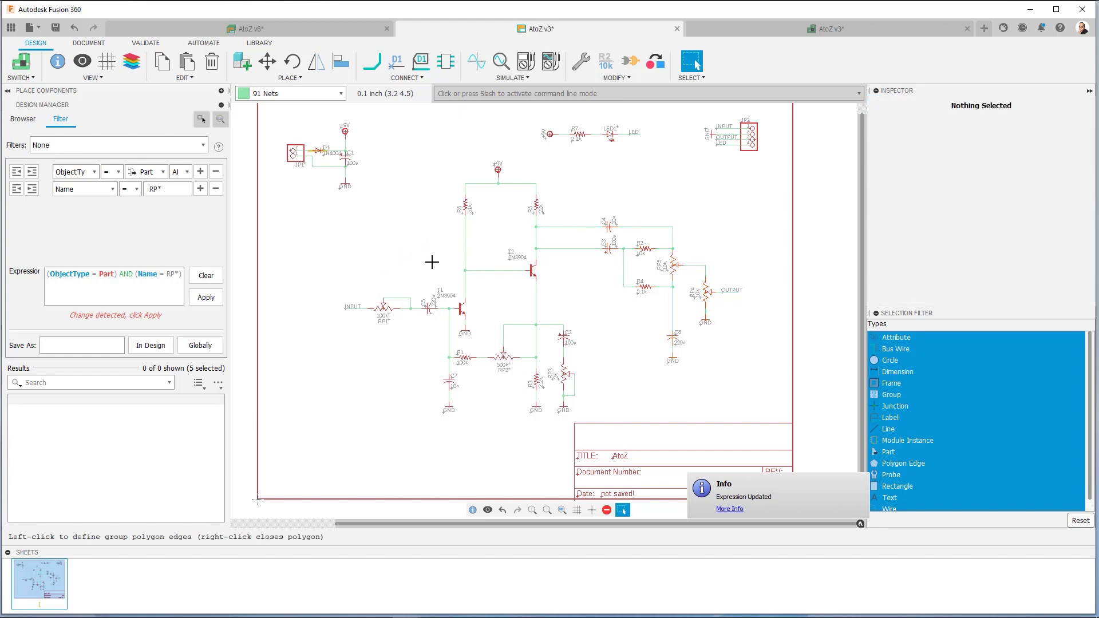
Group the input section with RP1, C5 and the INPUT label, and move it about 0.9 inch to the left.
scroll(428, 307, "up", 2)
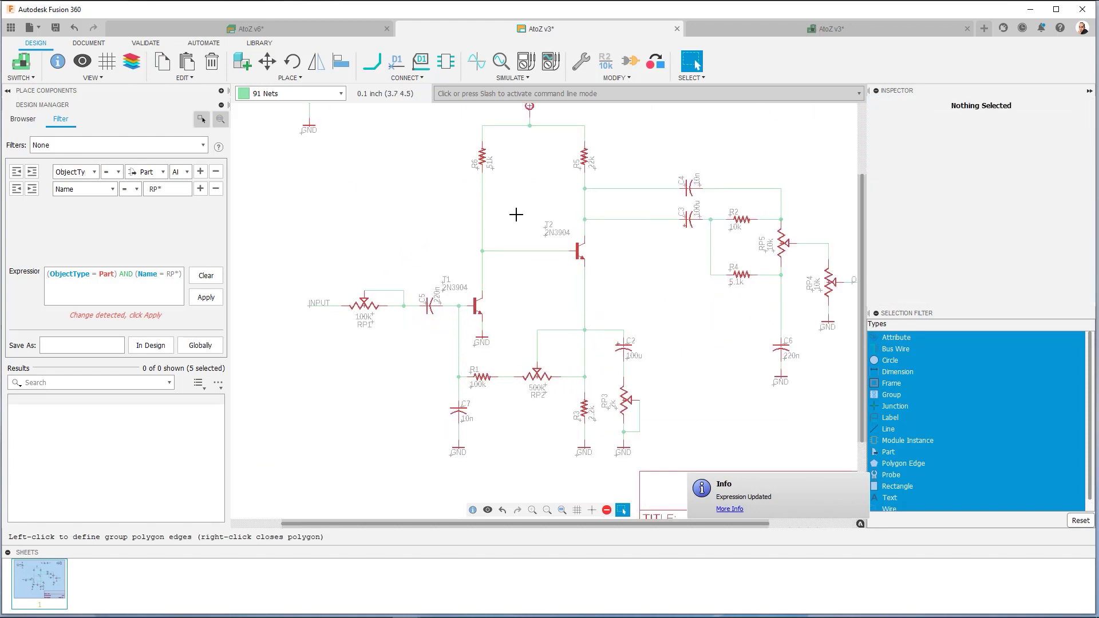
left_click(334, 276)
left_click(450, 294)
left_click(448, 332)
left_click(359, 348)
left_click(288, 324)
left_click(287, 284)
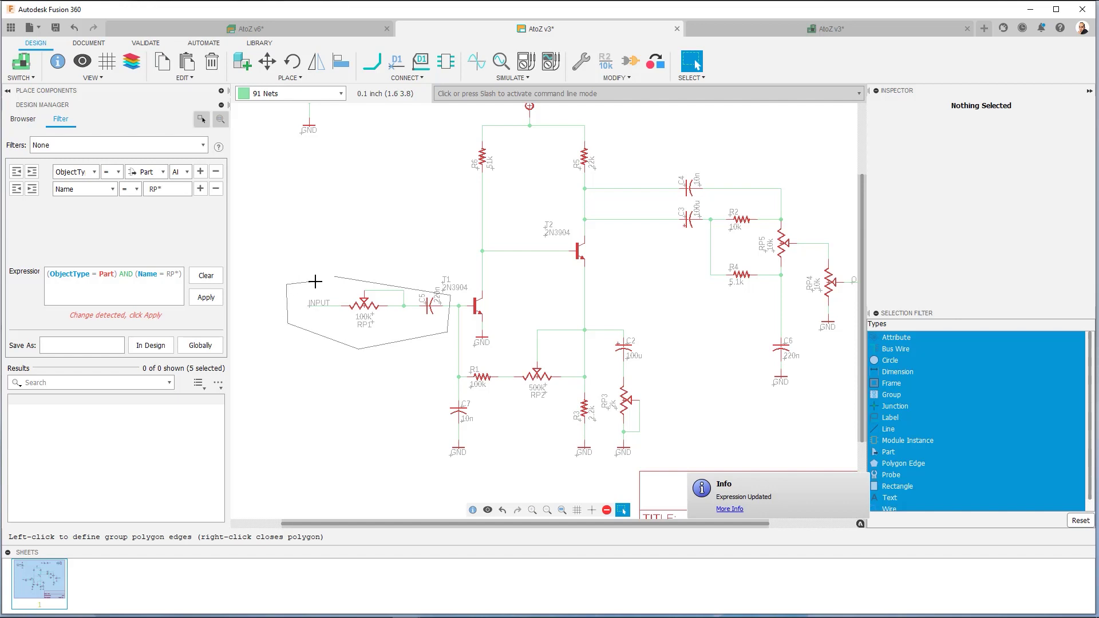
left_click(326, 277)
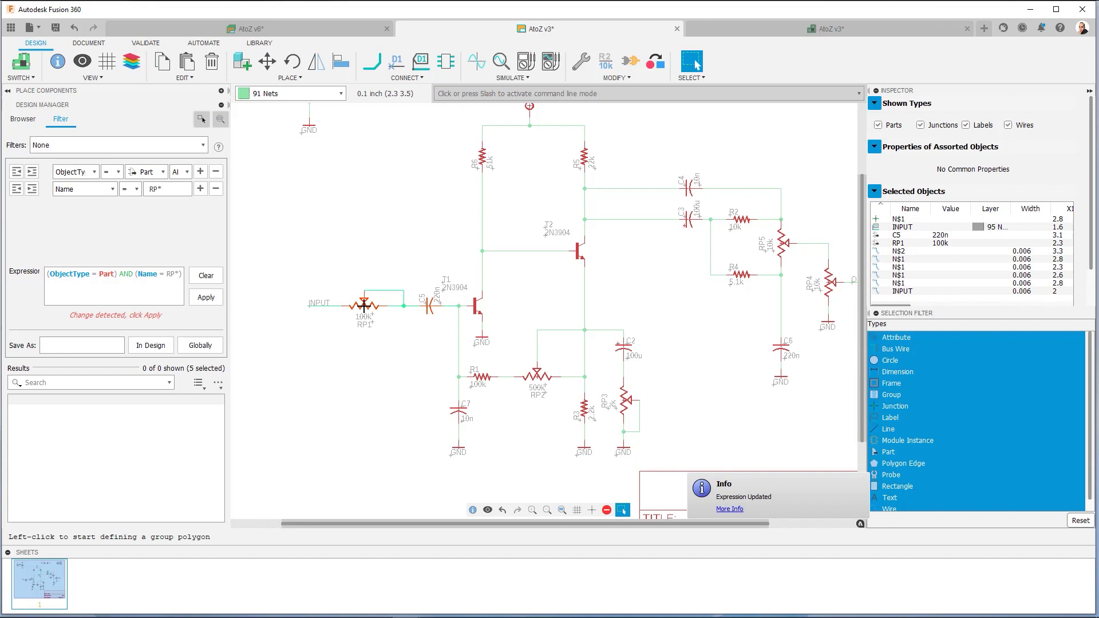
key("m")
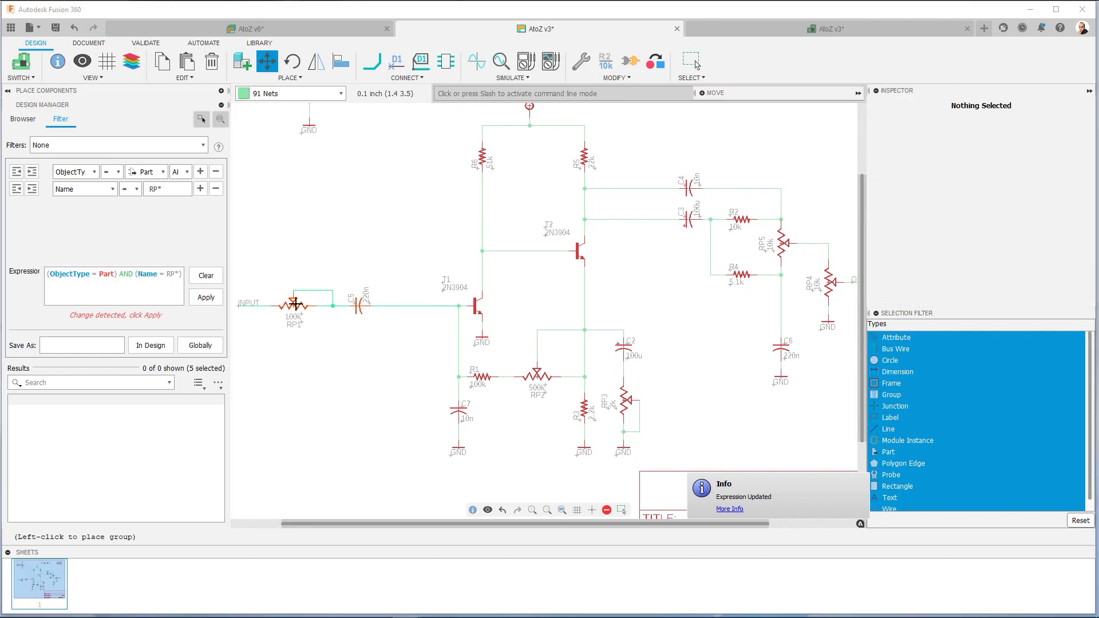
left_click(296, 304)
Clear the selection, then group RP4 with its ground symbol and OUTPUT label and move them about 0.4 inch to the right.
scroll(655, 307, "down", 1)
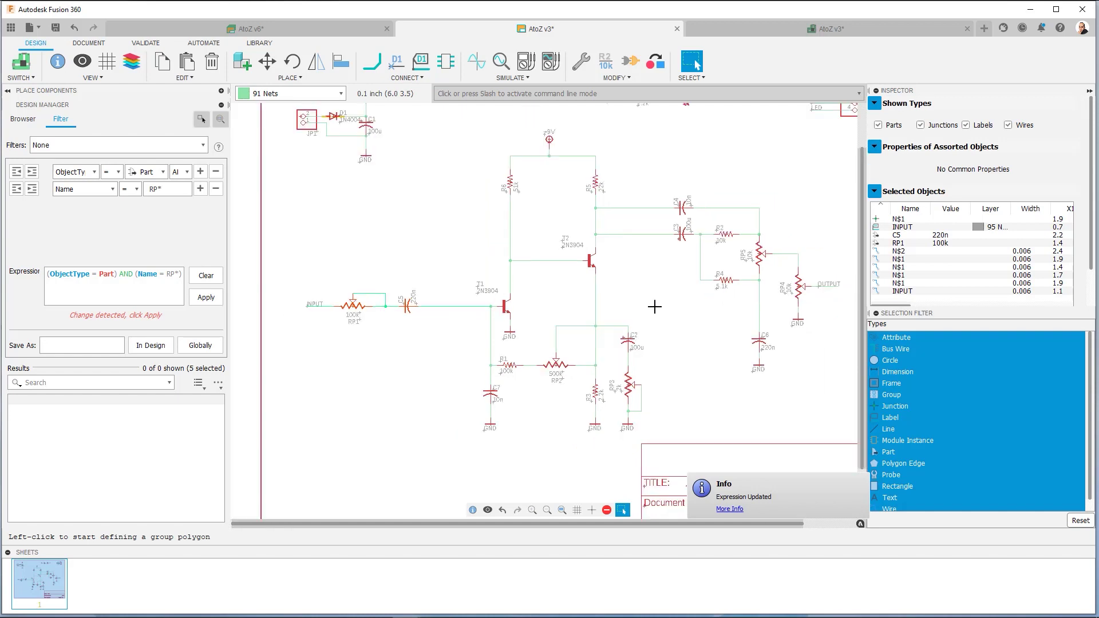
middle_click_drag(657, 304, 594, 299)
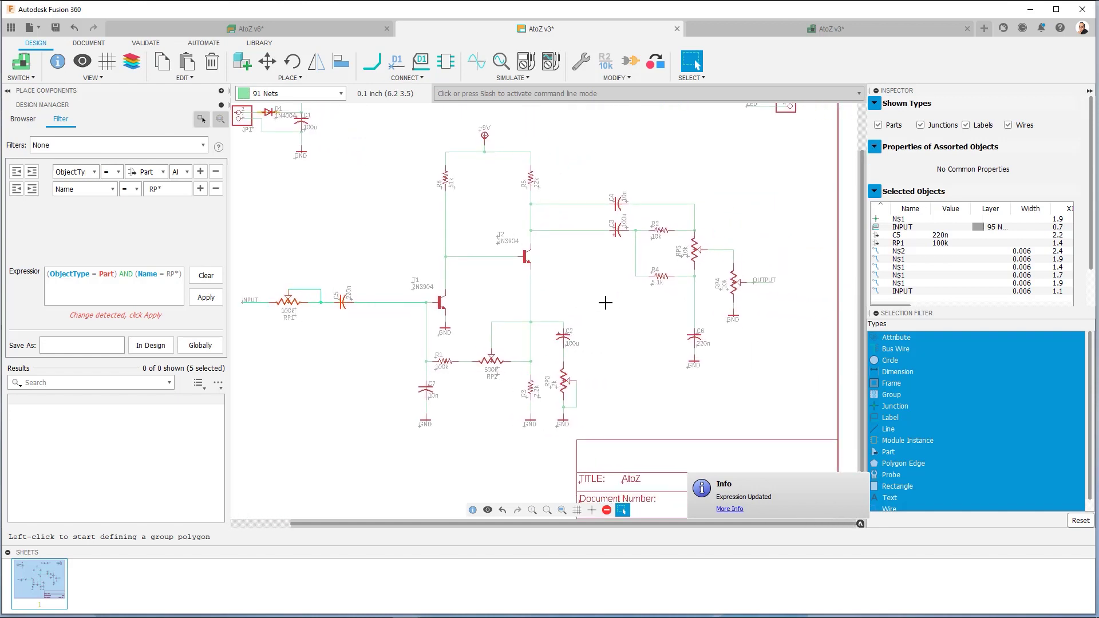
left_click(606, 303)
left_click_drag(718, 280, 721, 337)
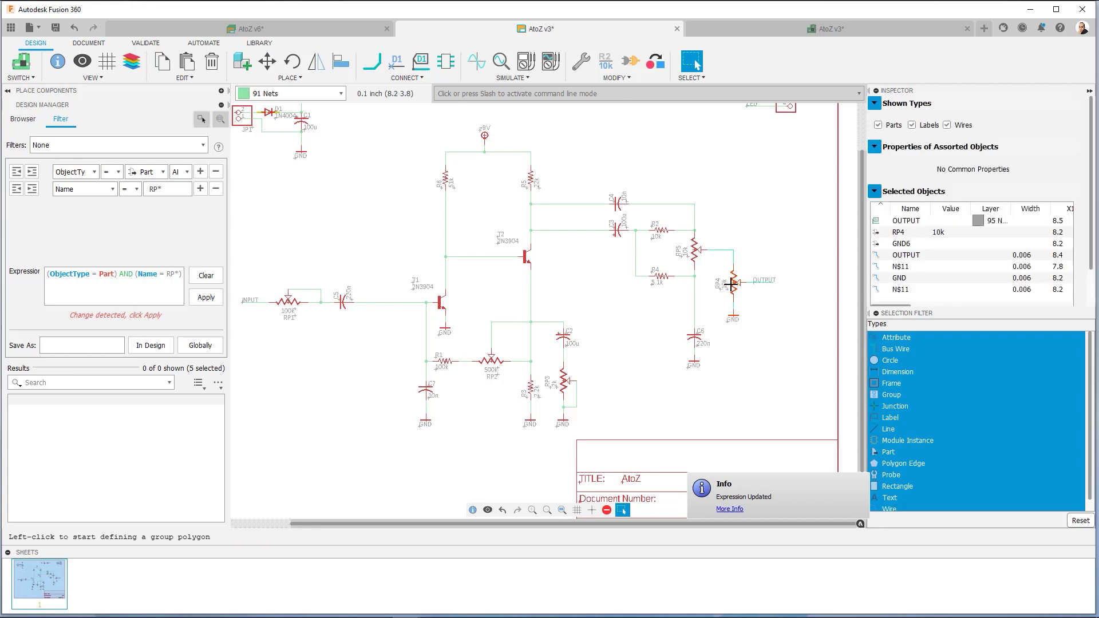
key("m")
left_click(761, 282)
key("Escape")
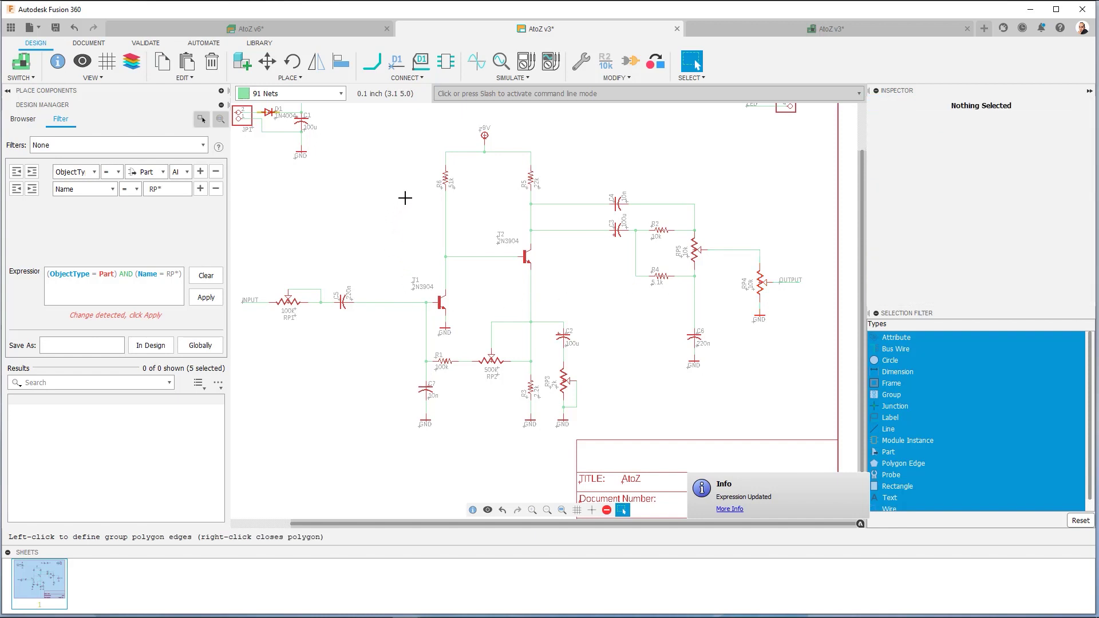
Clear the name condition from the Design Manager filter, leaving only ObjectType = Part.
scroll(404, 217, "down", 2)
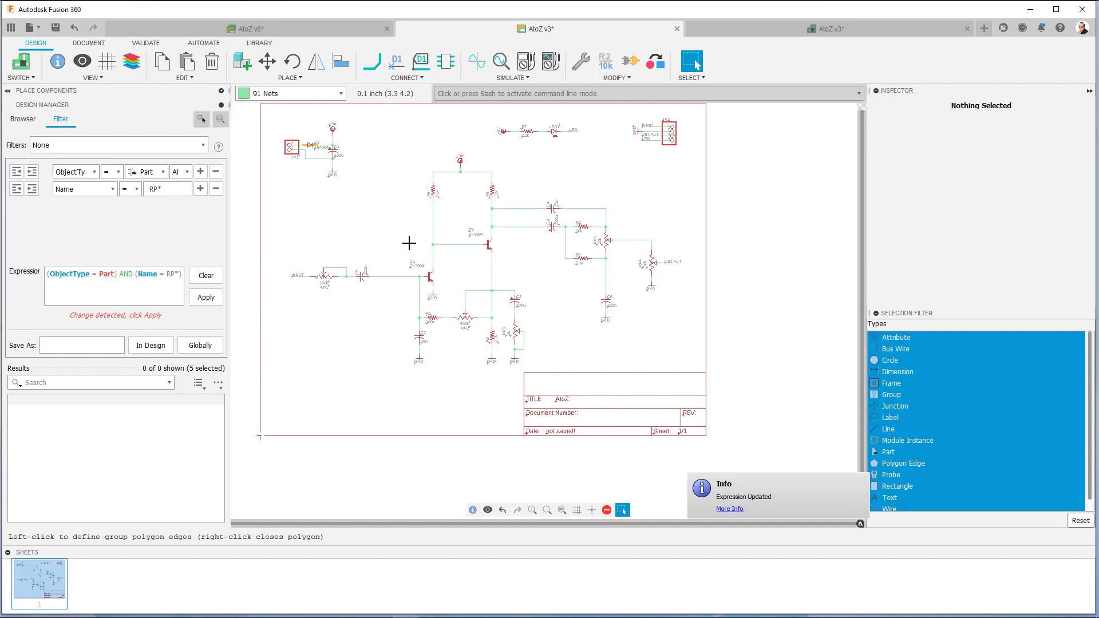
left_click(89, 43)
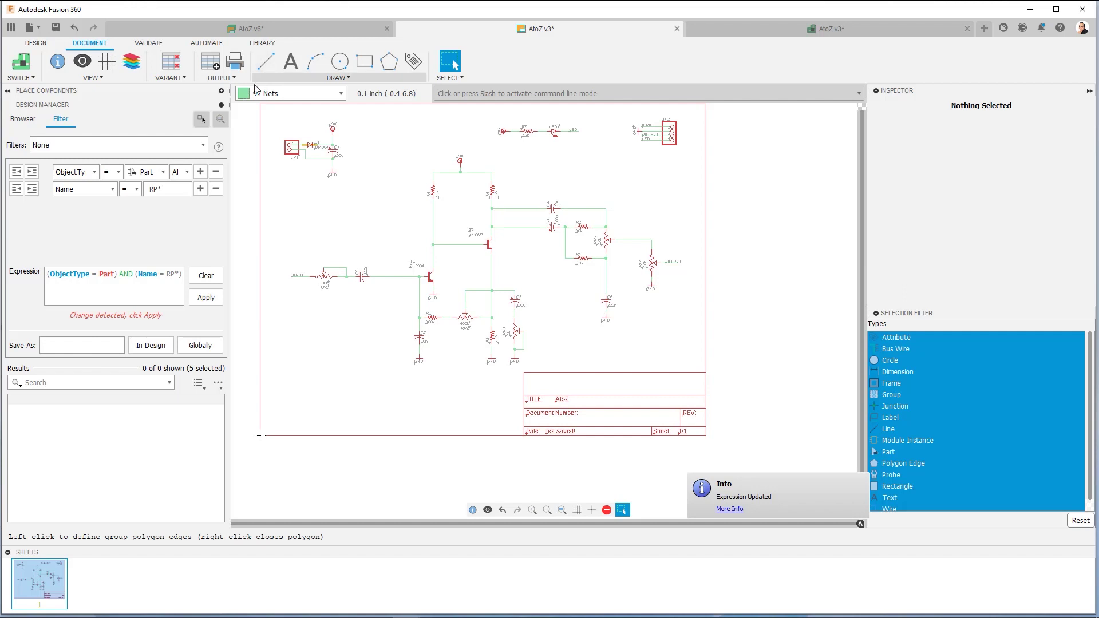
left_click(196, 277)
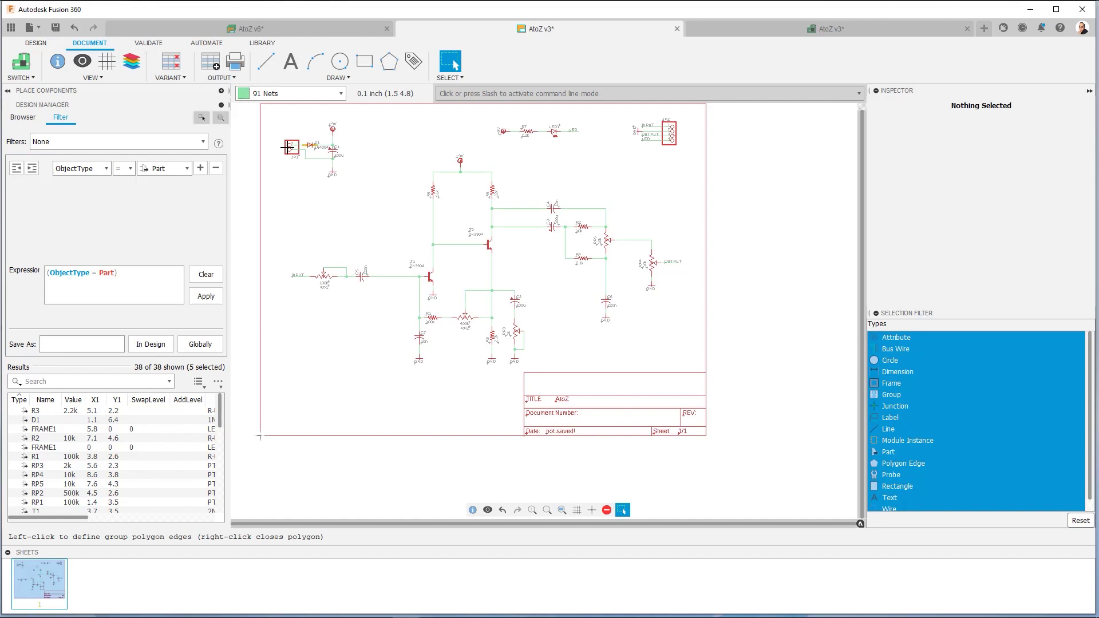
Draw a vertical shortdash line about 5.3 inches long on layer 97 Info, between capacitor C5 and transistor T1.
left_click(266, 64)
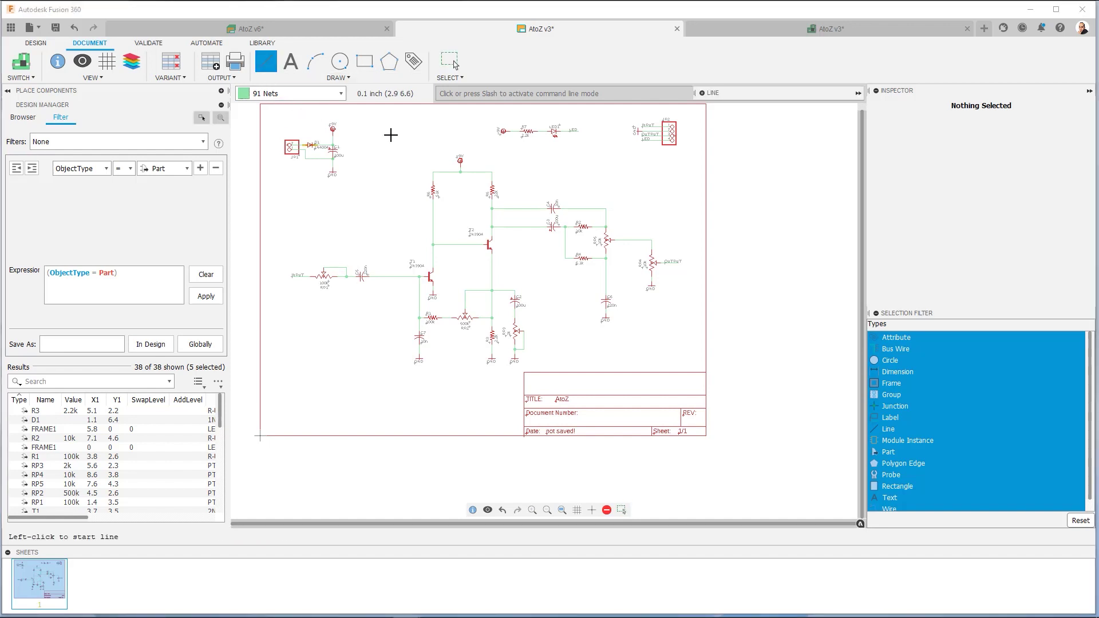
left_click(702, 92)
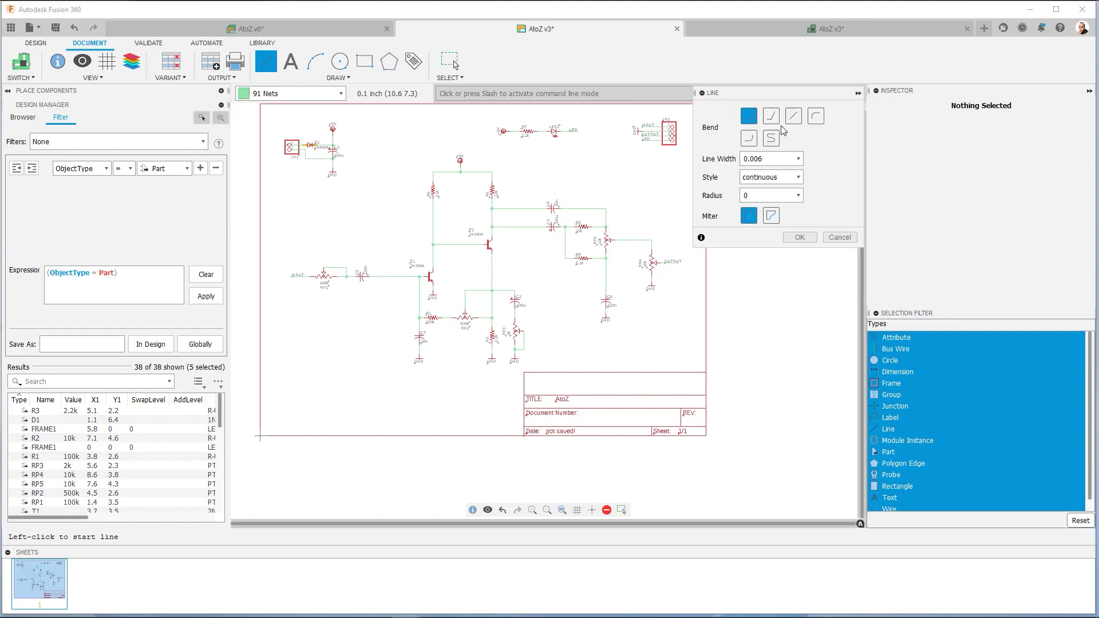
left_click(800, 177)
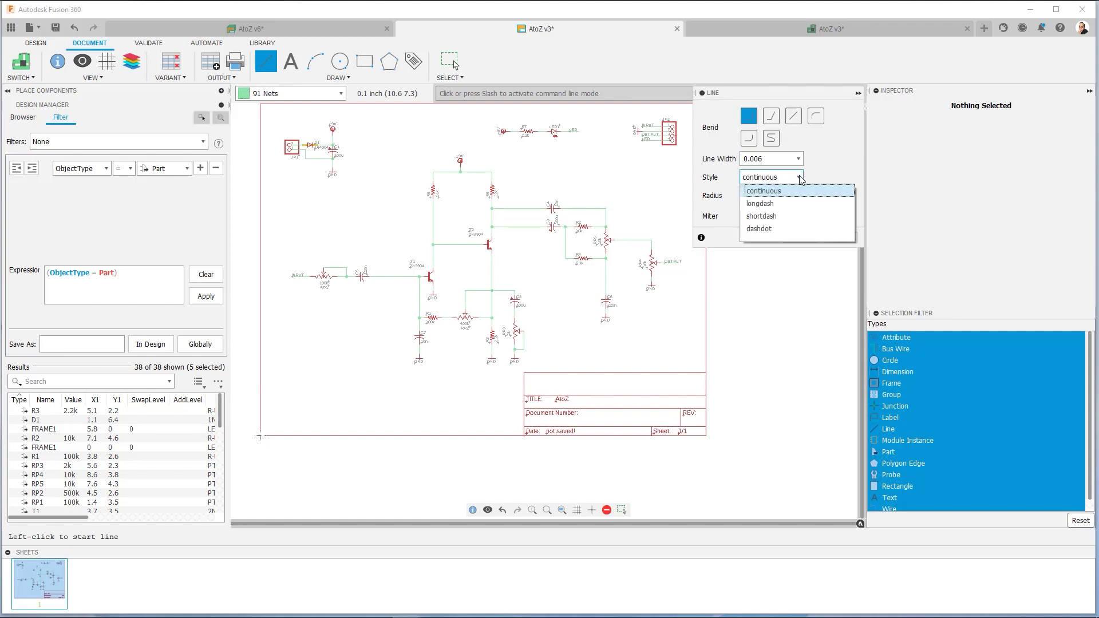
left_click(778, 217)
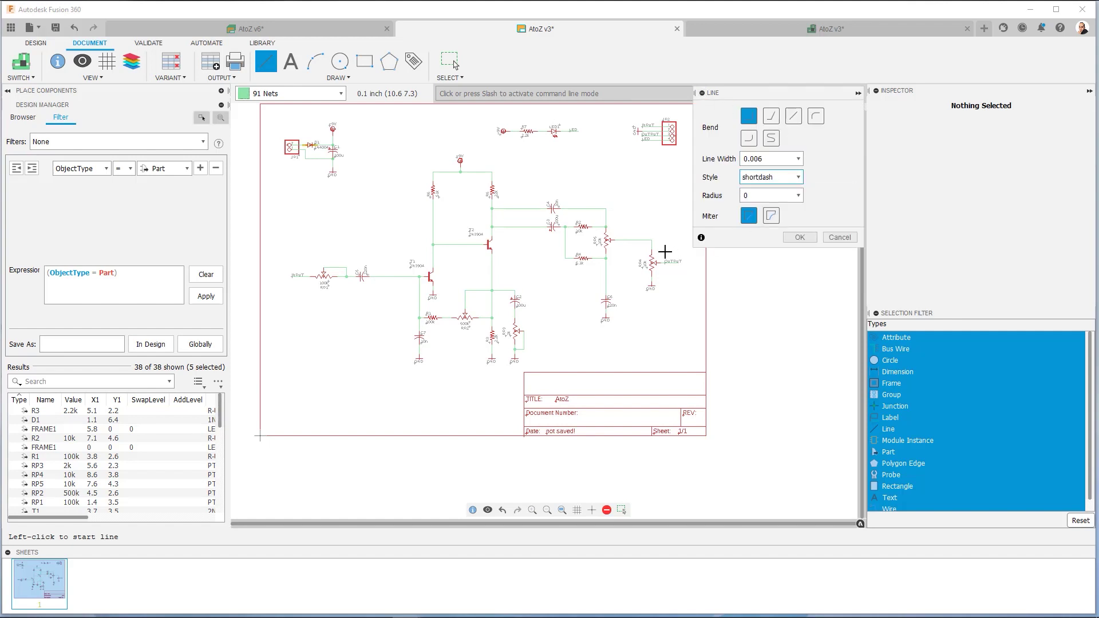
left_click(341, 94)
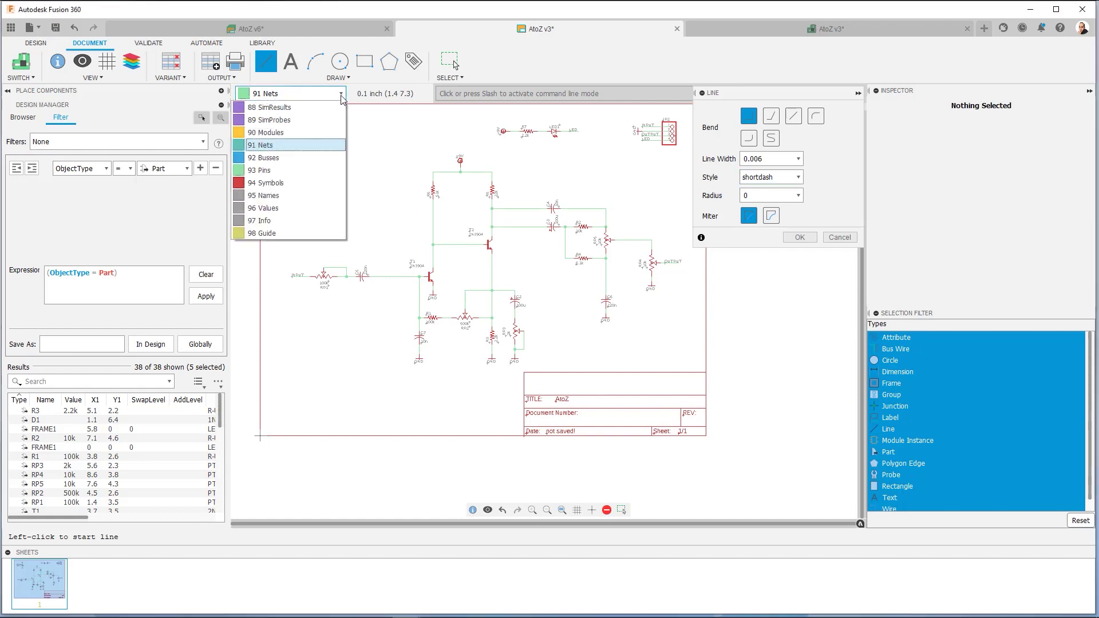
left_click(280, 221)
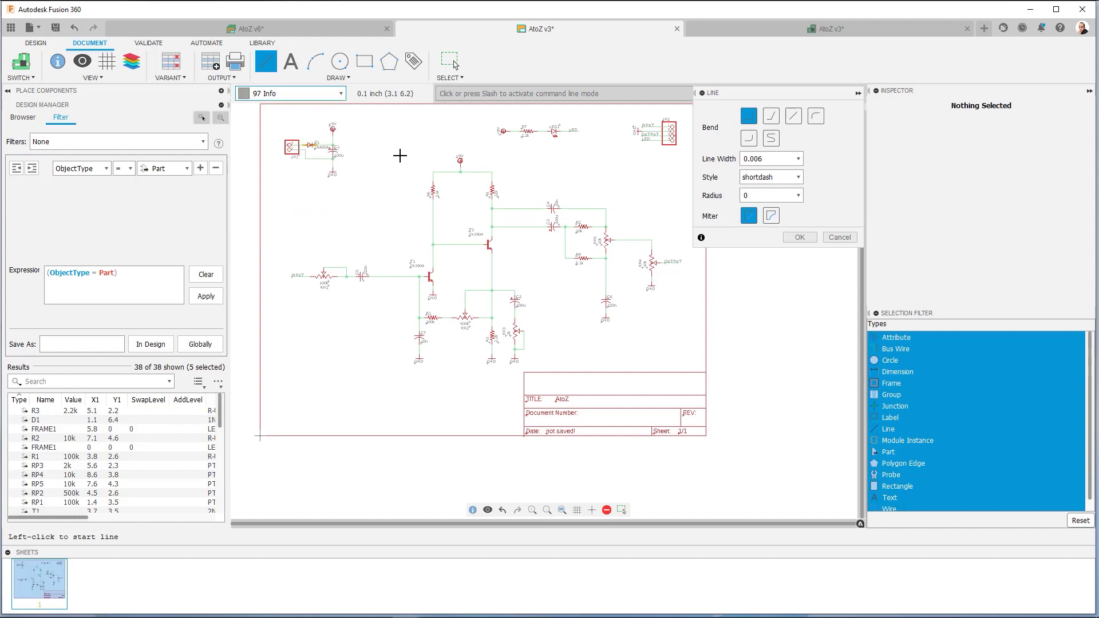
left_click(341, 94)
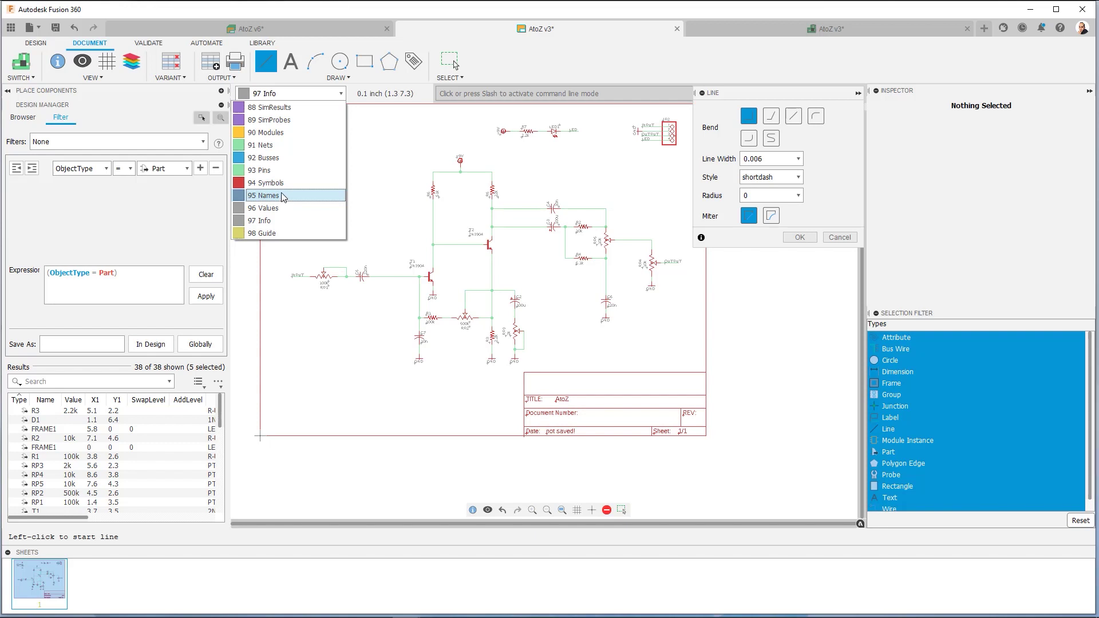
left_click(283, 220)
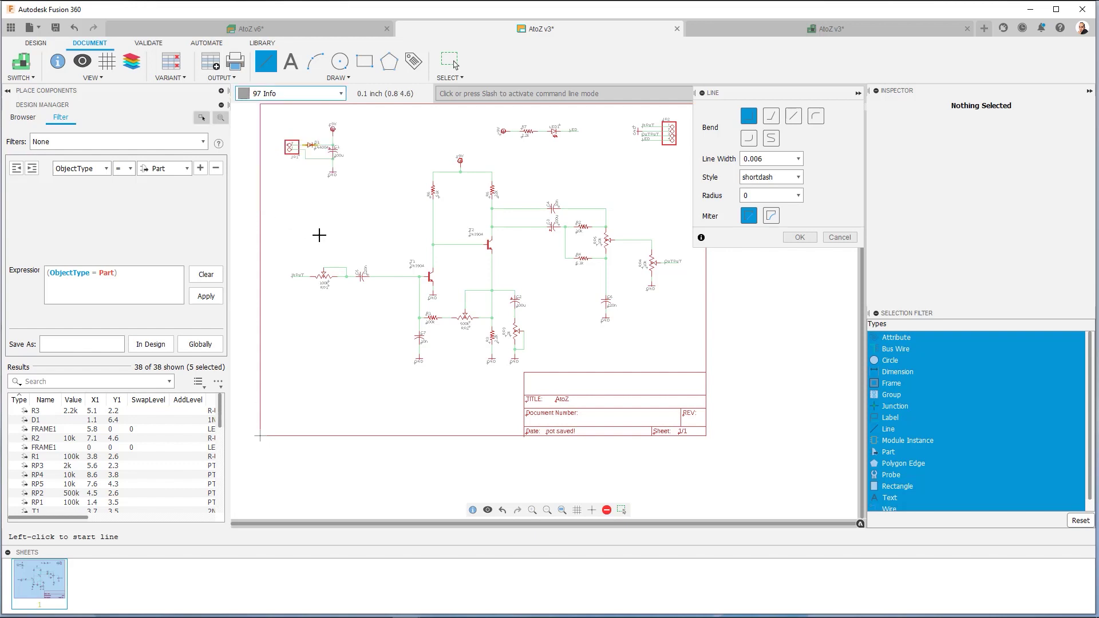
left_click(392, 151)
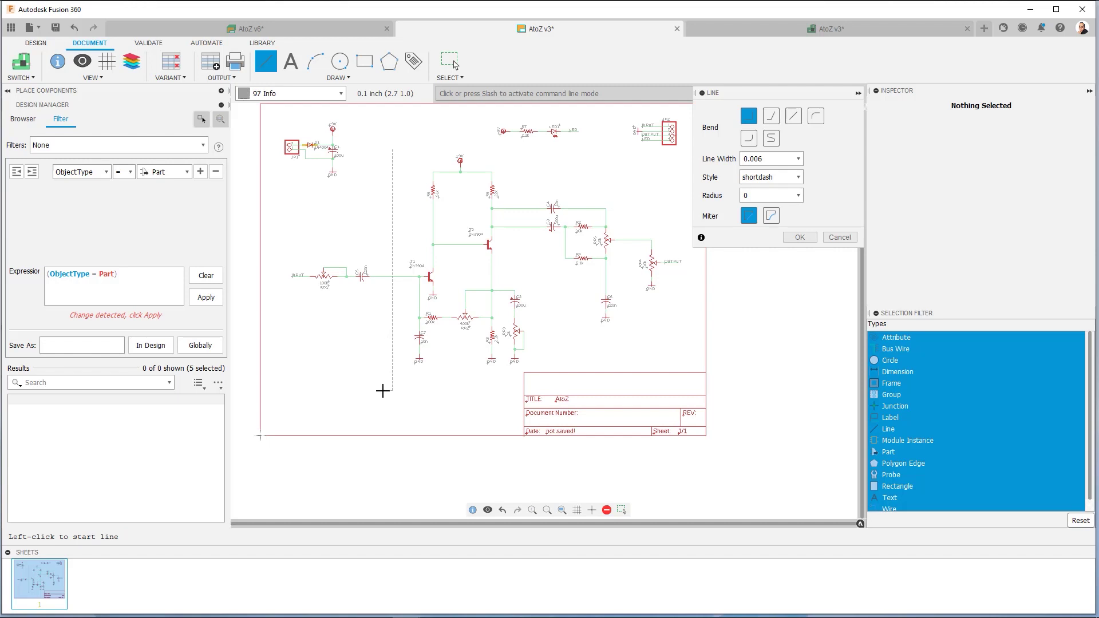
scroll(380, 386, "up", 3)
left_click(396, 389)
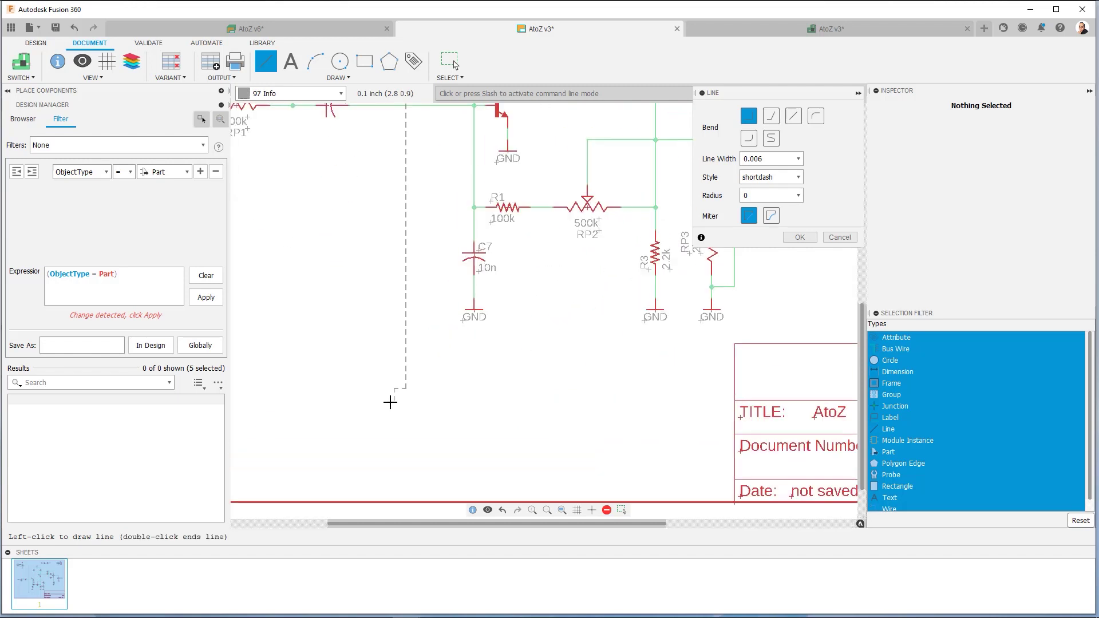
key("Escape")
key("Escape")
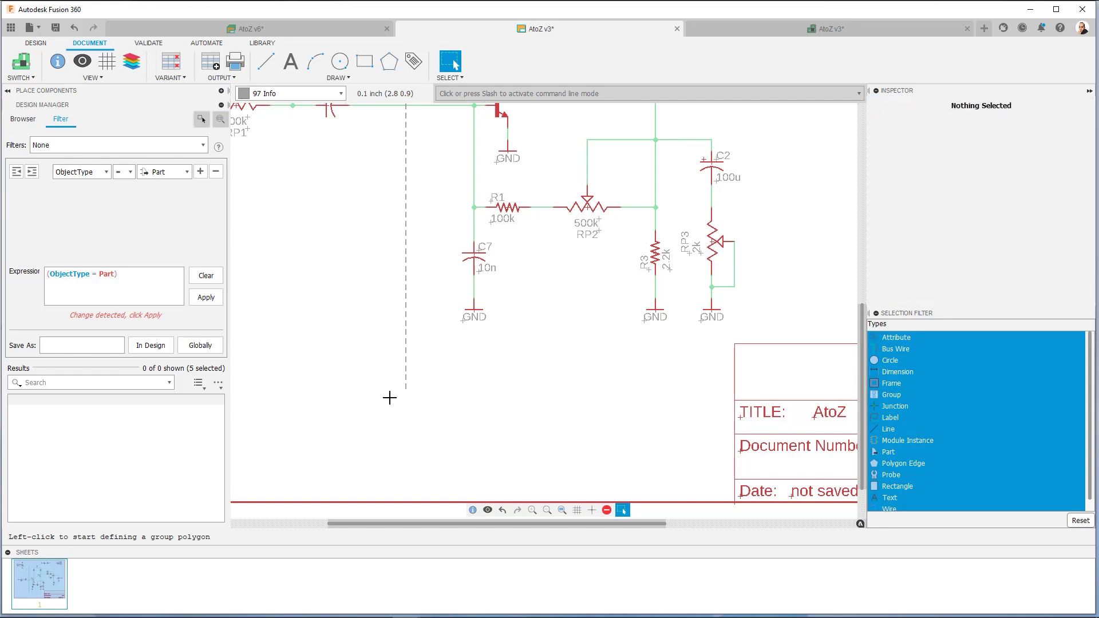
Copy the dashed divider line and paste it at about X 6.0 inches, between transistor T2 and capacitors C3 and C4.
scroll(411, 336, "down", 5)
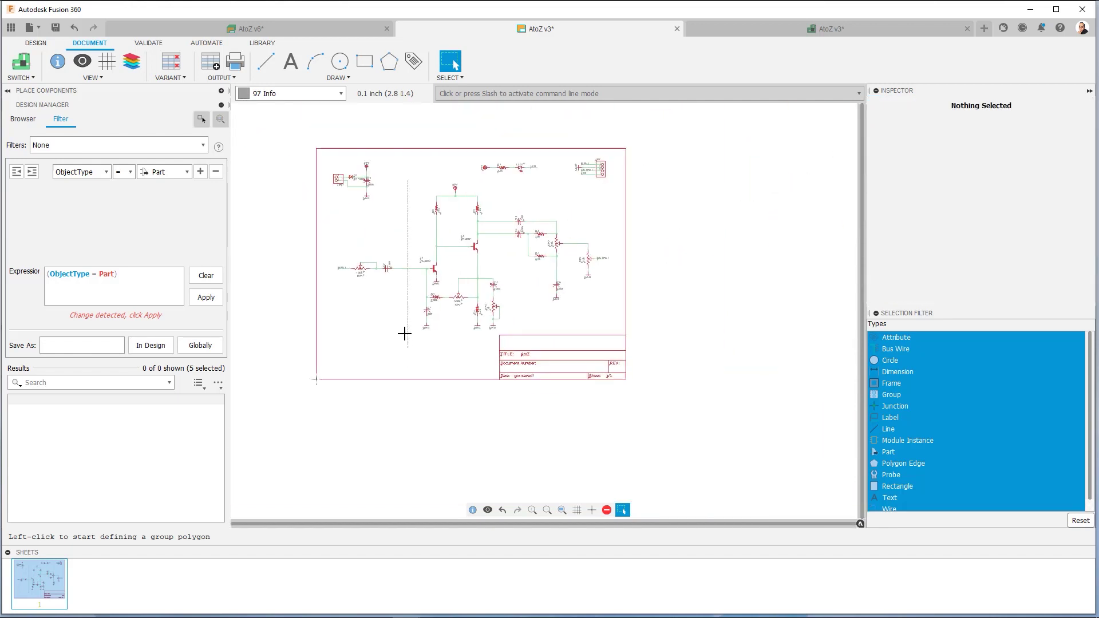
scroll(405, 236, "up", 1)
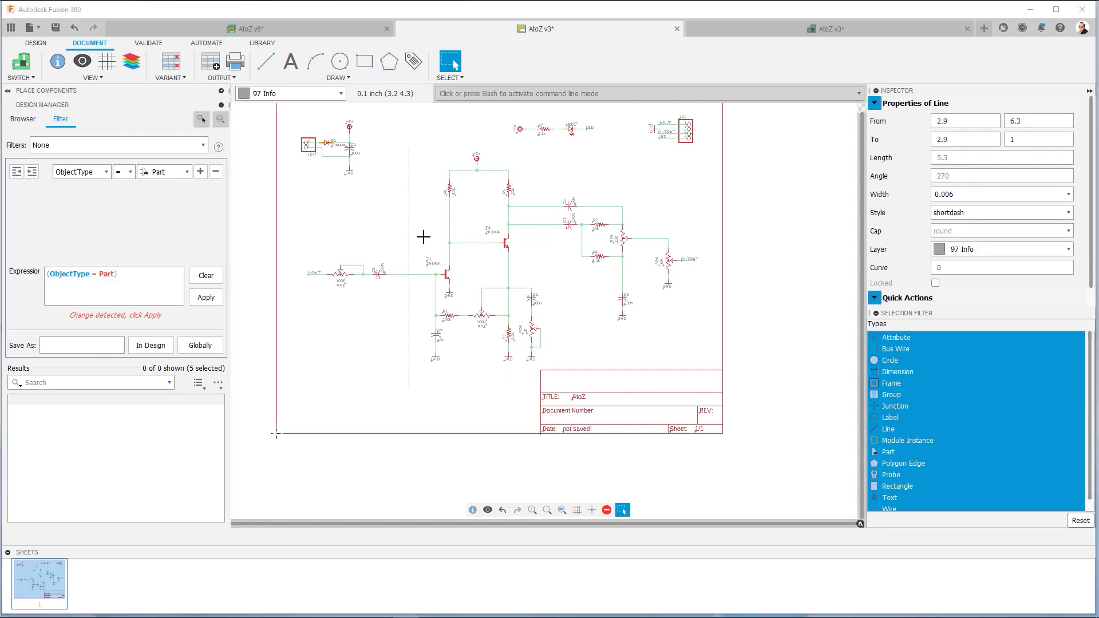
left_click(424, 237)
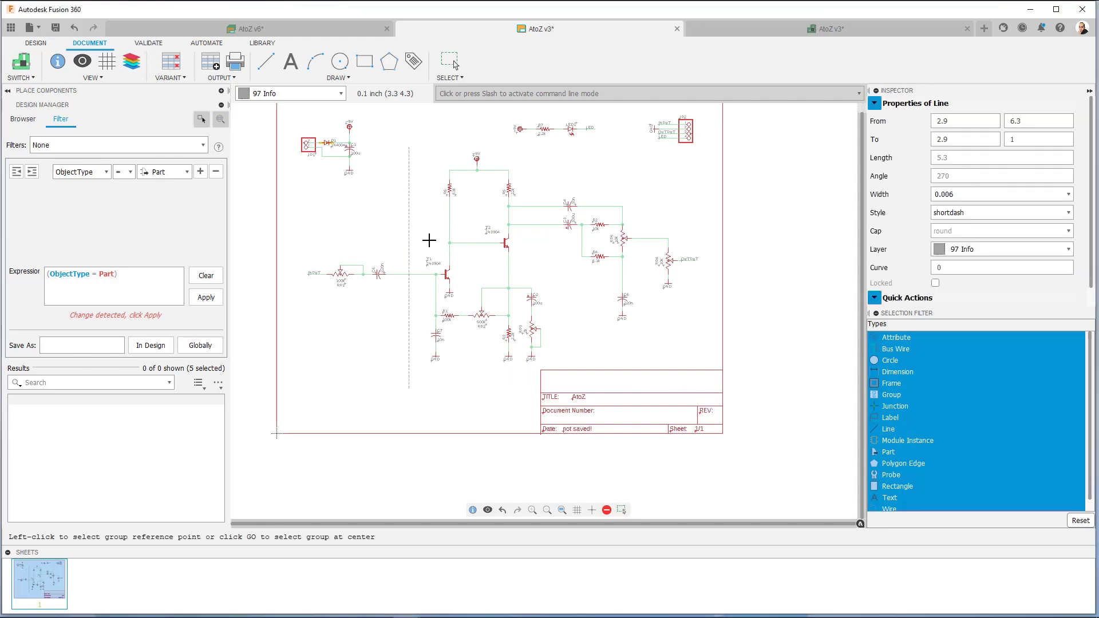
left_click(530, 248)
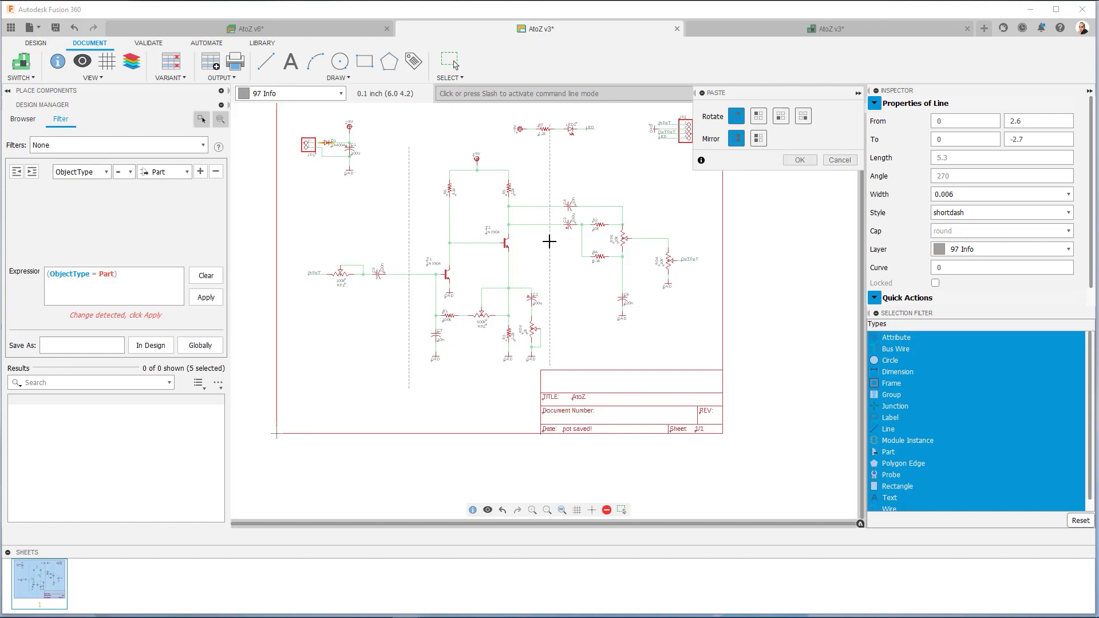
left_click(549, 241)
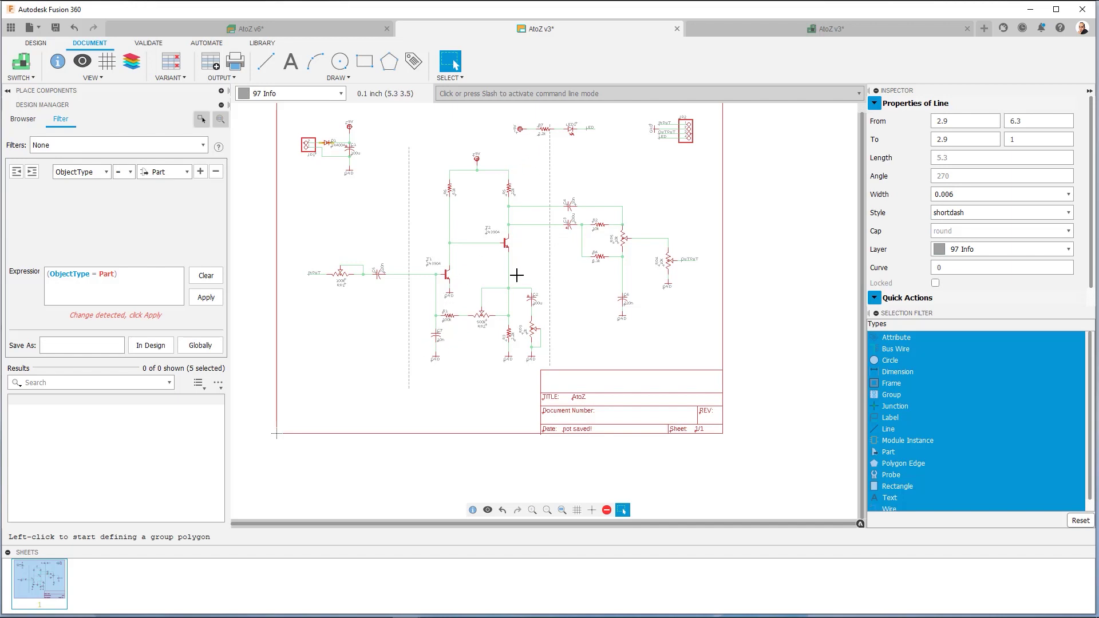
Copy the dashed divider line and place the copy at about X 8.1 inches, between potentiometers RP5 and RP4.
left_click(45, 45)
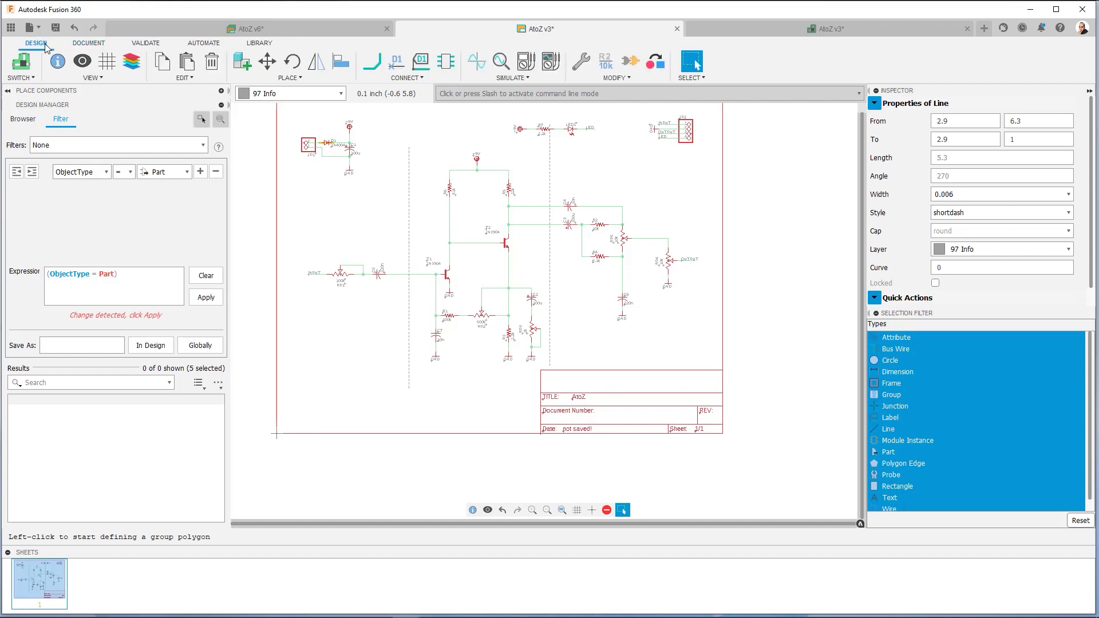
left_click(164, 64)
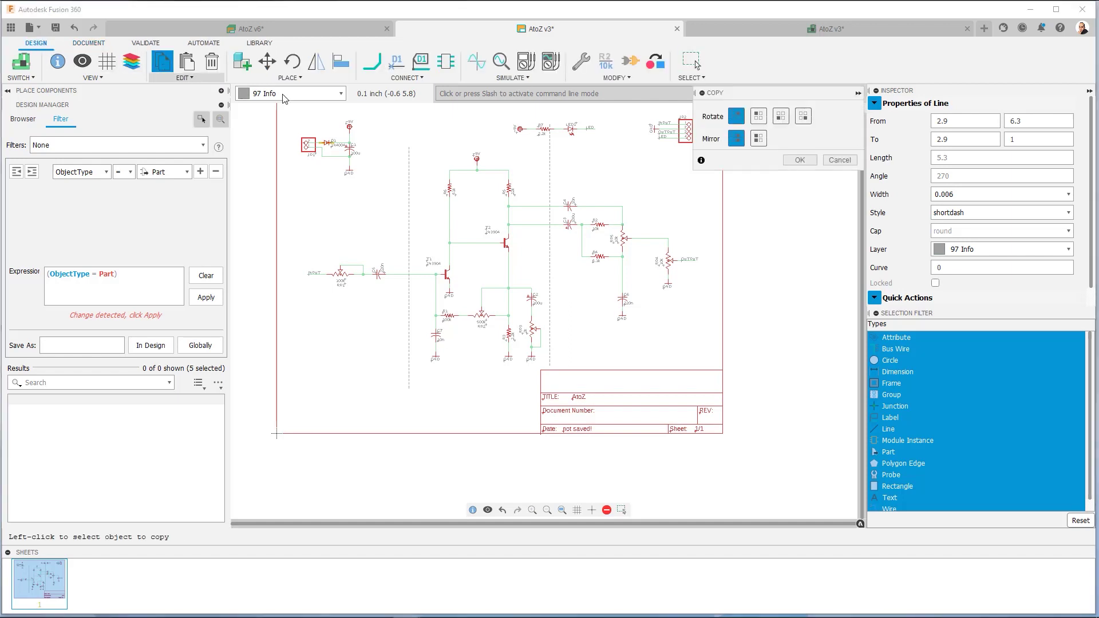
left_click(550, 171)
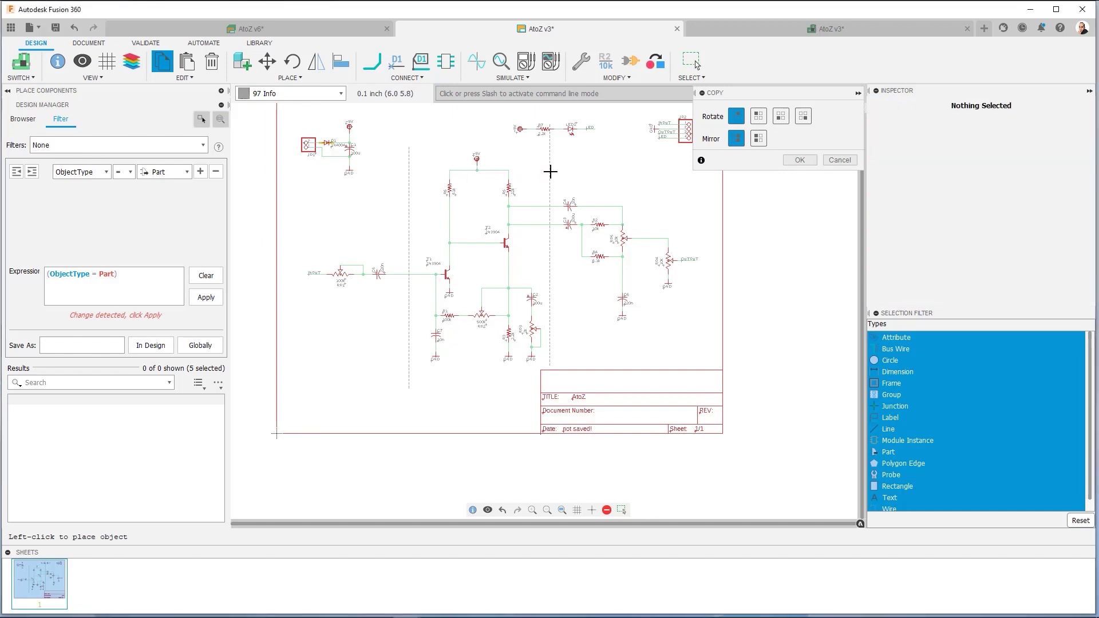
left_click(643, 171)
middle_click_drag(591, 177, 527, 189)
left_click(500, 183)
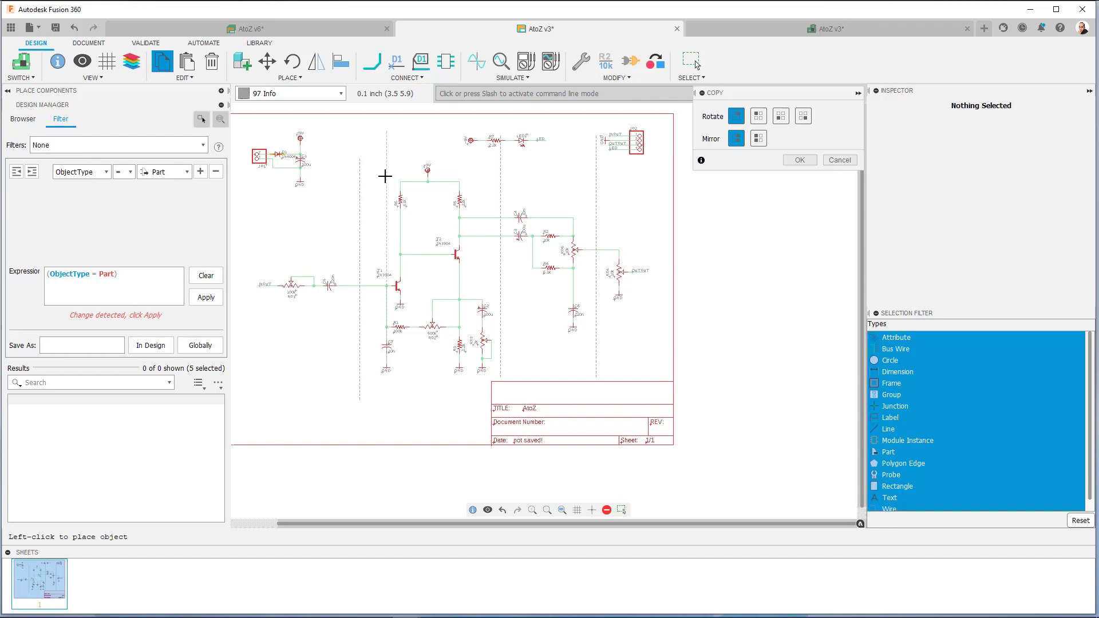
left_click(385, 177)
Shorten the dashed dividers at X 6.0 and X 8.1 inches by moving their upper endpoints down to about Y 6.3 inches.
left_click(274, 63)
scroll(501, 138, "up", 3)
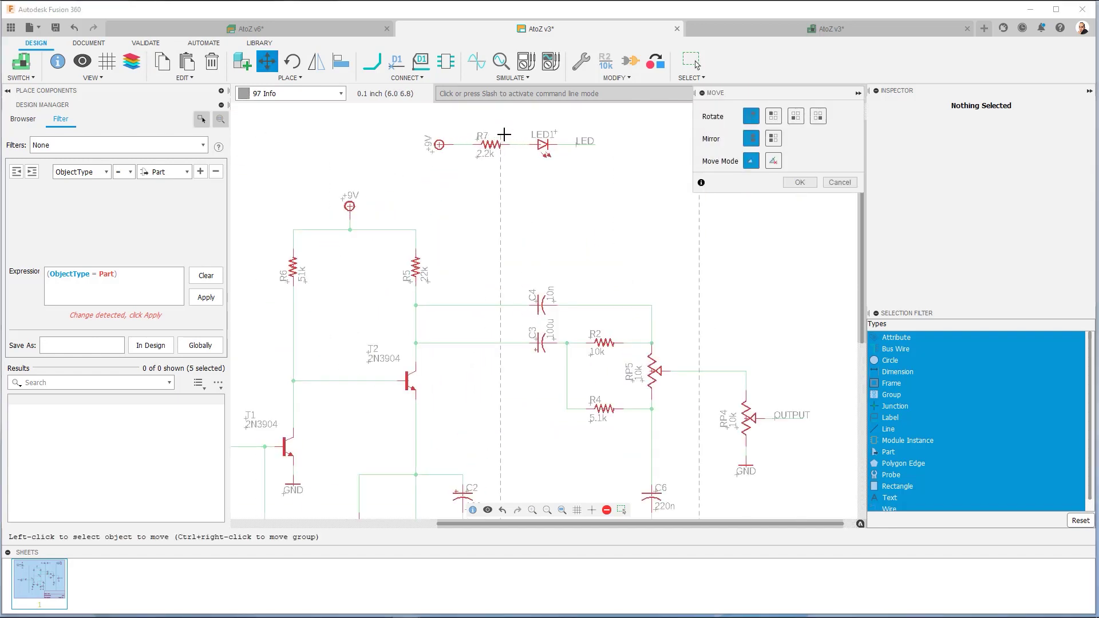
left_click(501, 136)
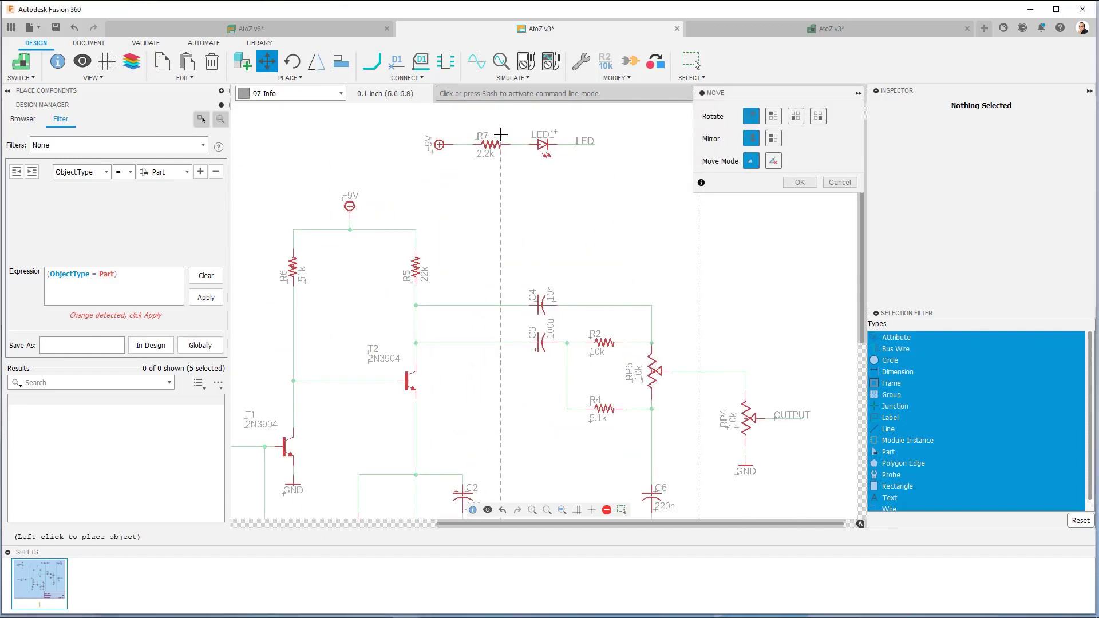
left_click(500, 185)
middle_click_drag(559, 191, 479, 186)
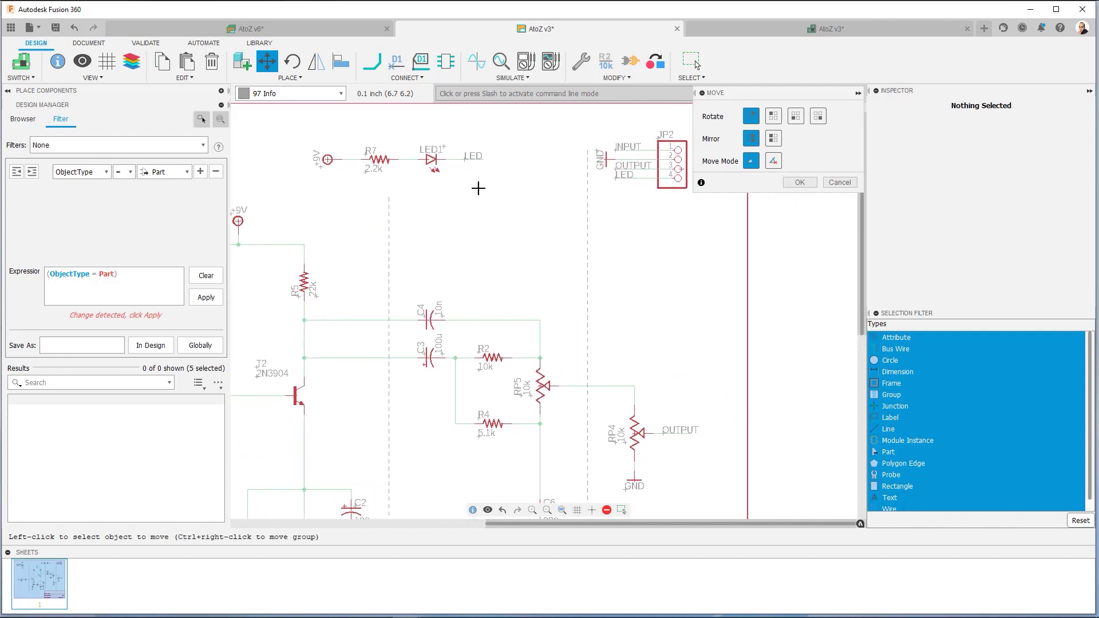
left_click(585, 148)
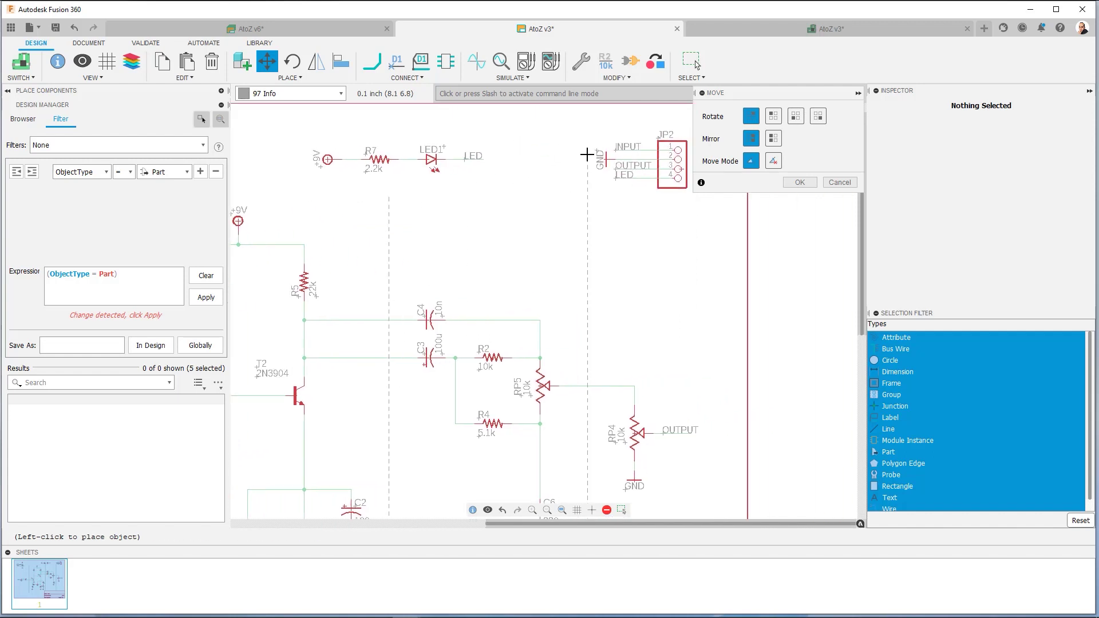
left_click(587, 197)
Move the lower endpoint of the dashed divider between C5 and T1 up to Y 1.5 inches.
scroll(540, 165, "down", 5)
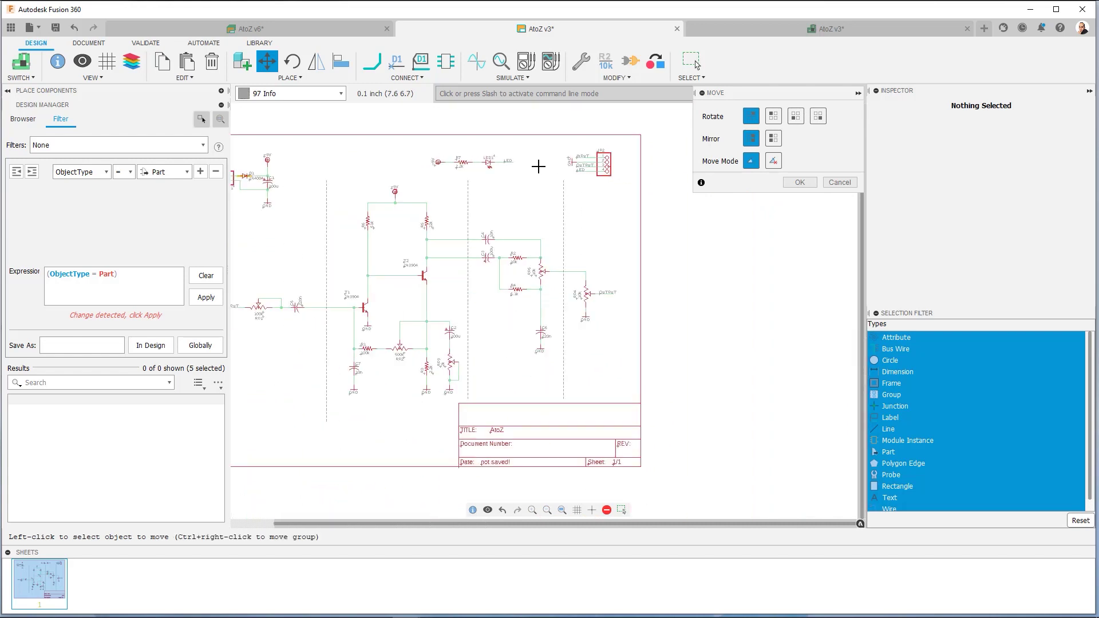
left_click(360, 374)
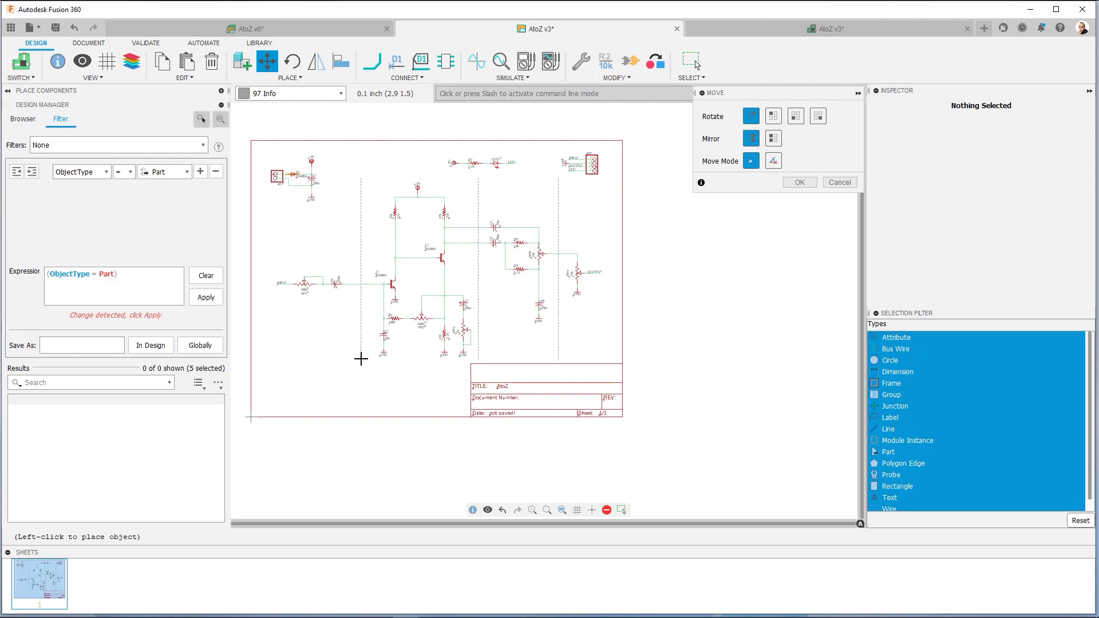
left_click(361, 359)
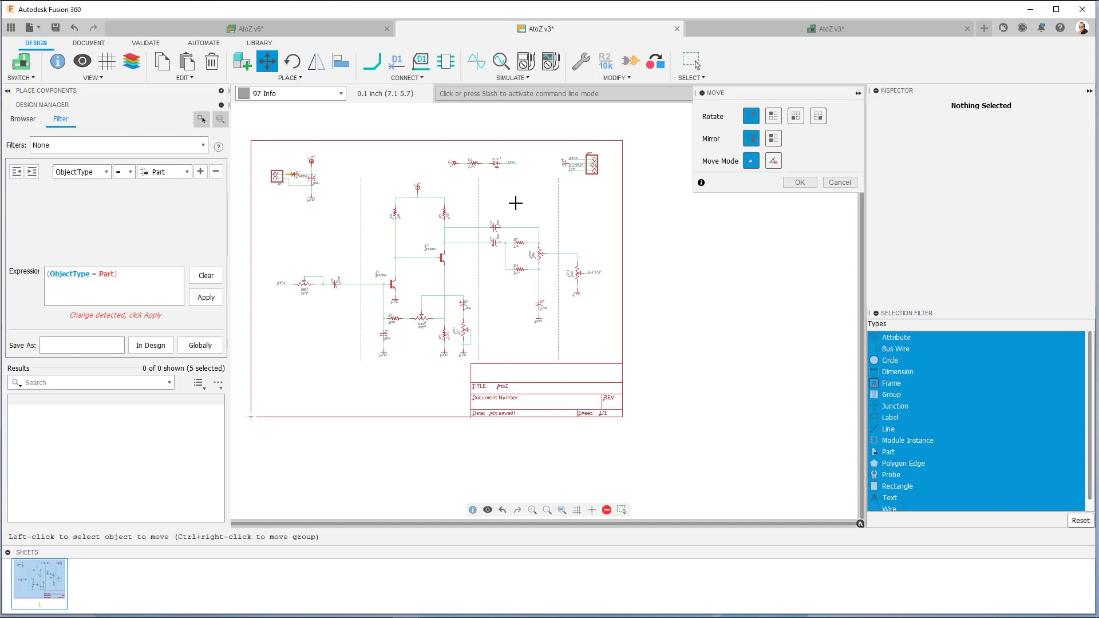
Create a selectable group named POWER from connector JP1, diode D1, capacitor C1 and their supply and ground symbols, then clear the selection.
middle_click_drag(330, 213, 358, 249)
scroll(304, 221, "up", 5)
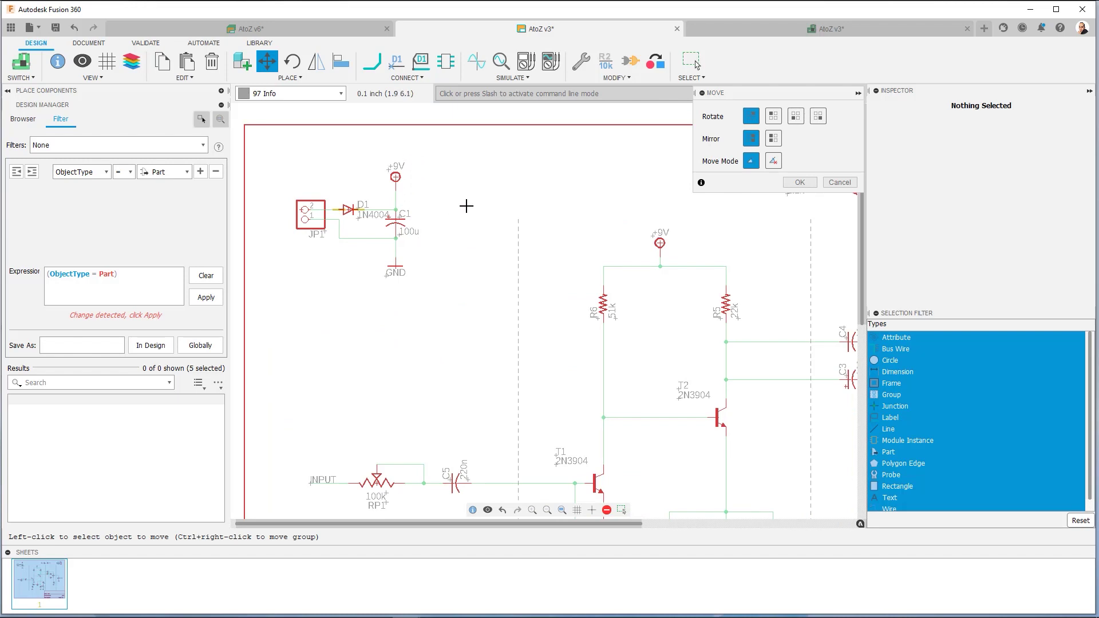
key("Escape")
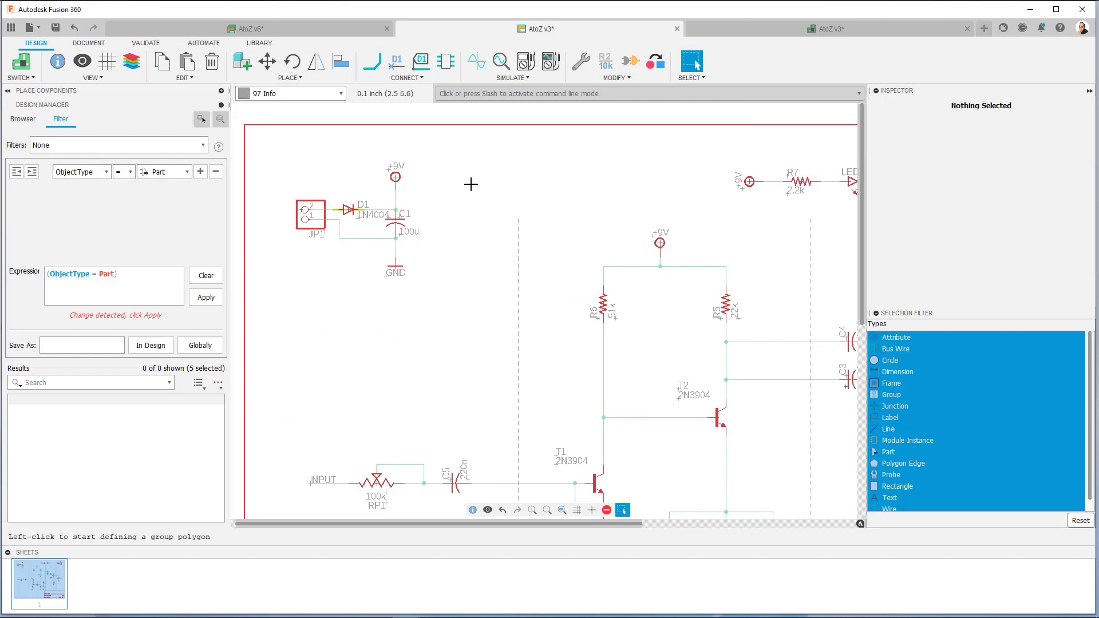
left_click_drag(426, 259, 270, 308)
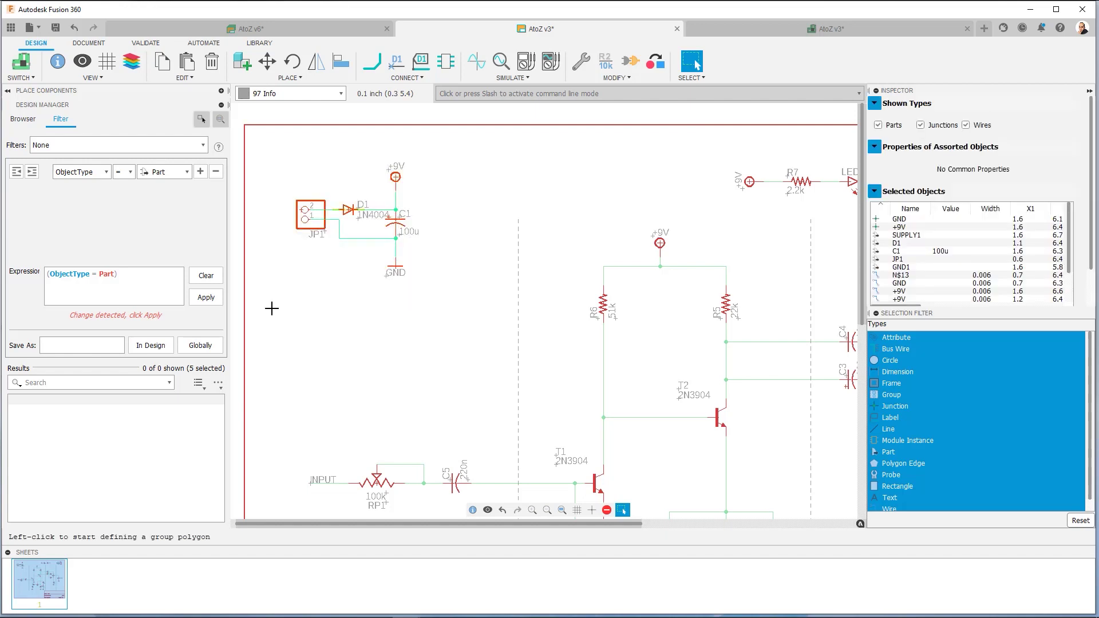
right_click(301, 208)
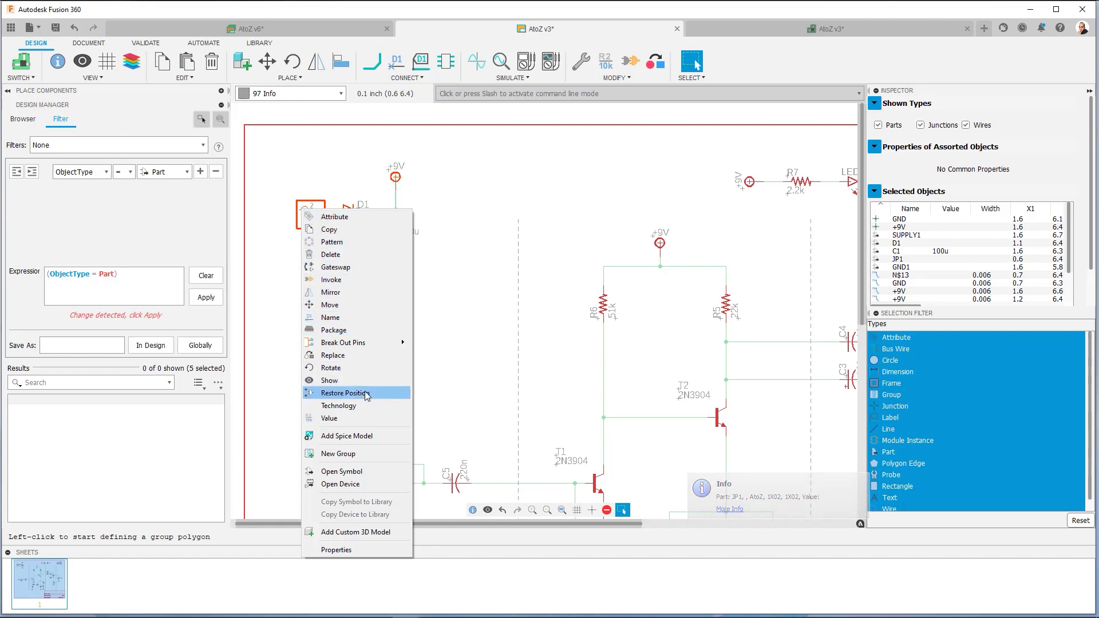
left_click(356, 454)
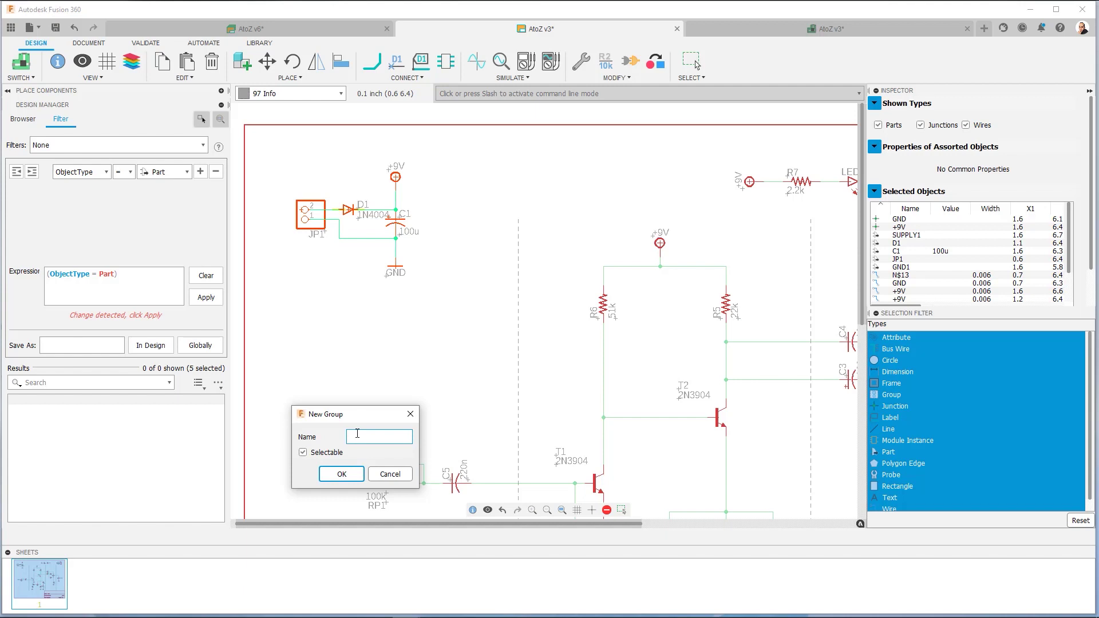
type("POWER")
left_click(340, 475)
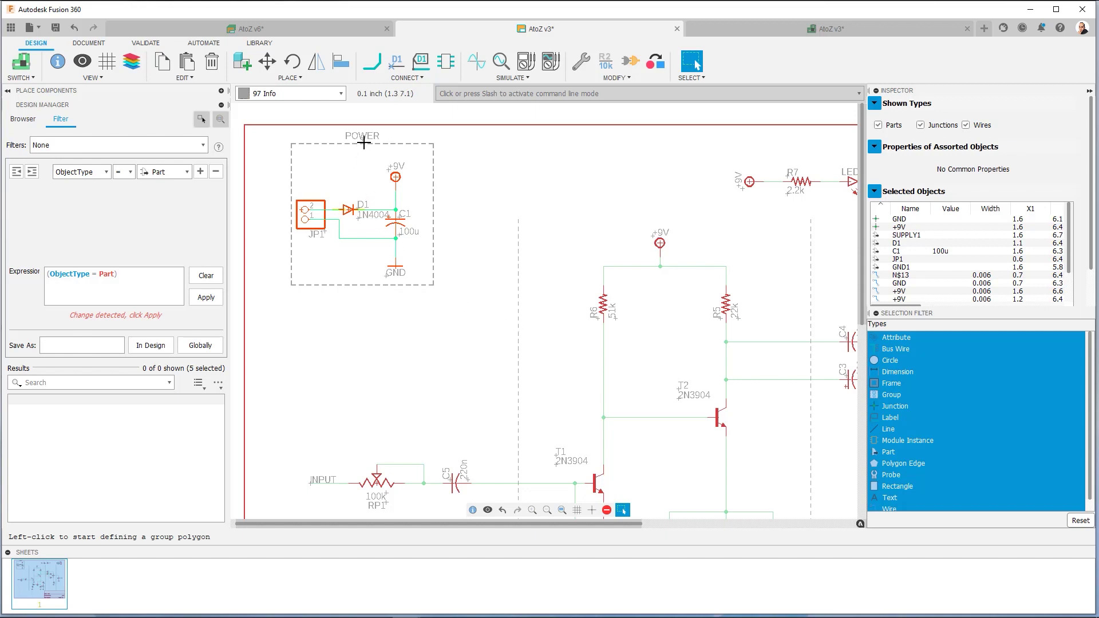
left_click(461, 170)
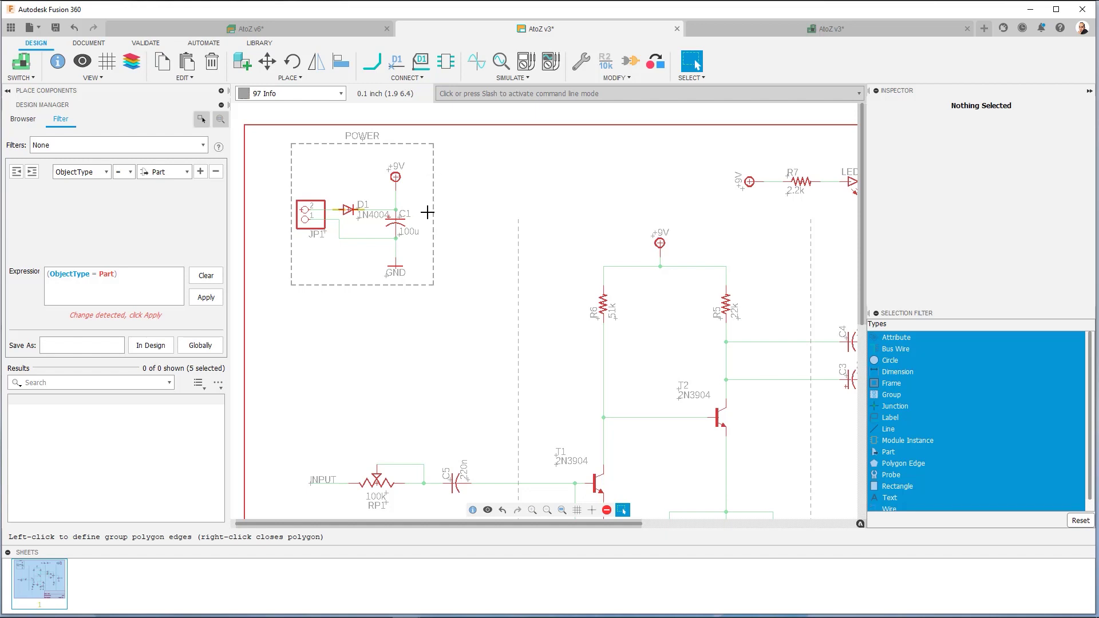
Move the POWER group about 0.2 inch left and 0.2 inch down within the frame's upper-left corner, then deselect it.
right_click(363, 141)
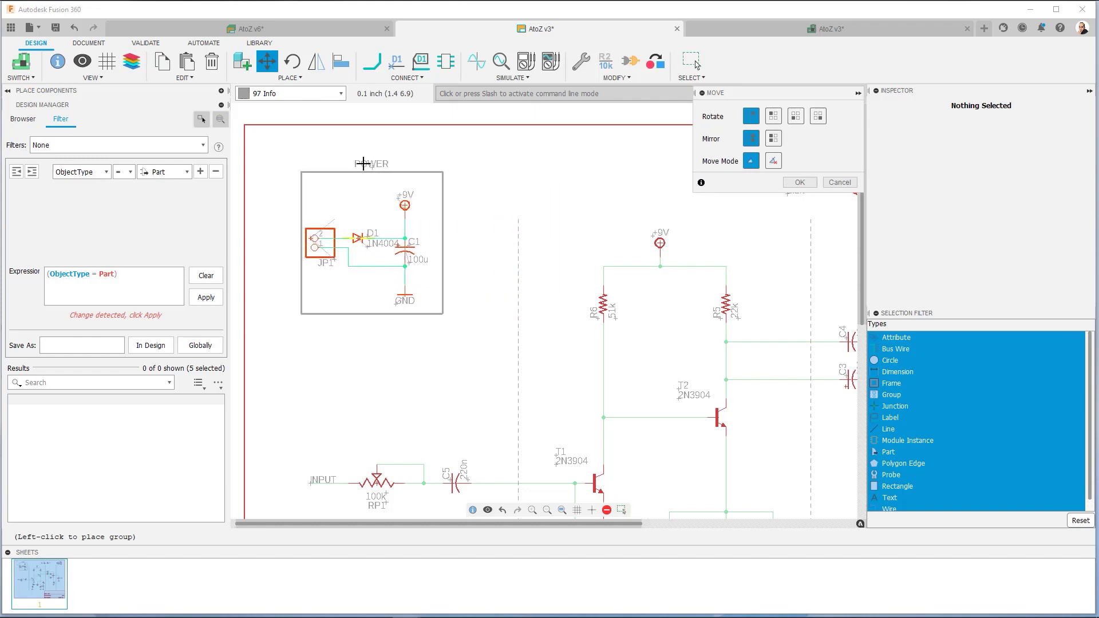
left_click(334, 155)
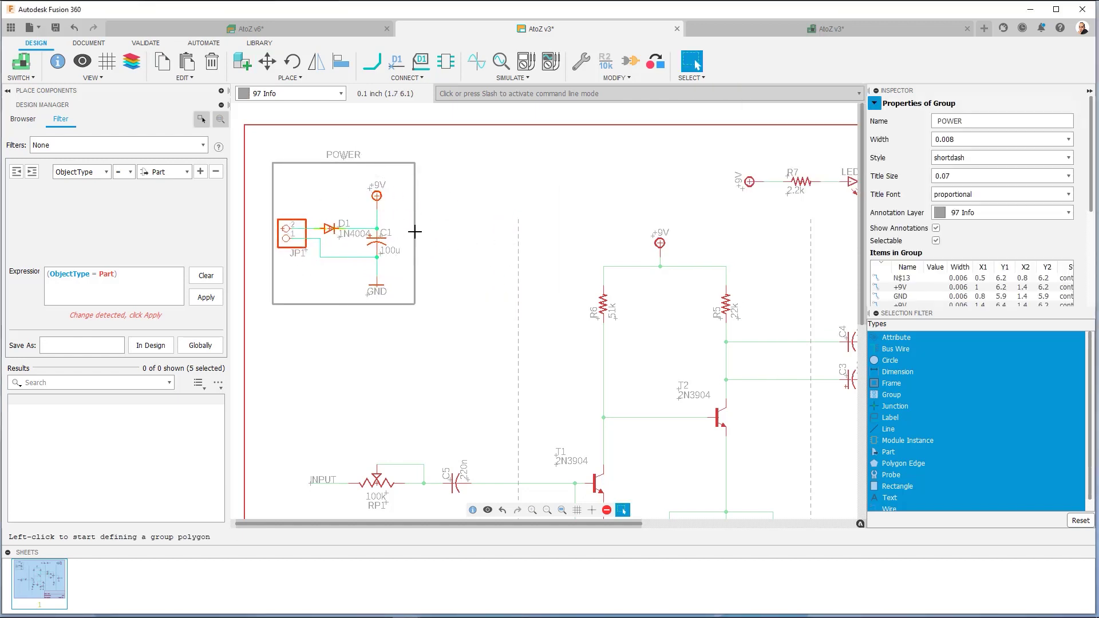
left_click(442, 223)
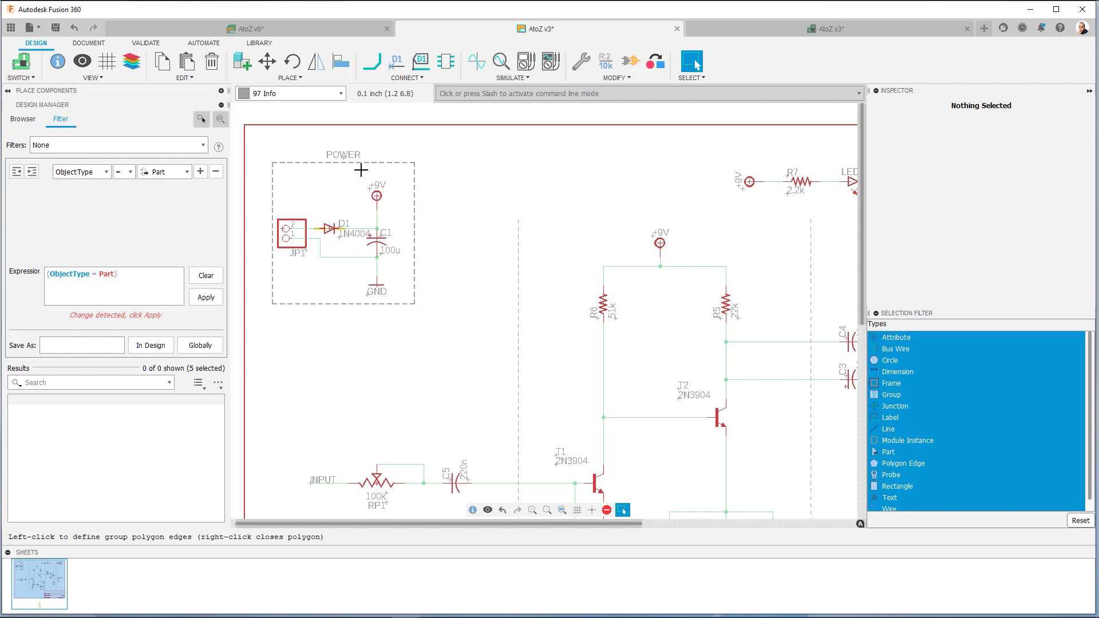
Create a selectable group named OUTPUTCONN from connector JP2, its ground symbol, wires and INPUT, OUTPUT and LED labels.
scroll(553, 272, "down", 1)
middle_click_drag(552, 273, 436, 221)
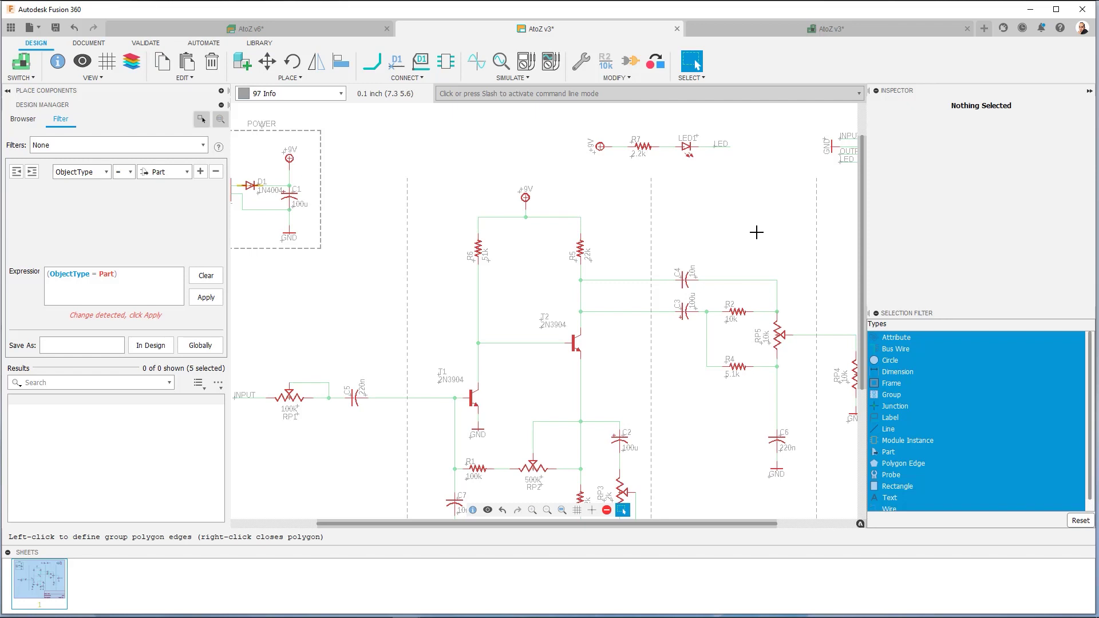
scroll(709, 198, "down", 2)
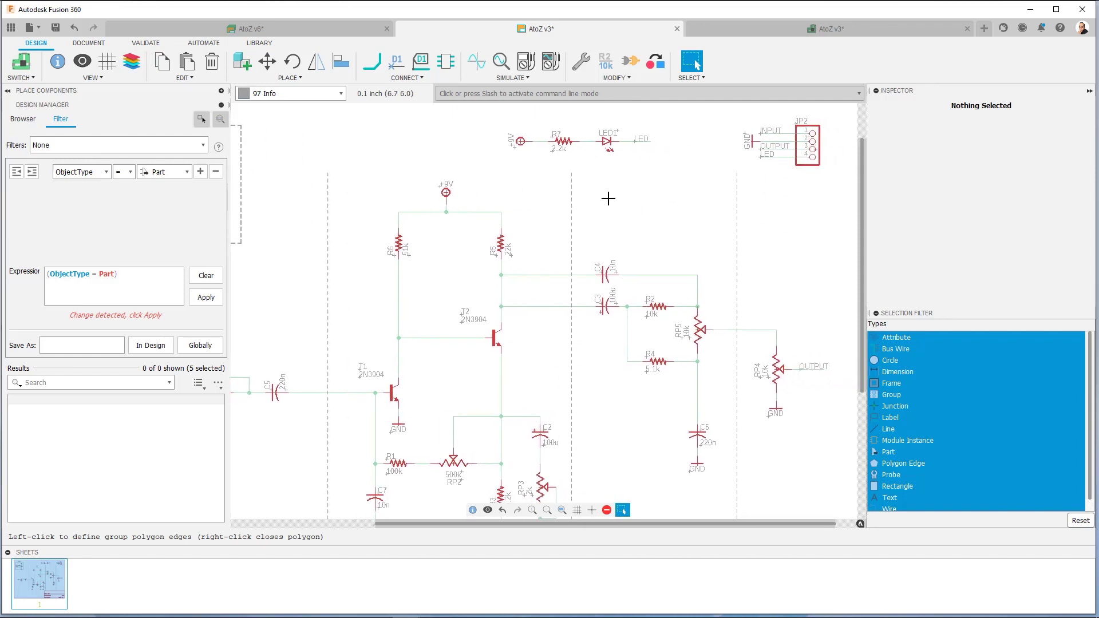
scroll(557, 233, "up", 2)
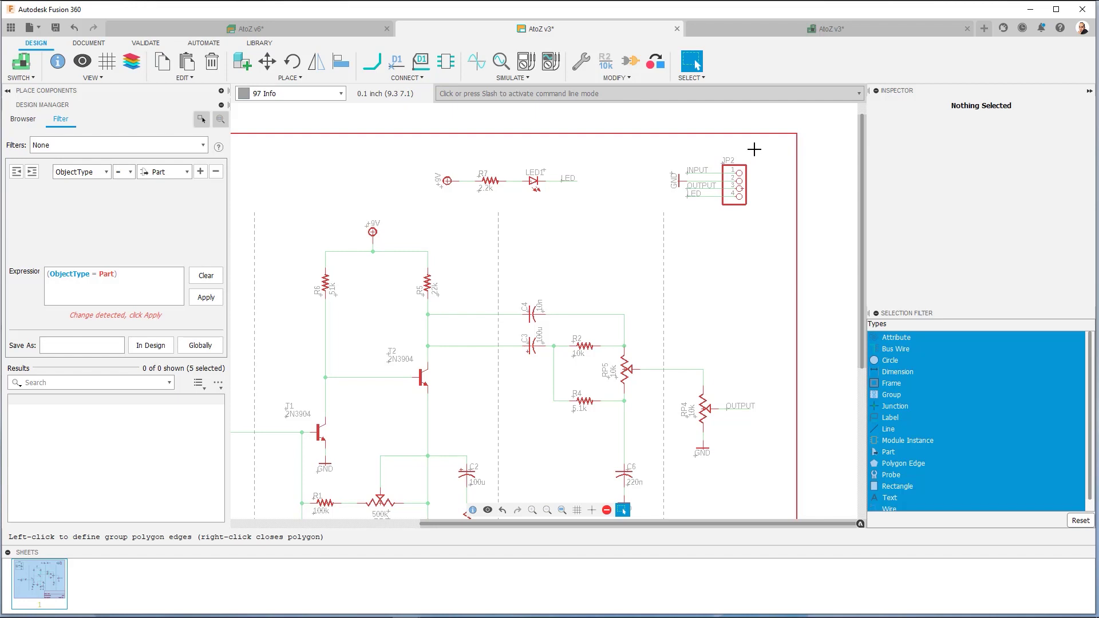
left_click_drag(755, 150, 668, 216)
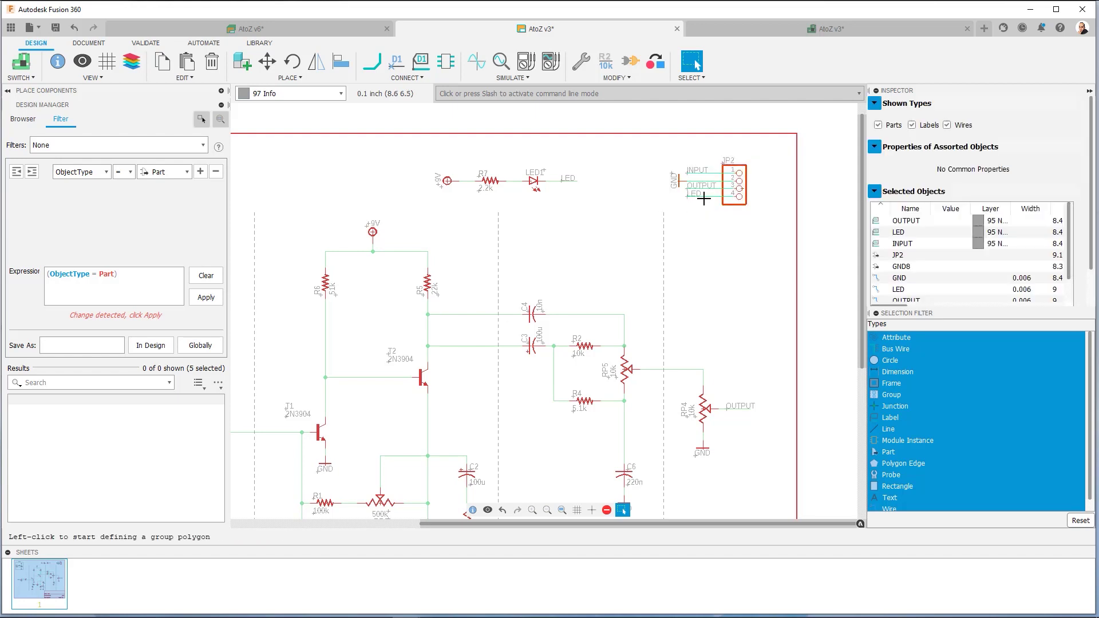
right_click(742, 188)
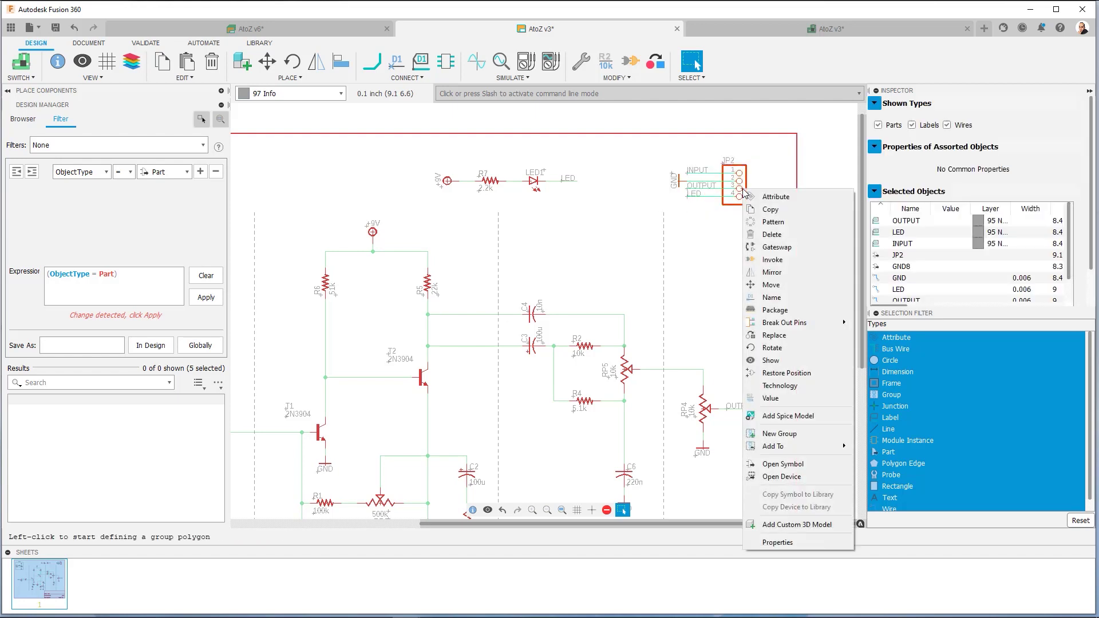
left_click(792, 435)
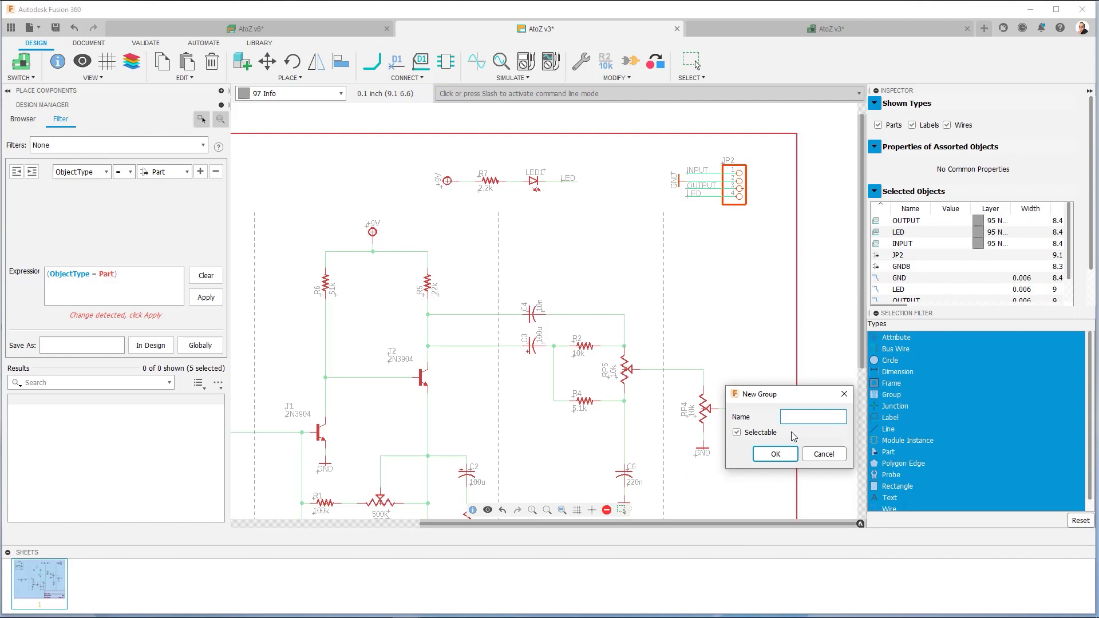
type("OUTPUTCONN")
left_click(776, 454)
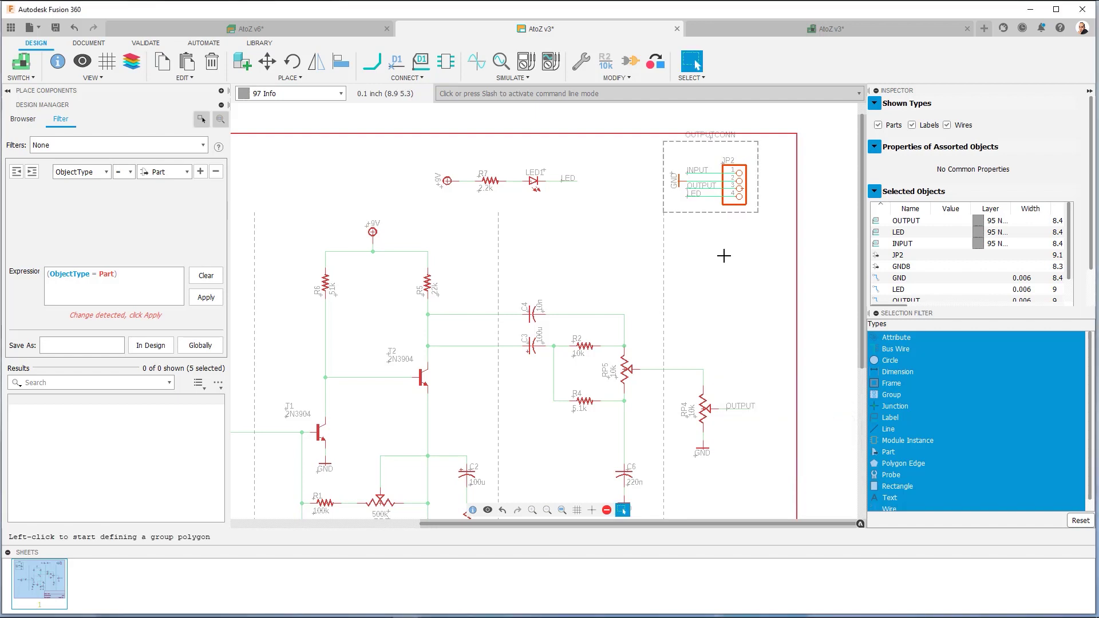
Move the OUTPUTCONN group about 0.3 inch right and 0.1 inch down, toward the frame's right edge.
key("m")
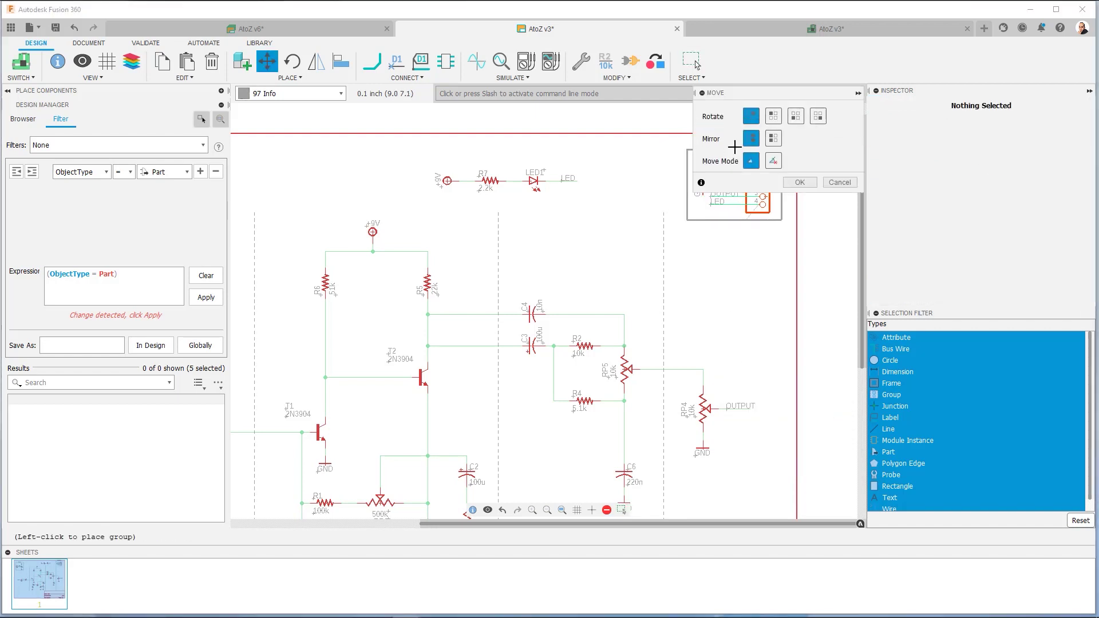
left_click(735, 147)
key("Escape")
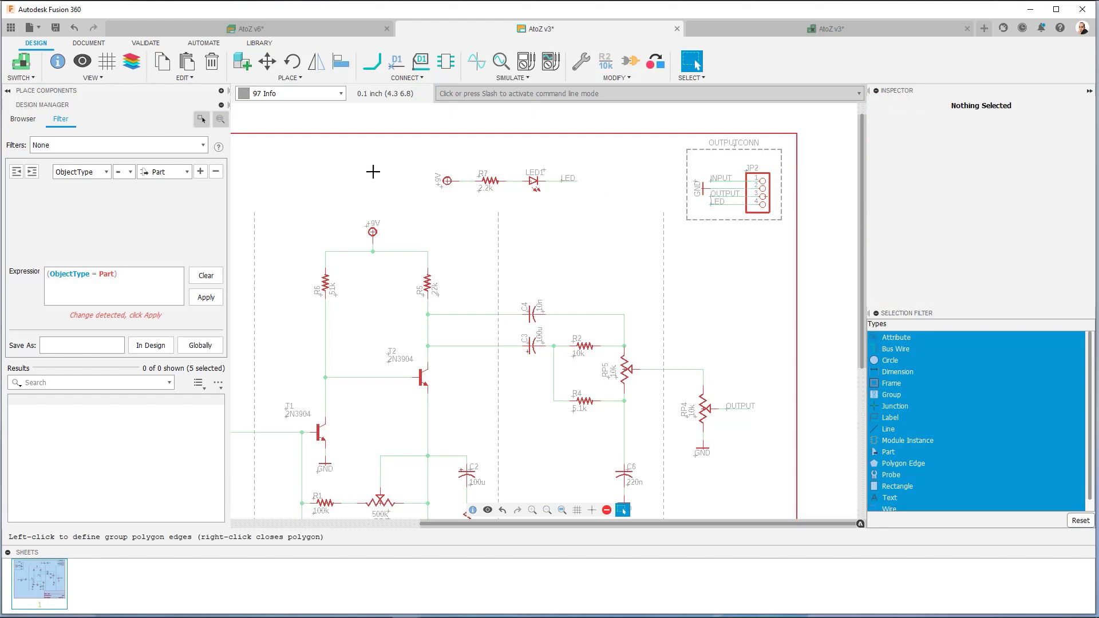
Create a selectable group named INDICATOR from the +9V supply, resistor R7, LED1 and the LED label above the dividers.
left_click_drag(424, 152, 595, 203)
right_click(493, 182)
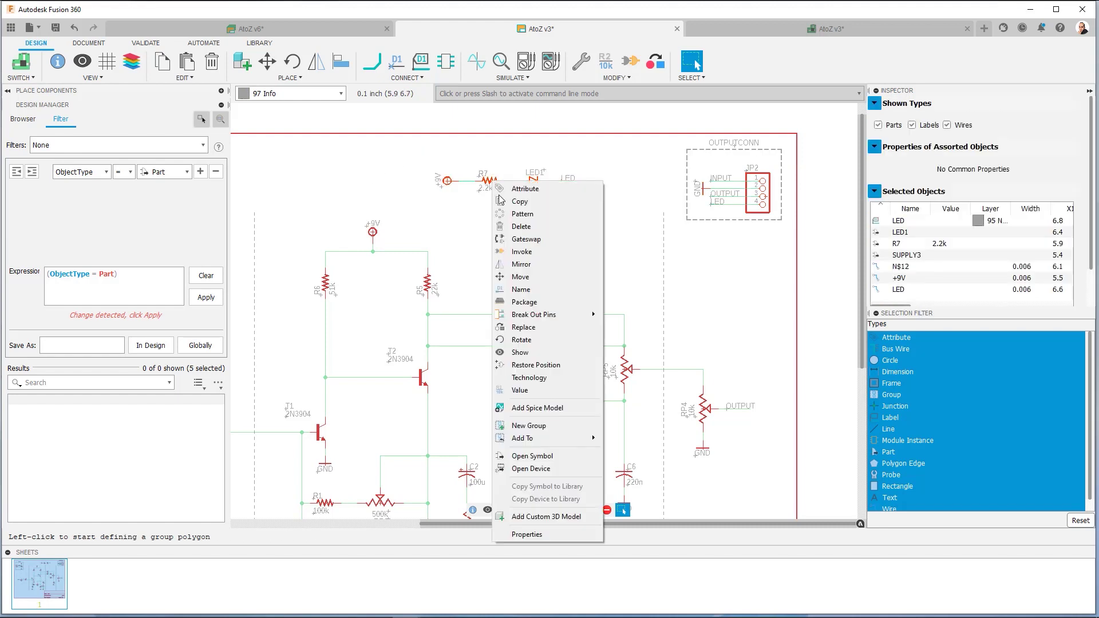
left_click(541, 426)
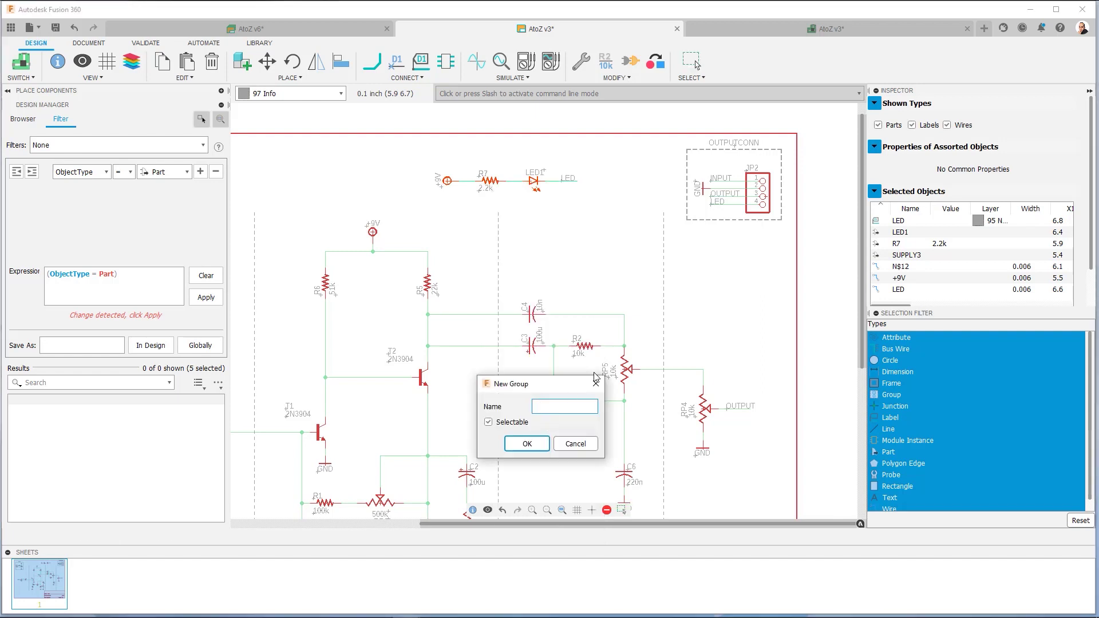
type("IN")
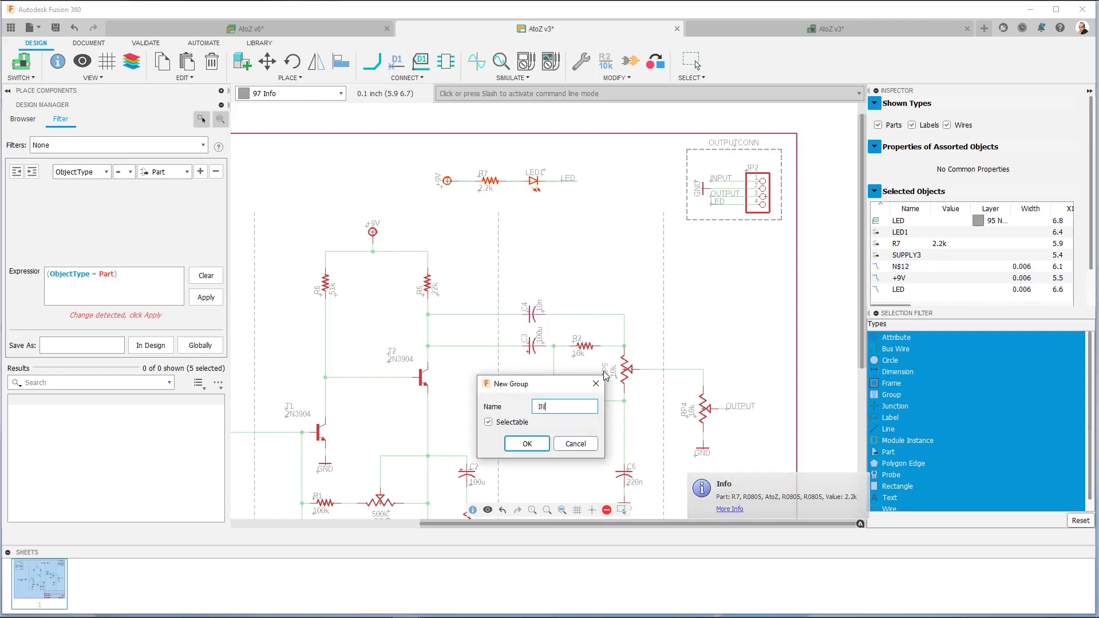
type("DICATOR")
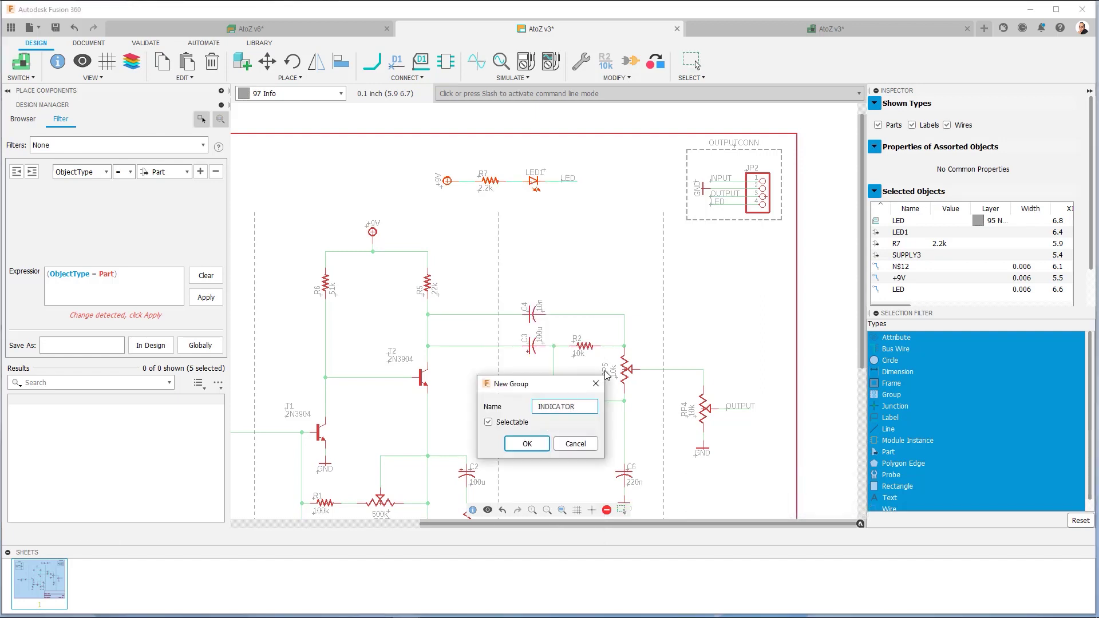
left_click(523, 444)
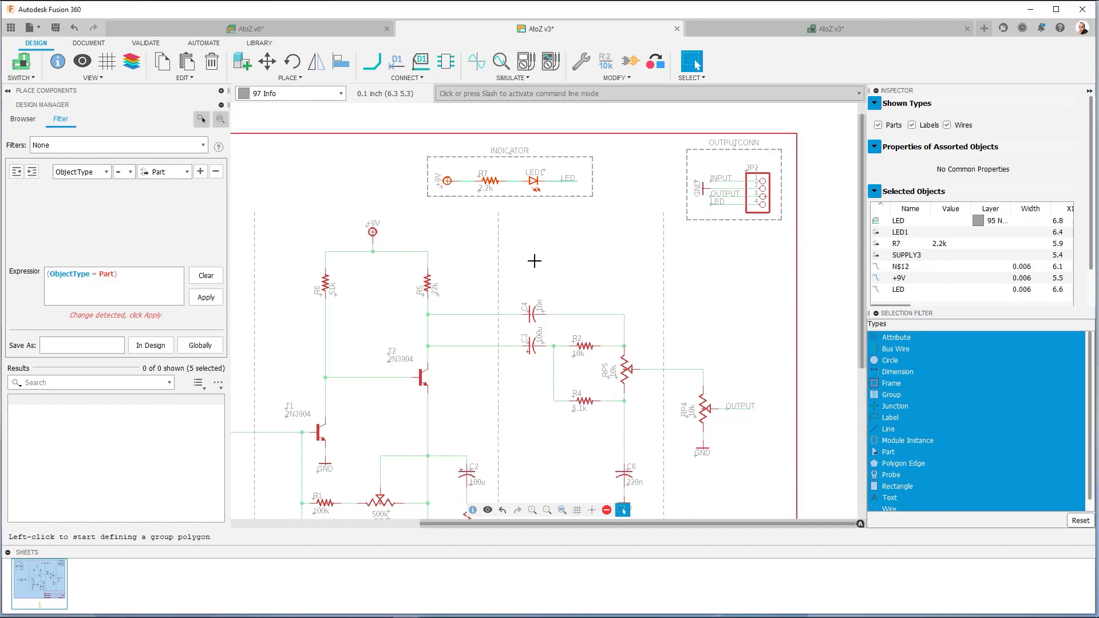
Move the INDICATOR group left along the frame's upper edge until it sits just right of the POWER group, then deselect it.
scroll(567, 226, "down", 2)
scroll(567, 226, "down", 1)
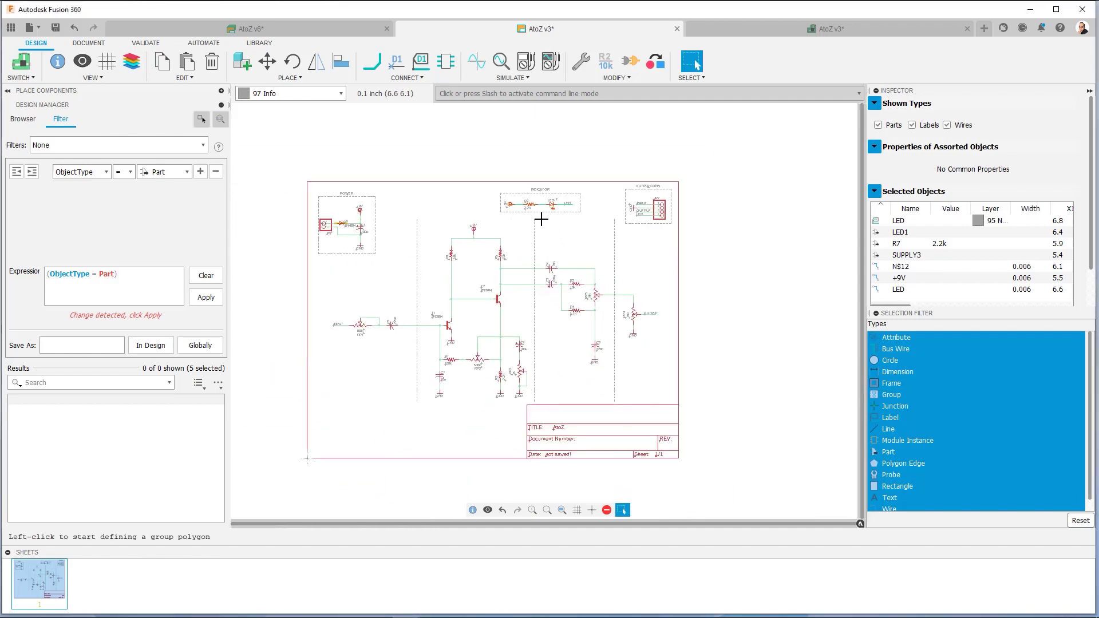
scroll(541, 197, "up", 2)
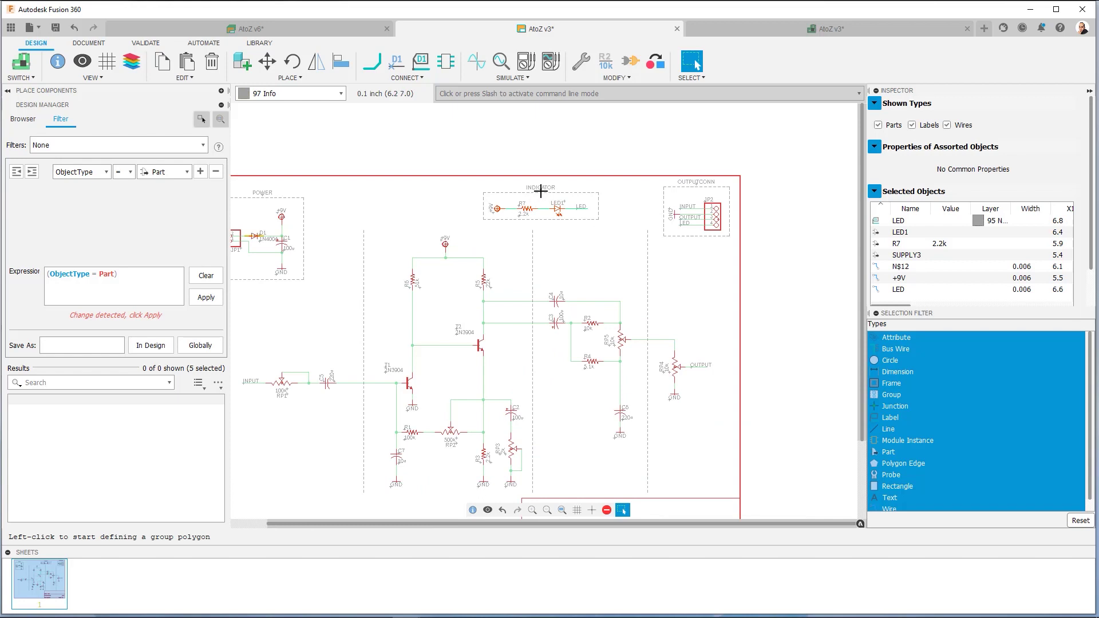
key("m")
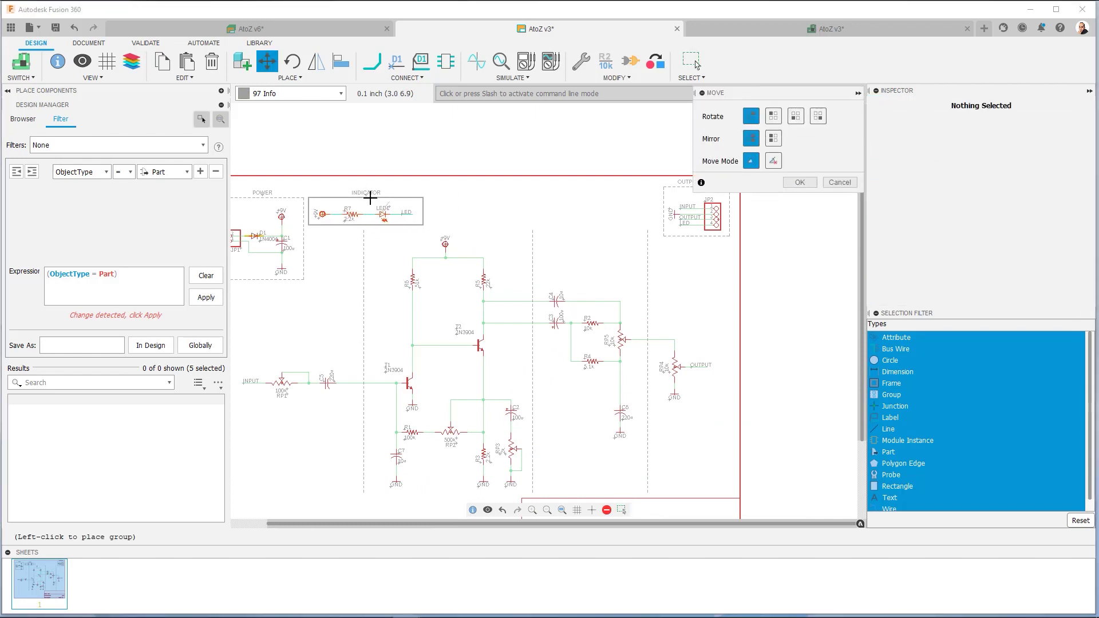
left_click(373, 197)
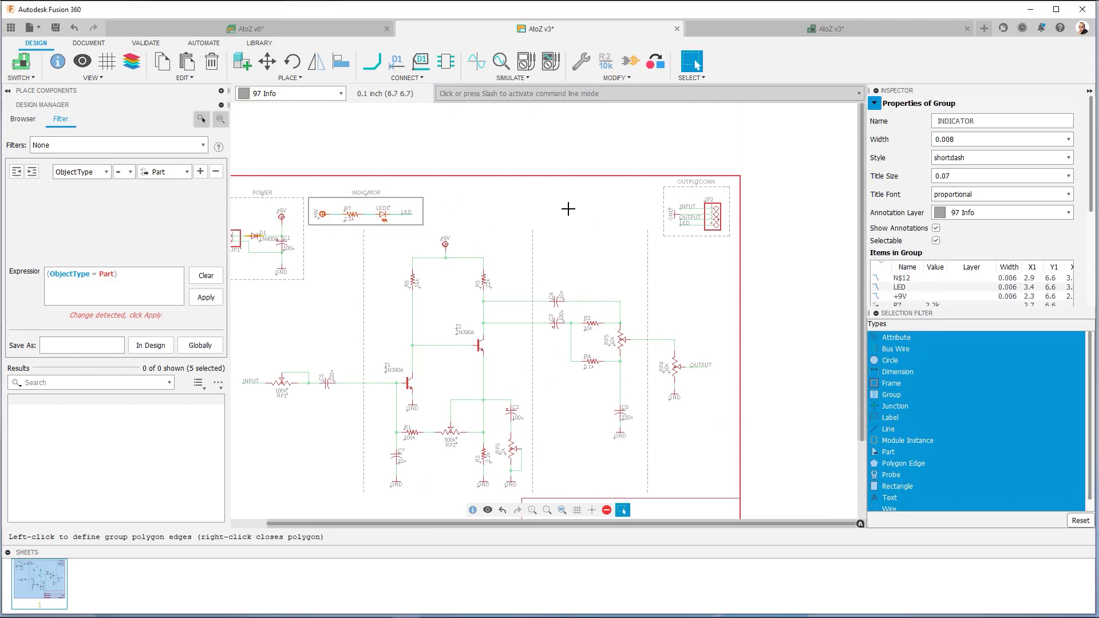
key("Escape")
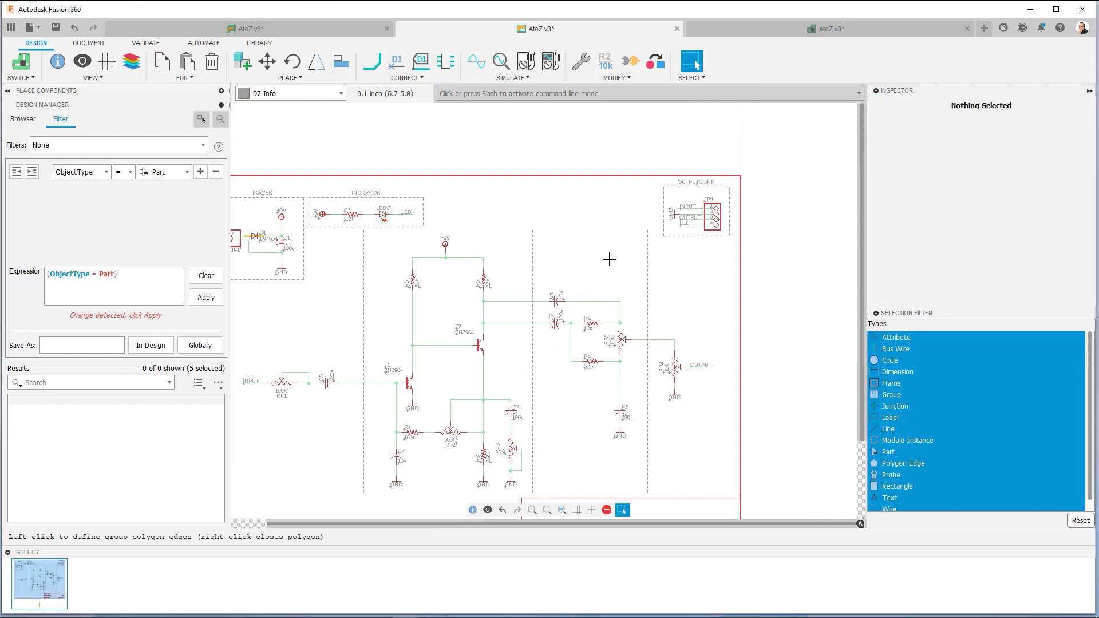
Move the OUTPUTCONN group from the frame's upper-right corner to just below the POWER group, aligned with its left edge, then deselect it.
key("m")
left_click(697, 185)
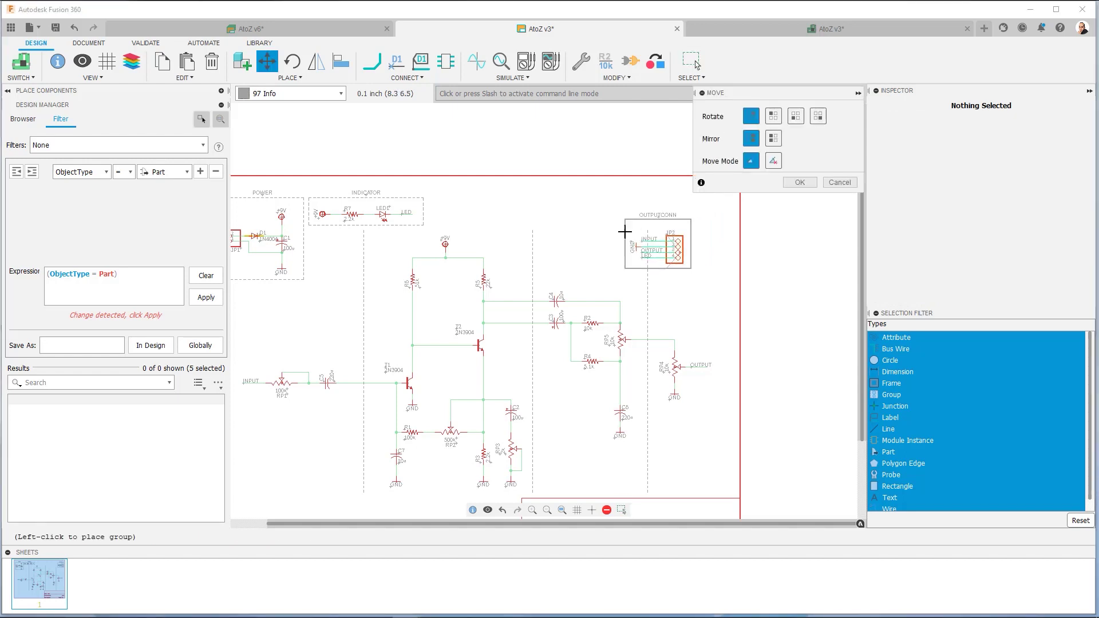
left_click(237, 298)
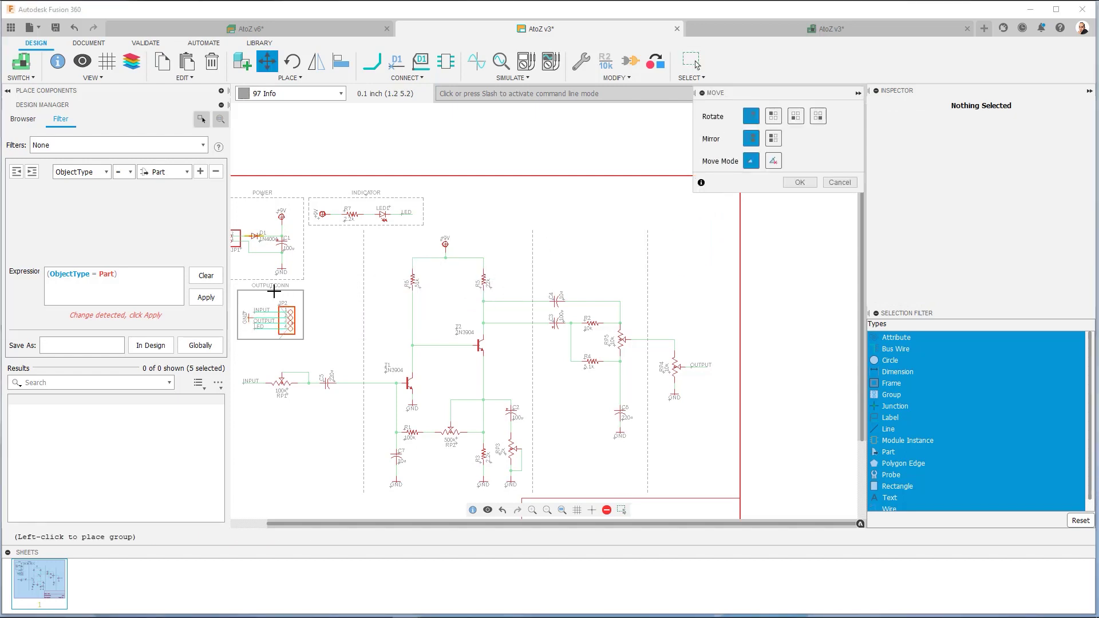
key("Escape")
middle_click_drag(304, 294, 410, 245)
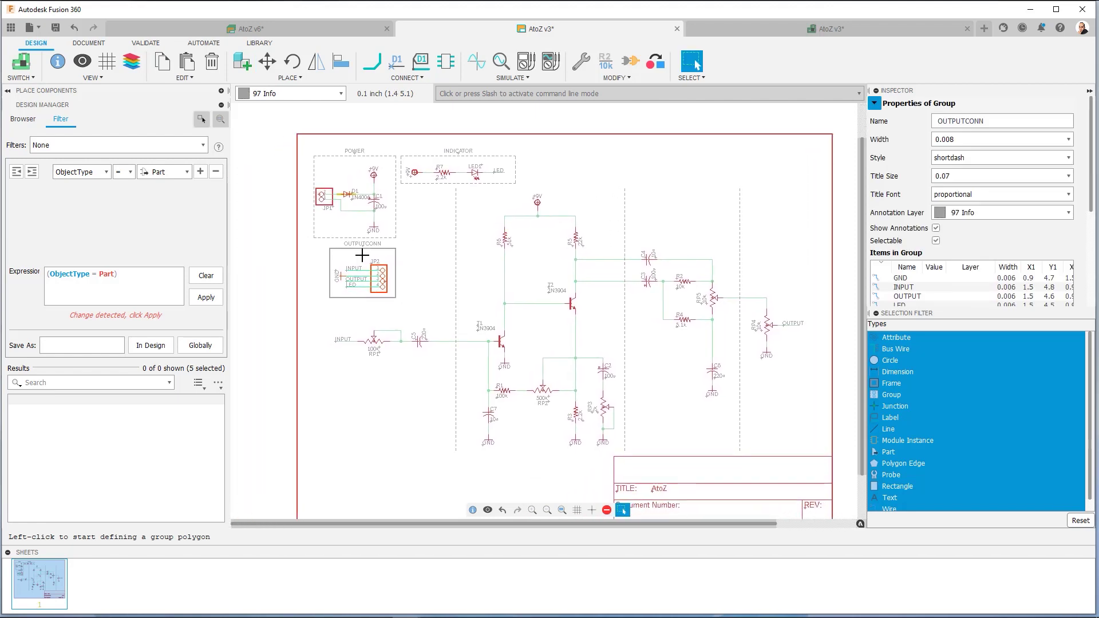
key("m")
left_click(343, 248)
key("Escape")
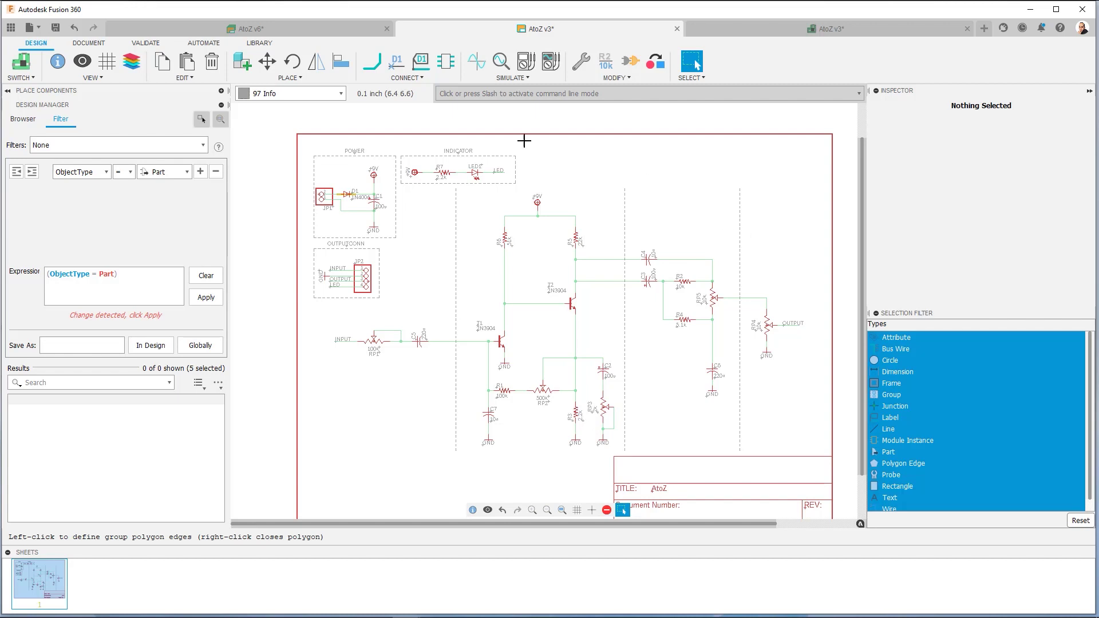
Place the documentation text INPUT at size 0.15 near the top of the first section, just left of the first dashed divider.
left_click(89, 43)
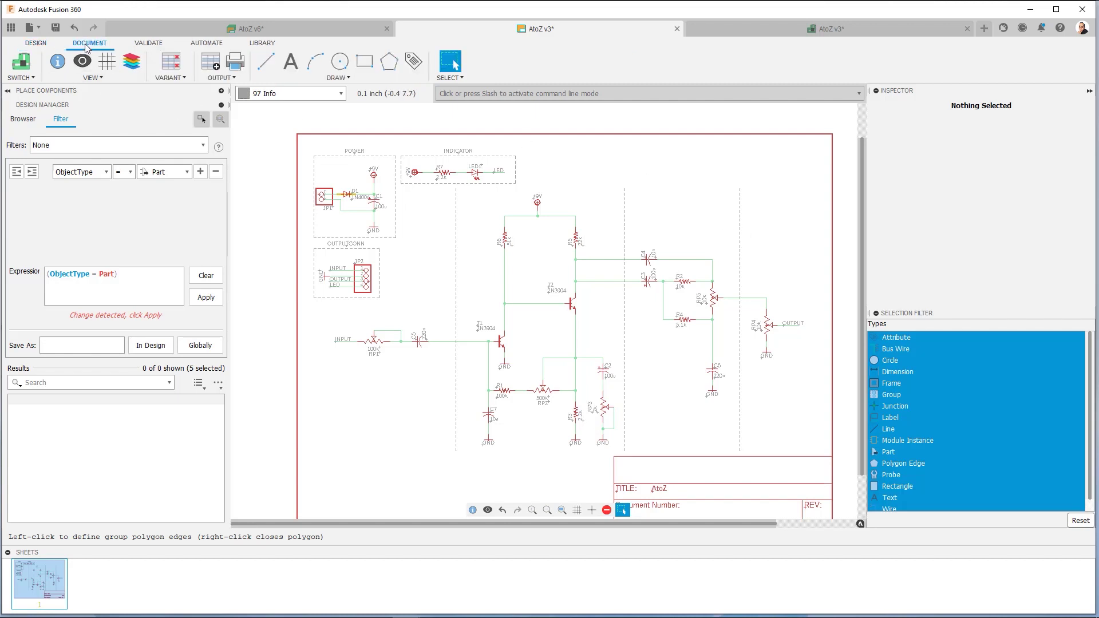
left_click(290, 62)
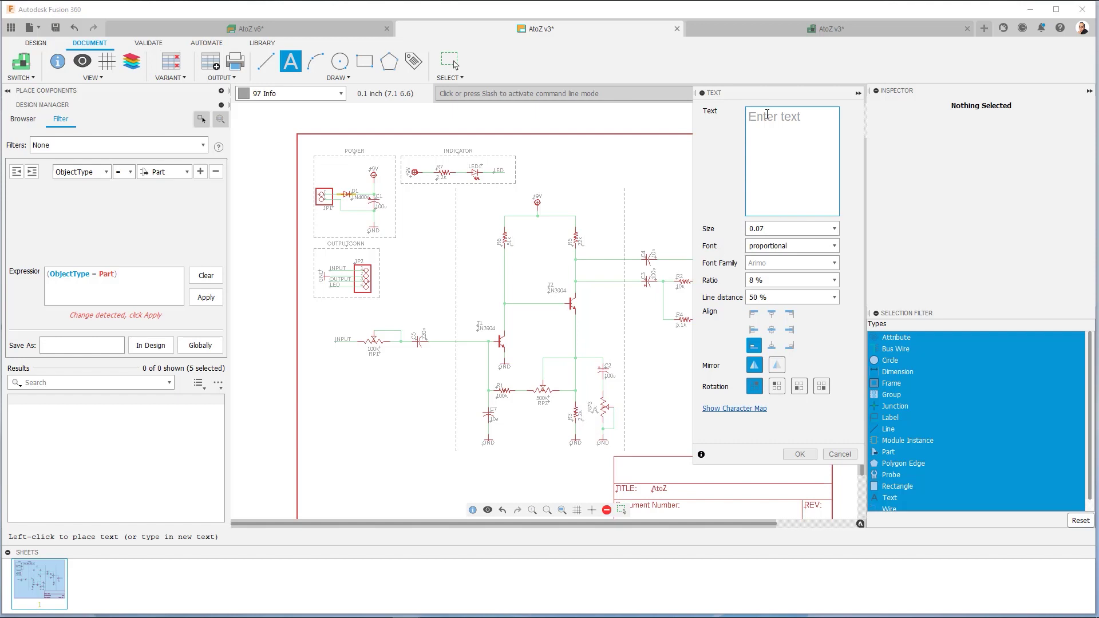
type("INPUT")
left_click(834, 229)
scroll(827, 282, "down", 3)
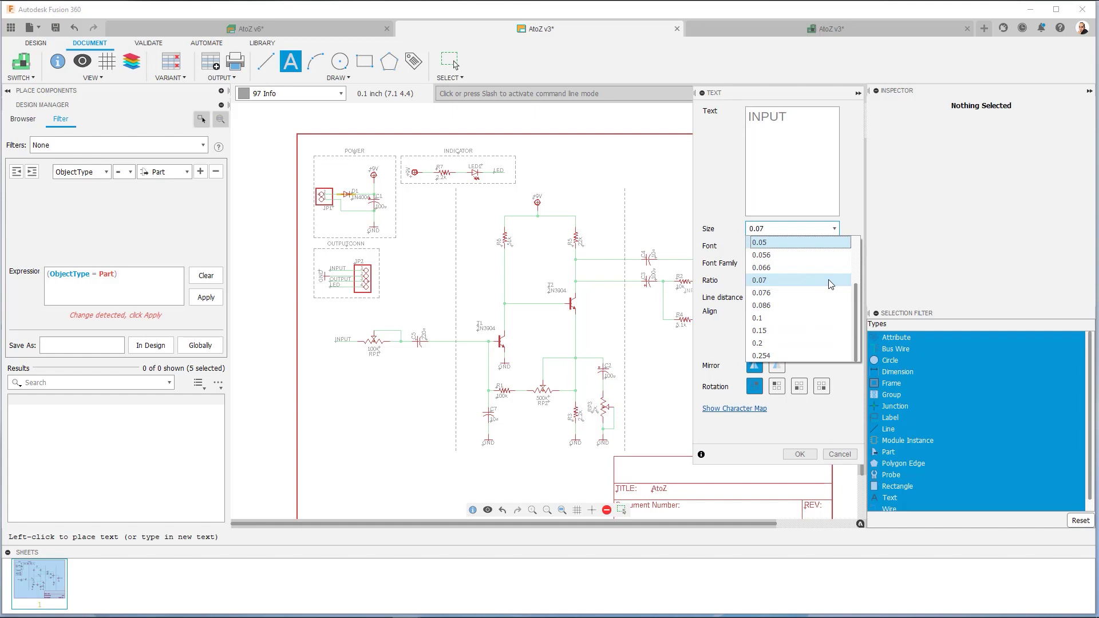
left_click(771, 356)
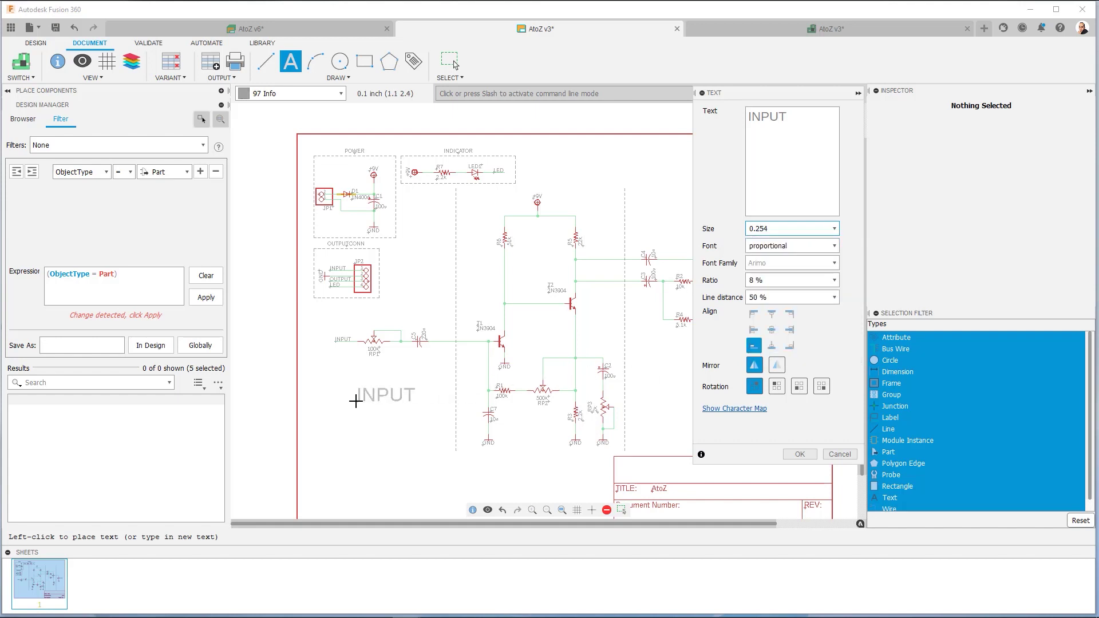
left_click(834, 229)
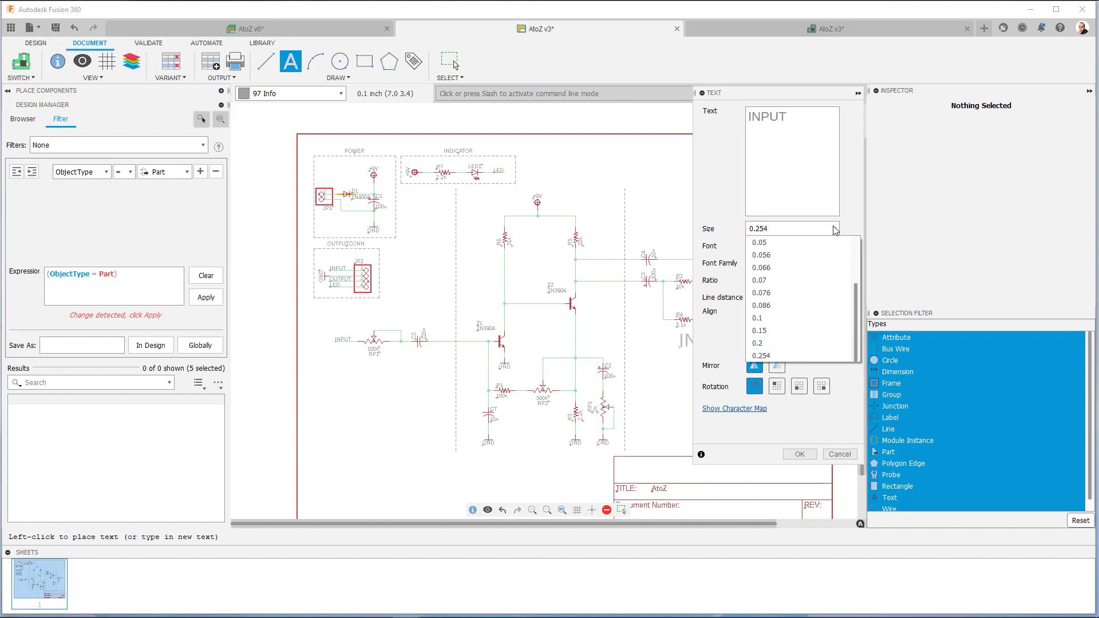
left_click(776, 331)
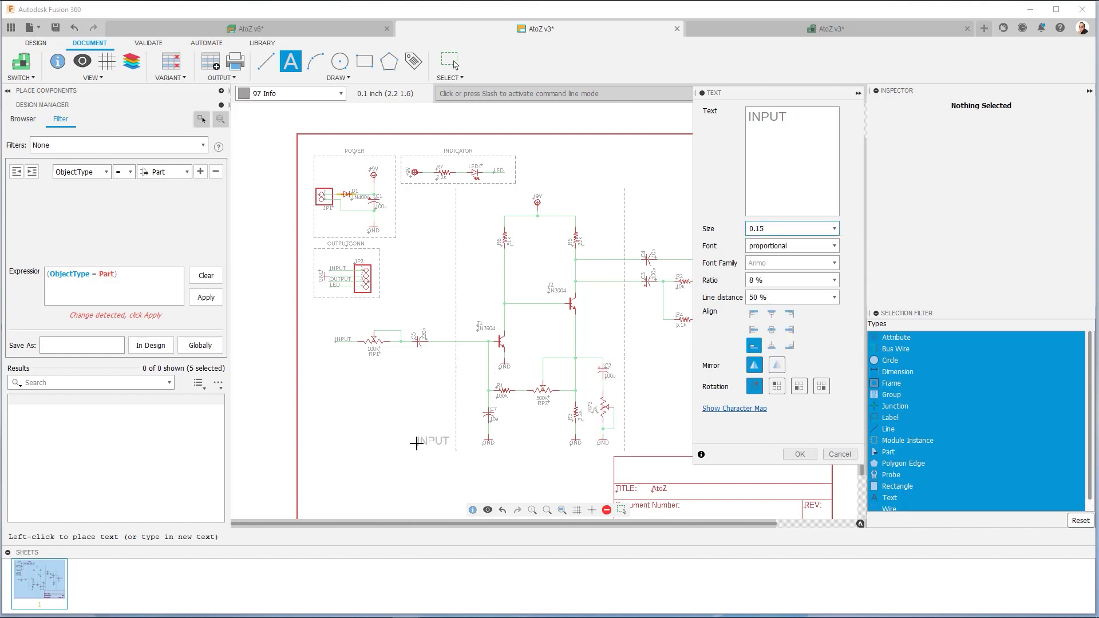
left_click(420, 202)
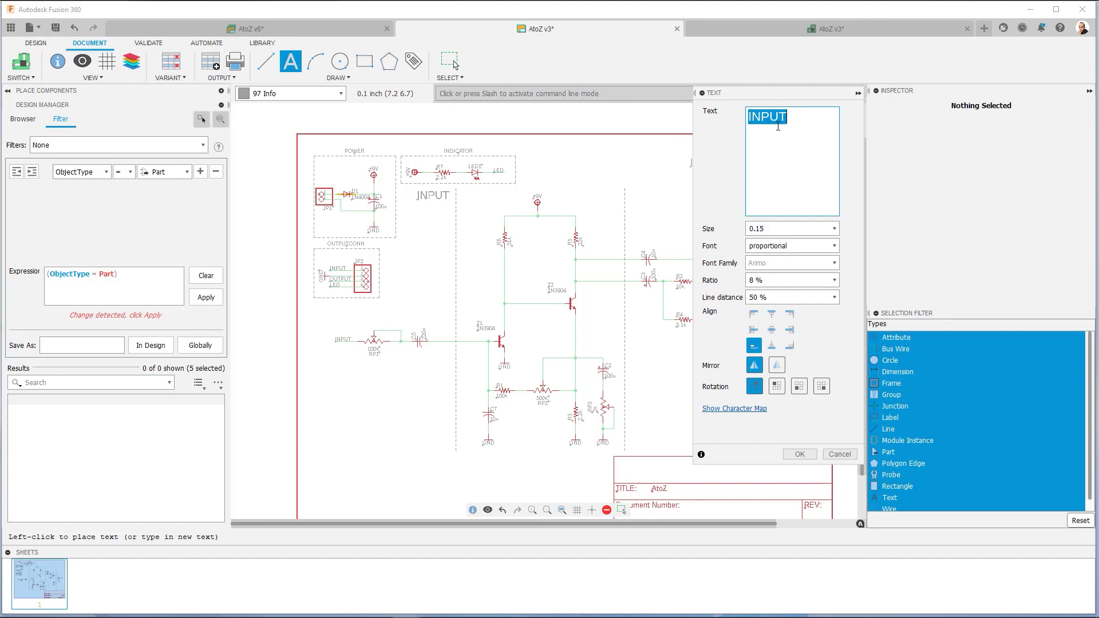
Place the texts FUZZ and TONE at size 0.15, level with INPUT and just left of the second and third dashed dividers.
type("FUZZ")
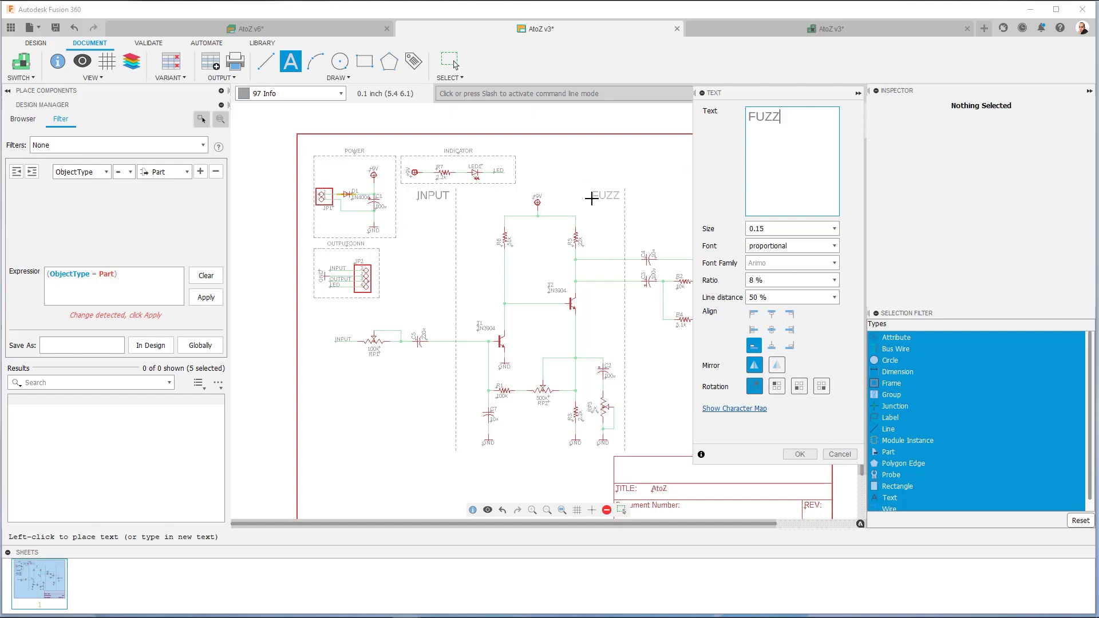
left_click(592, 198)
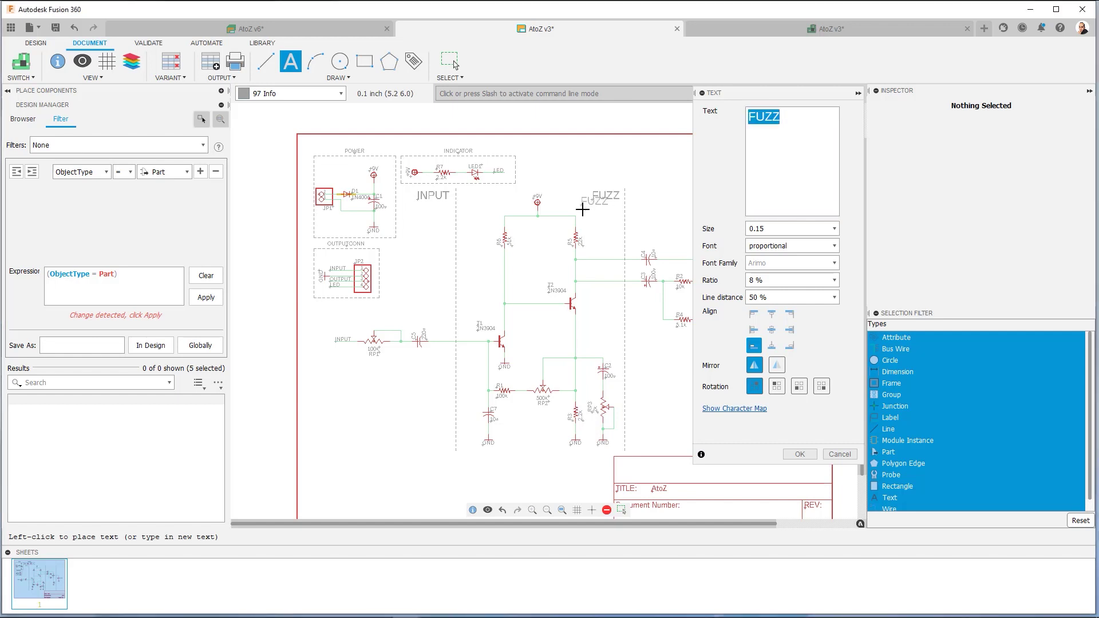
left_click(791, 120)
key("BackSpace")
key("BackSpace")
key("BackSpace")
key("BackSpace")
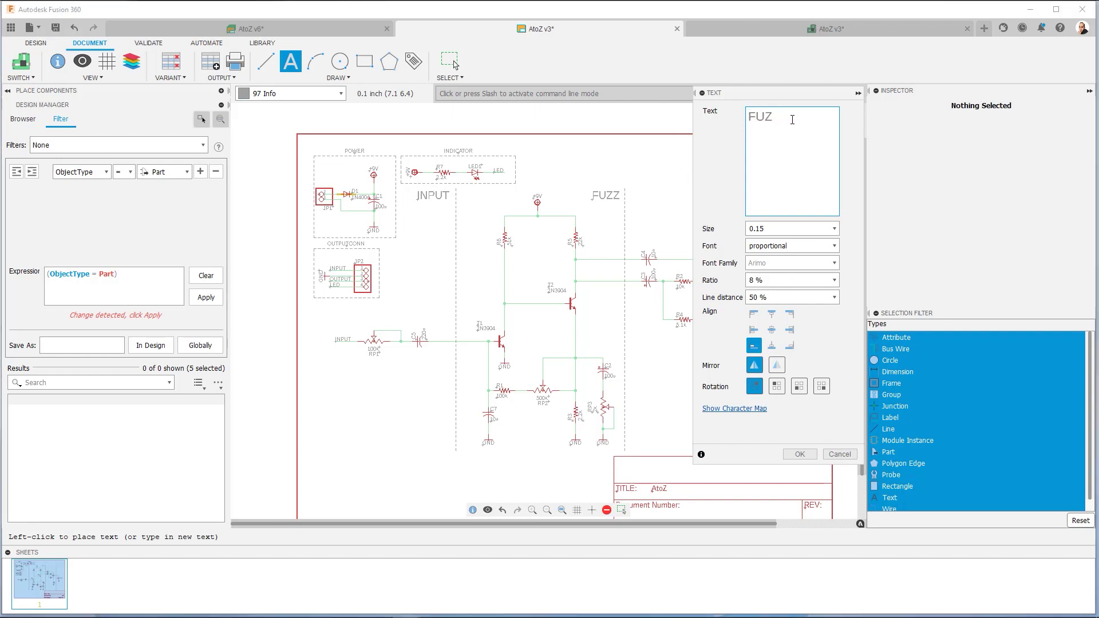
type("TONE")
left_click_drag(792, 93, 352, 113)
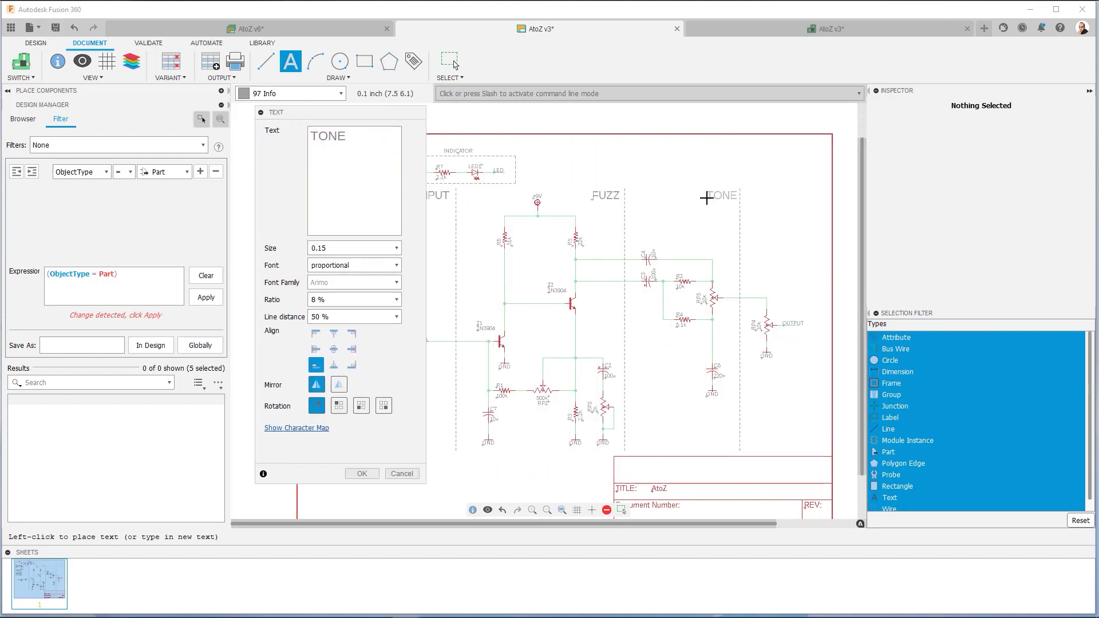
left_click(707, 198)
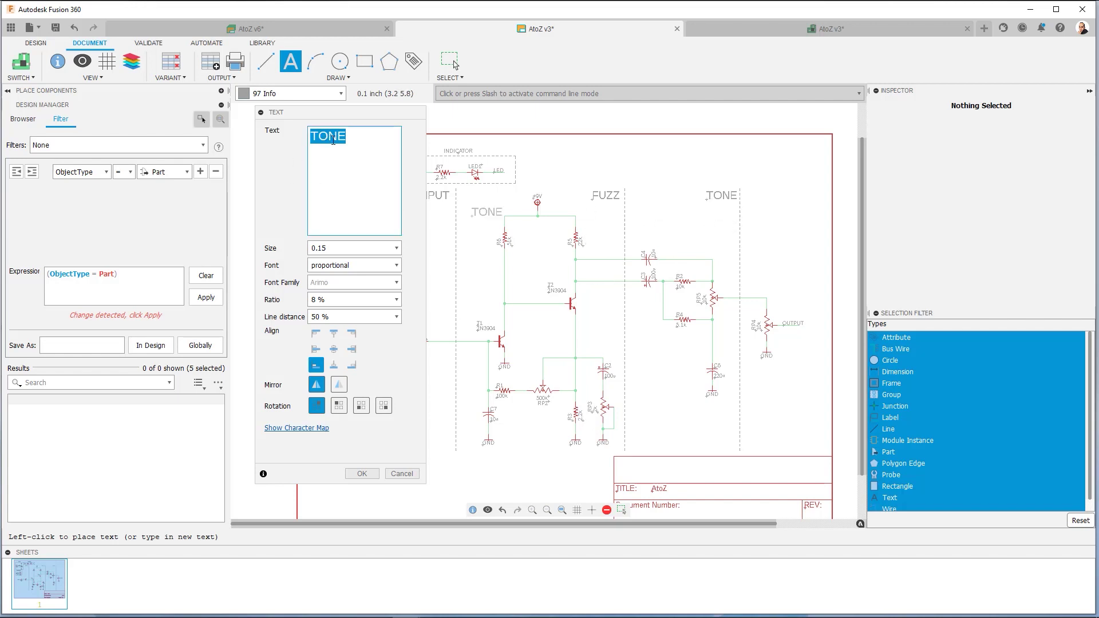
Place the text OUTPUT at size 0.15 at the top of the last section, level with the other section titles, and end text placement.
left_click(359, 139)
key("BackSpace")
key("BackSpace")
key("BackSpace")
key("BackSpace")
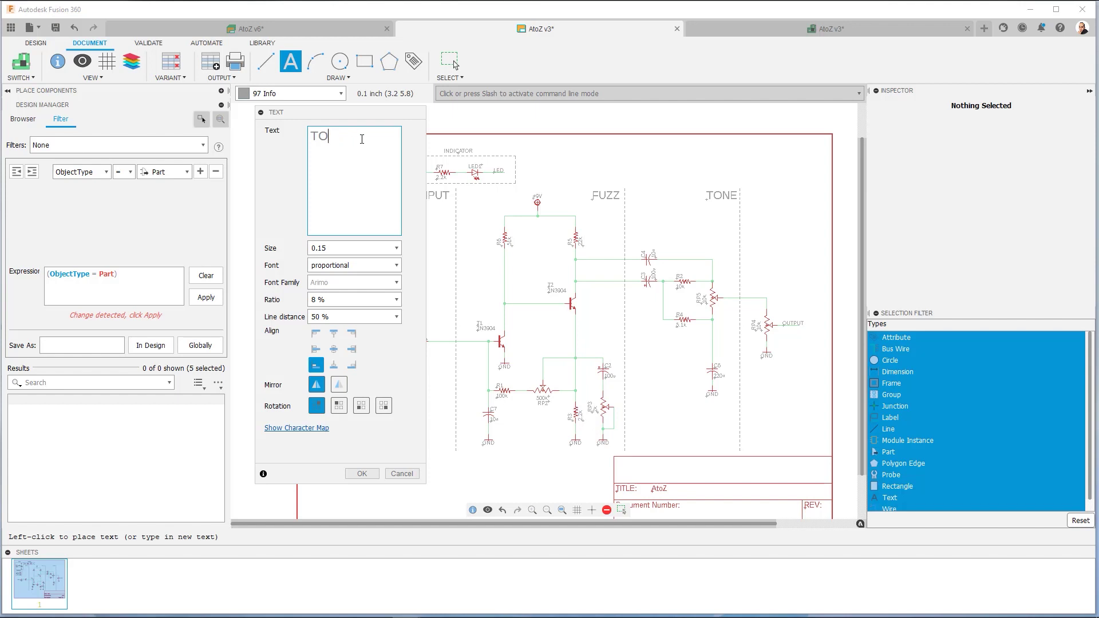
type("OUTPUT")
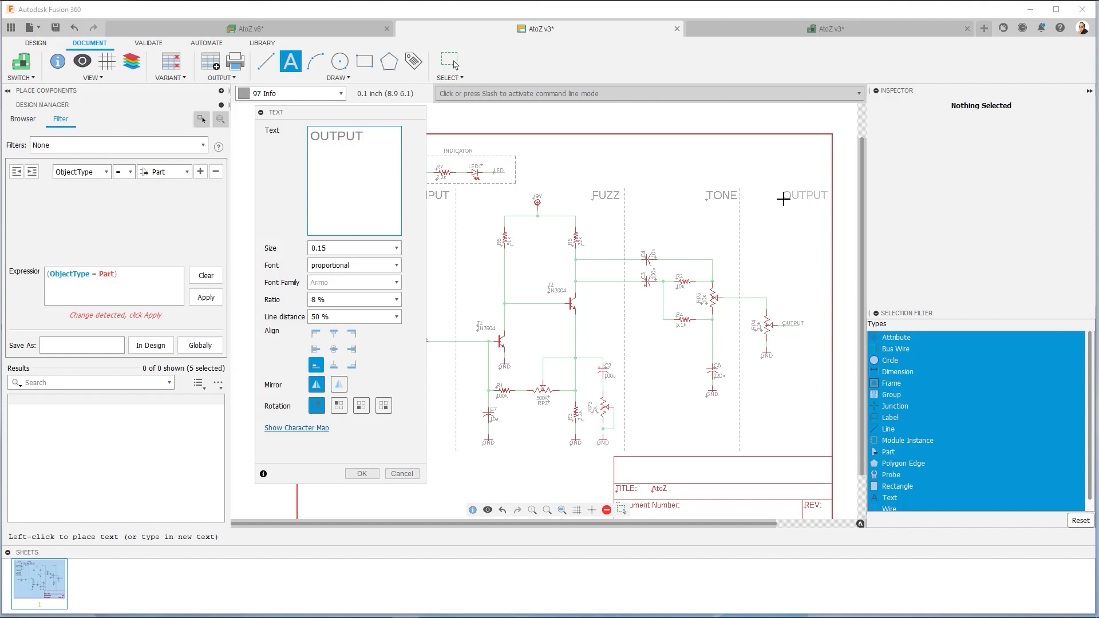
left_click(783, 199)
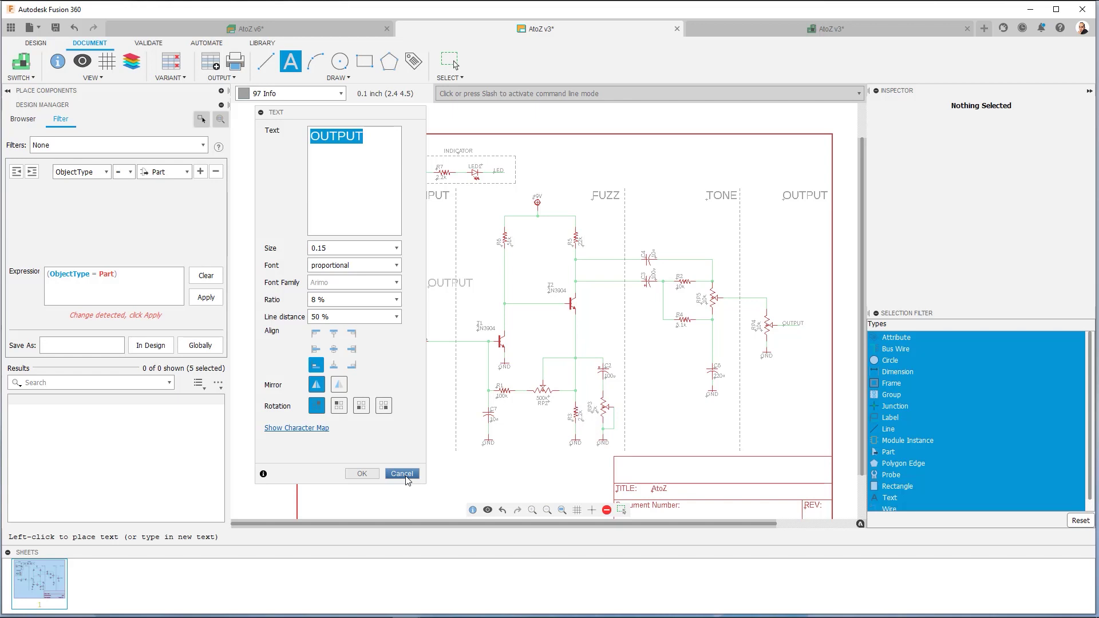
left_click(361, 473)
key("Escape")
key("g")
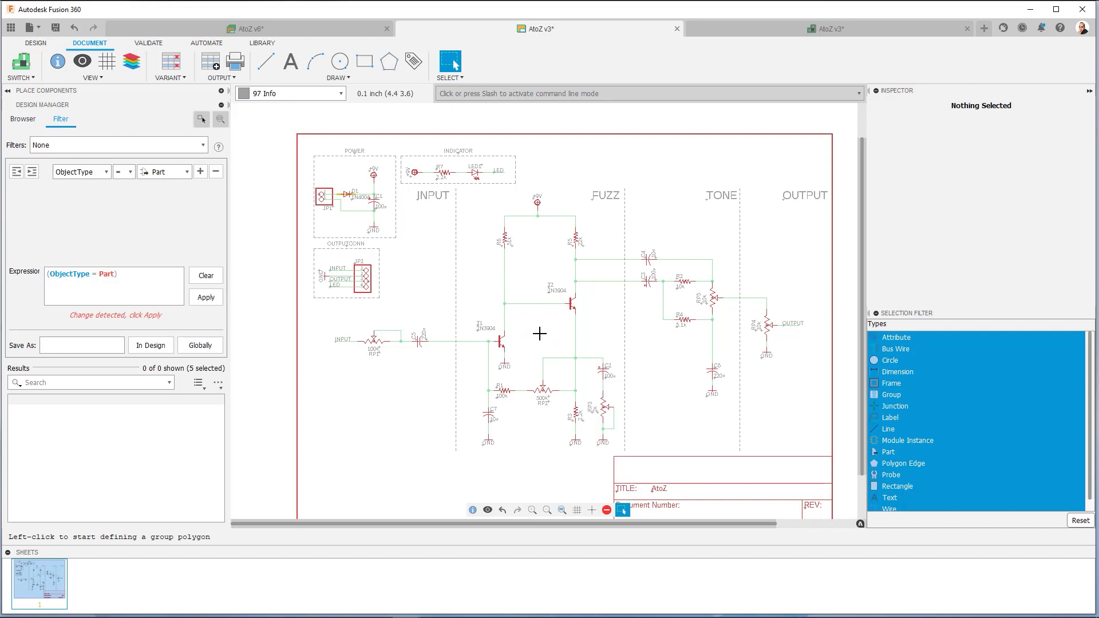
Start a new text note at size 0.15 for the fuzz section, reading "Experiment with T1 and T2".
scroll(539, 333, "up", 3)
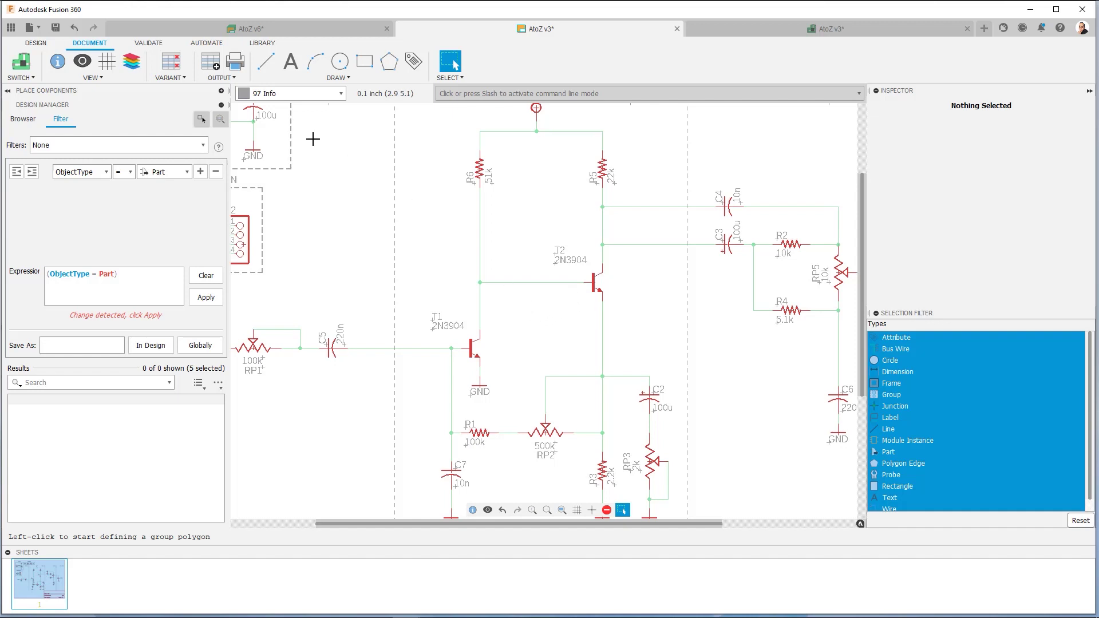
left_click(291, 61)
left_click(329, 137)
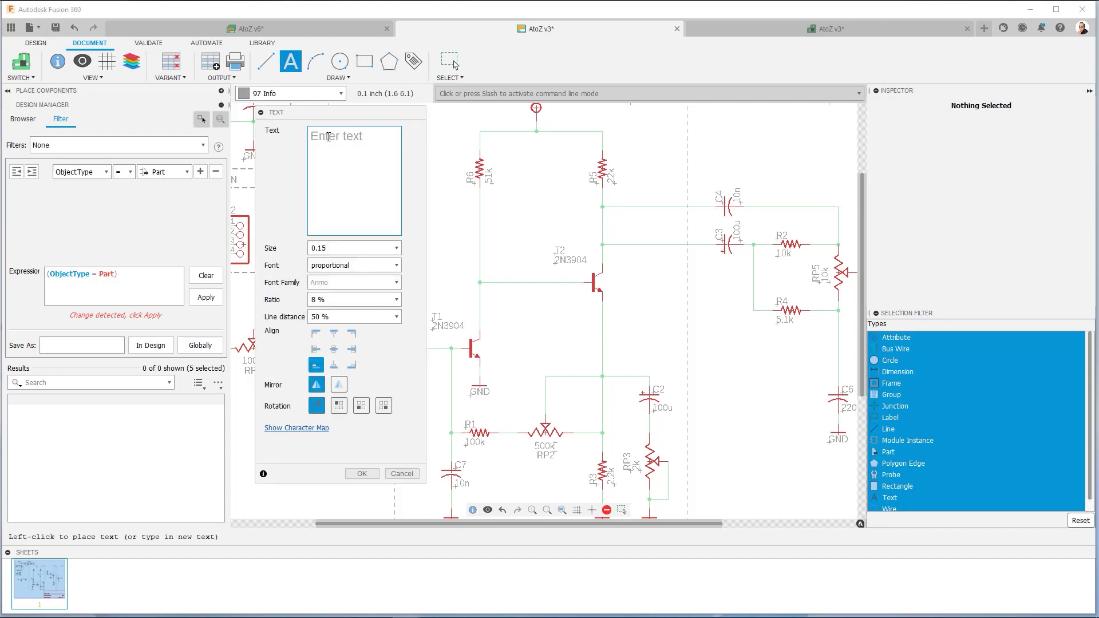
type("Experiment with T1")
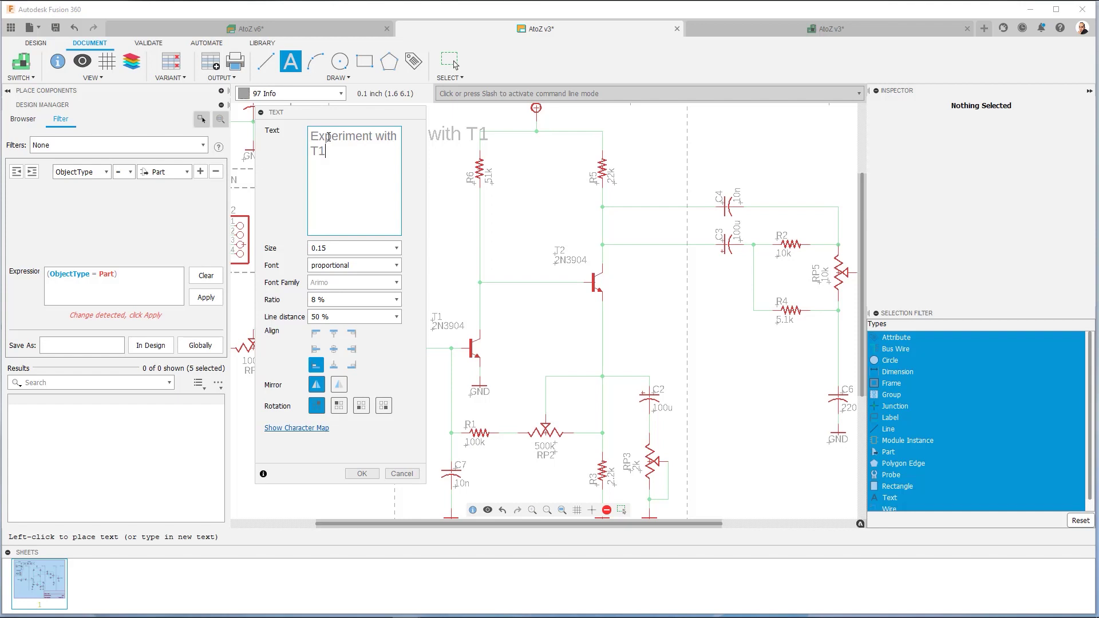
left_click_drag(341, 115, 756, 111)
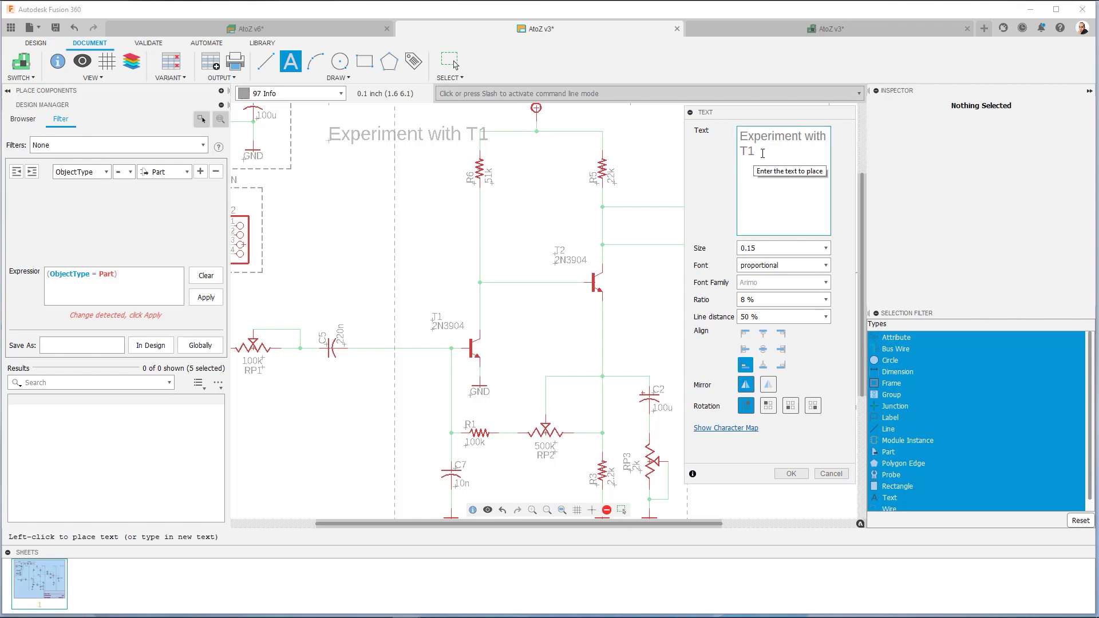
type("and")
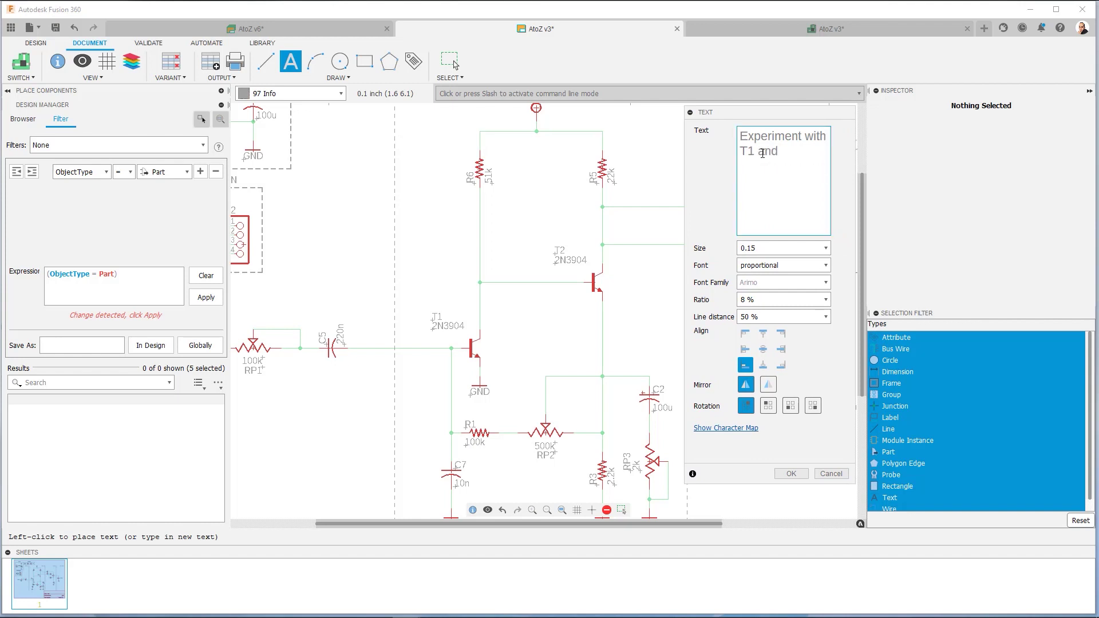
type(" TC")
key("BackSpace")
type("2")
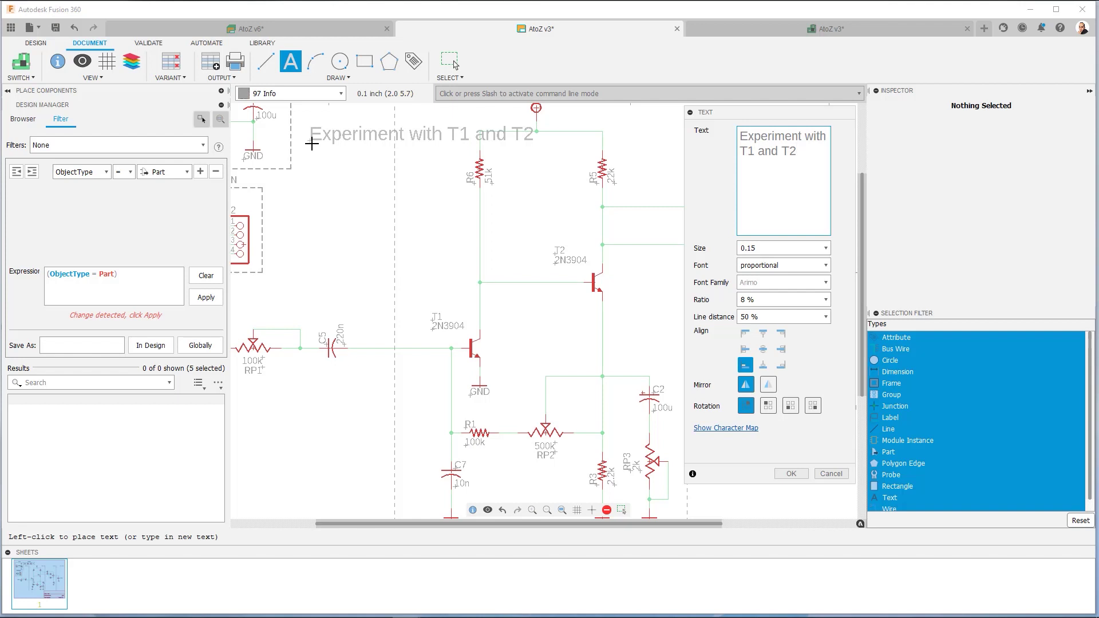
Add a second line reading "Ex. 2N5088, 2N2222" to the transistor note.
type("faf")
key("BackSpace")
key("BackSpace")
key("BackSpace")
key("Return")
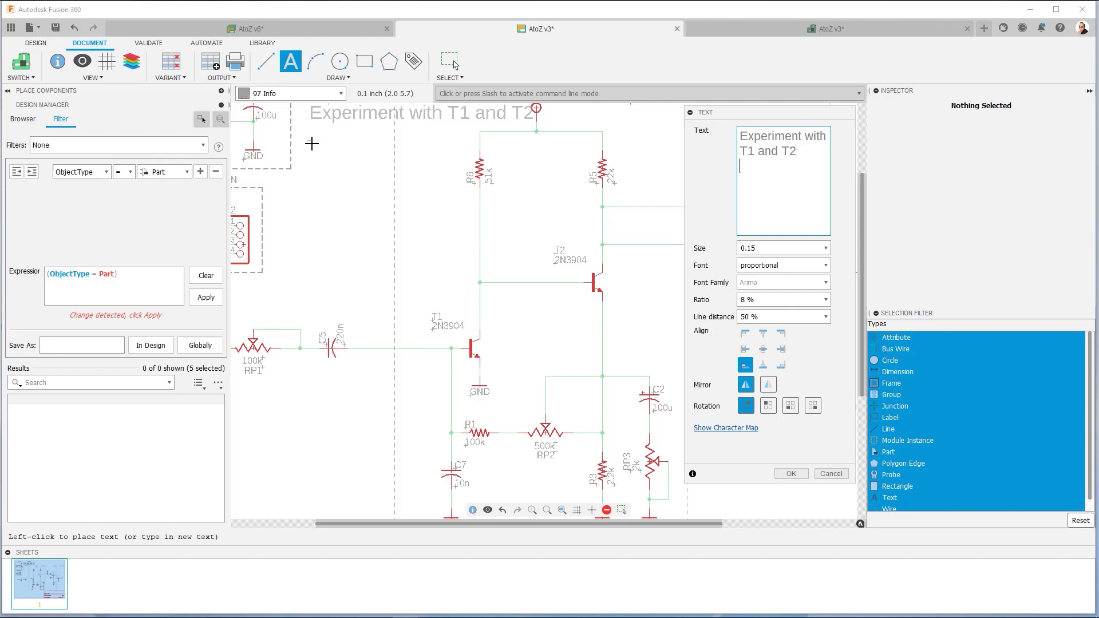
type("Ex. 2N5088")
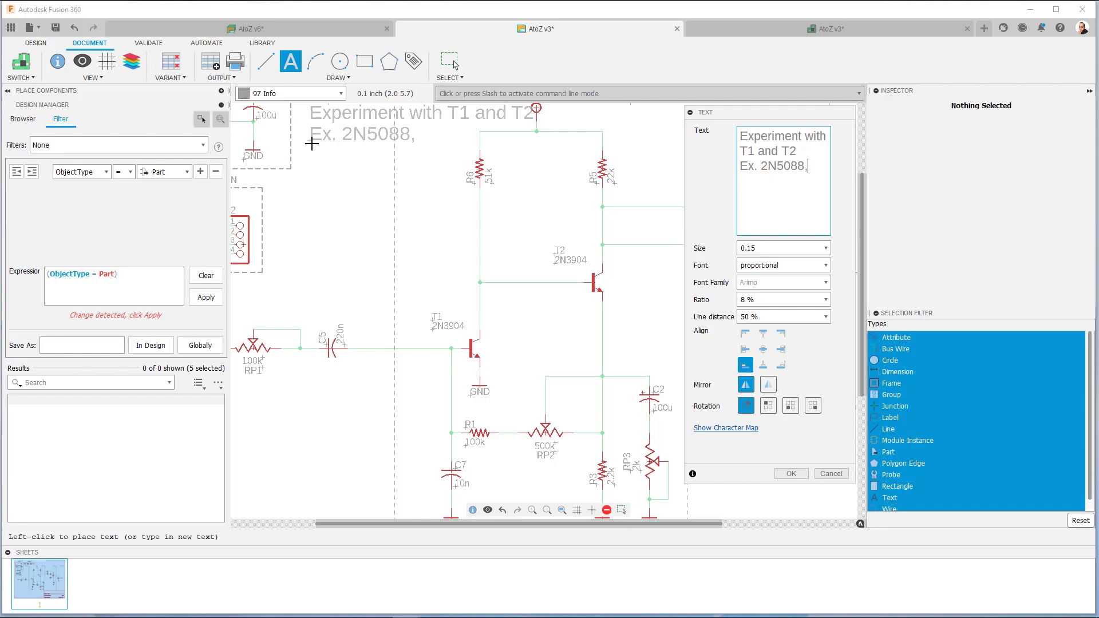
type(",2N22")
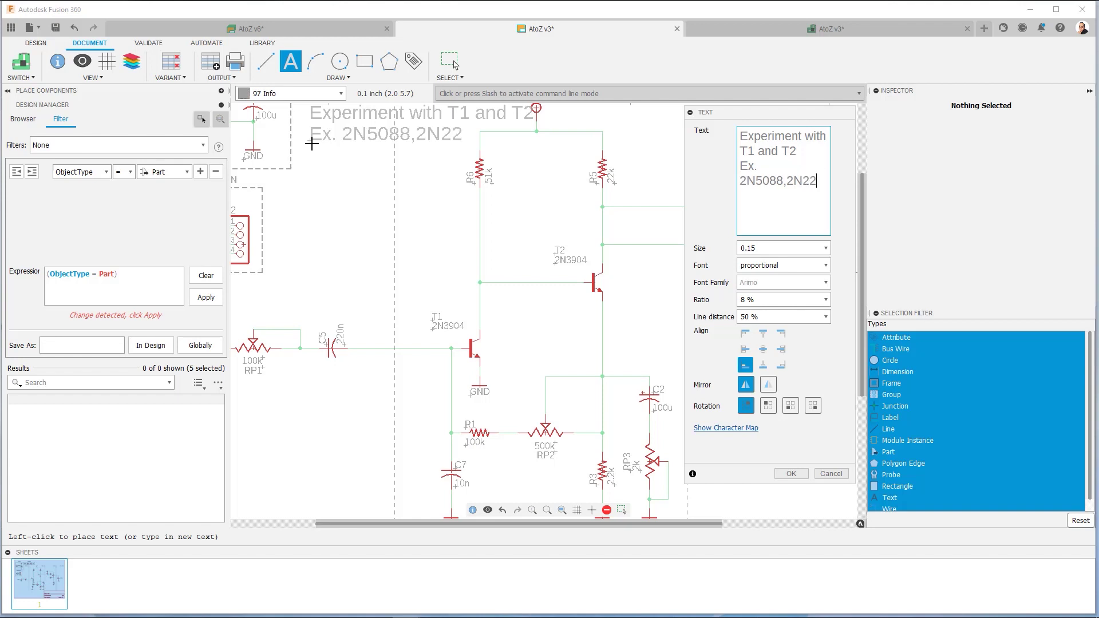
type("22")
key("Left")
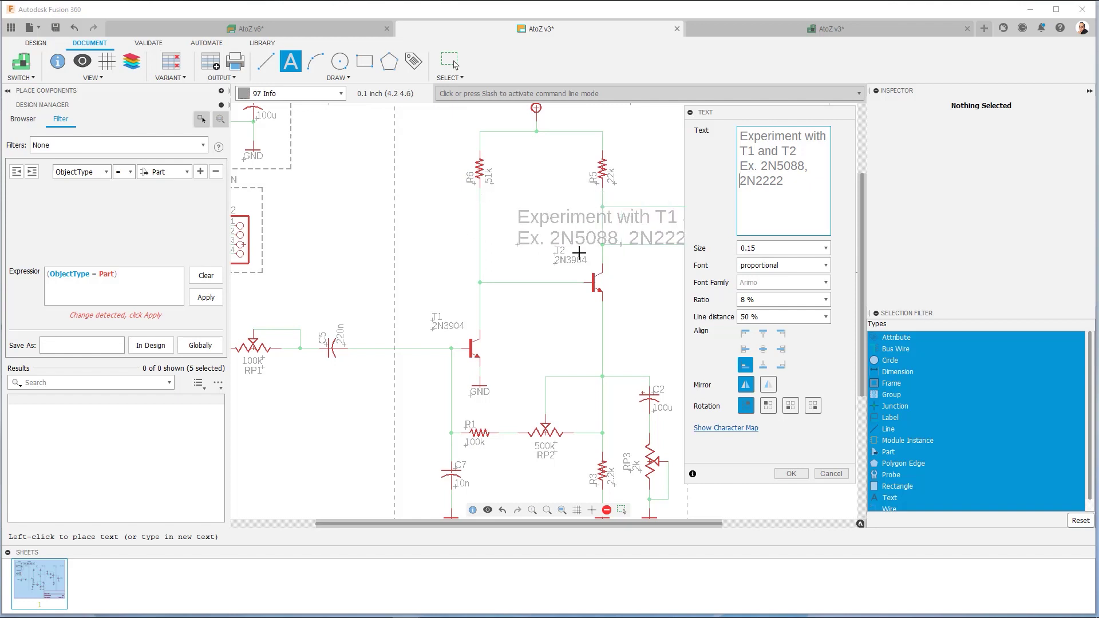
Set the transistor note's size to 0.07, place it between T1 and T2, and end text placement.
left_click(826, 248)
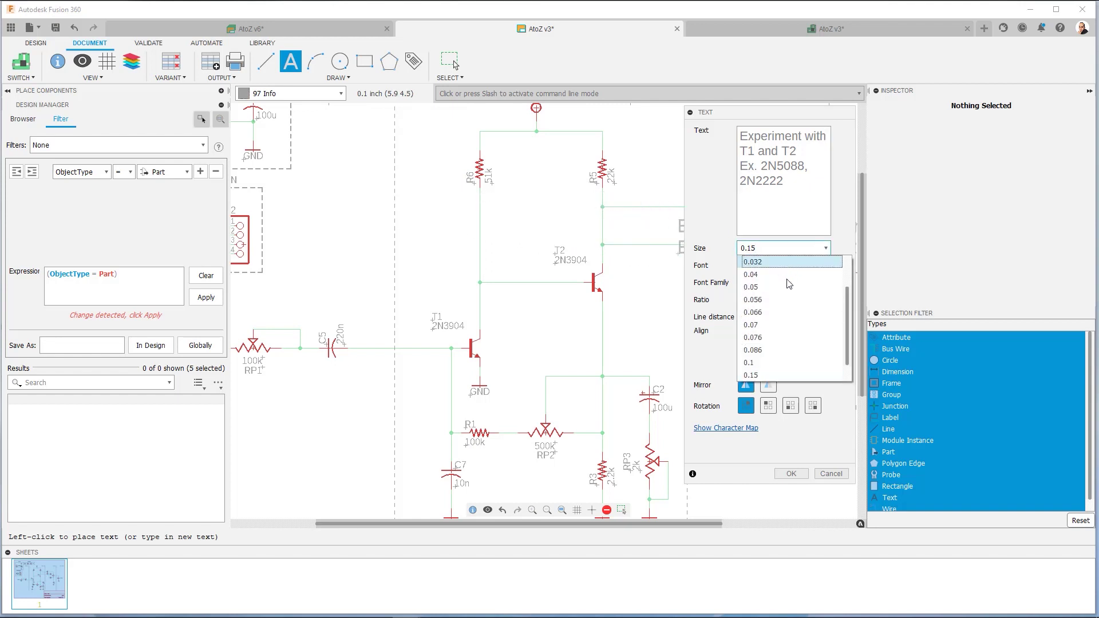
left_click(767, 324)
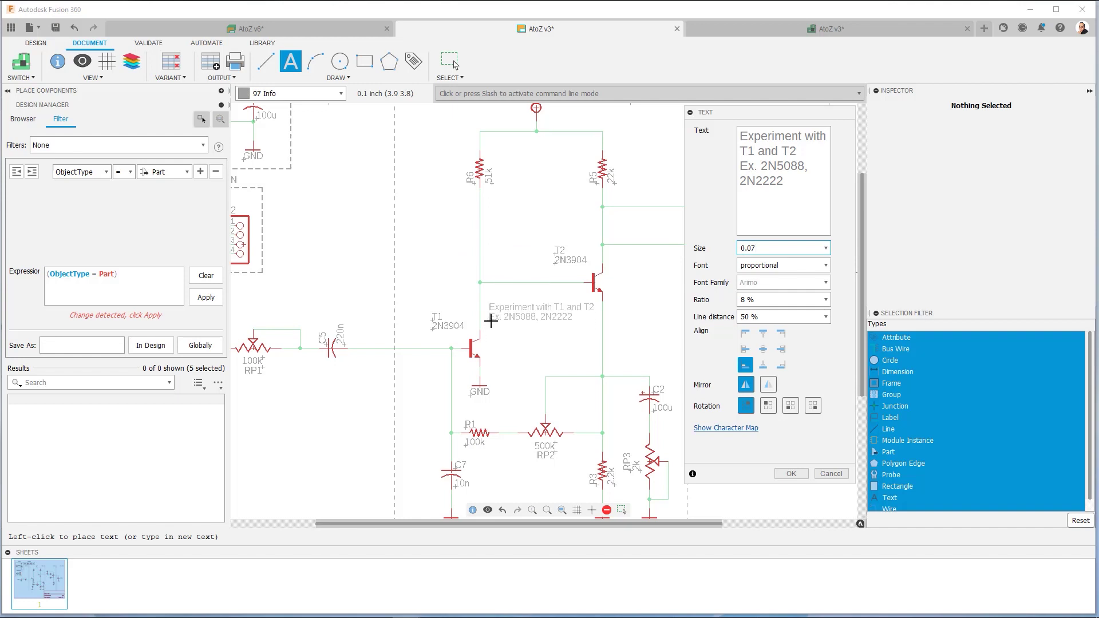
left_click(491, 321)
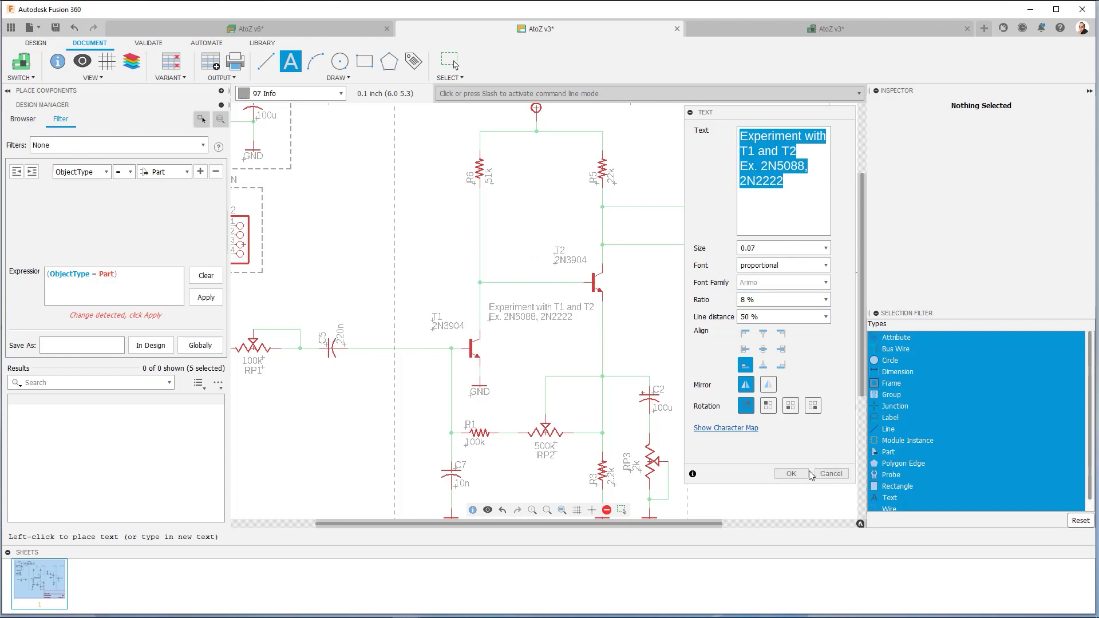
left_click(791, 474)
Fit the whole schematic in view, open its bill of materials and list it by values.
scroll(686, 319, "down", 2)
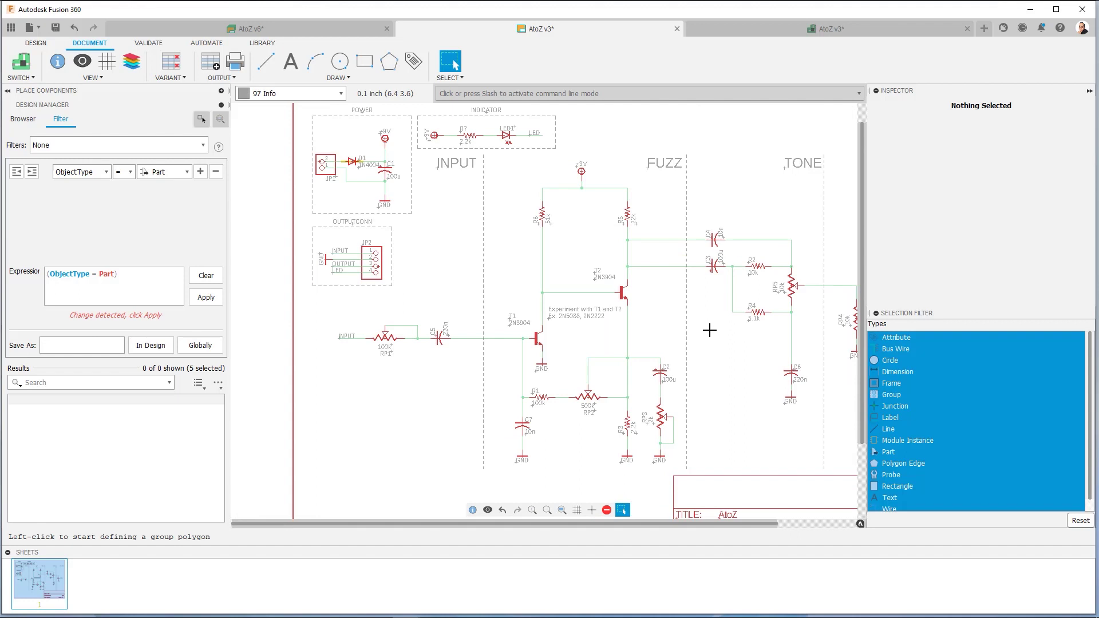
scroll(609, 290, "down", 1)
scroll(579, 291, "up", 1)
middle_click_drag(579, 290, 572, 302)
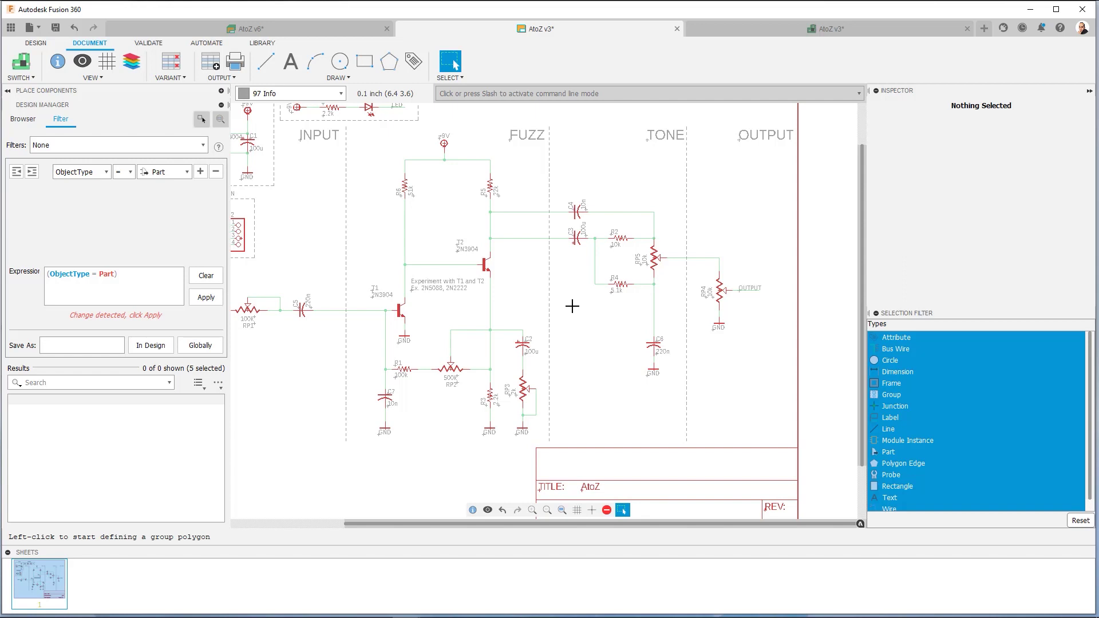
left_click(562, 511)
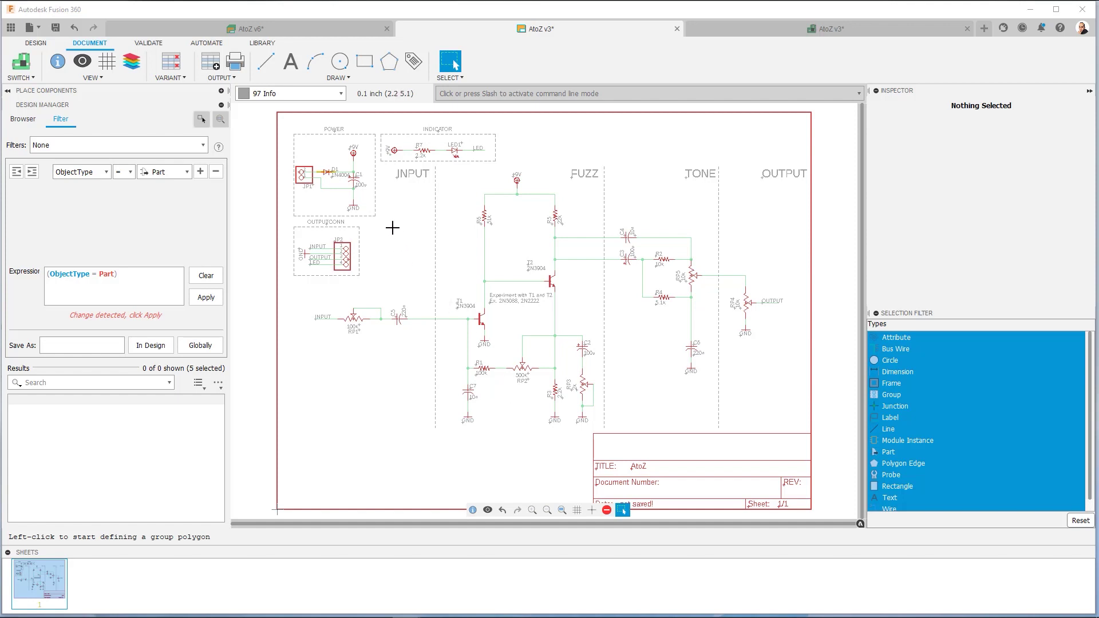
left_click(223, 78)
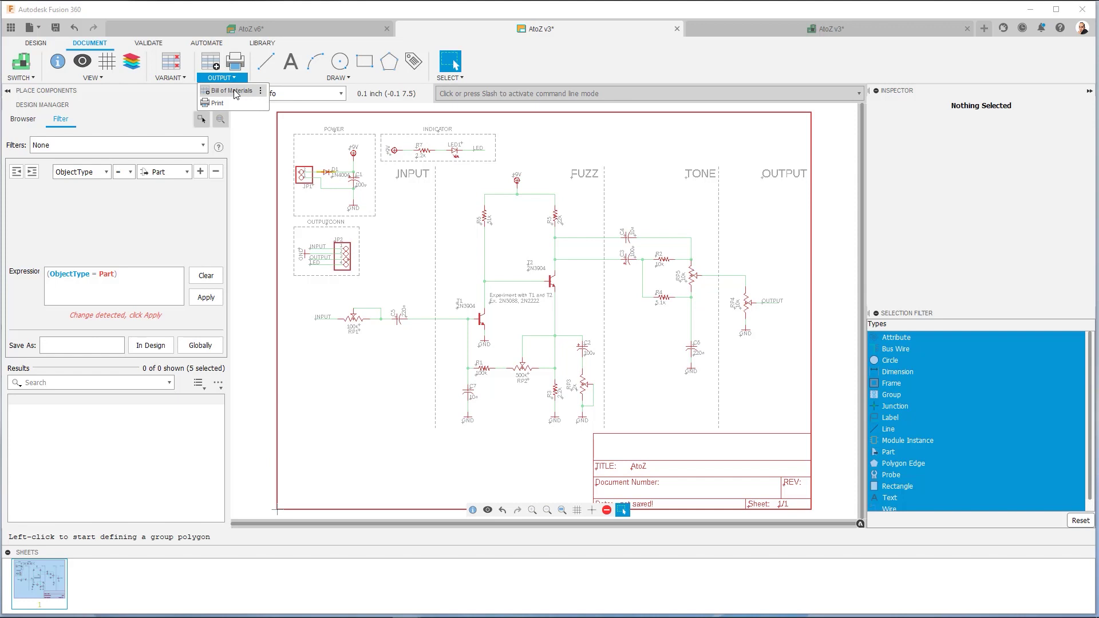
left_click(231, 91)
left_click(464, 248)
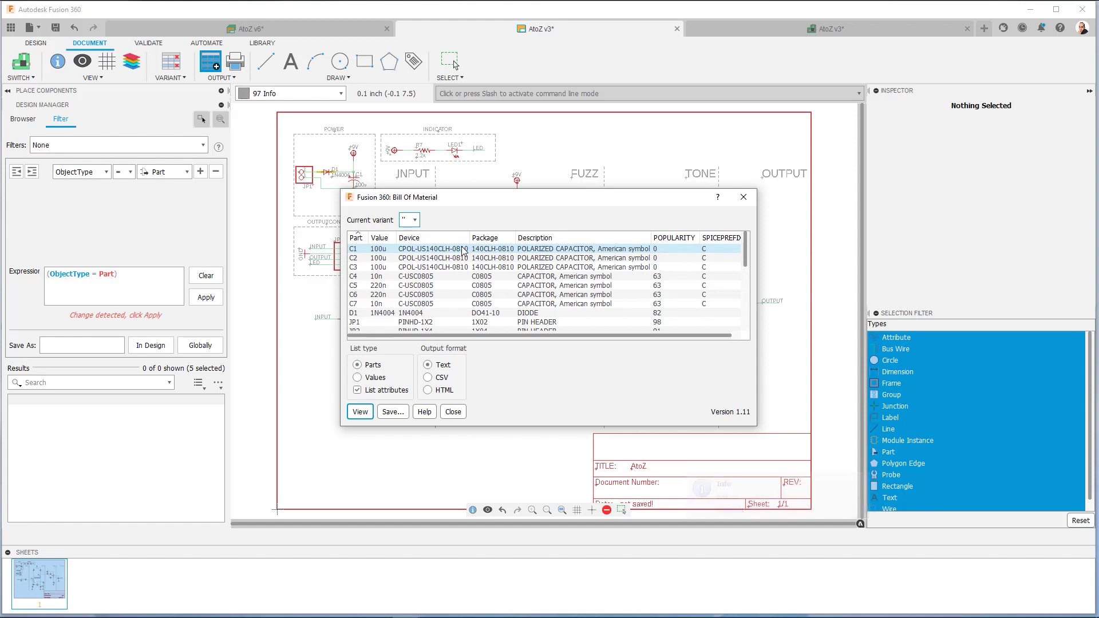
left_click(358, 378)
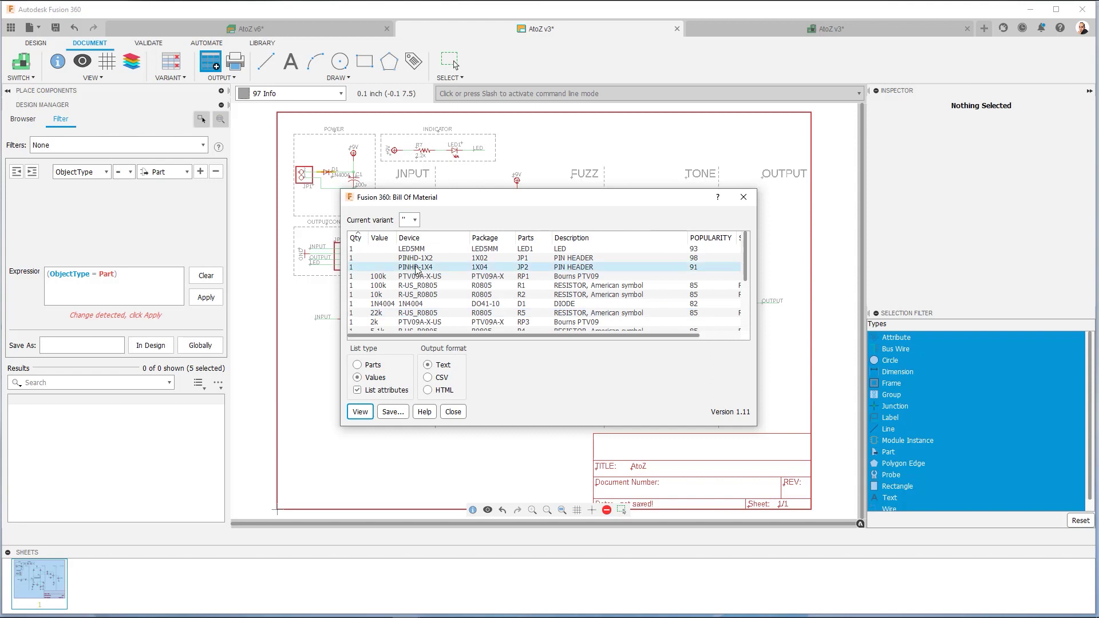
Examine the bill of materials' rows and attribute columns, choose CSV as the output format, and close it without saving.
scroll(394, 256, "down", 2)
scroll(394, 256, "down", 2)
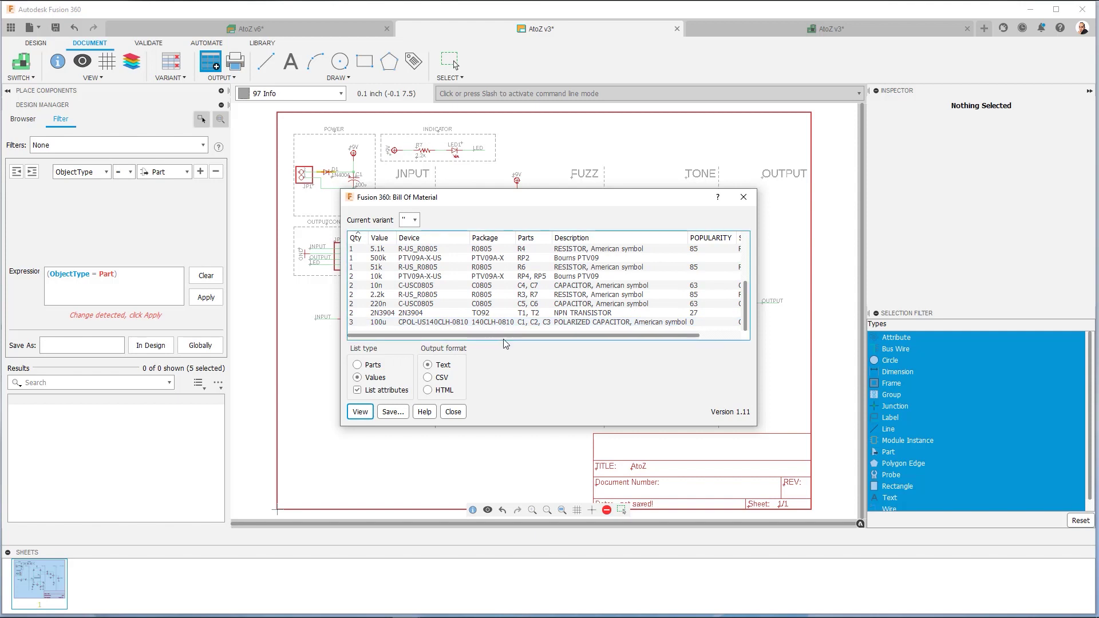
left_click_drag(504, 336, 540, 347)
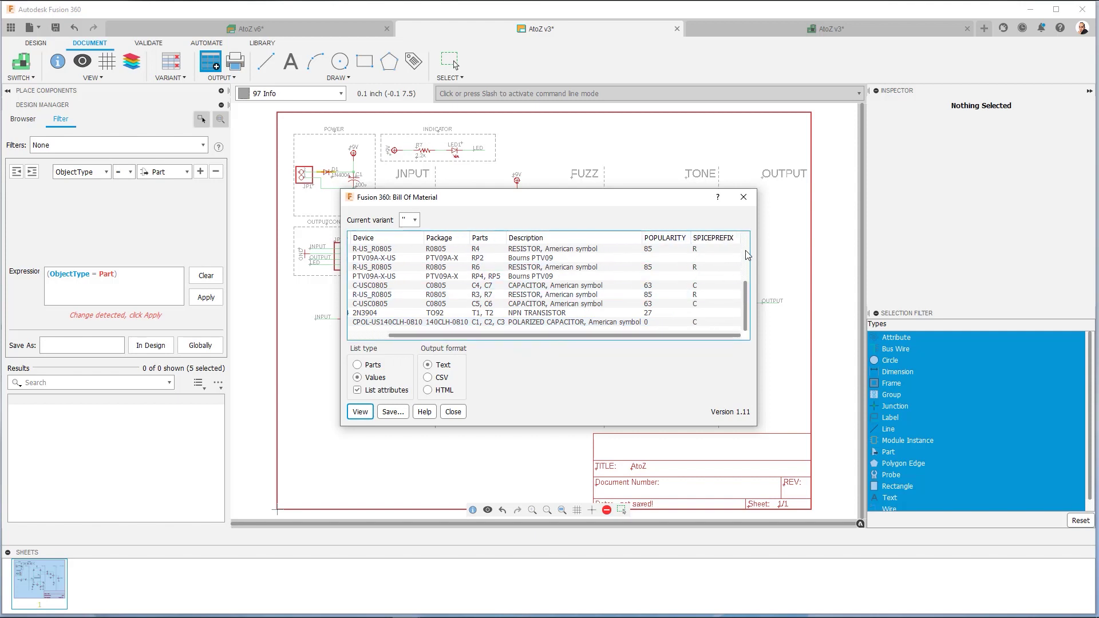
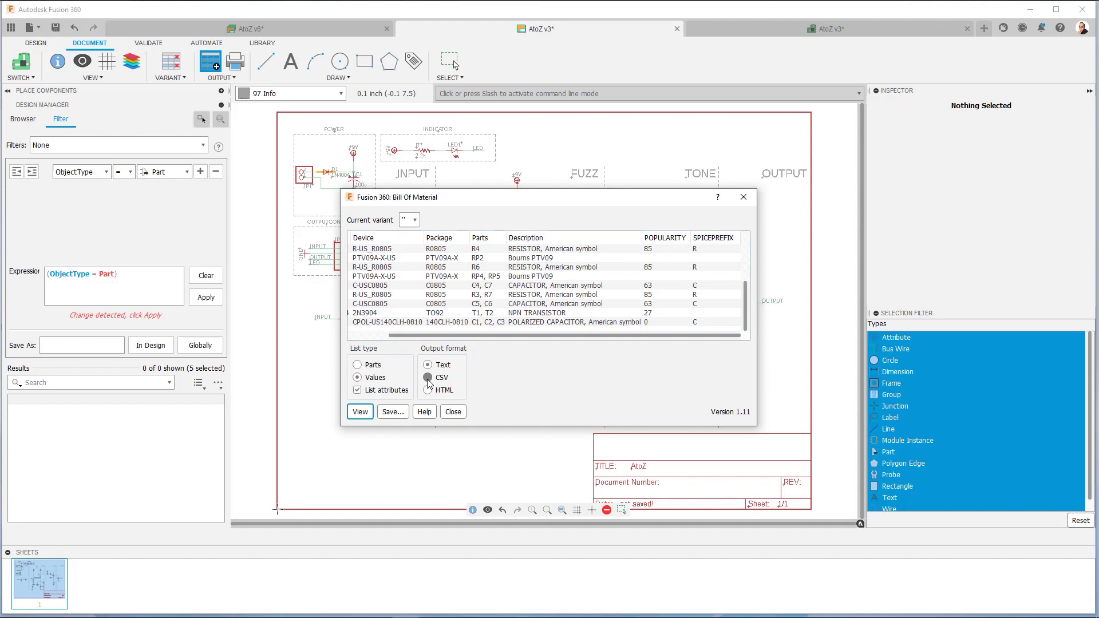
left_click(429, 378)
left_click(455, 413)
key("g")
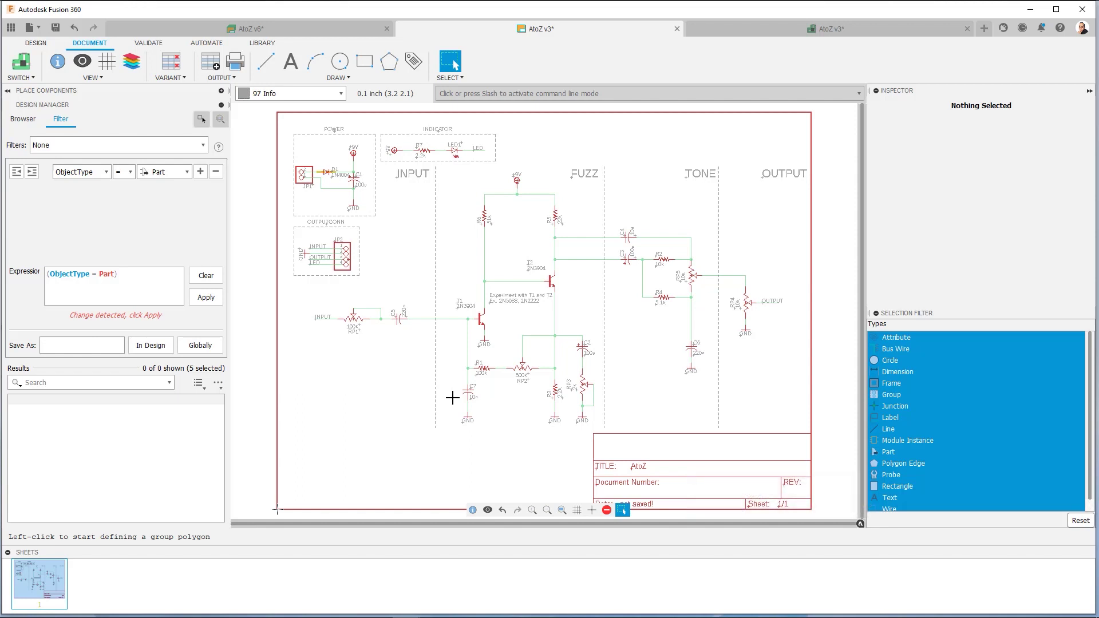
Restrict the selection filter to parts and select every part in the schematic with one window.
left_click(663, 261)
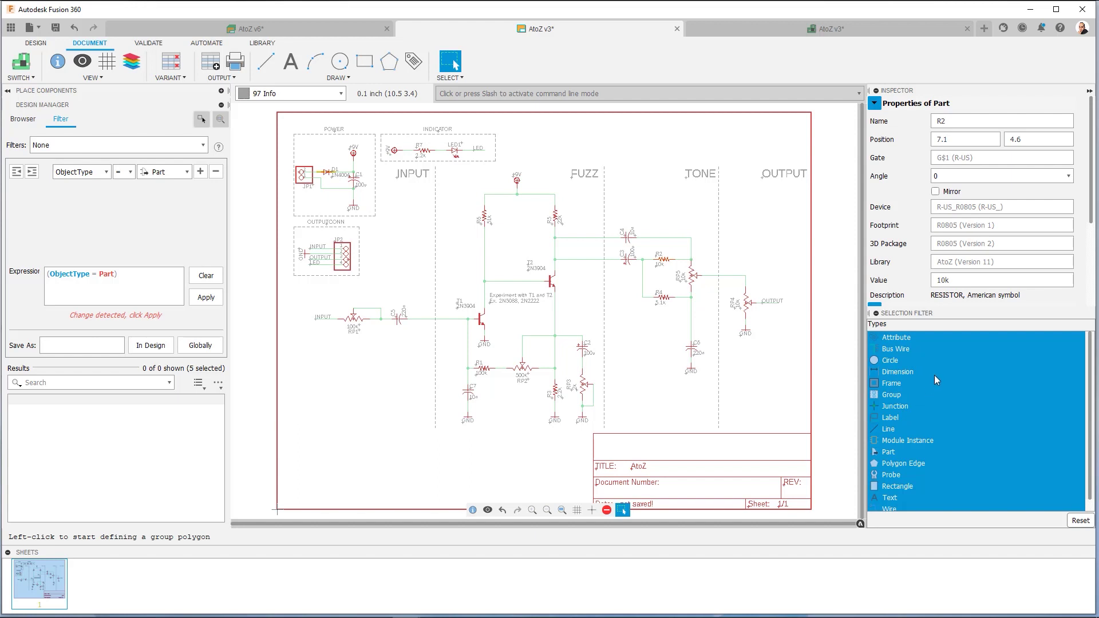
scroll(929, 363, "down", 1)
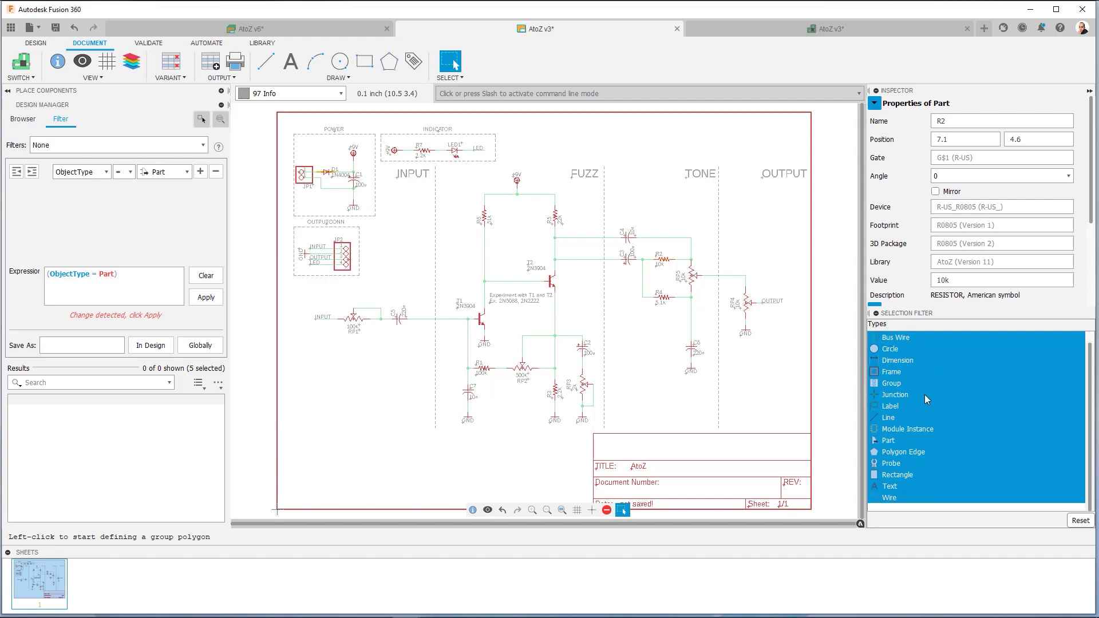
left_click(886, 441)
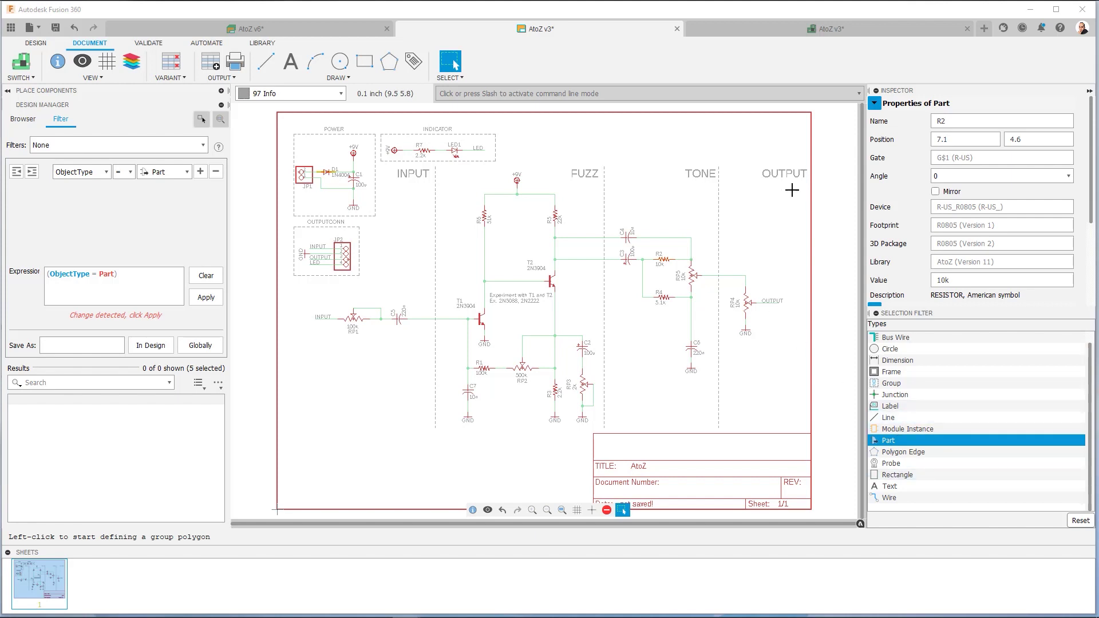
left_click_drag(790, 141, 290, 436)
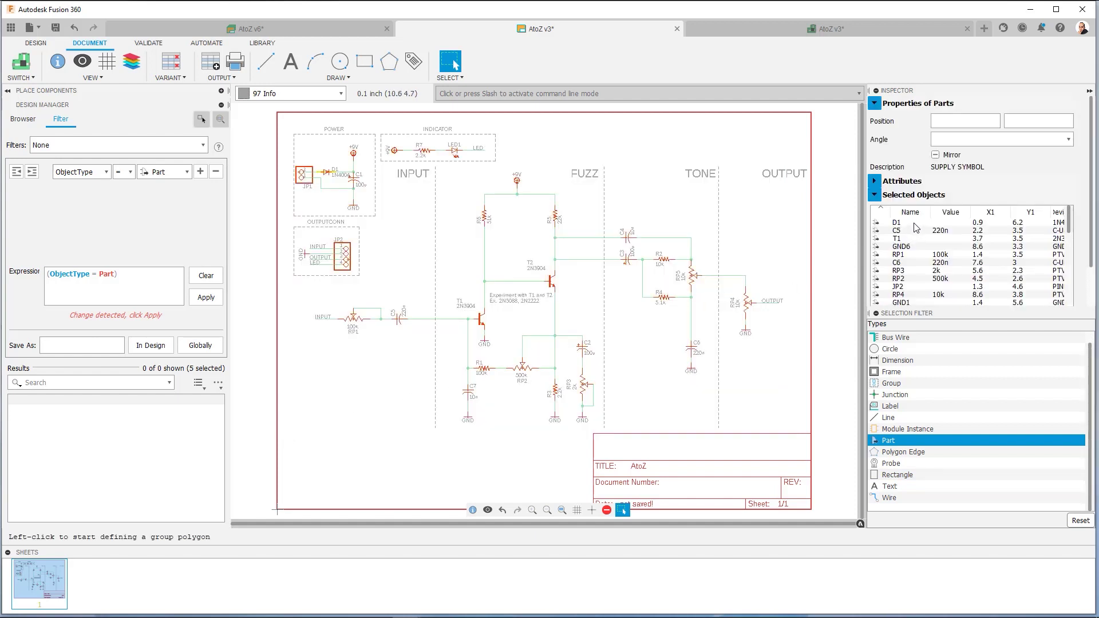
Look through the names and values of the selected parts, and reset the selection filter to all object types.
scroll(917, 229, "down", 1)
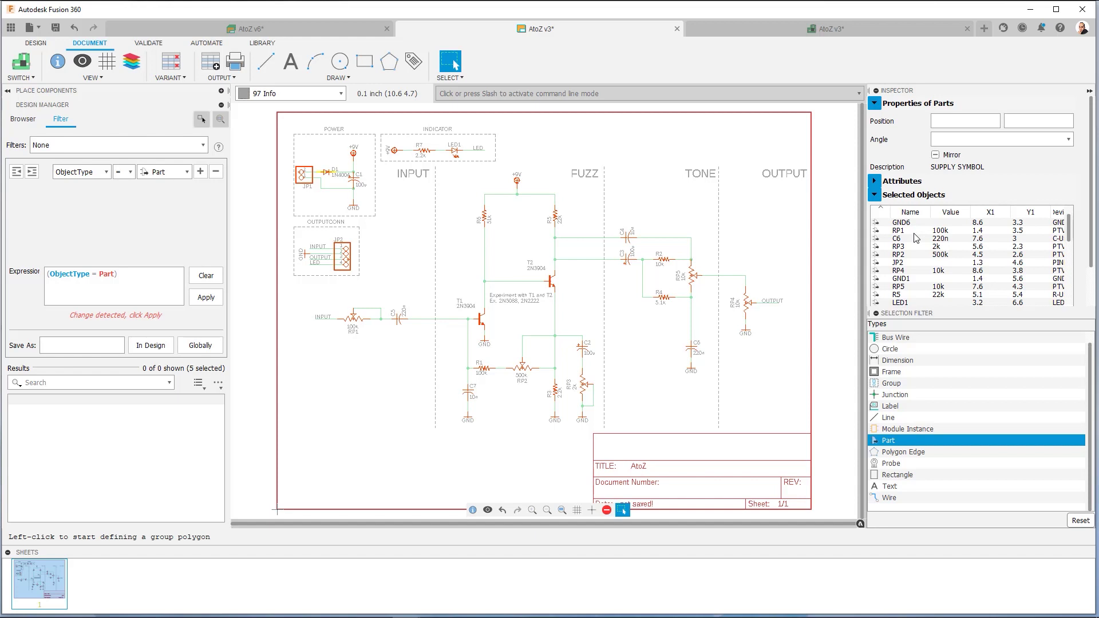
scroll(915, 239, "down", 5)
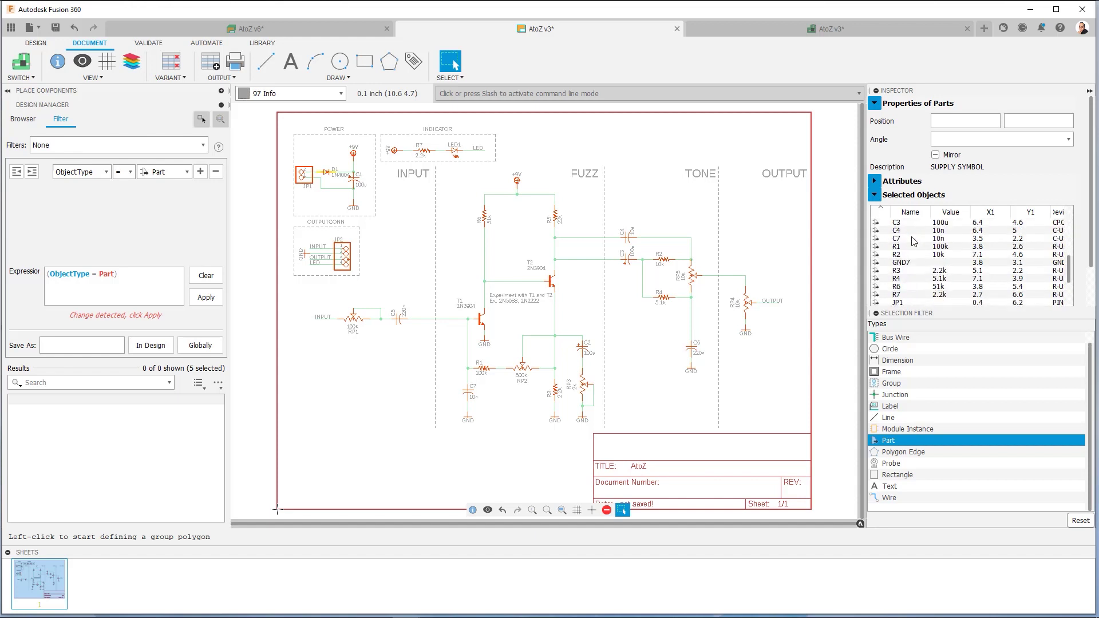
scroll(915, 244, "up", 3)
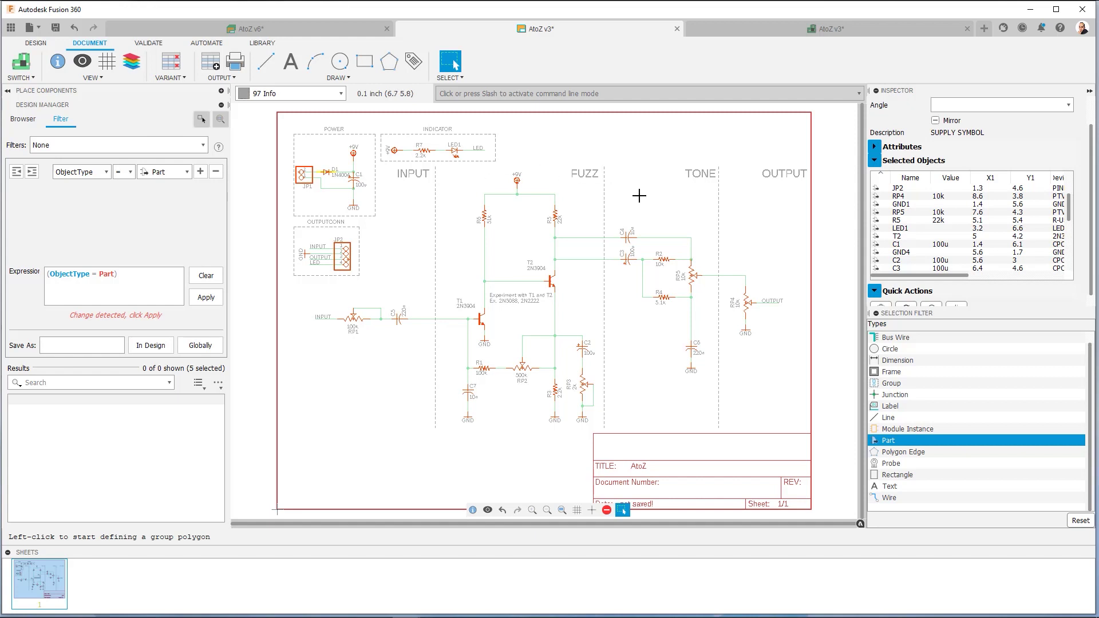
left_click(1080, 521)
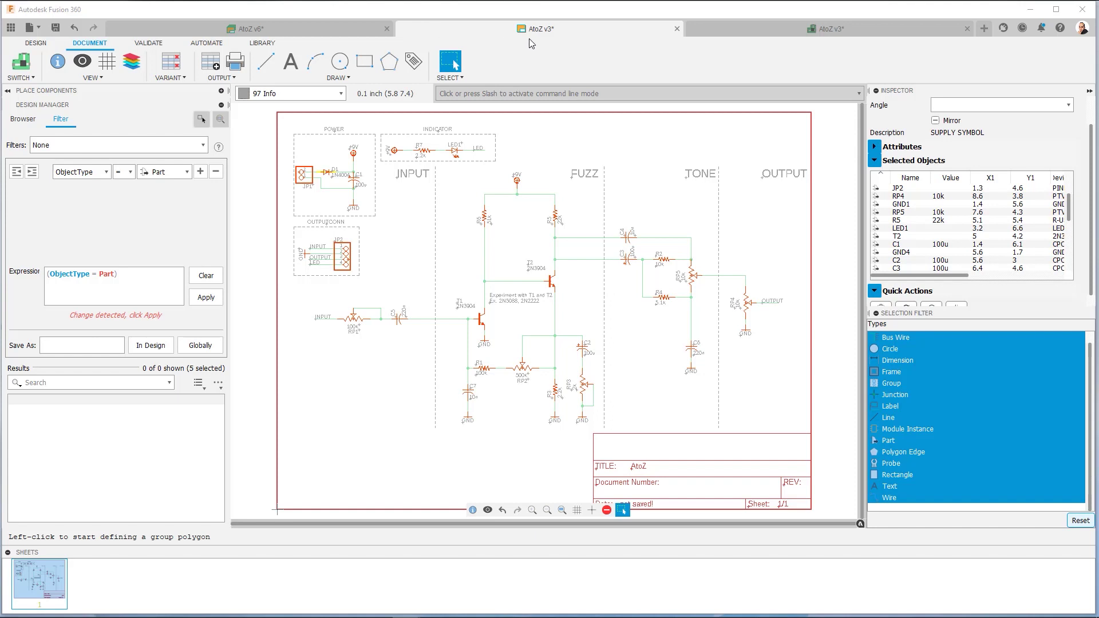
Switch to the AtoZ board layout and examine the component footprints and airwires beside the board outline.
left_click(316, 34)
left_click(700, 36)
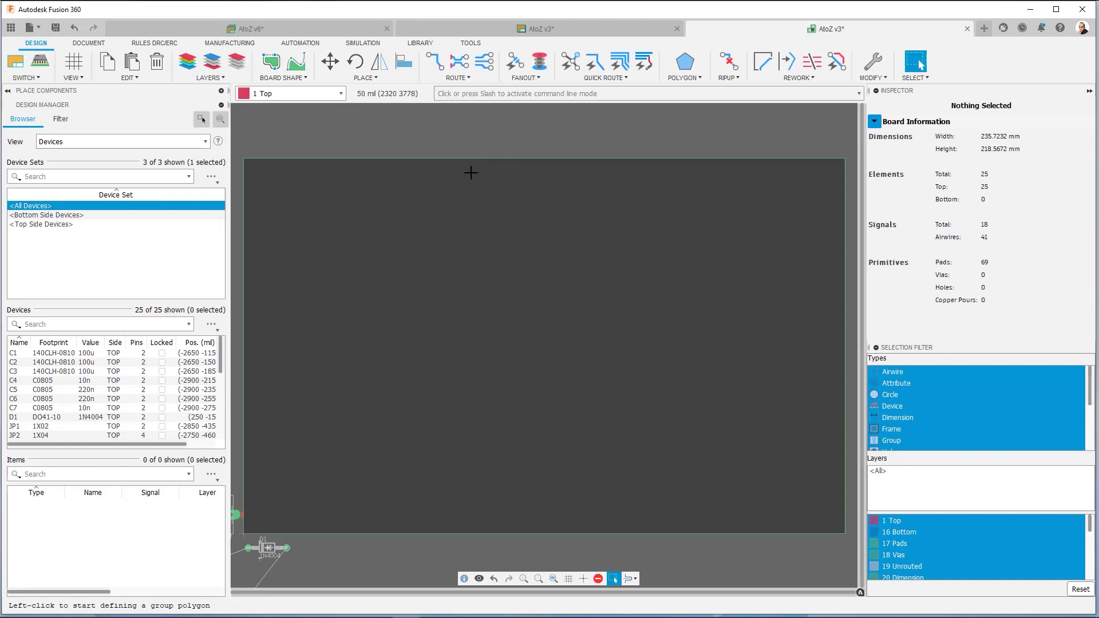
scroll(479, 245, "down", 3)
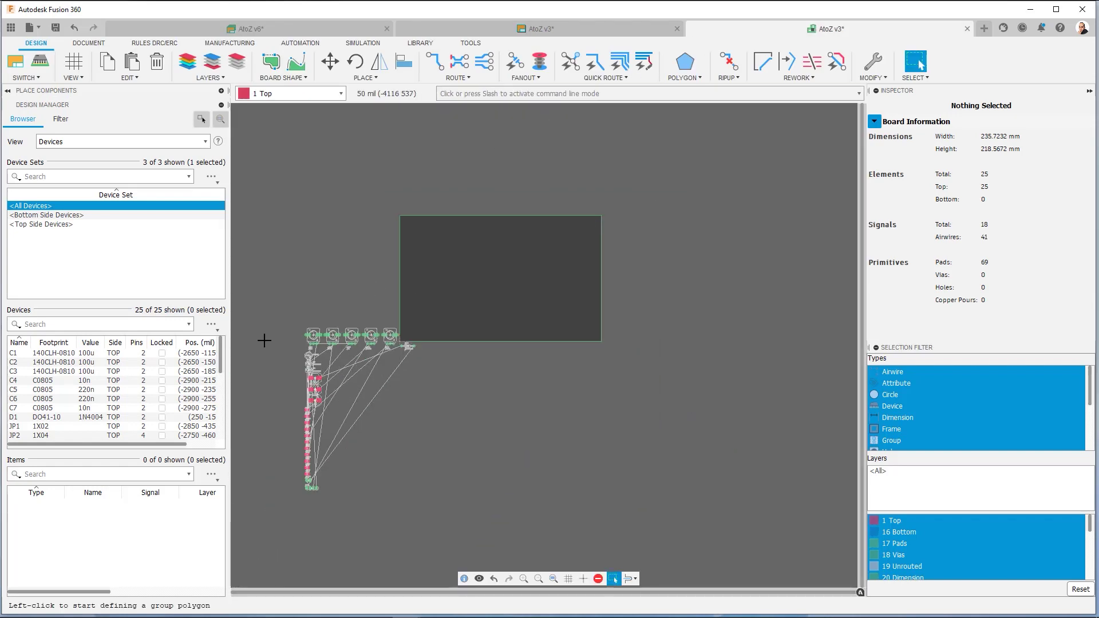
scroll(287, 361, "up", 2)
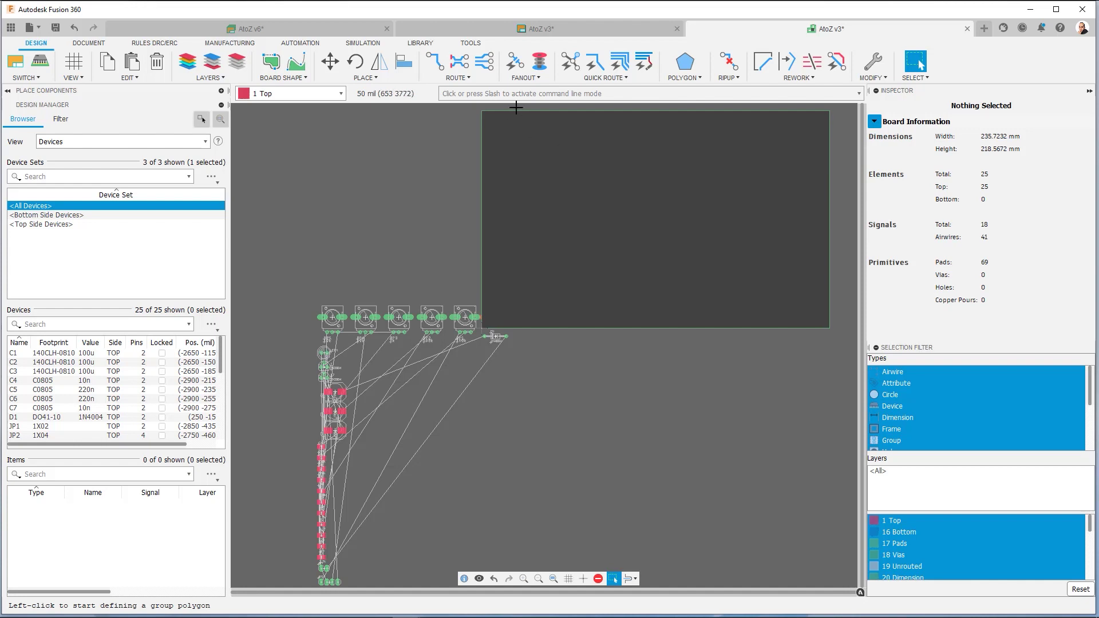
Return to the AtoZ schematic and show its design tools.
left_click(537, 30)
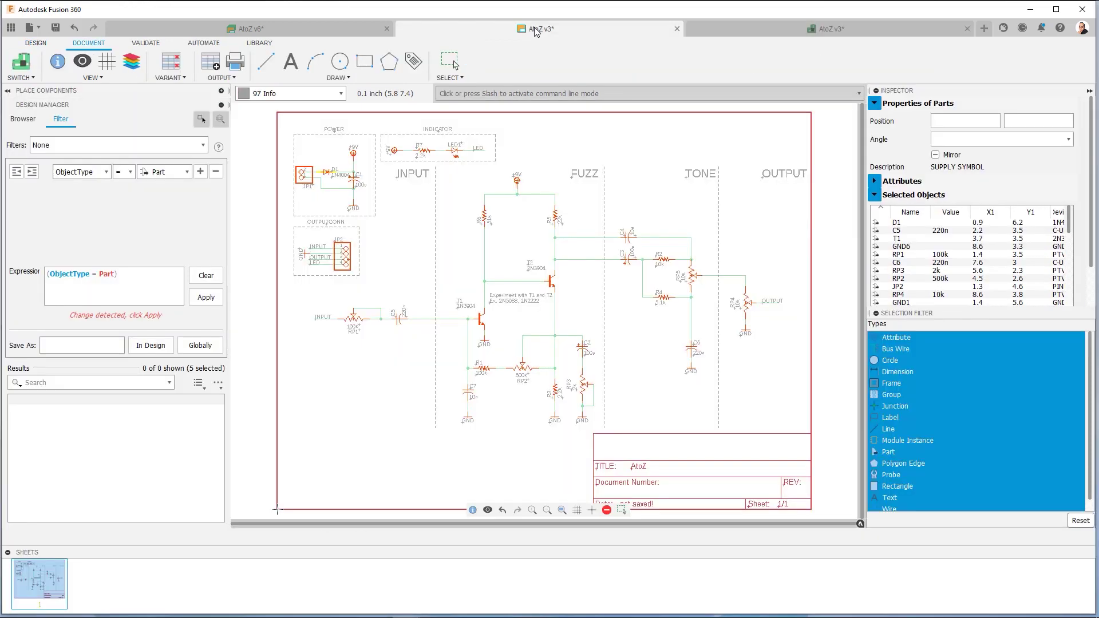
key("g")
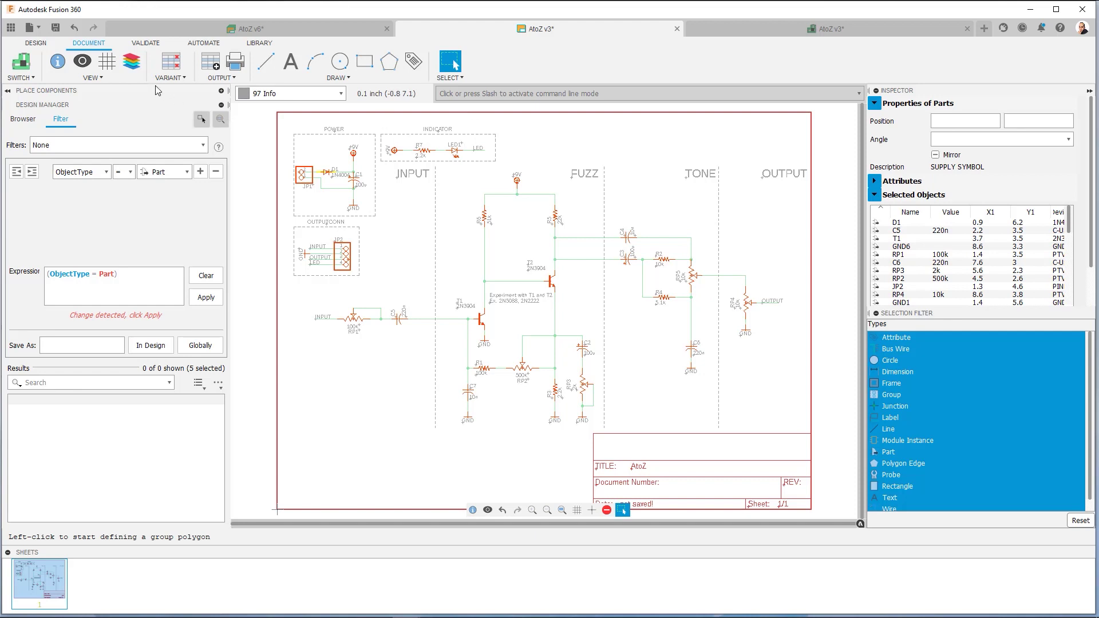
left_click(36, 43)
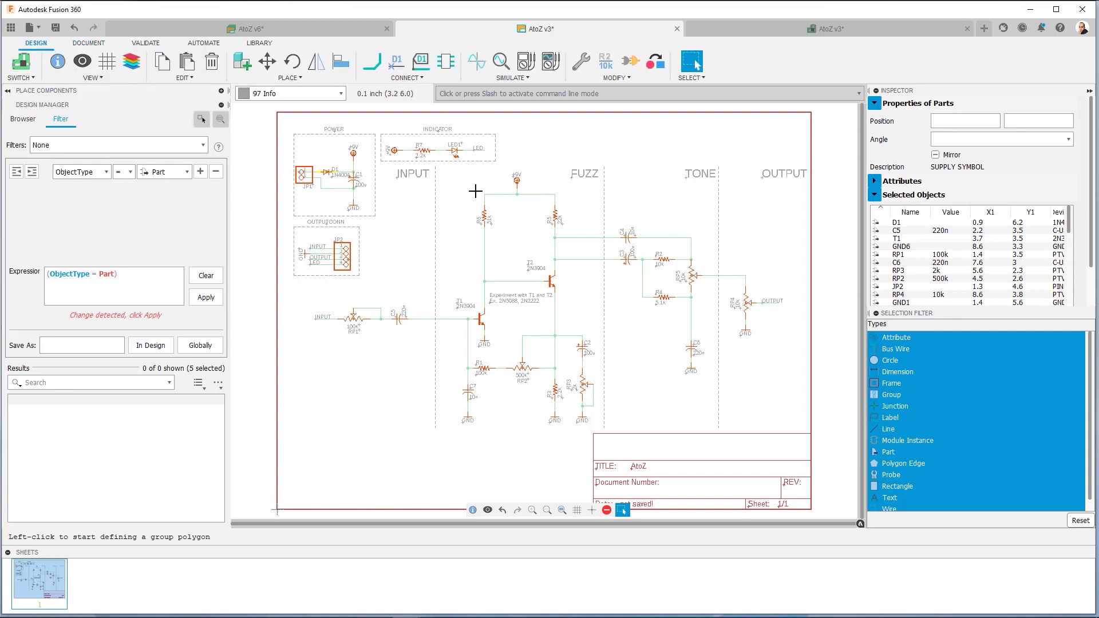